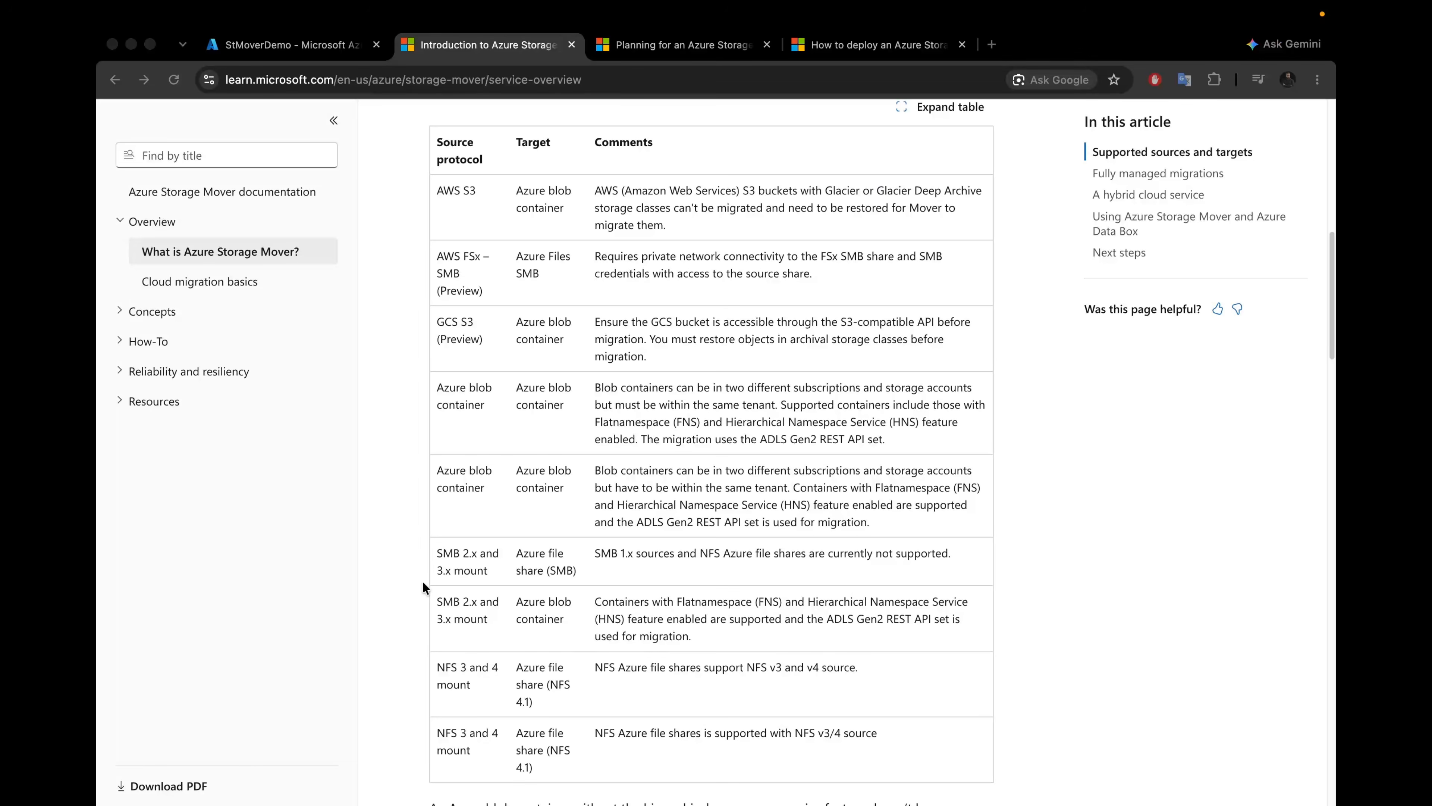
# Step: Review the supported source and target combinations in the Storage Mover overview, and open the deployment planning article
pyautogui.scroll(-3, 423, 587)
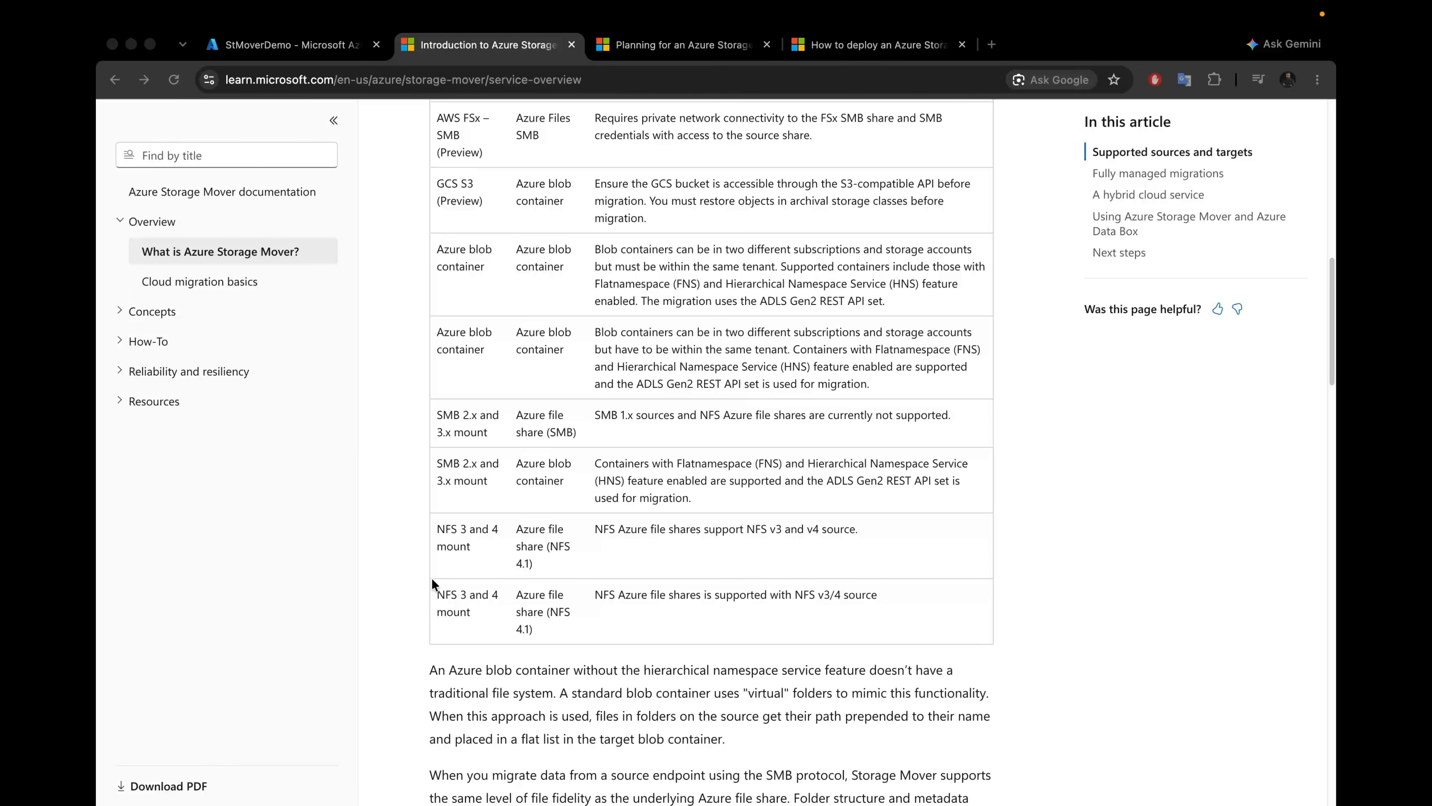
pyautogui.scroll(2, 482, 536)
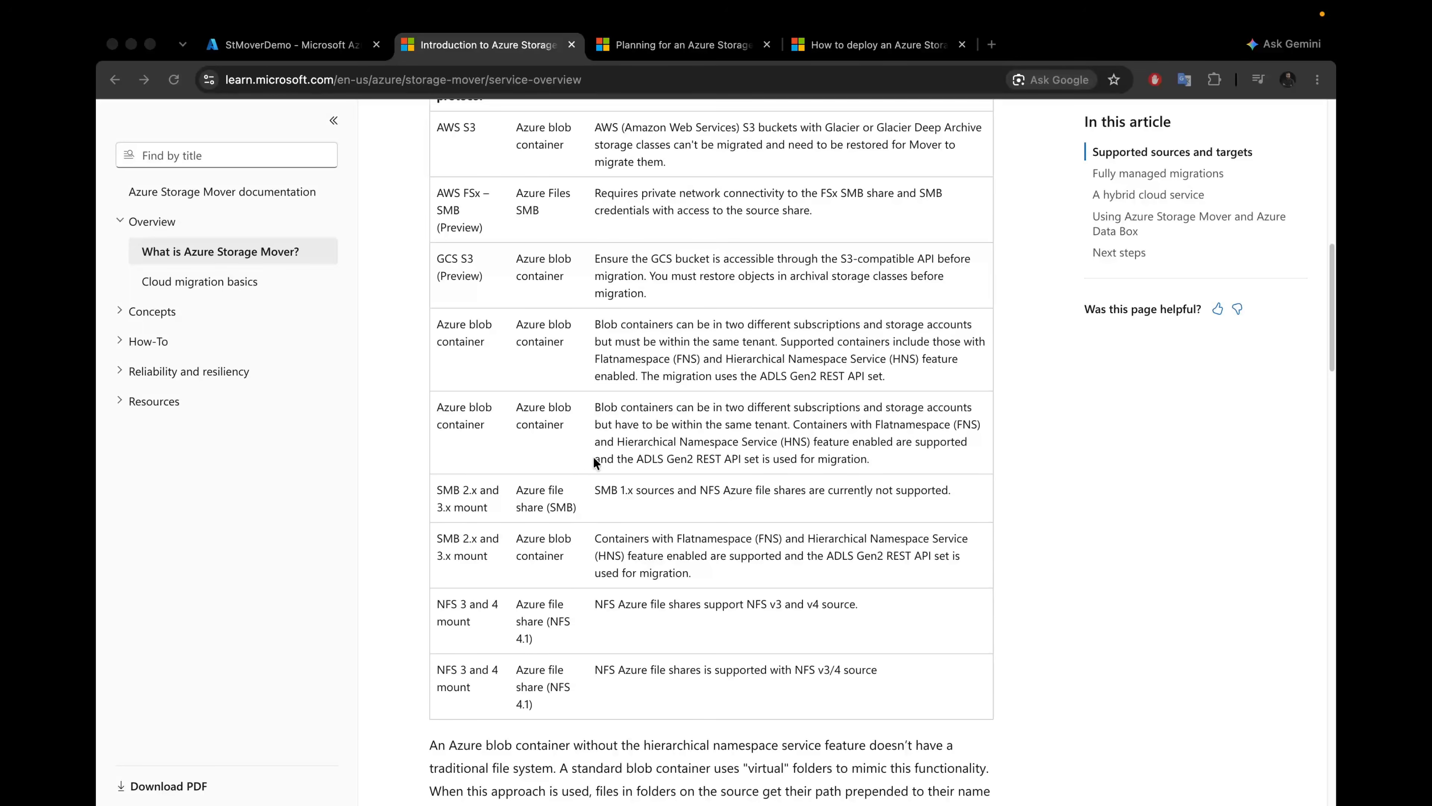
pyautogui.scroll(2, 575, 461)
pyautogui.scroll(2, 612, 501)
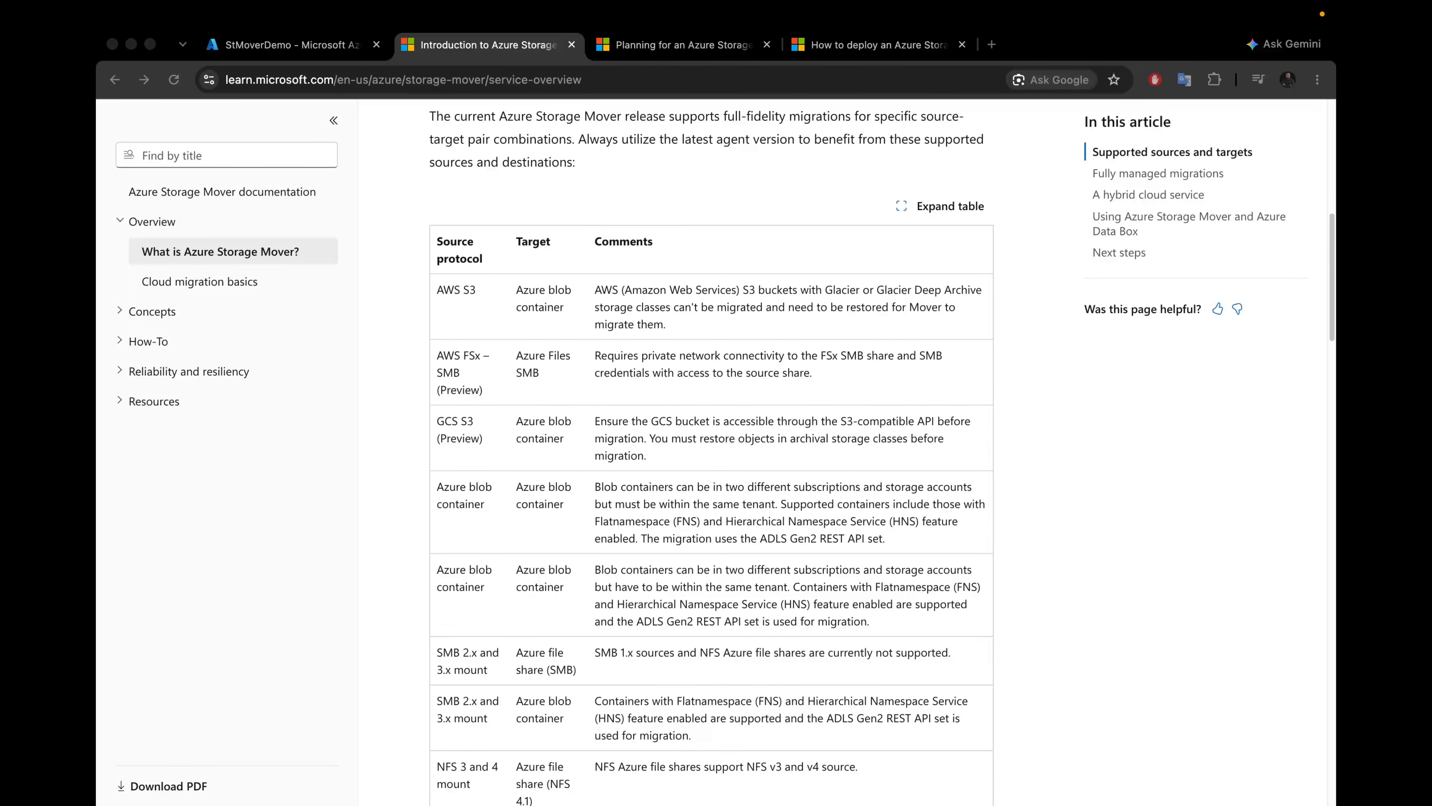
pyautogui.click(659, 56)
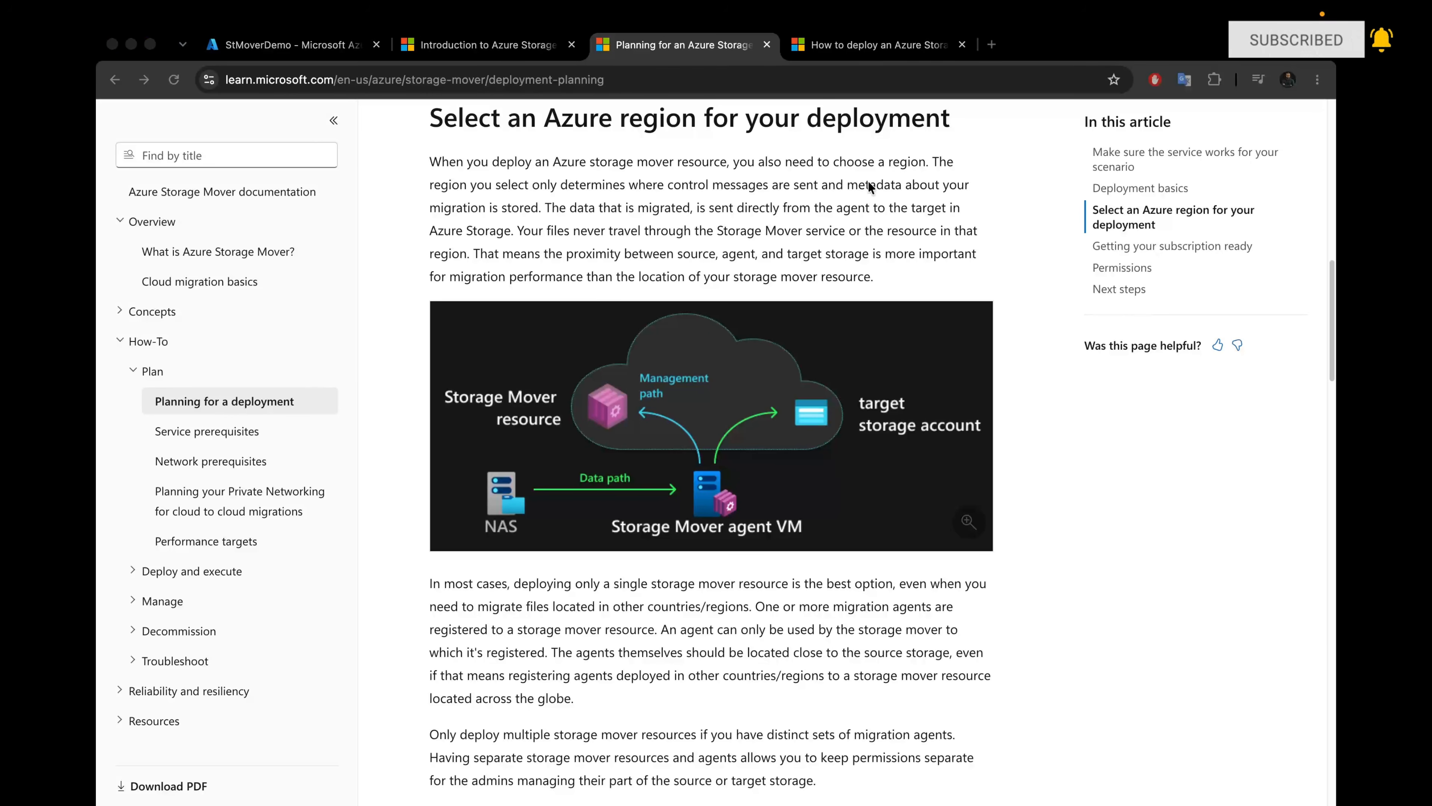
# Step: Open the article on deploying a Storage Mover agent and read its prerequisites, including the required endpoints and supported virtualization hosts
pyautogui.click(875, 45)
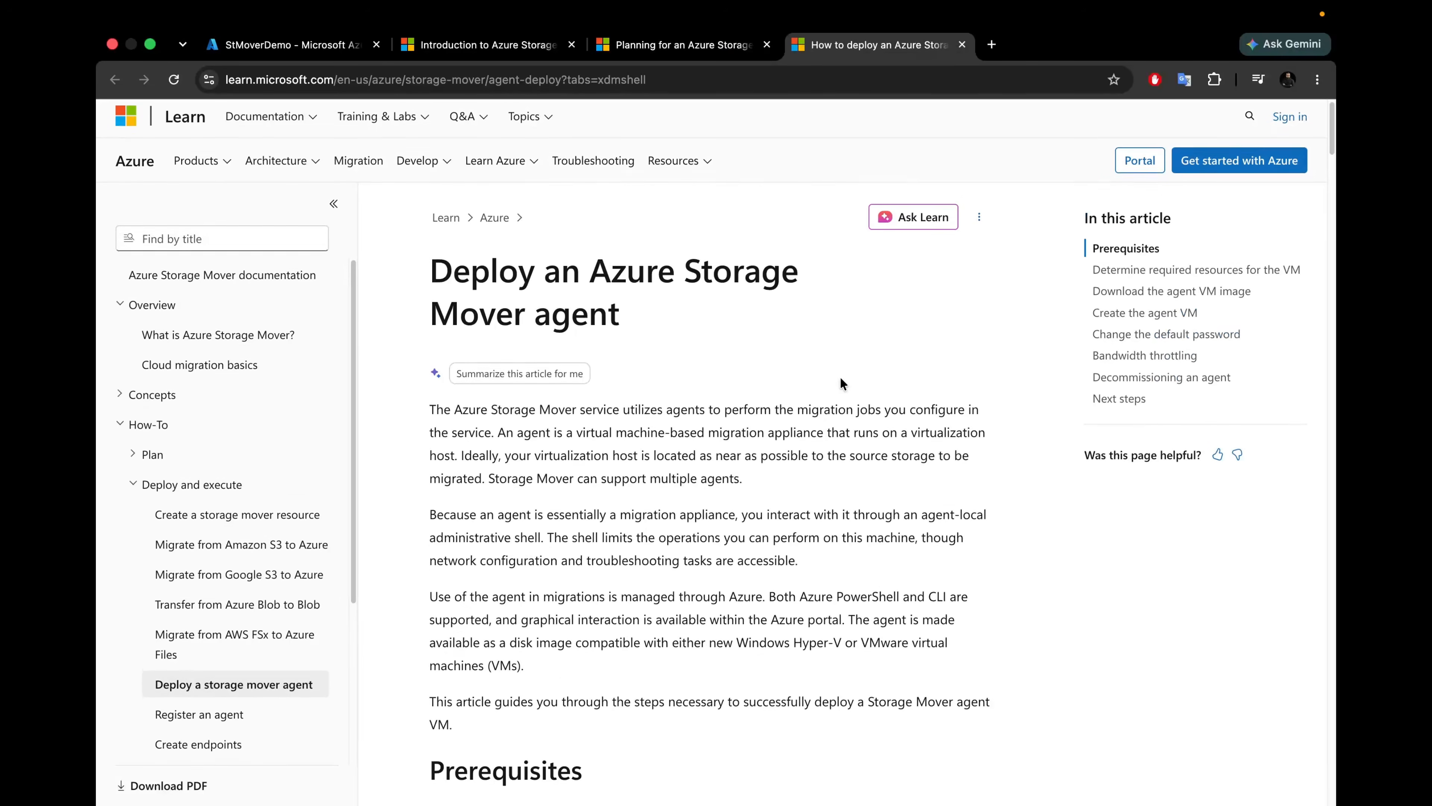
pyautogui.scroll(-5, 841, 384)
pyautogui.scroll(-5, 843, 379)
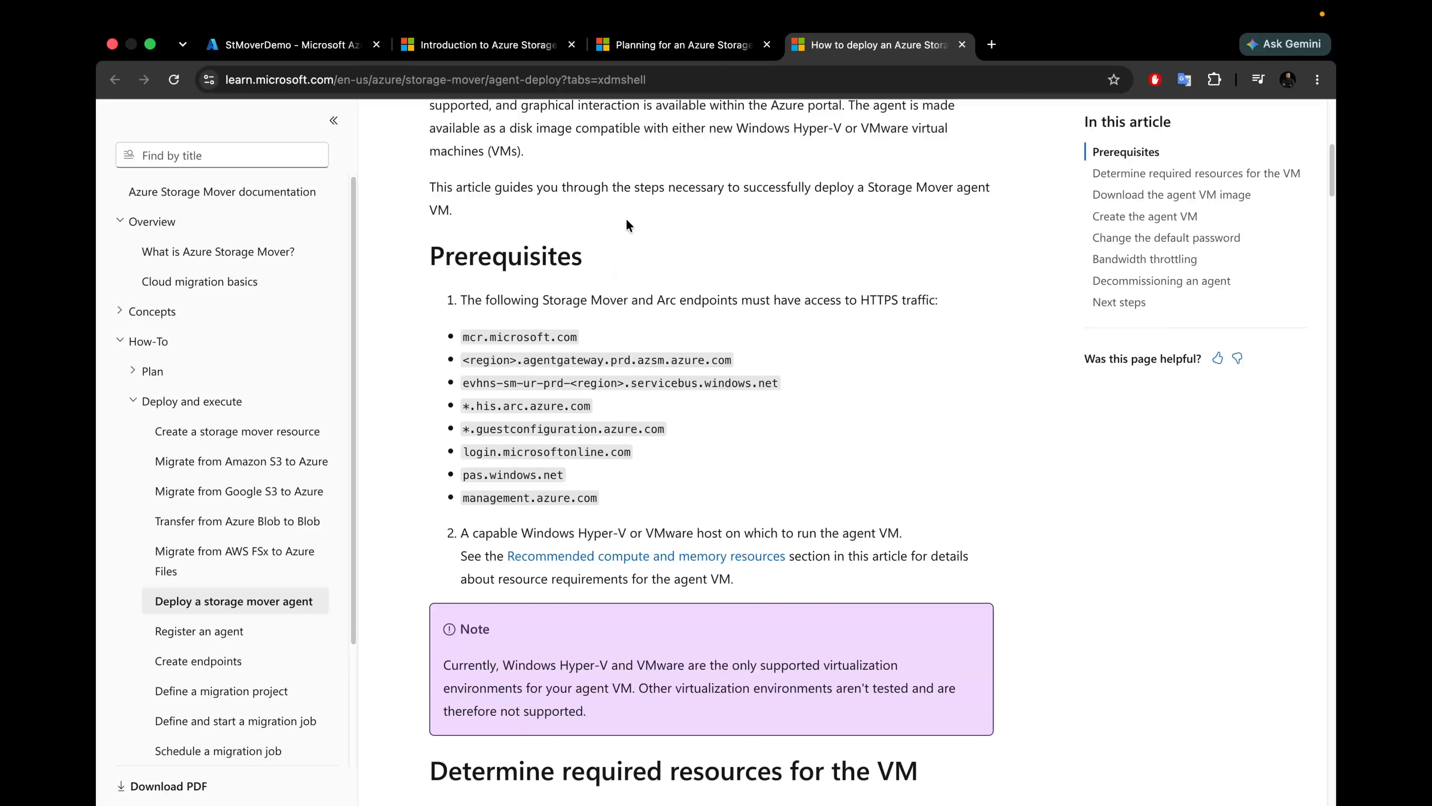
pyautogui.scroll(-1, 998, 354)
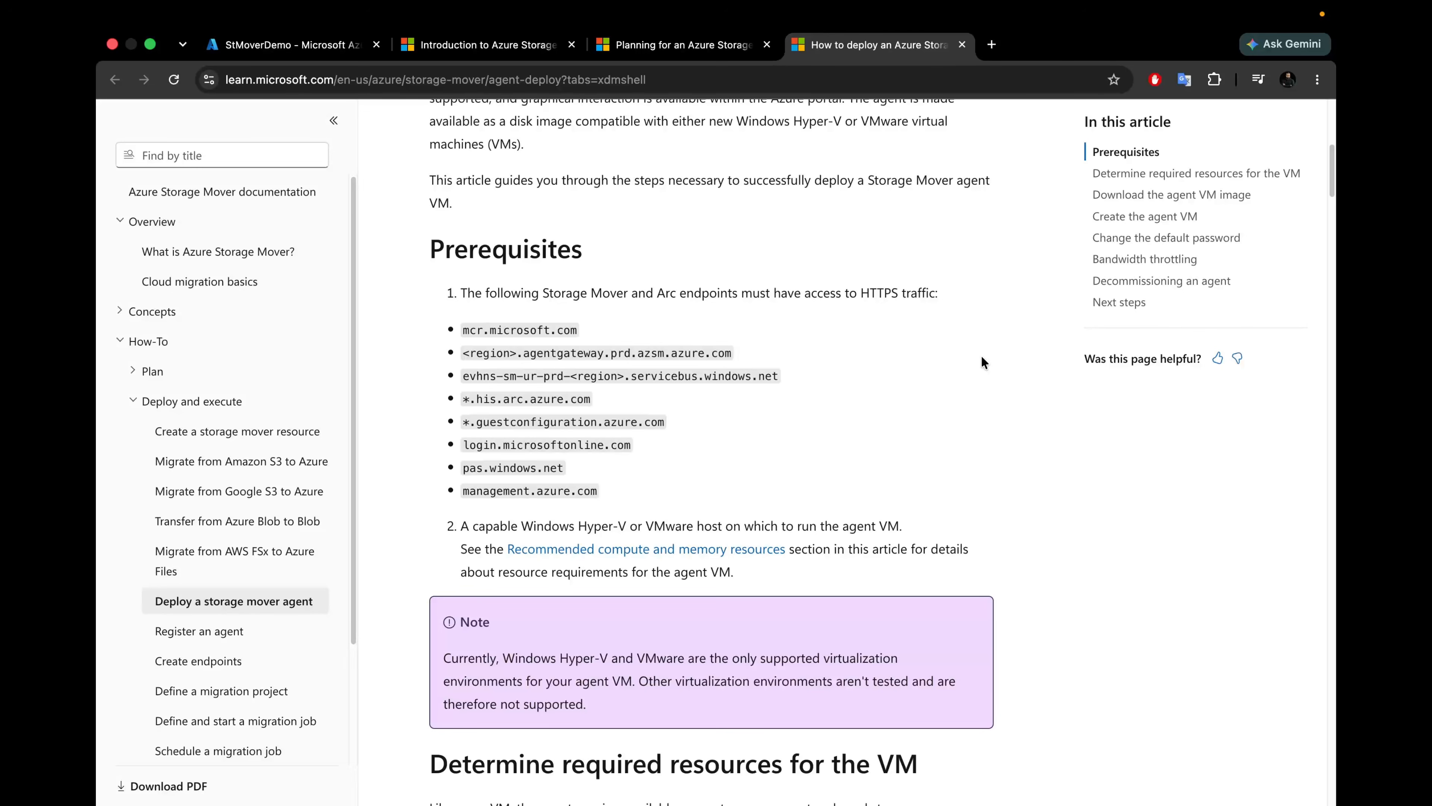
pyautogui.scroll(-3, 985, 355)
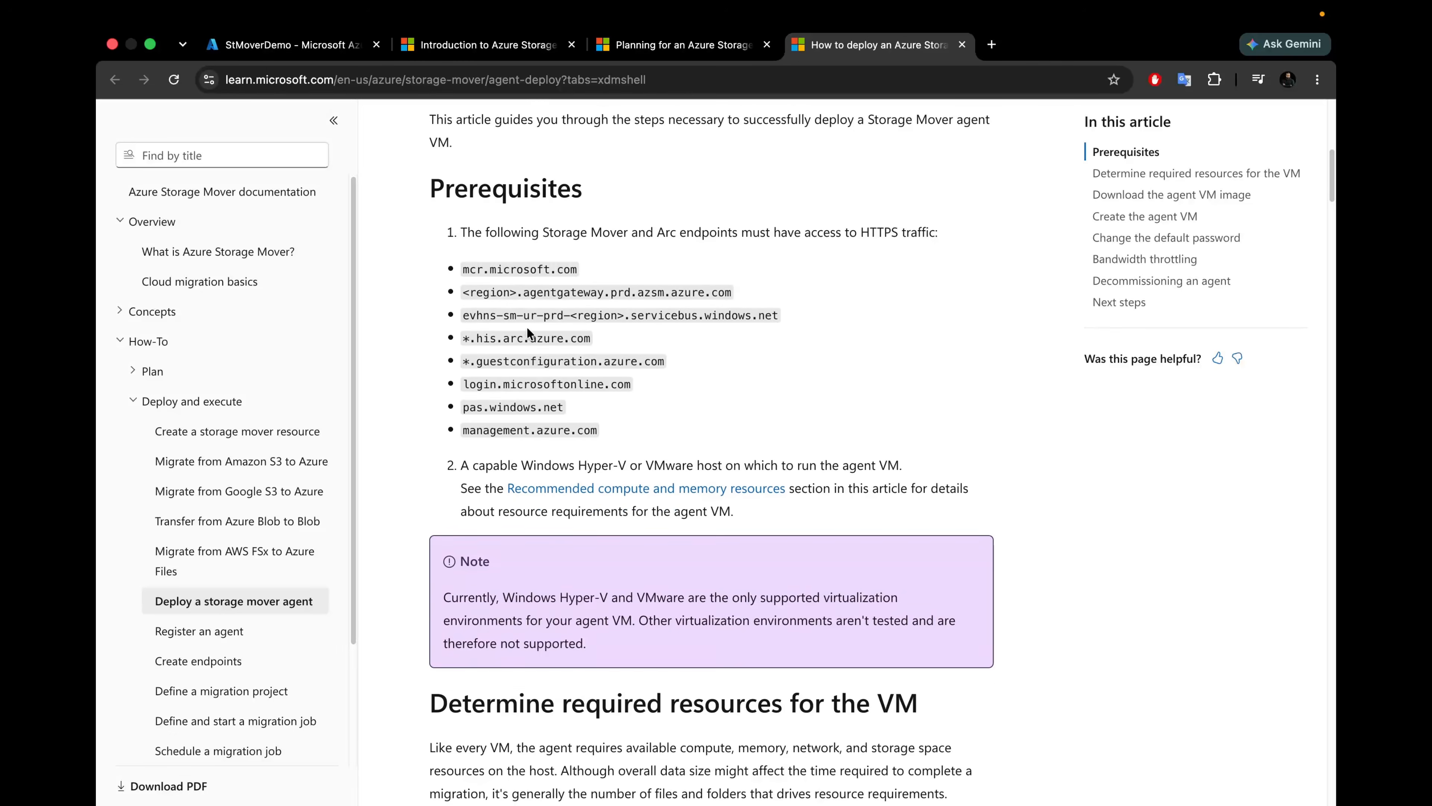
pyautogui.scroll(-6, 678, 372)
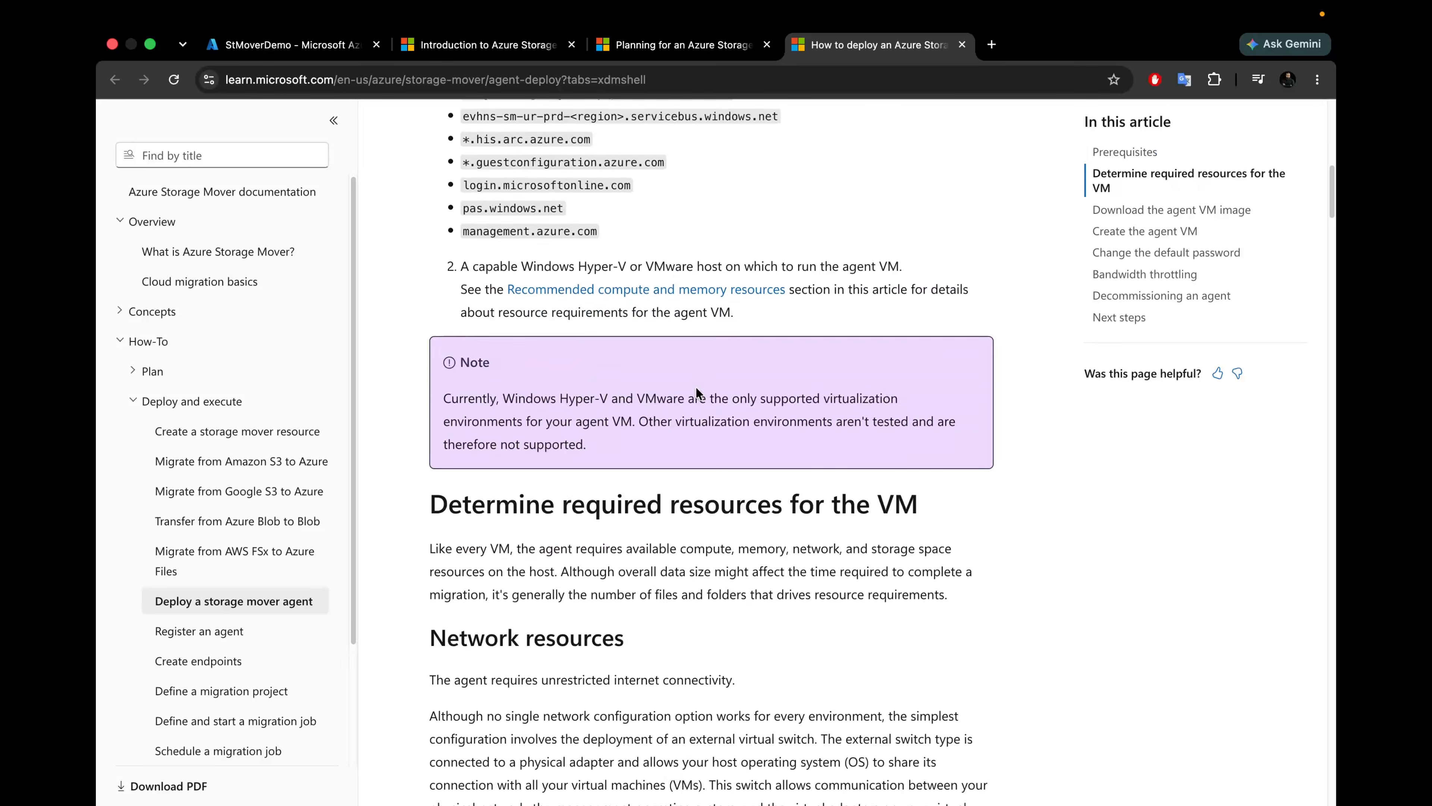
# Step: Read the agent VM's network requirements and the recommended compute and memory resources for each migration scale
pyautogui.scroll(-2, 699, 390)
pyautogui.scroll(-5, 666, 446)
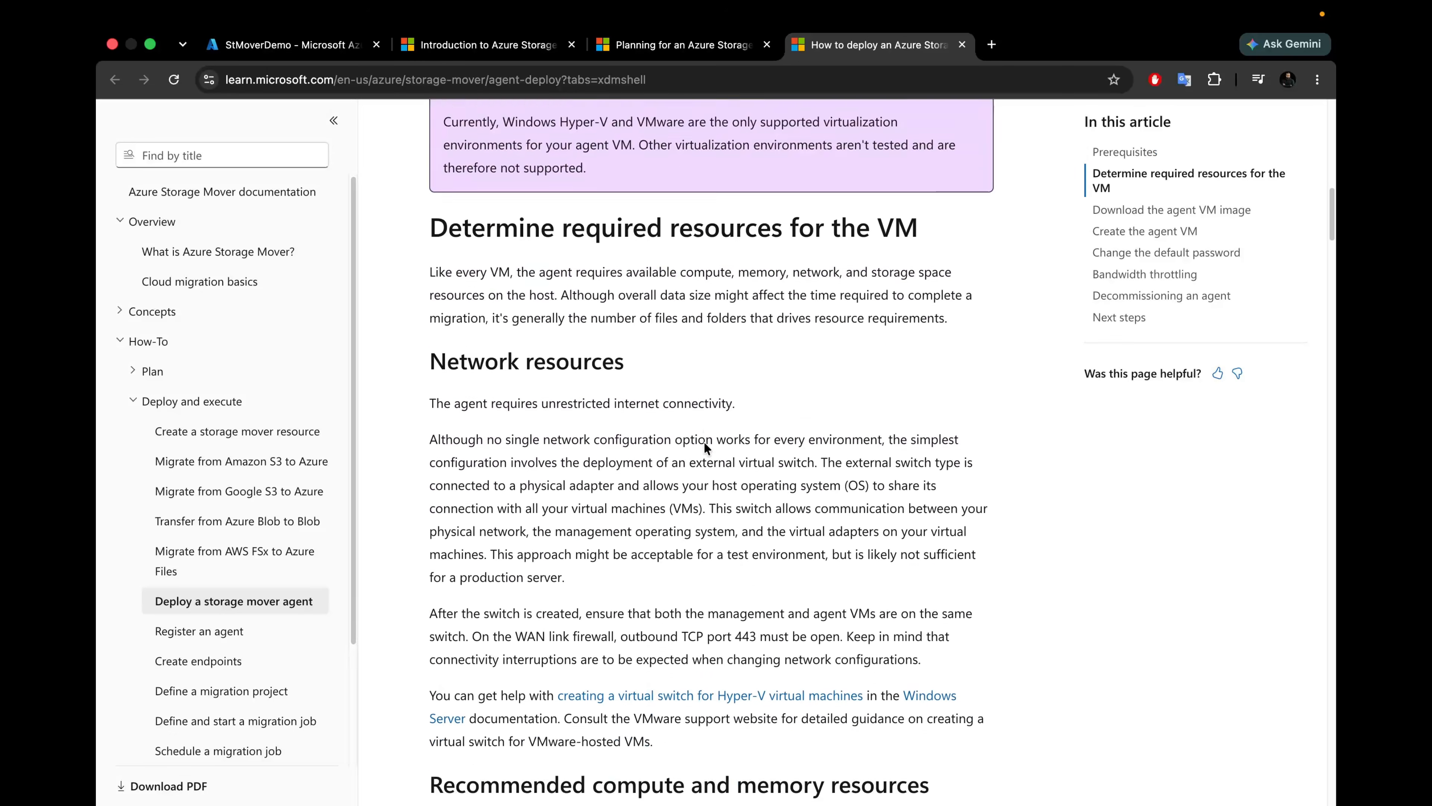
pyautogui.scroll(-4, 702, 448)
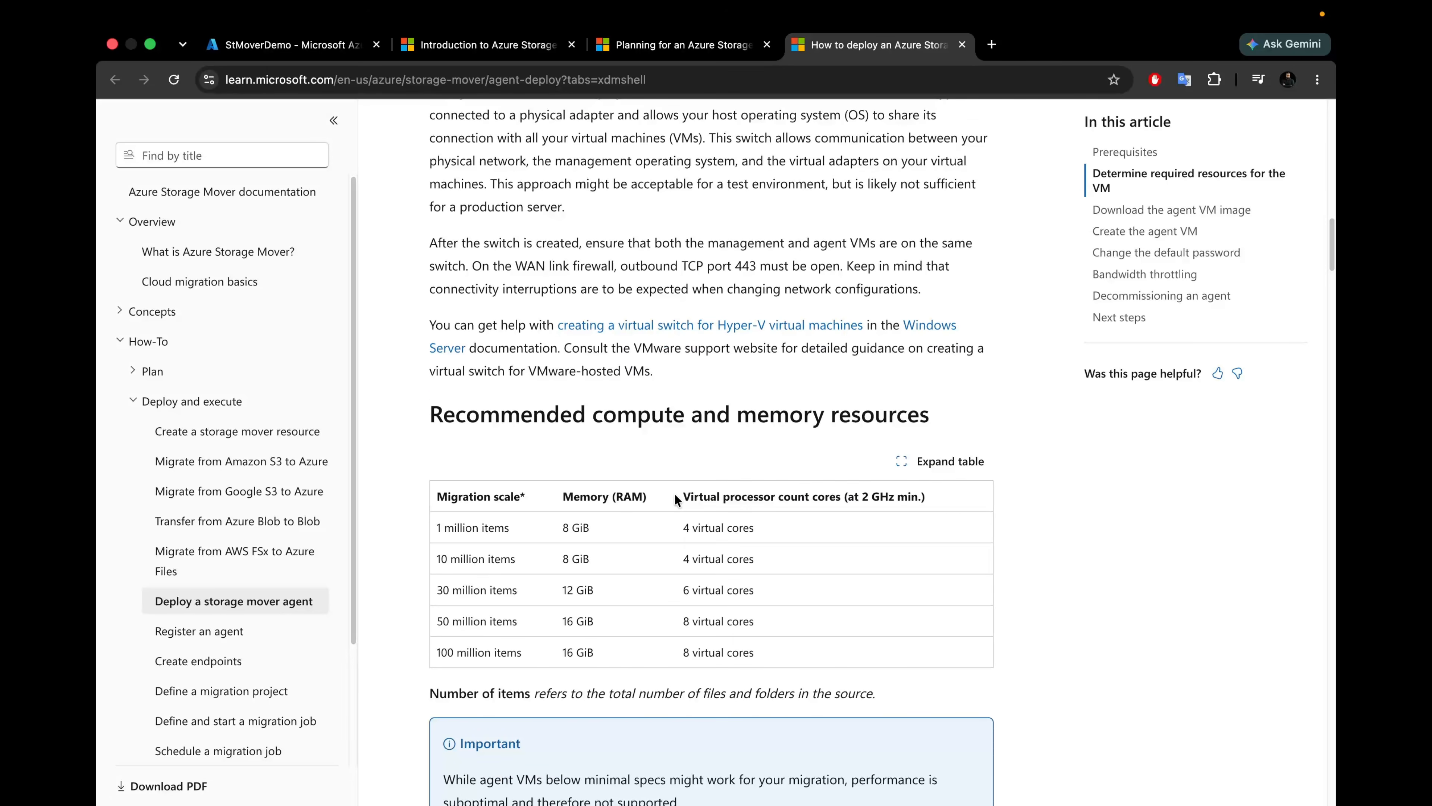
pyautogui.scroll(-3, 675, 497)
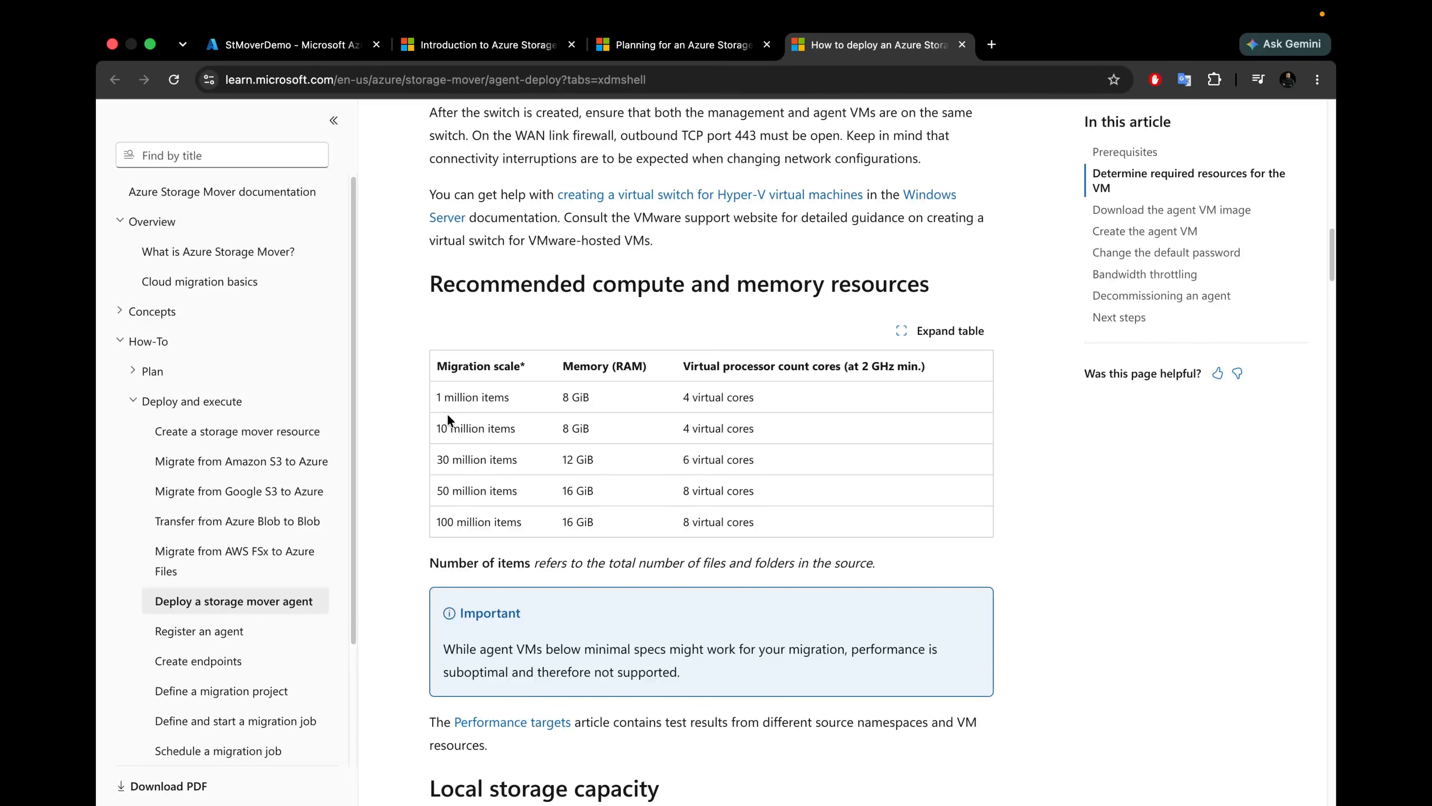
pyautogui.scroll(-2, 446, 397)
pyautogui.scroll(-3, 572, 430)
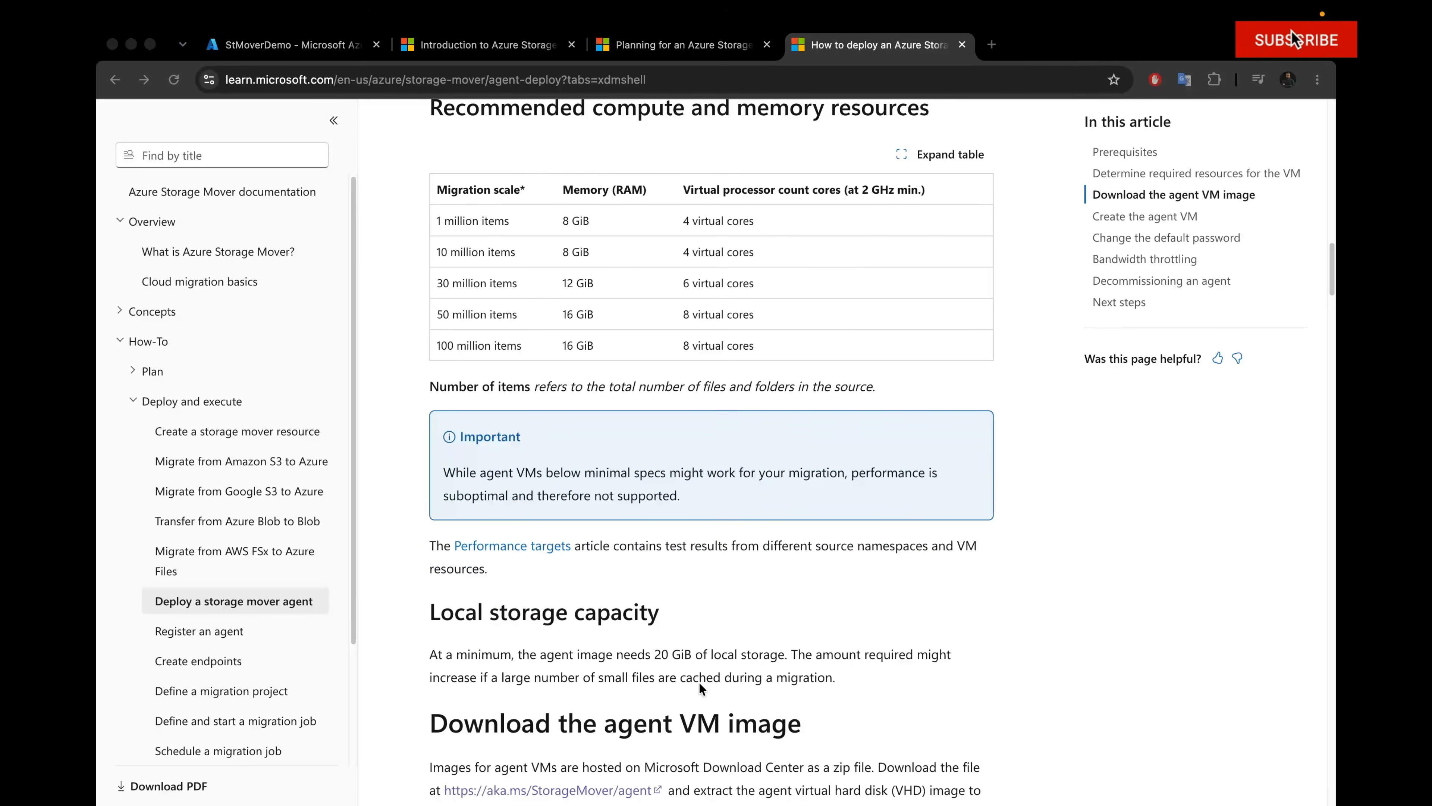
# Step: Check the local storage requirement and open the Azure Storage Mover agent download page from the agent VM image section
pyautogui.scroll(-4, 621, 319)
pyautogui.scroll(-7, 629, 326)
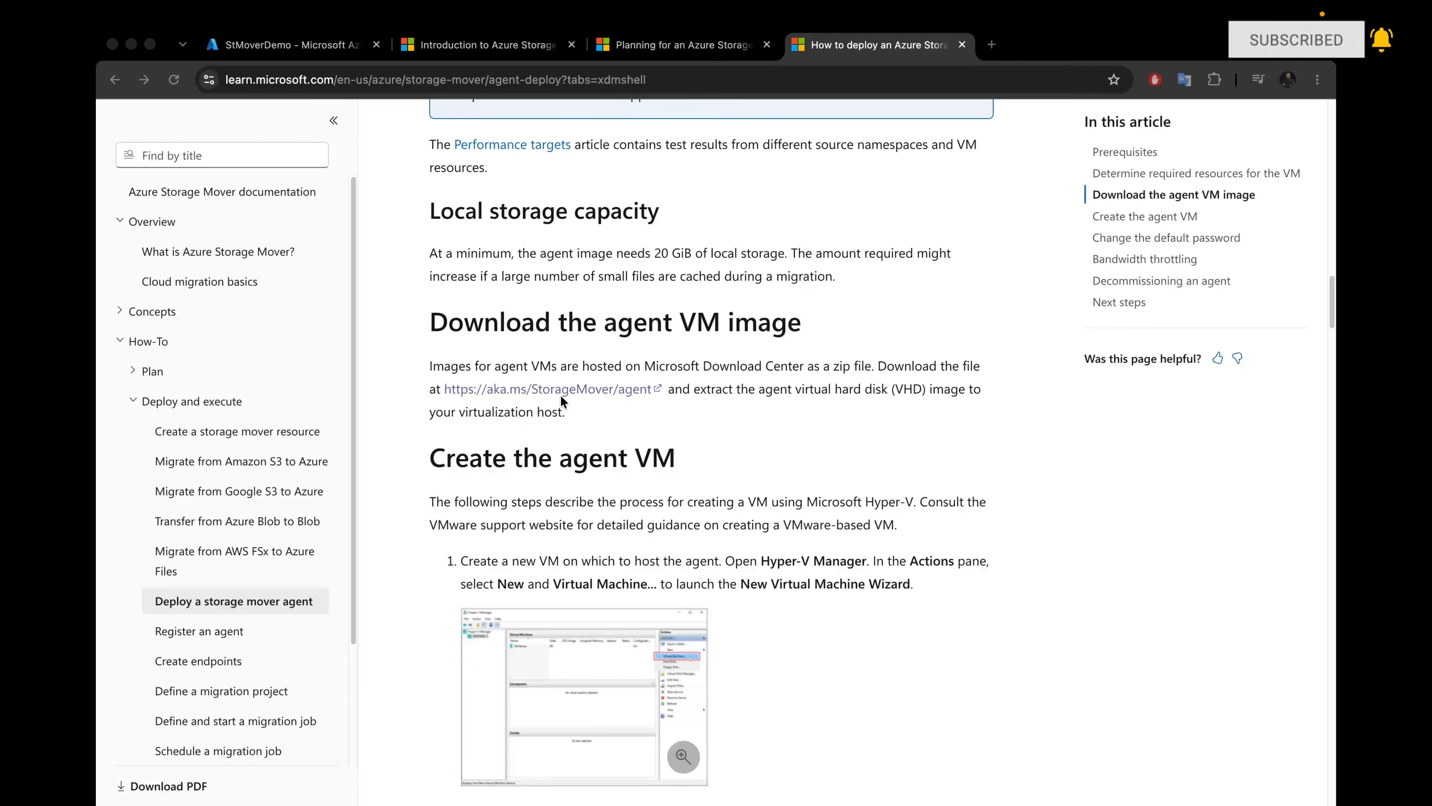
pyautogui.click(569, 388)
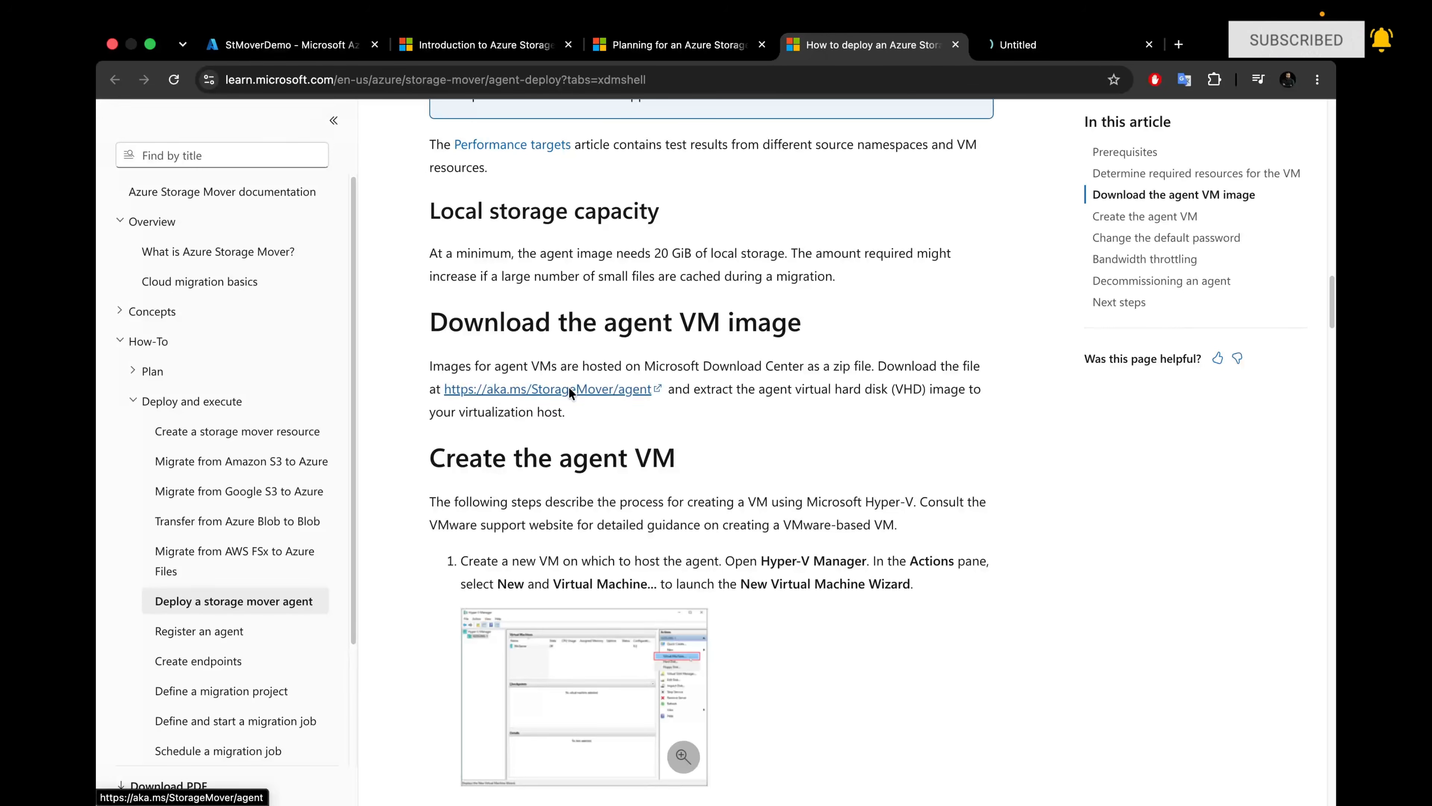
pyautogui.click(1031, 47)
# Step: Examine the agent download files, highlighting the VMware .ova and Hyper-V .vhdx.zip file names
pyautogui.scroll(-3, 451, 434)
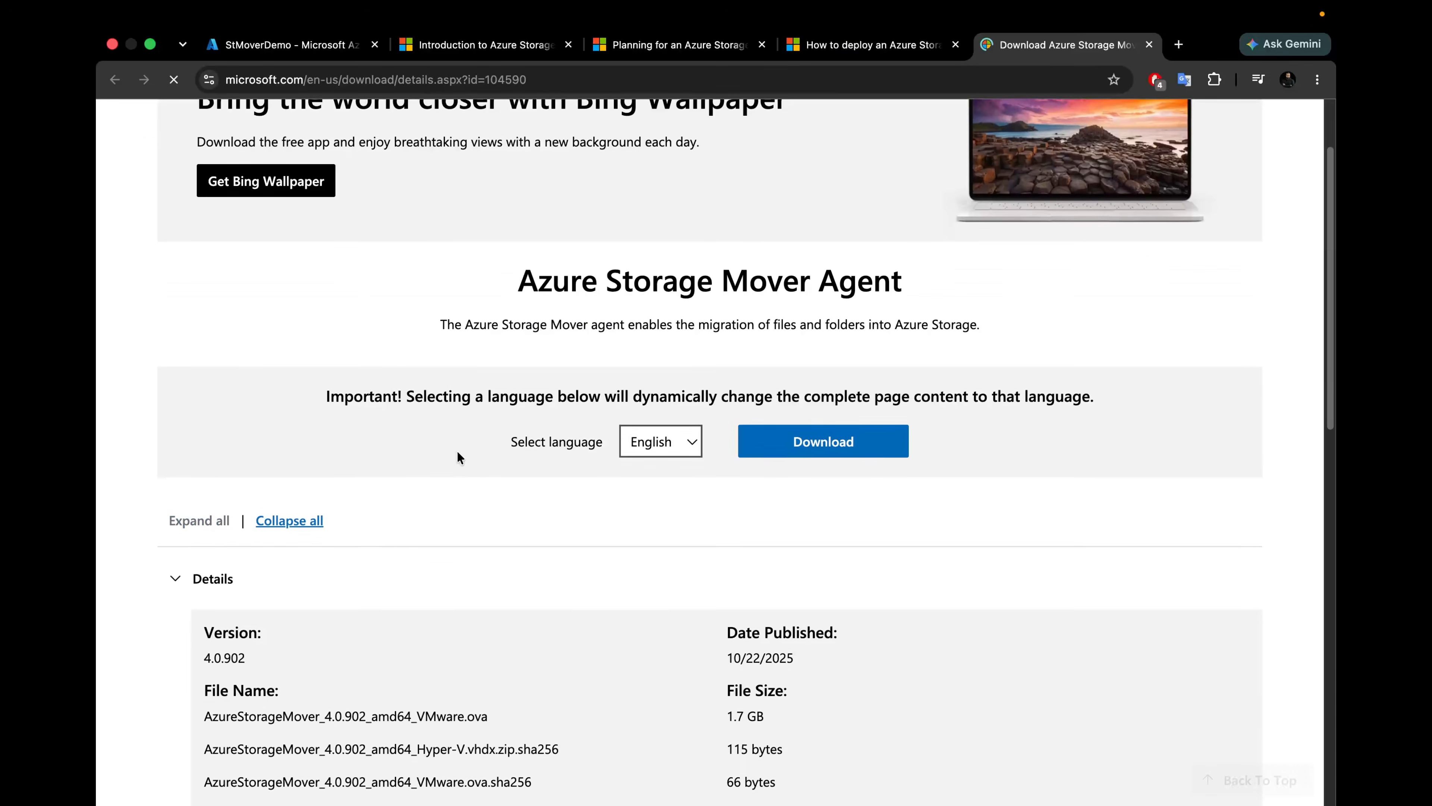
pyautogui.scroll(-3, 460, 452)
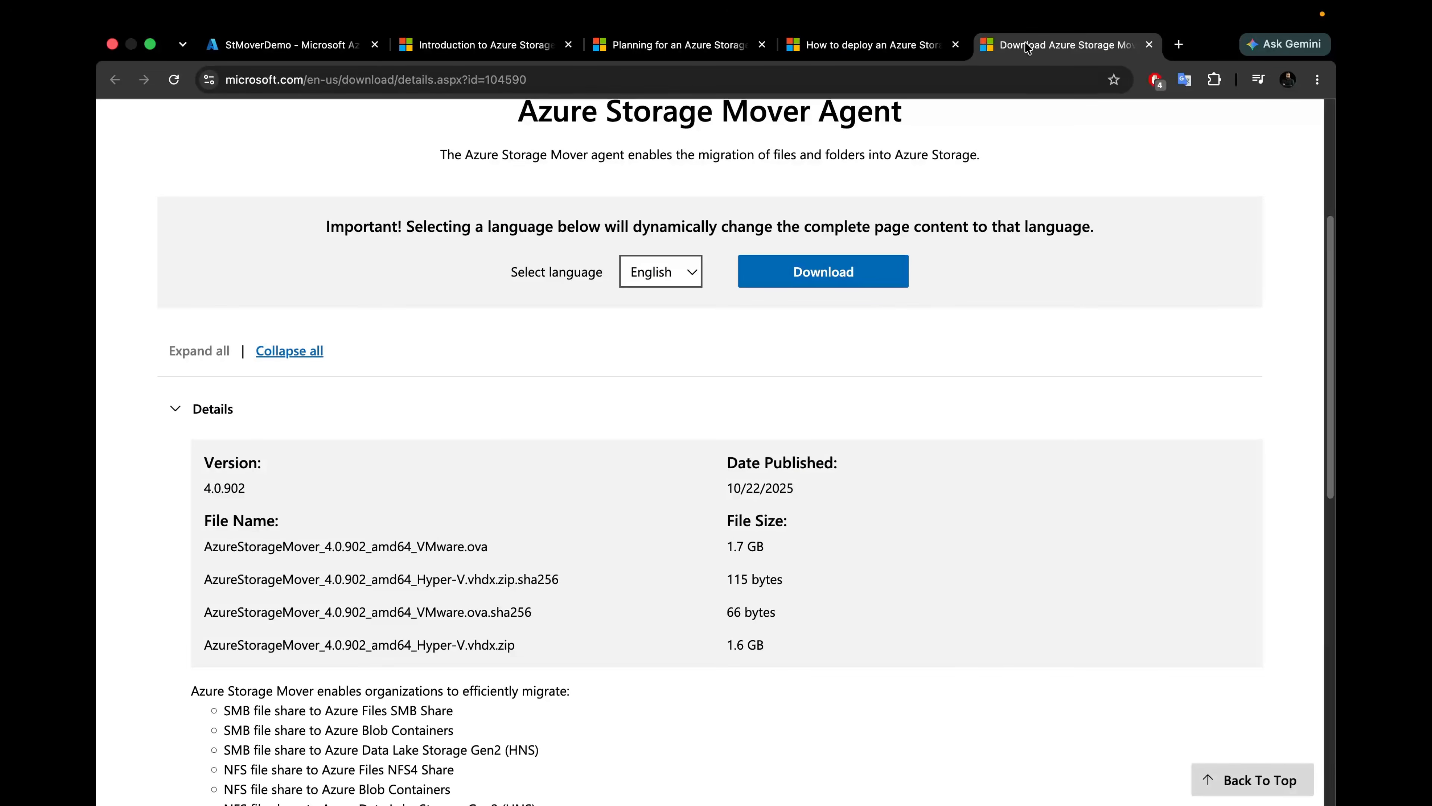
pyautogui.scroll(-1, 277, 544)
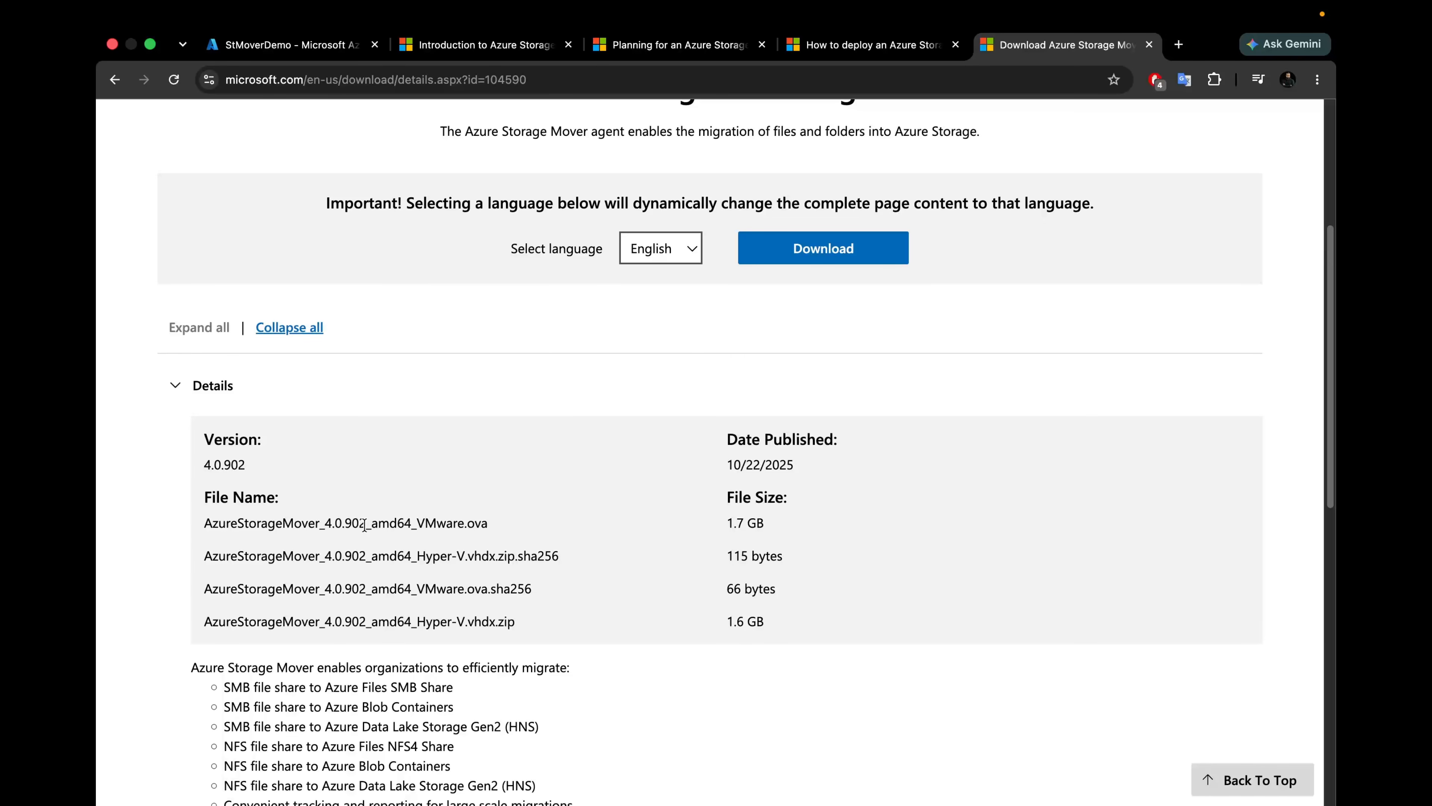
pyautogui.moveTo(363, 525); pyautogui.dragTo(499, 523)
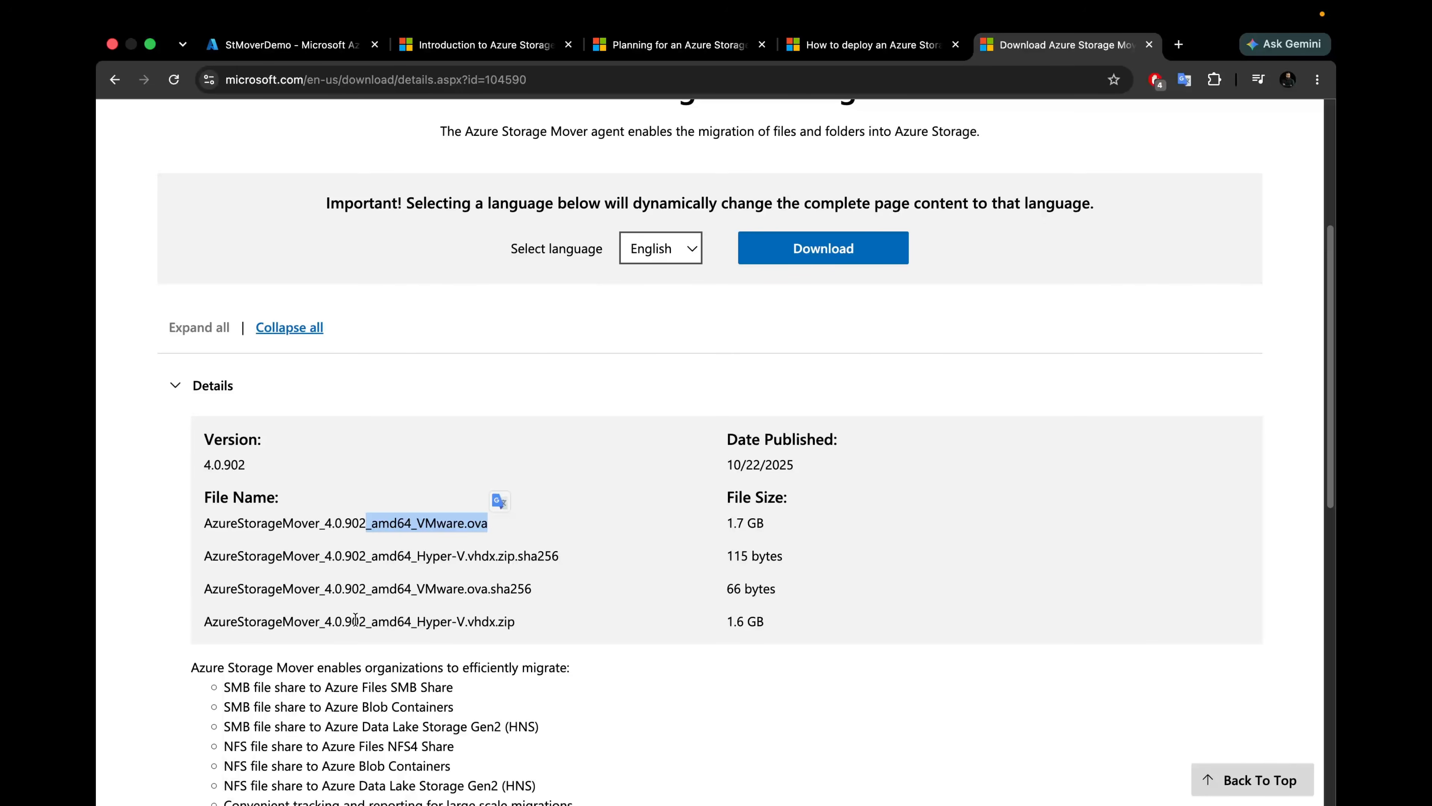
pyautogui.moveTo(379, 621); pyautogui.dragTo(517, 623)
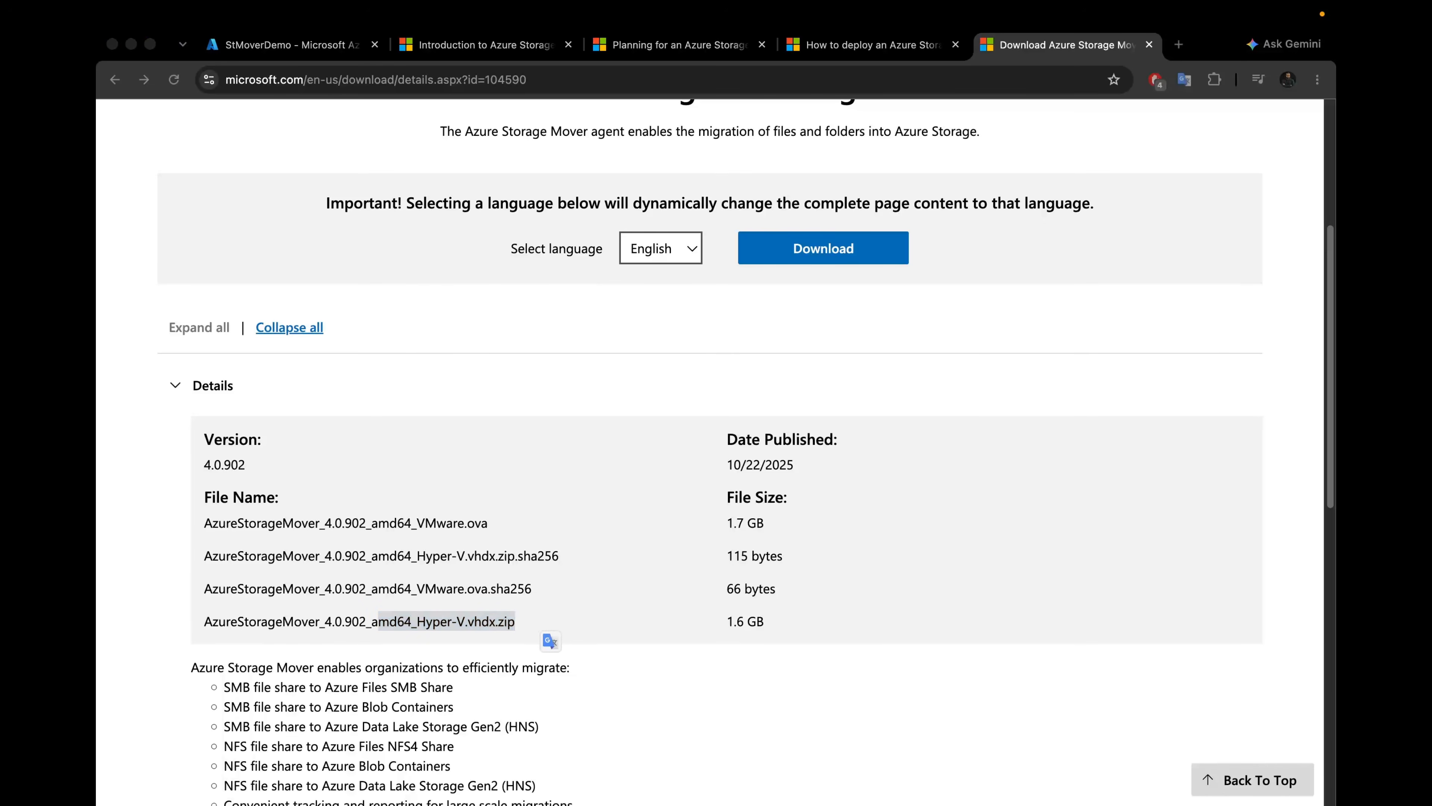
# Step: Switch to the Azure portal, search for "storage mover" and open the Storage movers service
pyautogui.click(294, 52)
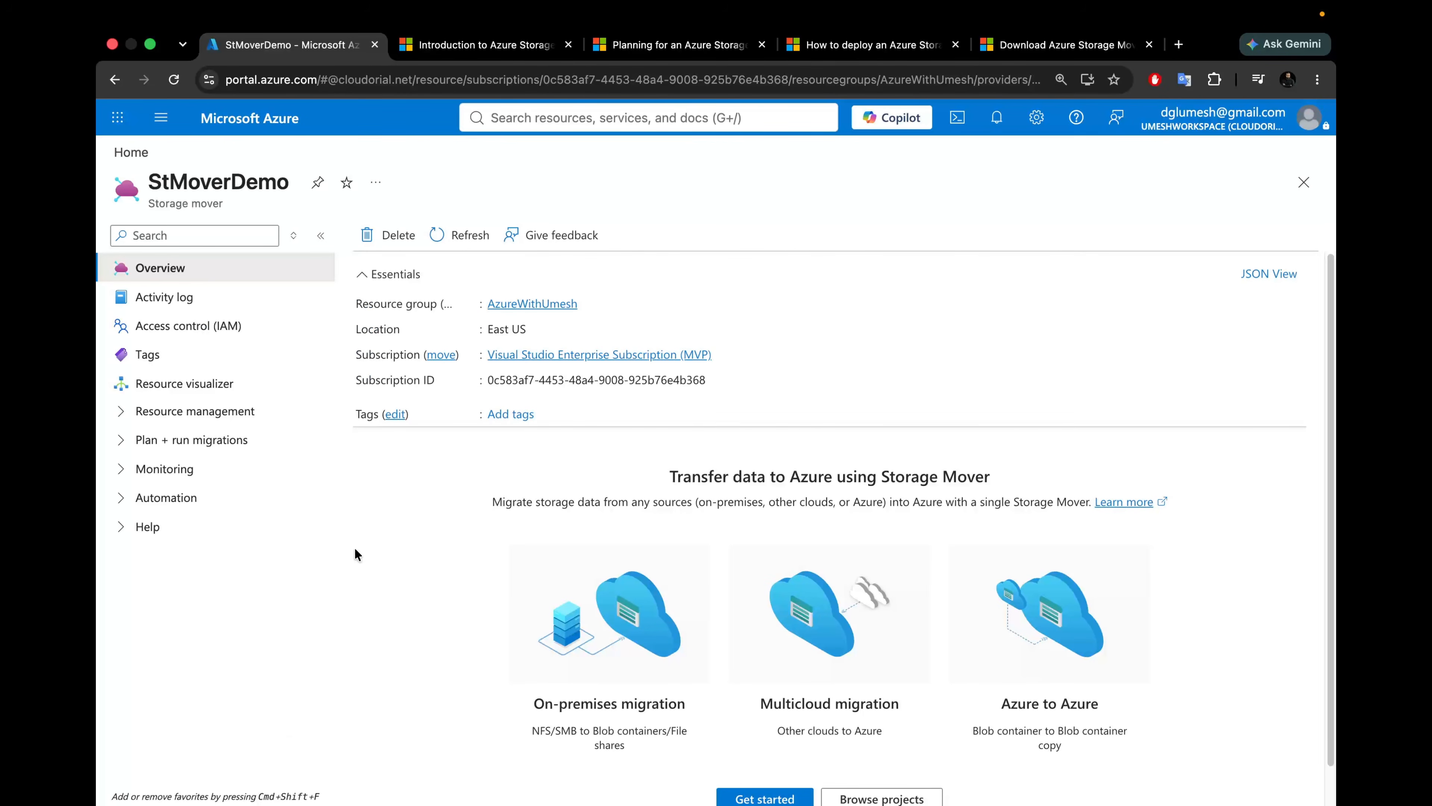
pyautogui.moveTo(146, 204); pyautogui.dragTo(233, 203)
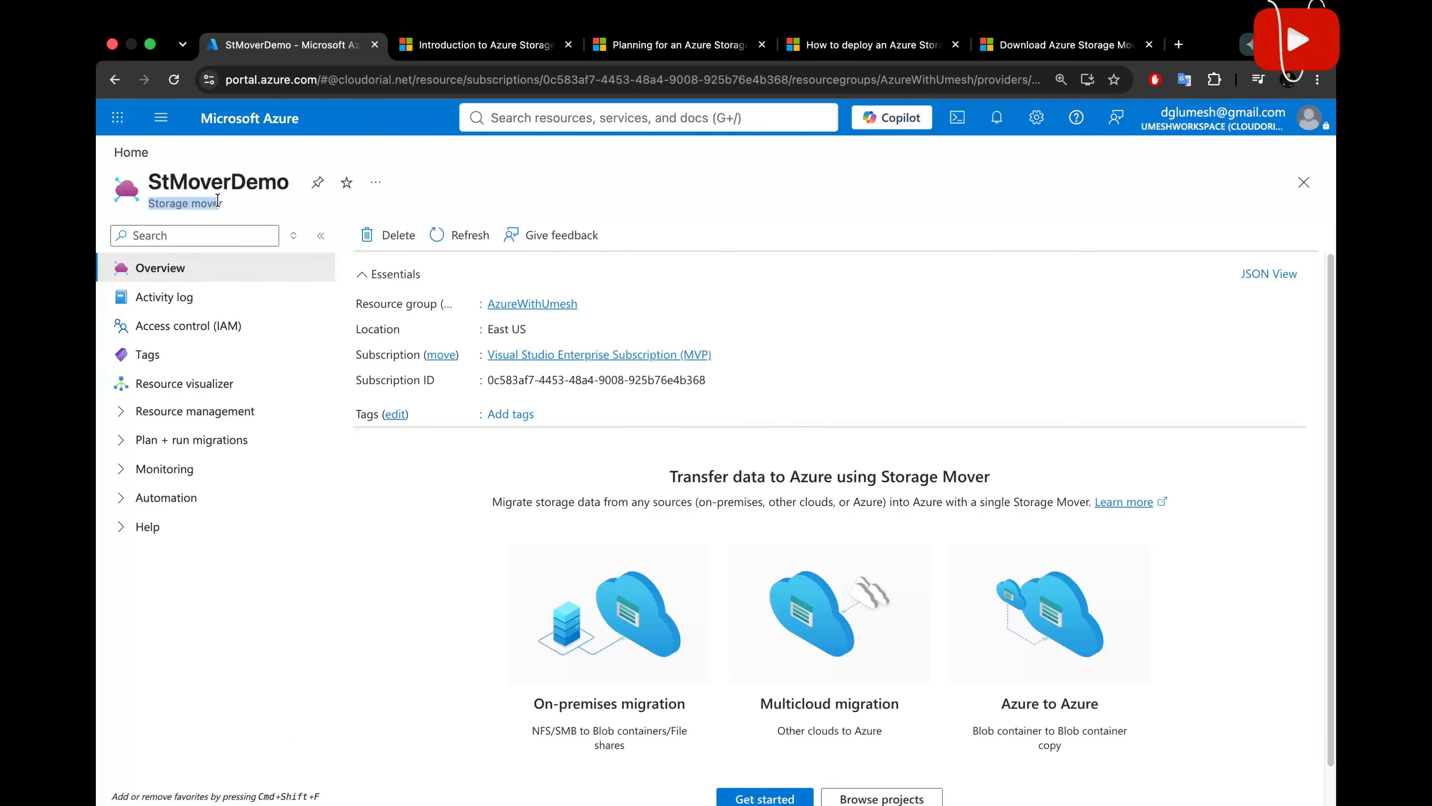
pyautogui.click(525, 118)
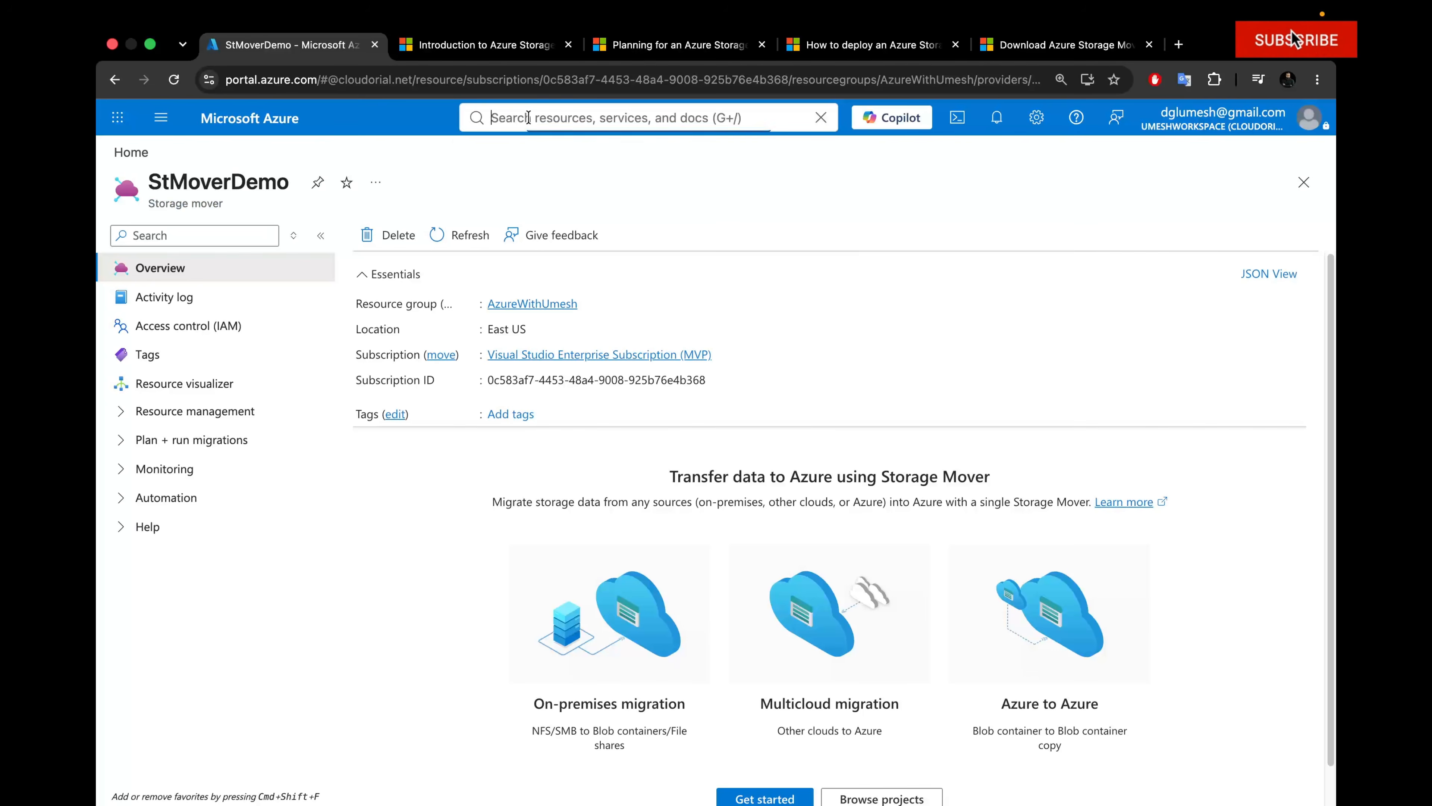
pyautogui.write('storag')
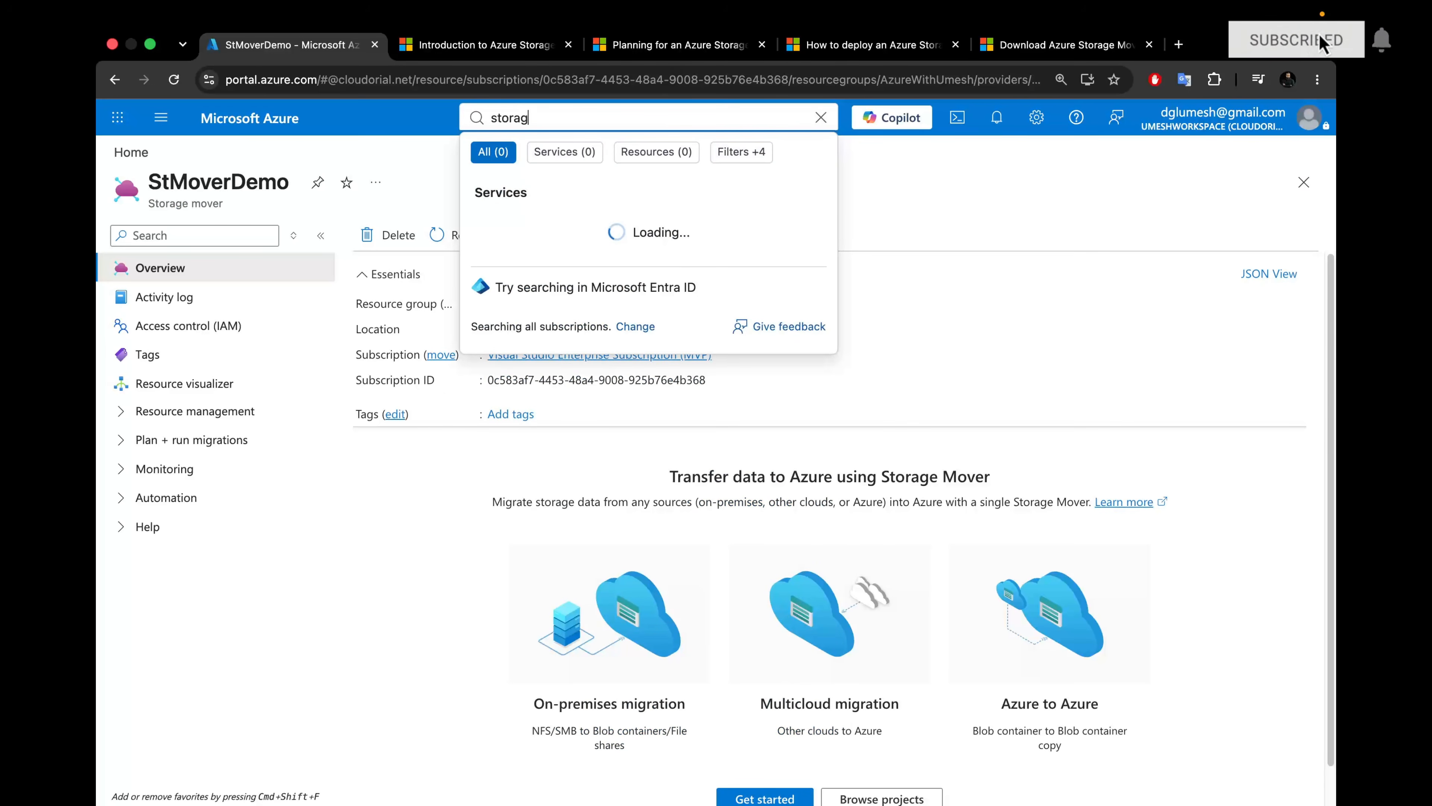
pyautogui.write('e mover')
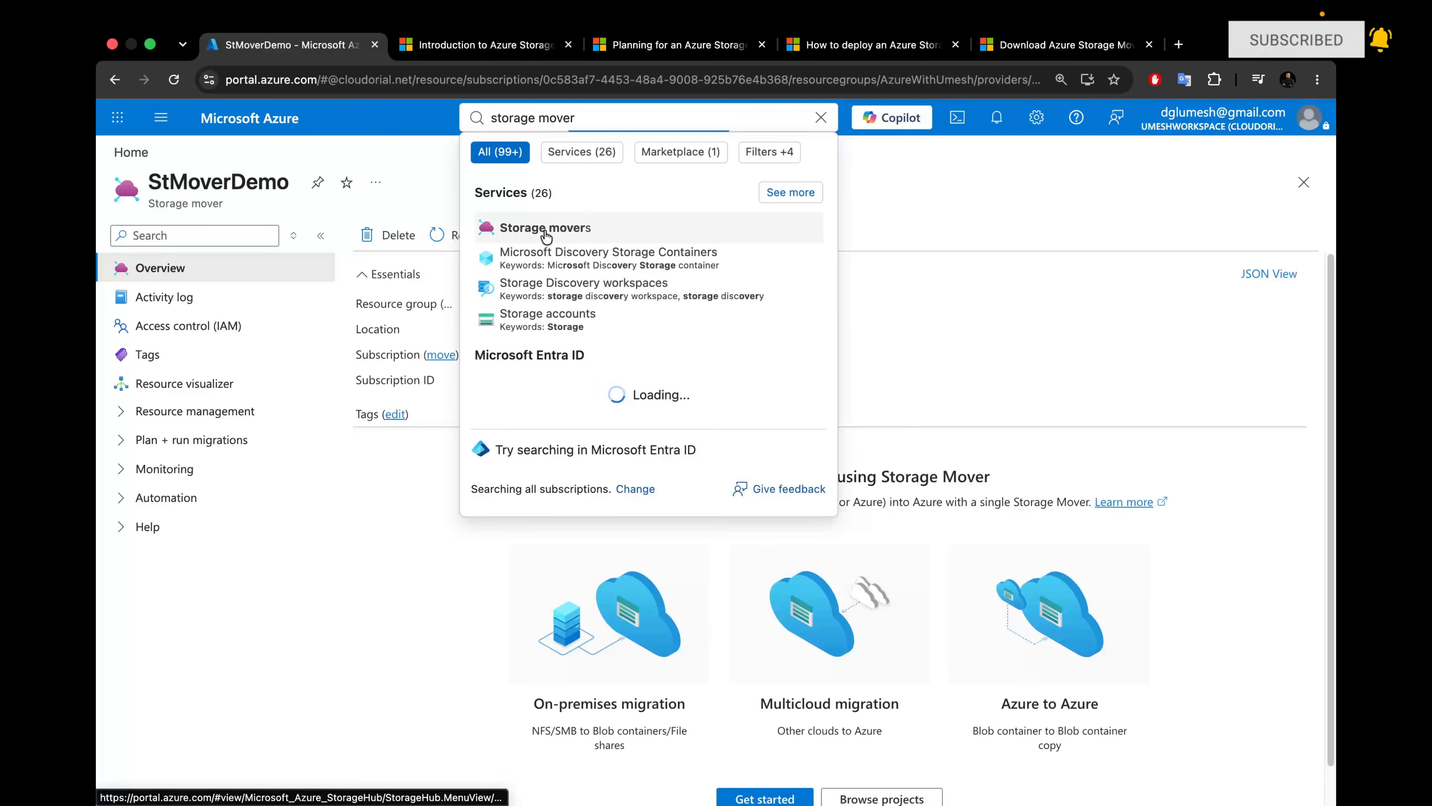
pyautogui.click(559, 228)
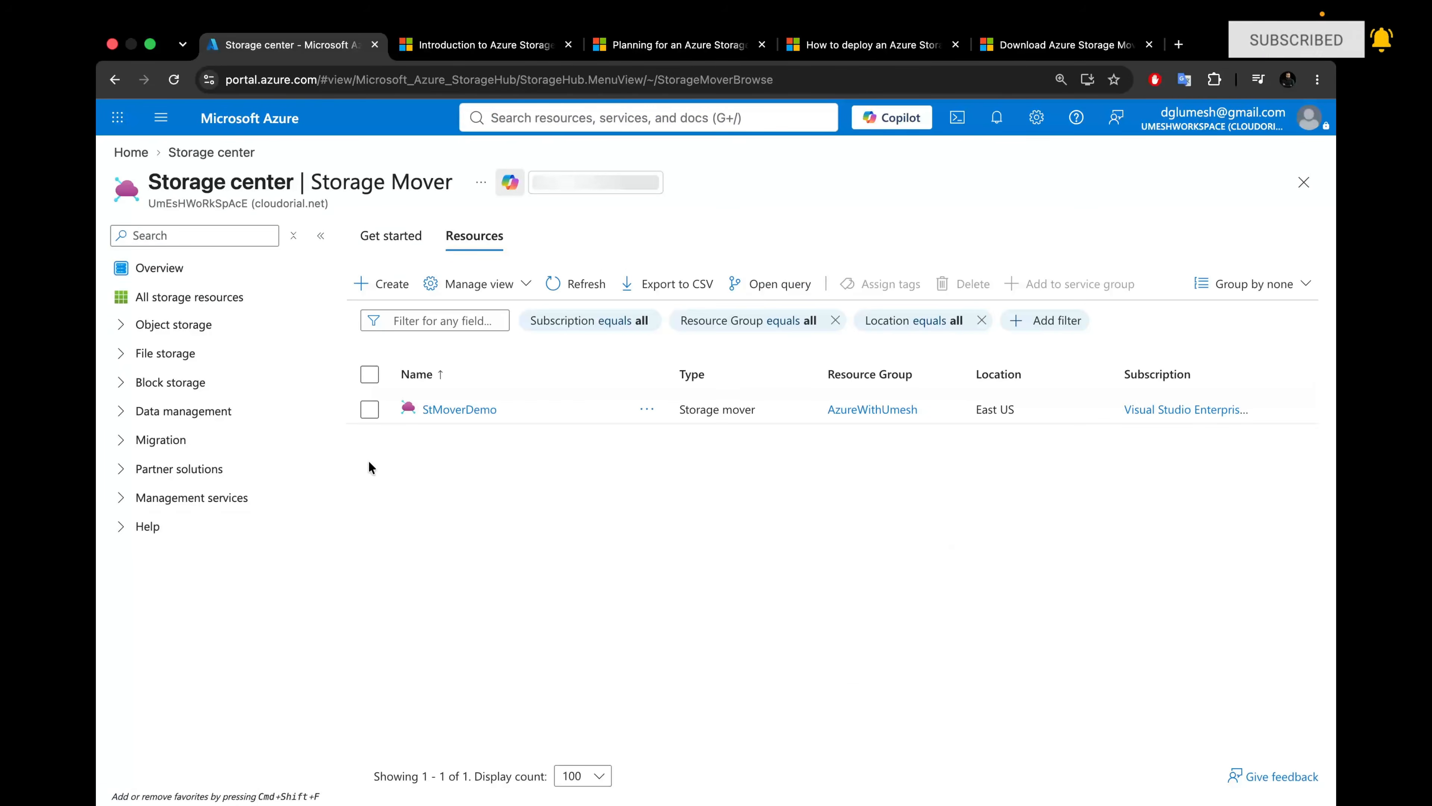
# Step: Open the storage mover creation form, look through its Basics, Monitoring and Review + create sections, and return to the storage mover list
pyautogui.click(373, 283)
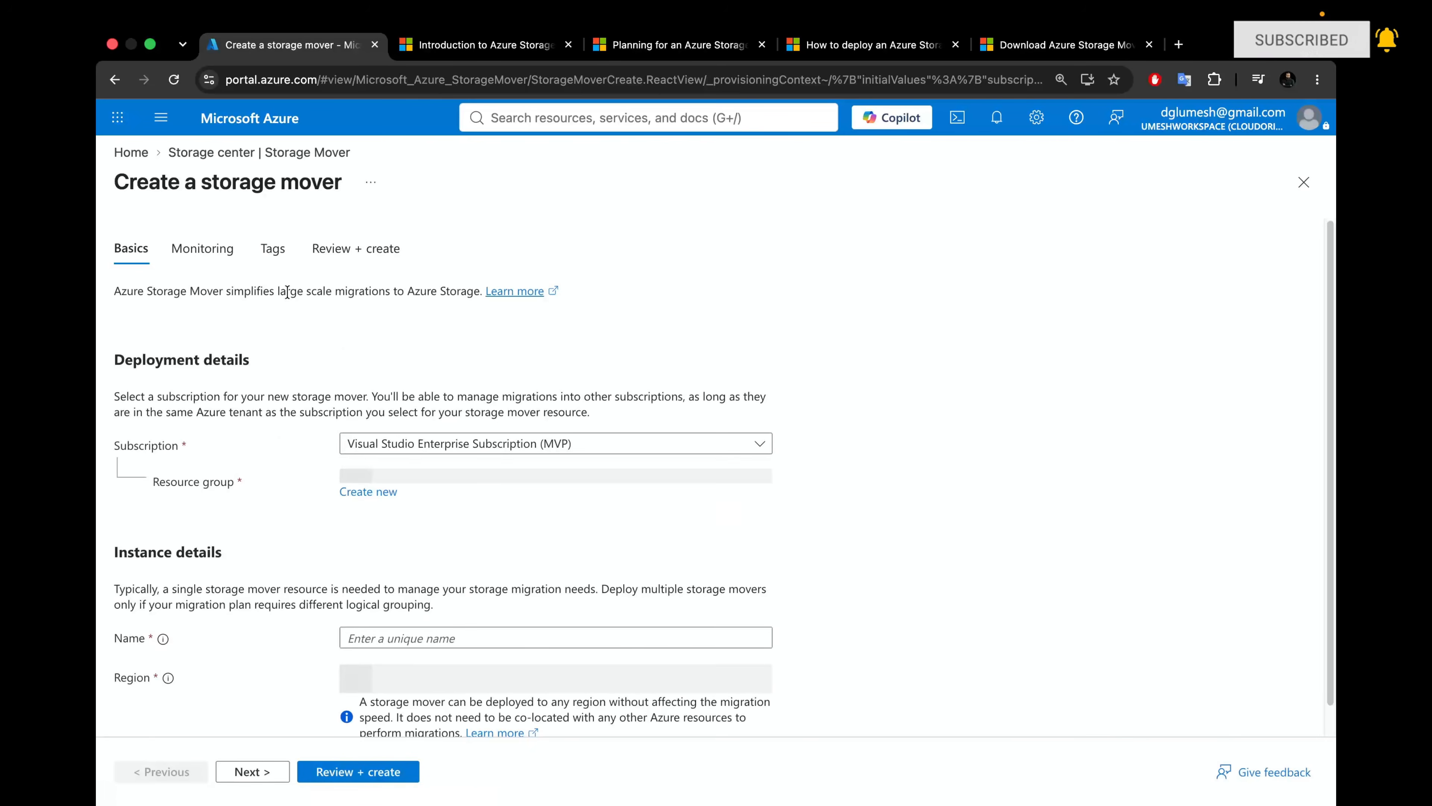
pyautogui.scroll(-1, 575, 480)
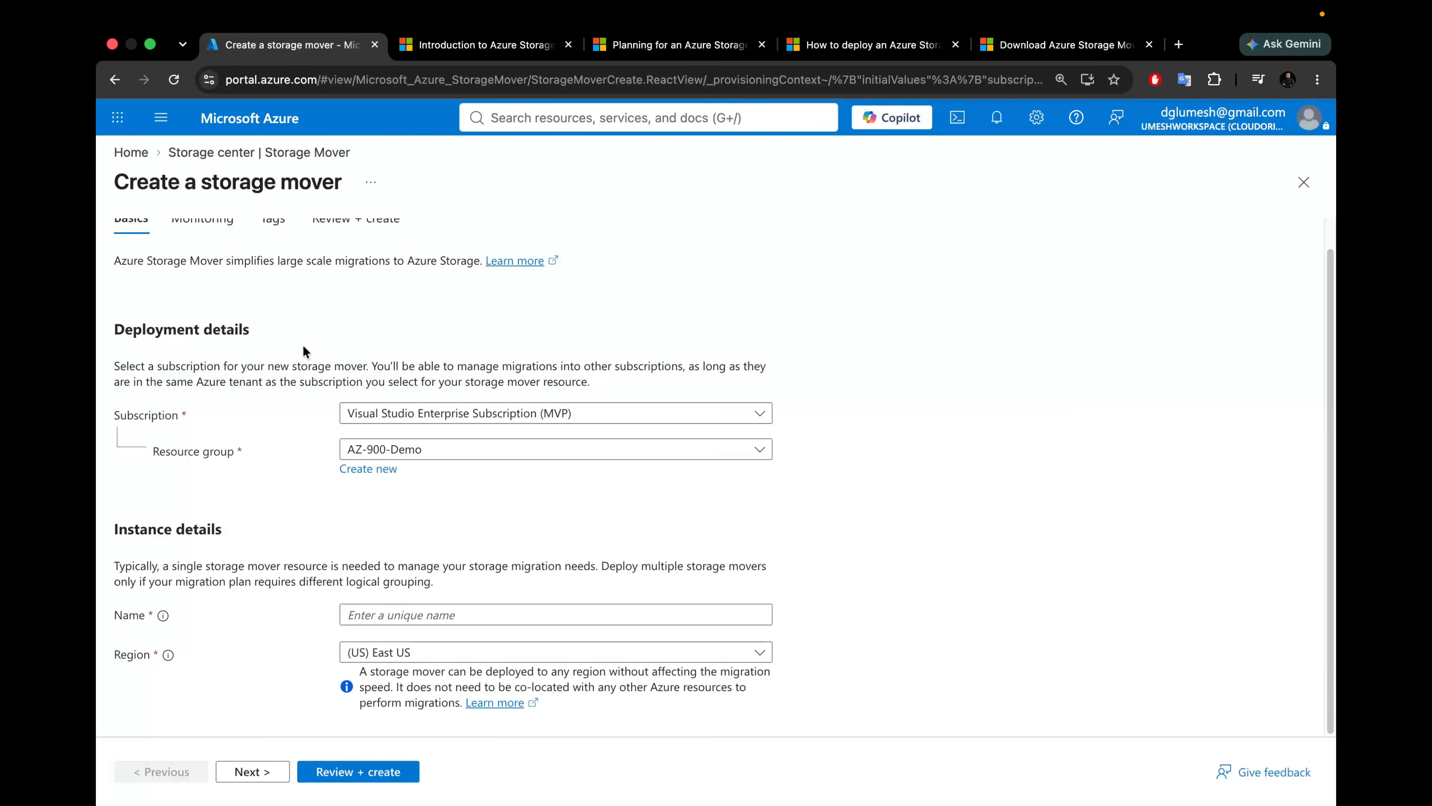
pyautogui.scroll(1, 266, 343)
pyautogui.click(219, 260)
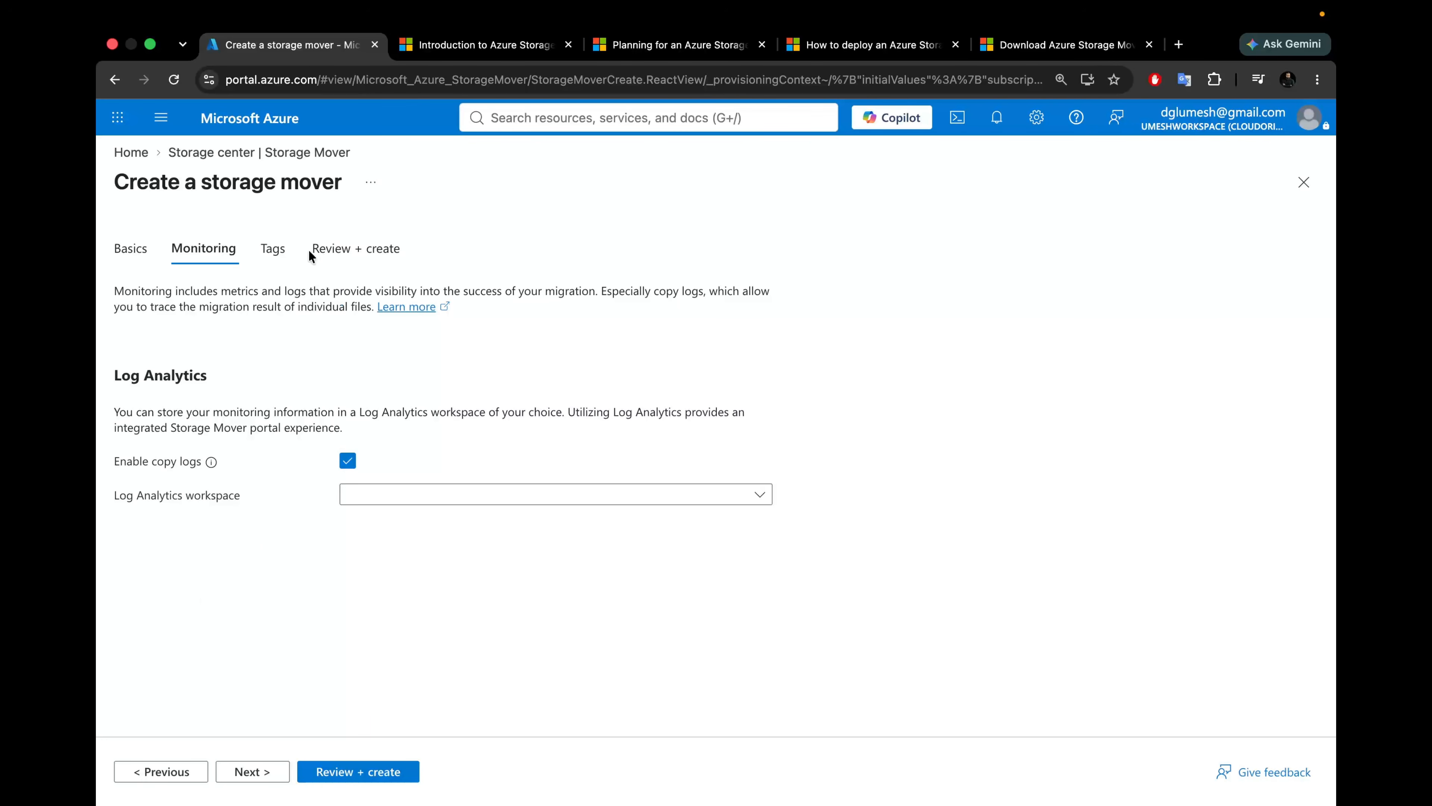
pyautogui.click(347, 254)
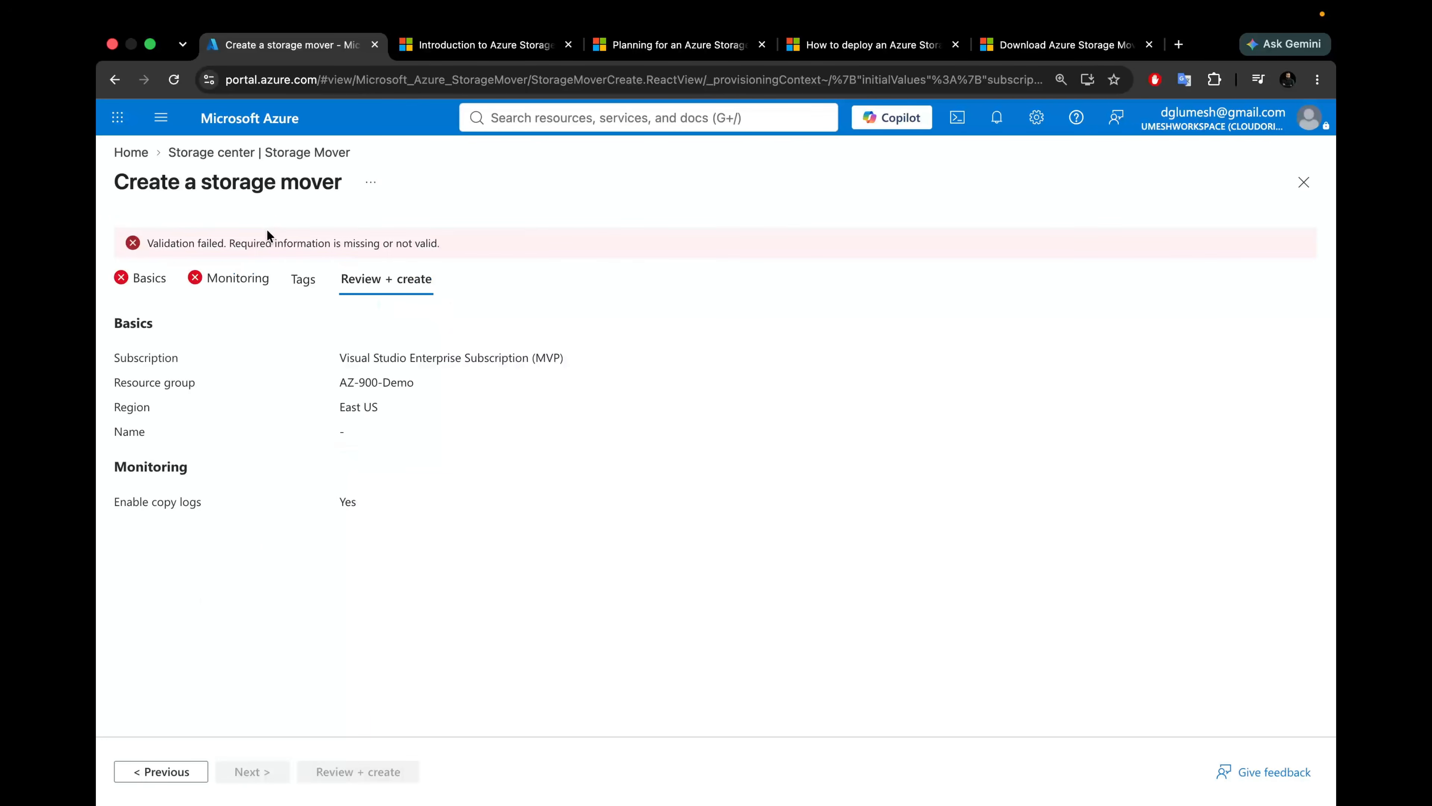
pyautogui.click(313, 153)
# Step: Open the StMoverDemo storage mover and go to the registered agents under its resource management
pyautogui.click(443, 409)
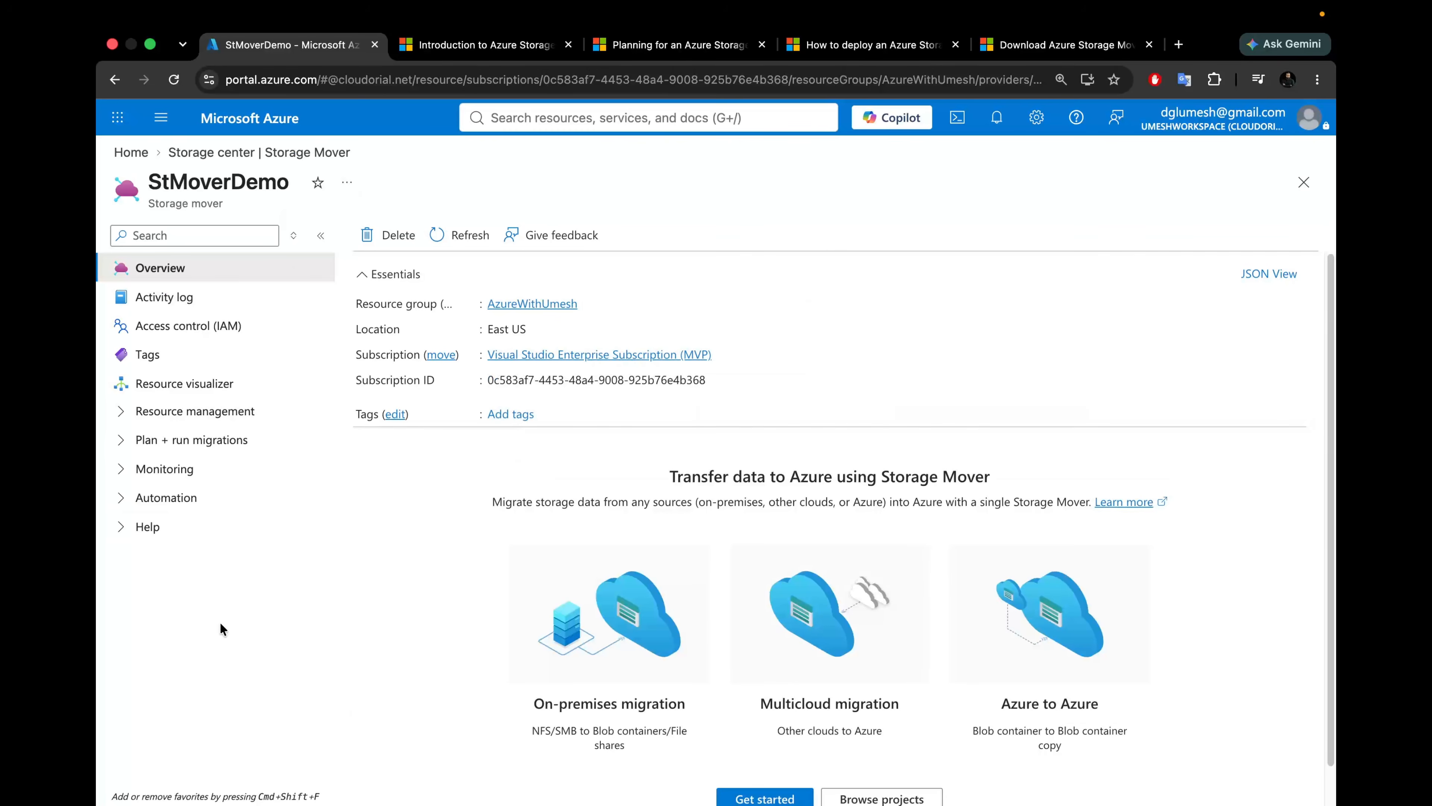
pyautogui.click(124, 412)
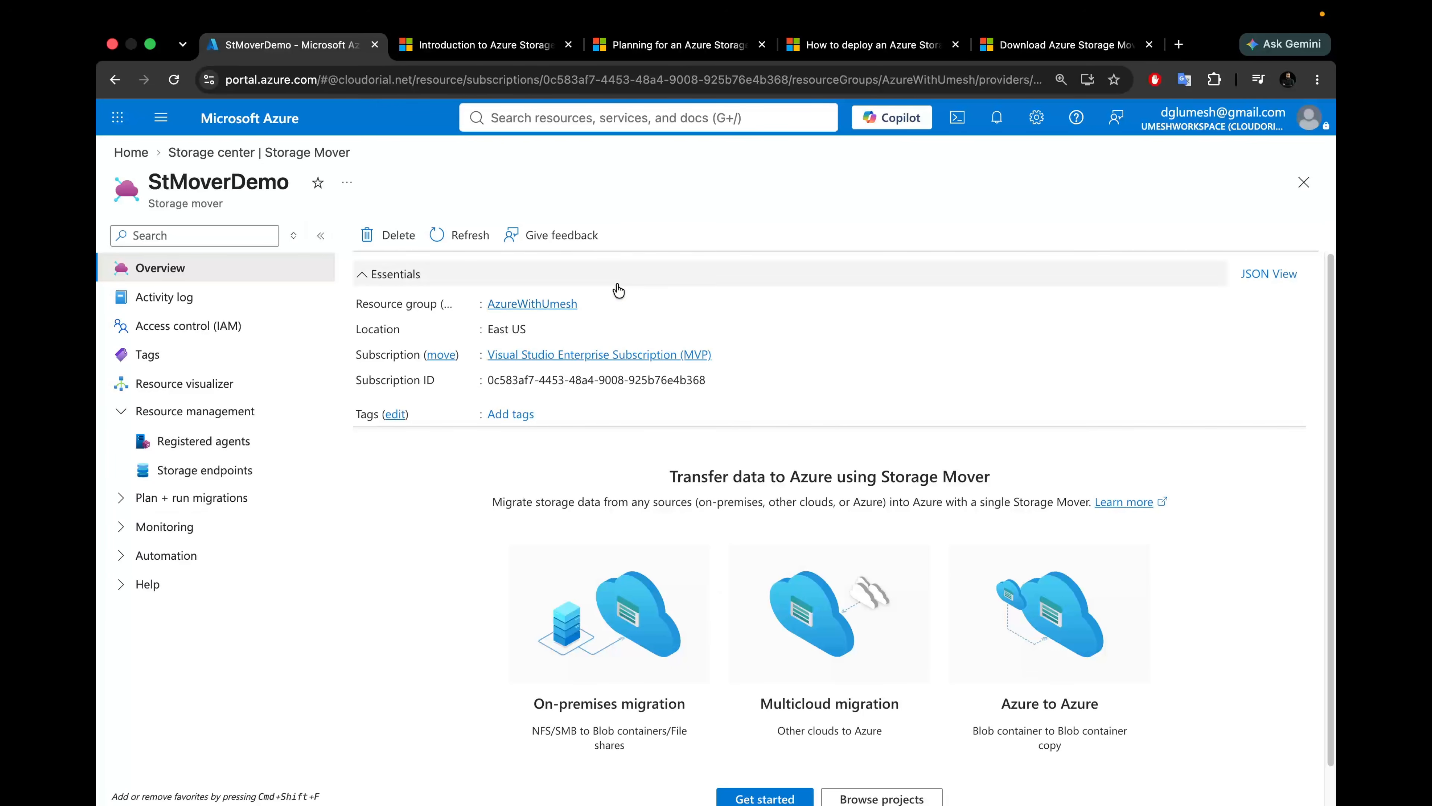
pyautogui.click(215, 449)
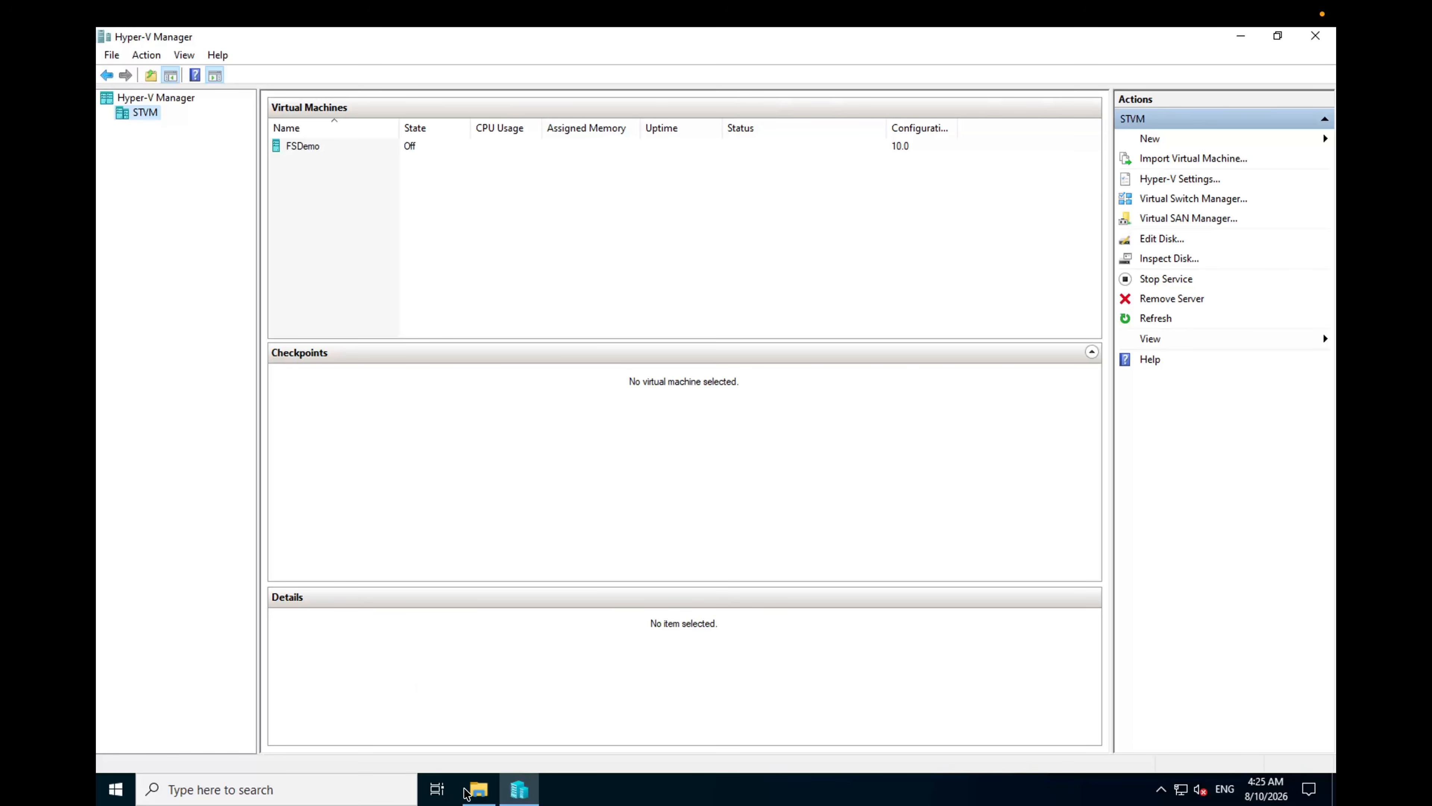
# Step: Switch to File Explorer's Downloads folder and select the compressed AzureStorageMover_4.0.902_amd64_Hyper-V.vhdx agent image
pyautogui.click(479, 790)
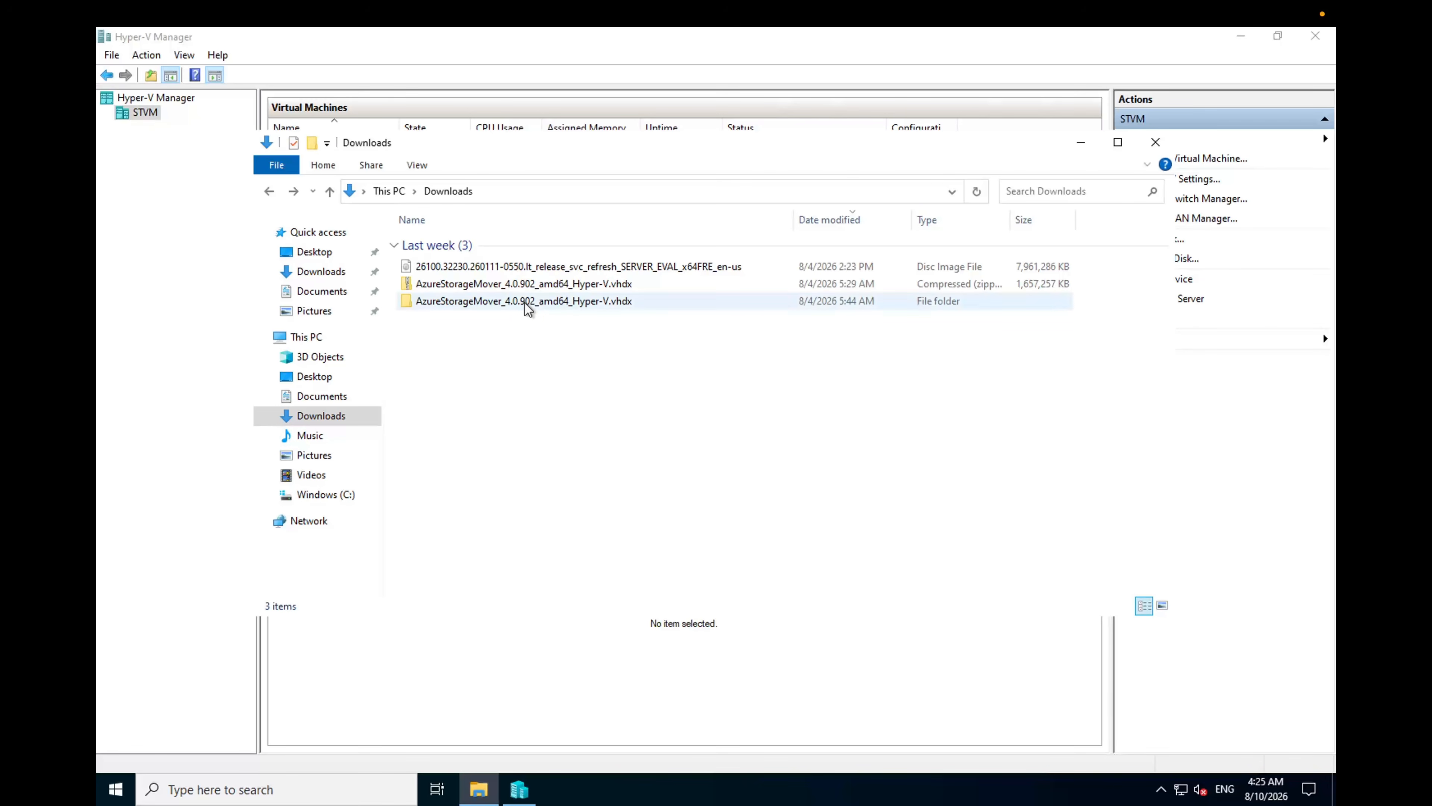
pyautogui.click(545, 284)
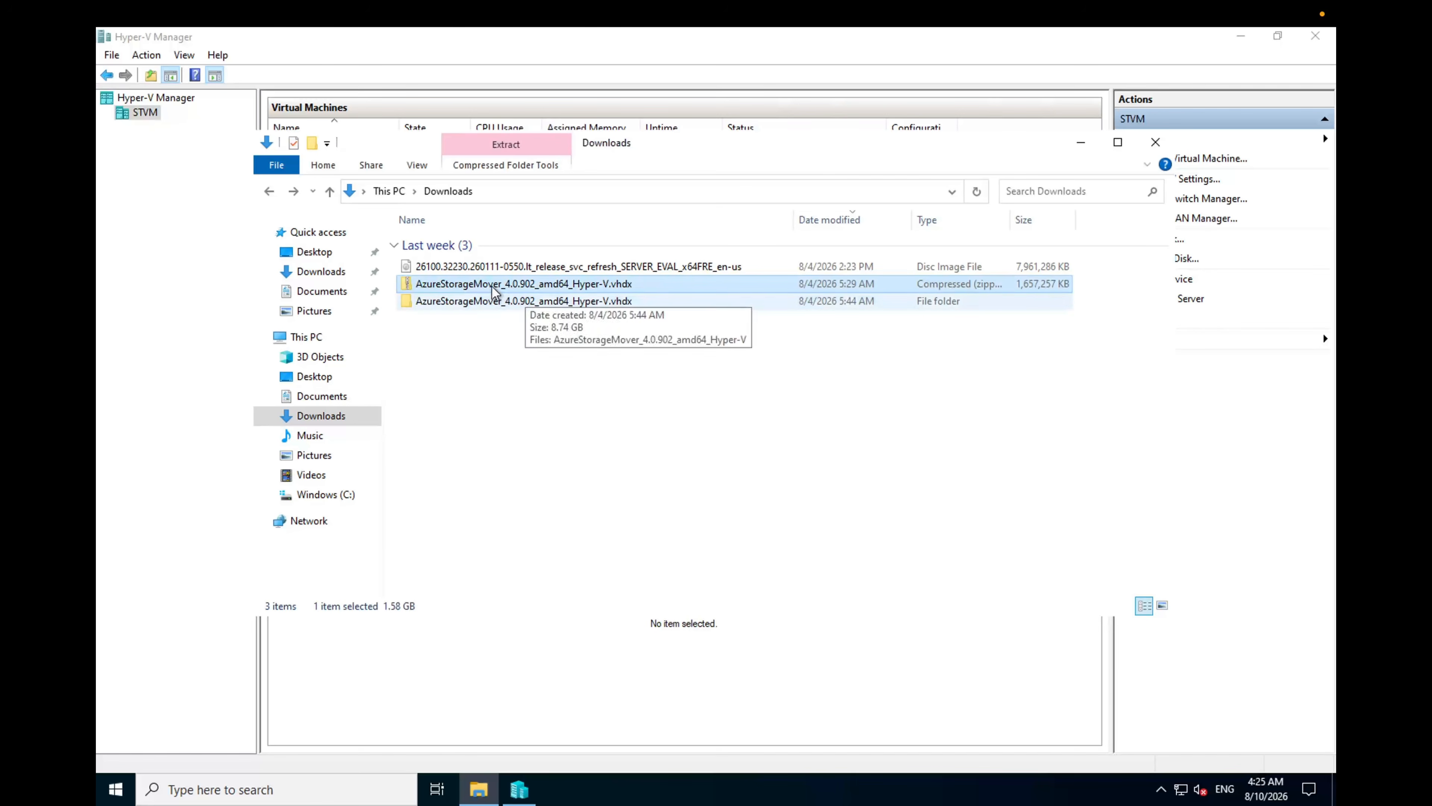
# Step: Open the extracted AzureStorageMover_4.0.902_amd64_Hyper-V.vhdx folder, check the hard disk image inside, and return to Hyper-V Manager
pyautogui.click(491, 301)
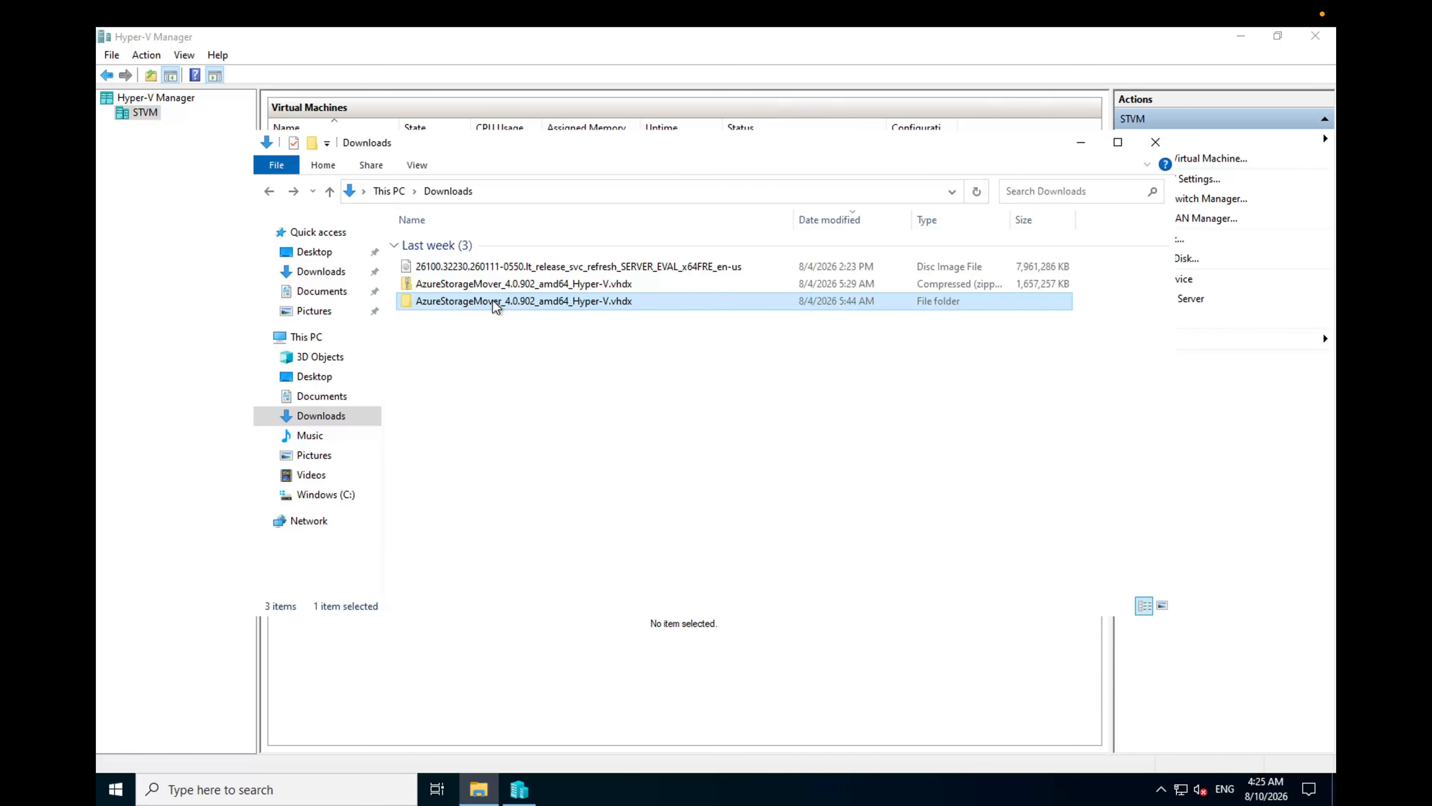
pyautogui.doubleClick(492, 299)
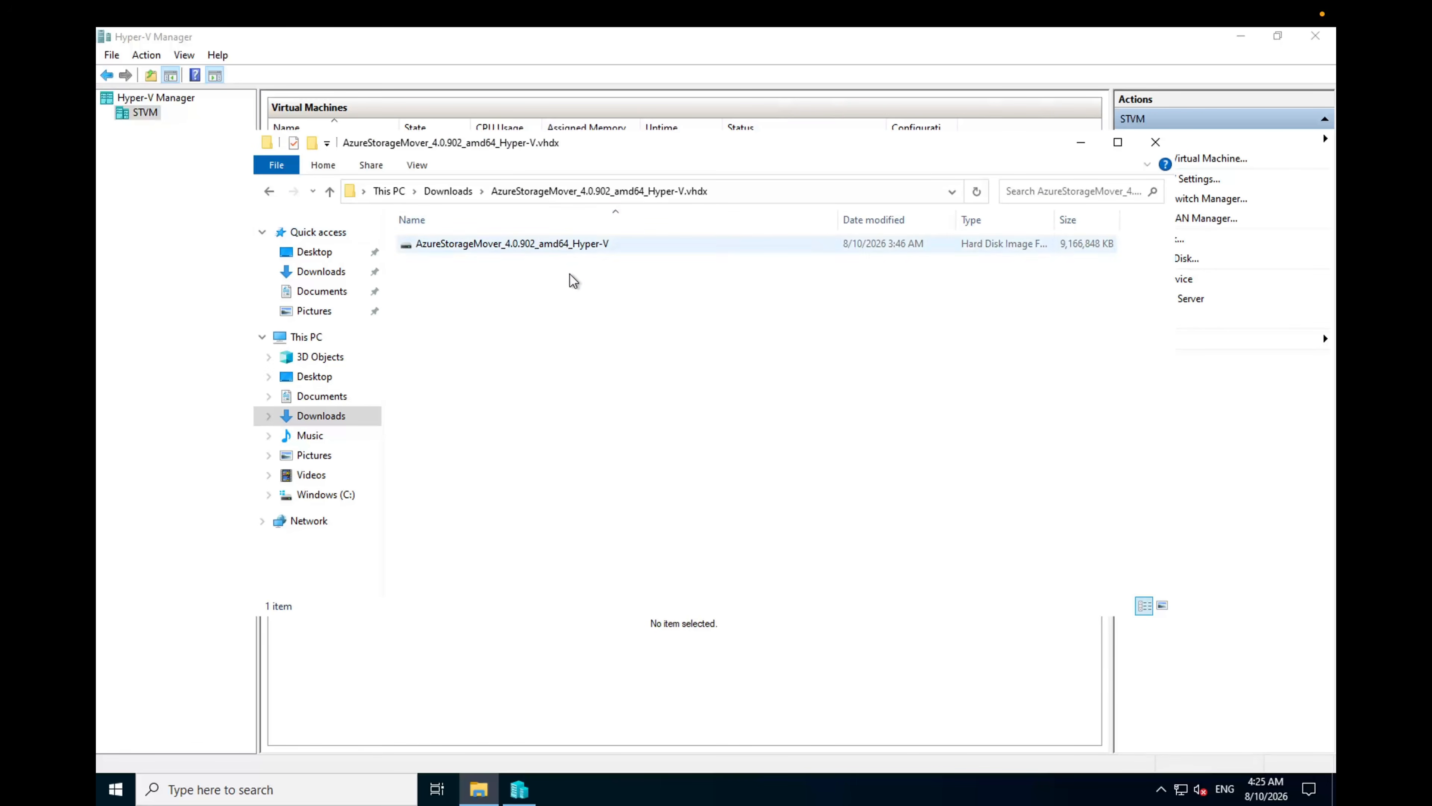
pyautogui.click(564, 246)
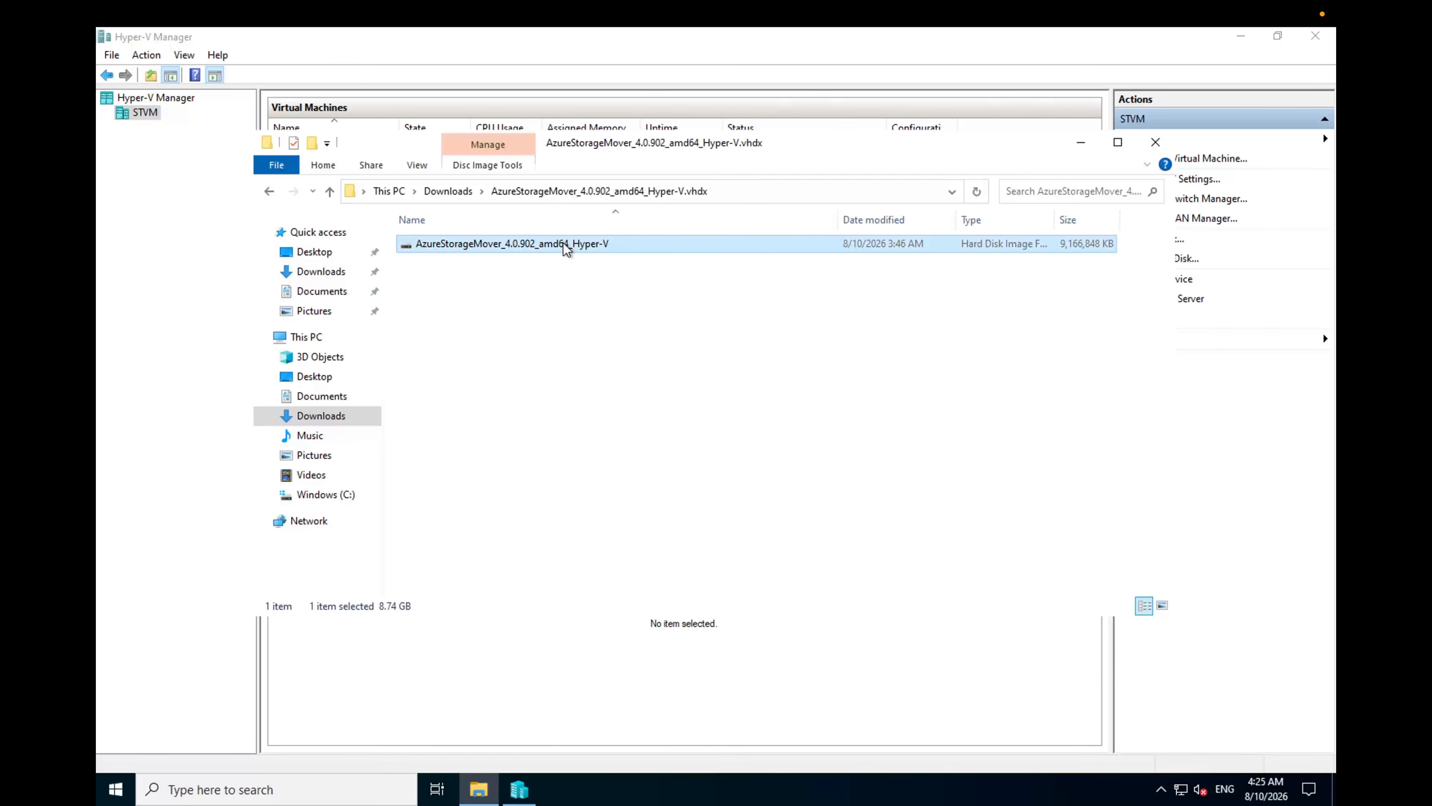
pyautogui.click(1080, 148)
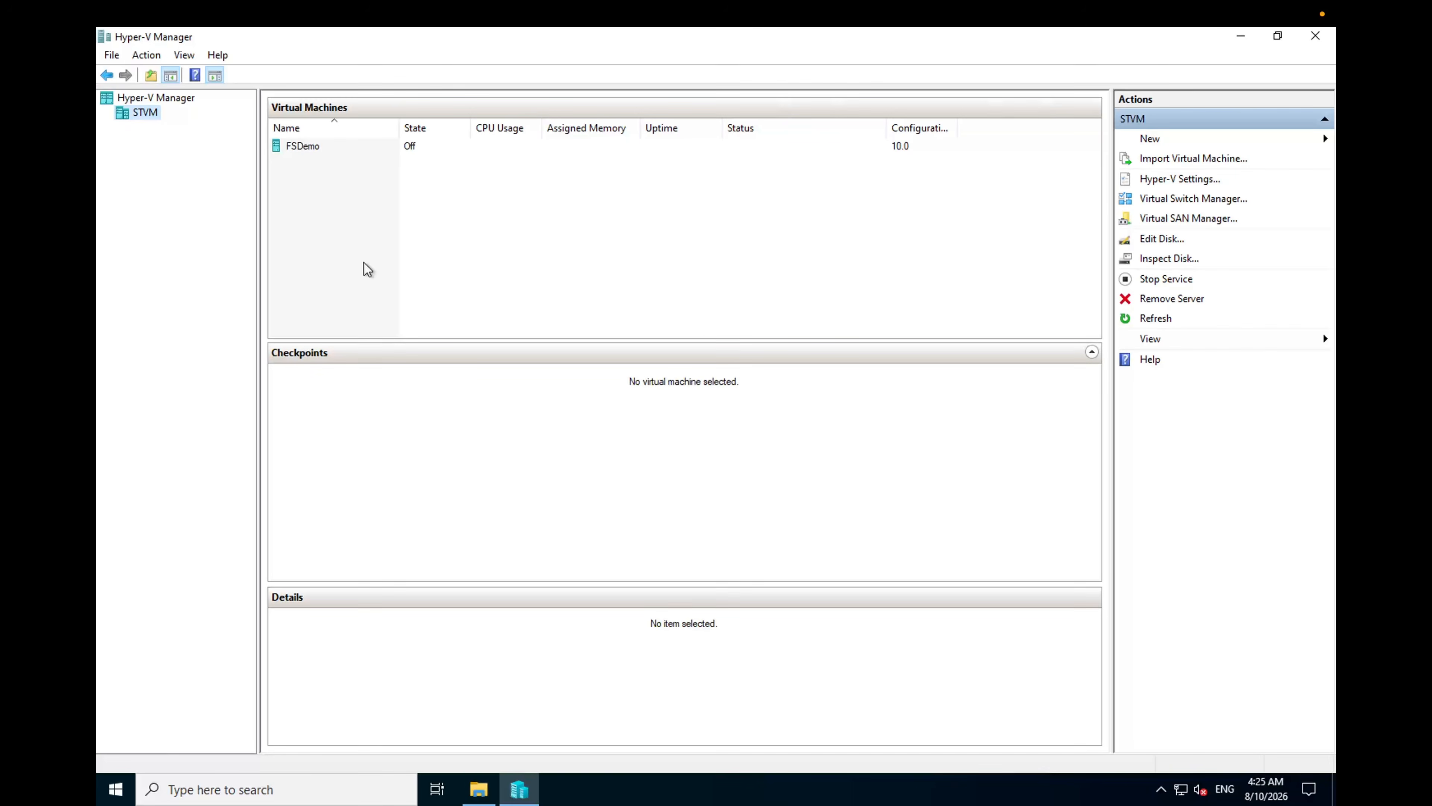
# Step: Start a new virtual machine on the STVM host, name it StMoverAgent, and keep Generation 1
pyautogui.rightClick(144, 112)
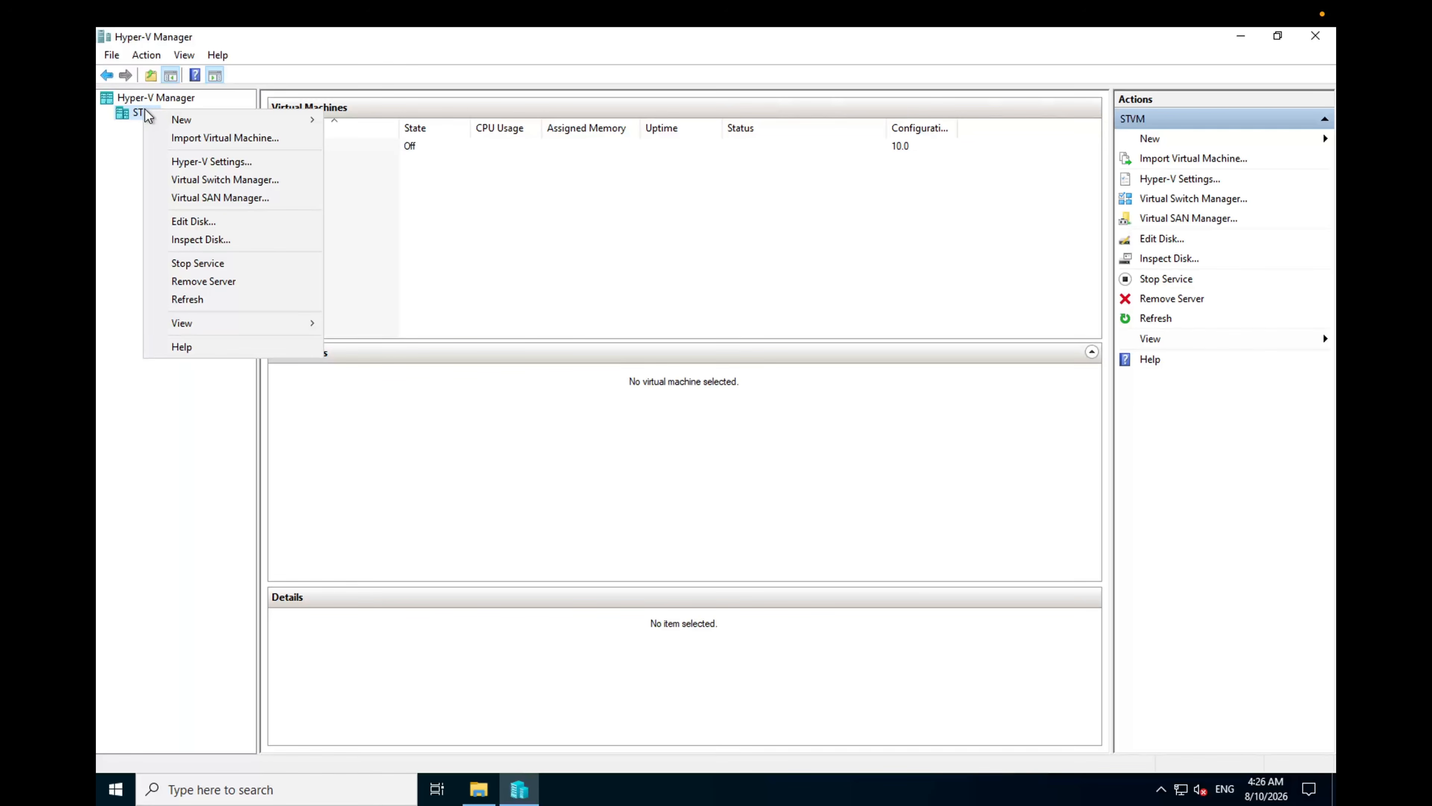
pyautogui.moveTo(238, 123)
pyautogui.click(384, 119)
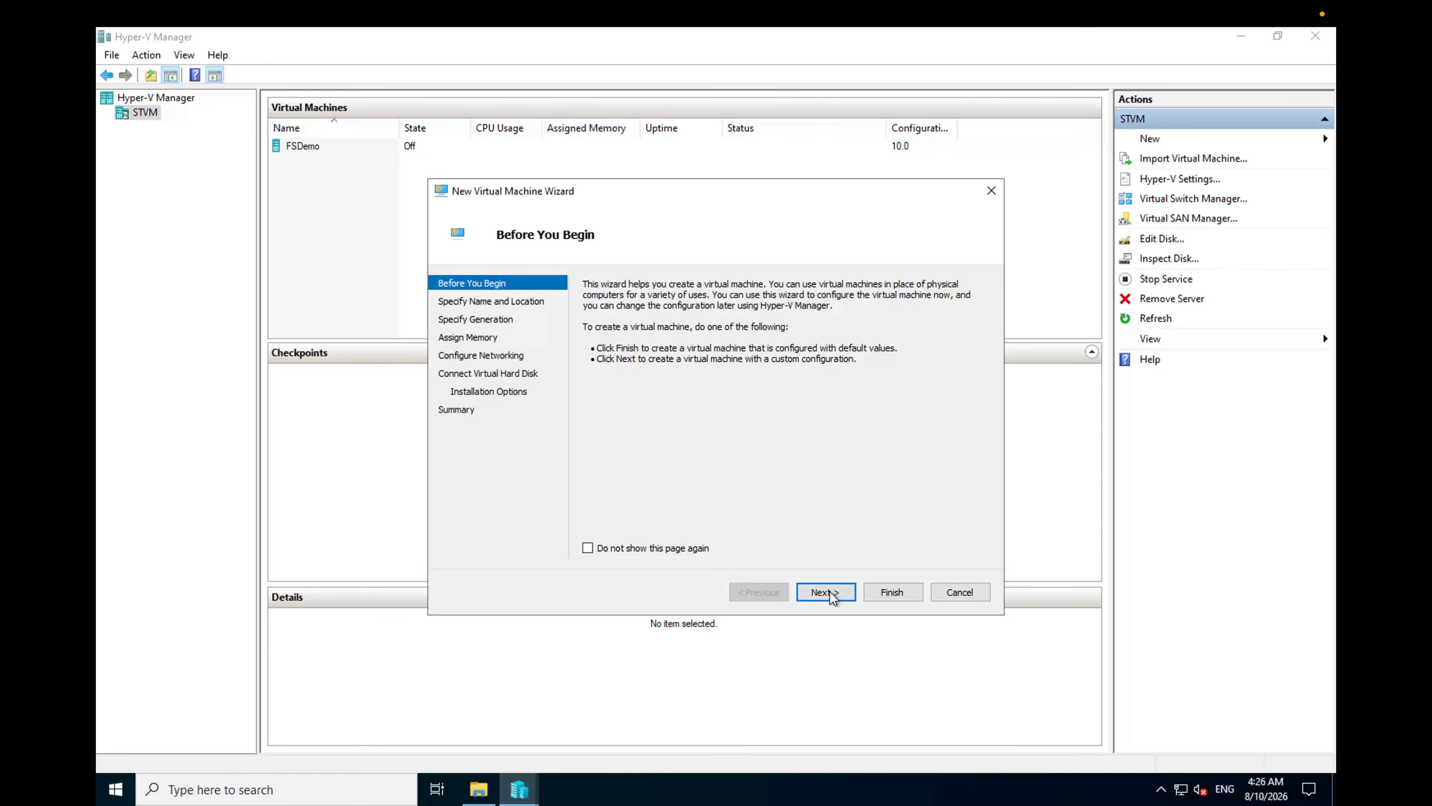
pyautogui.click(828, 591)
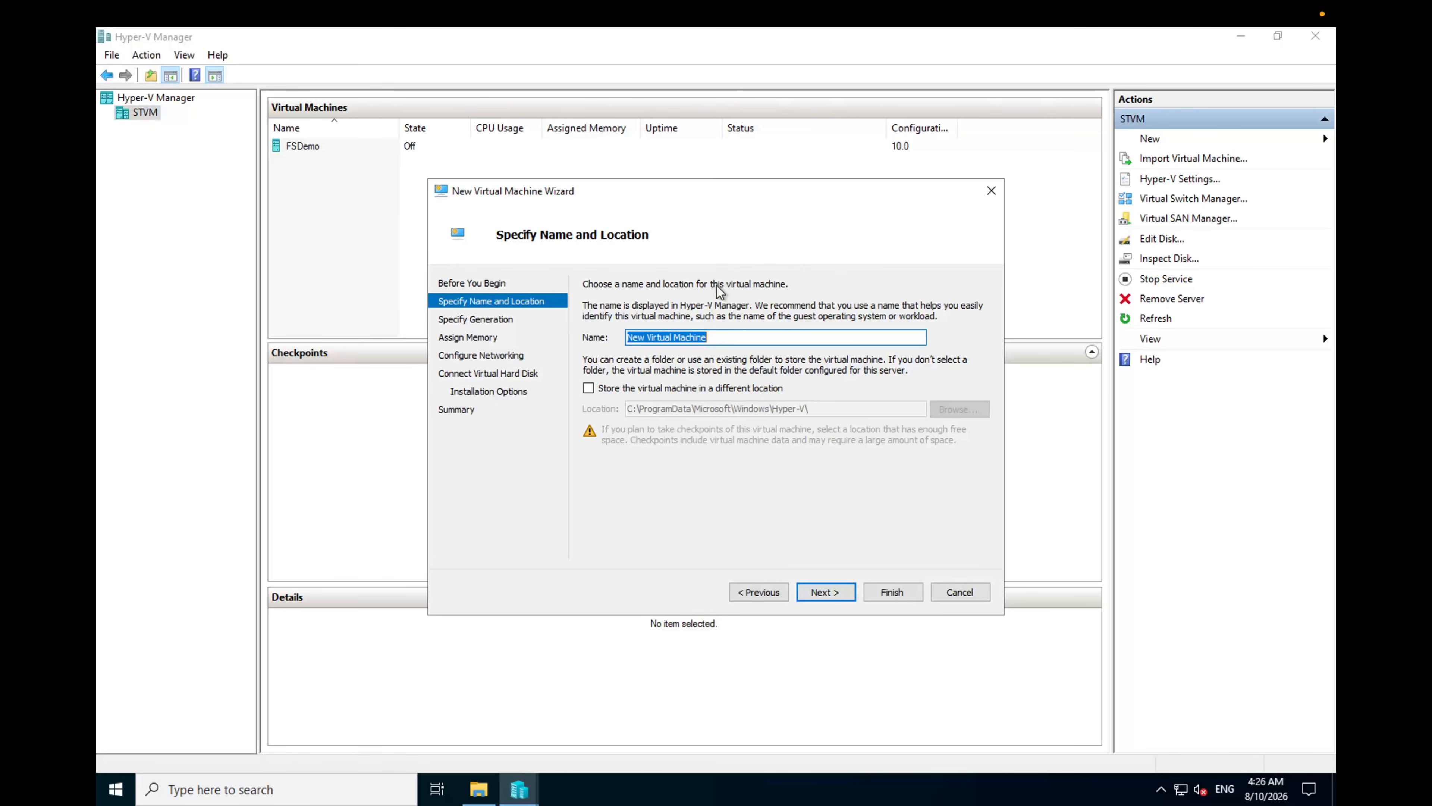
pyautogui.write('StMoverAgent')
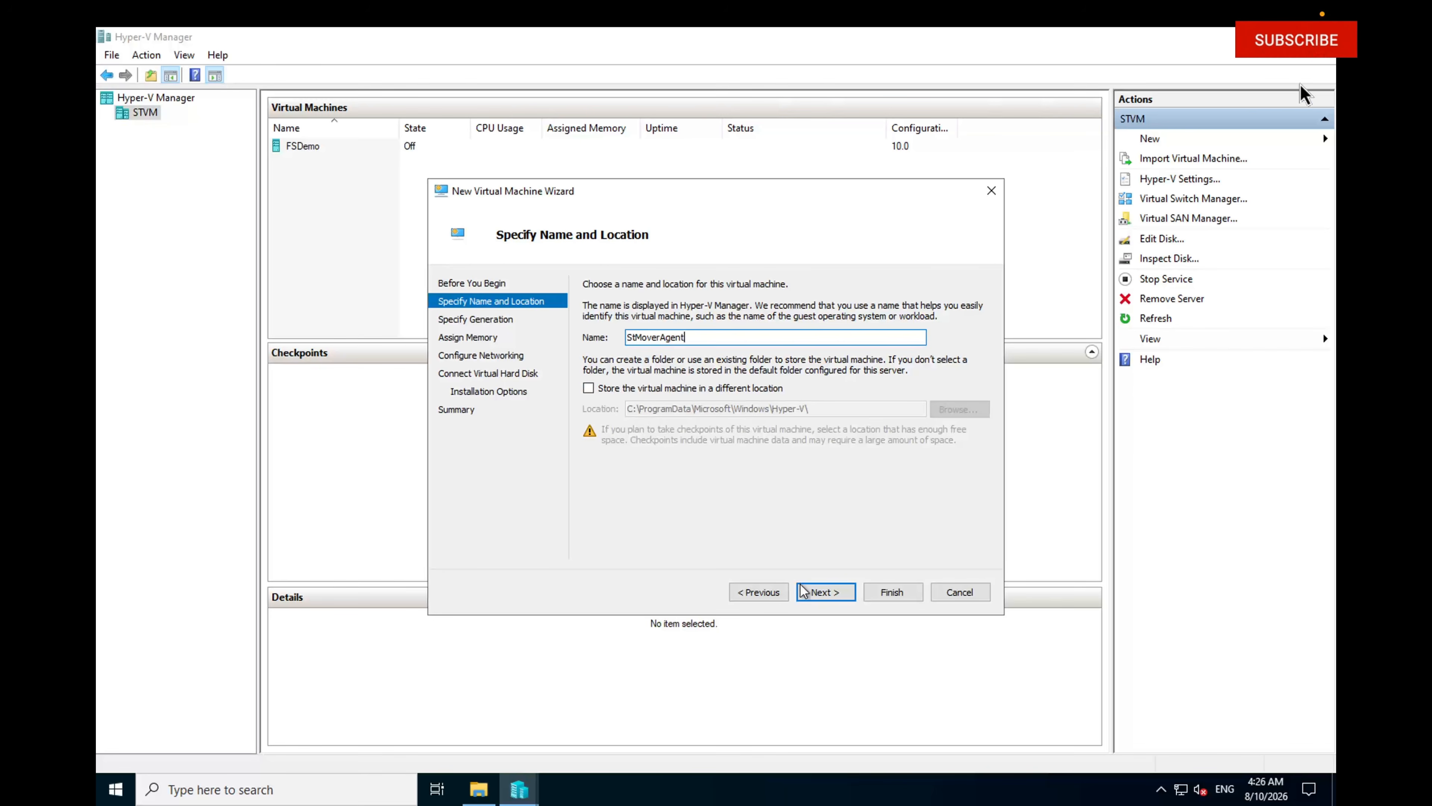
pyautogui.click(825, 592)
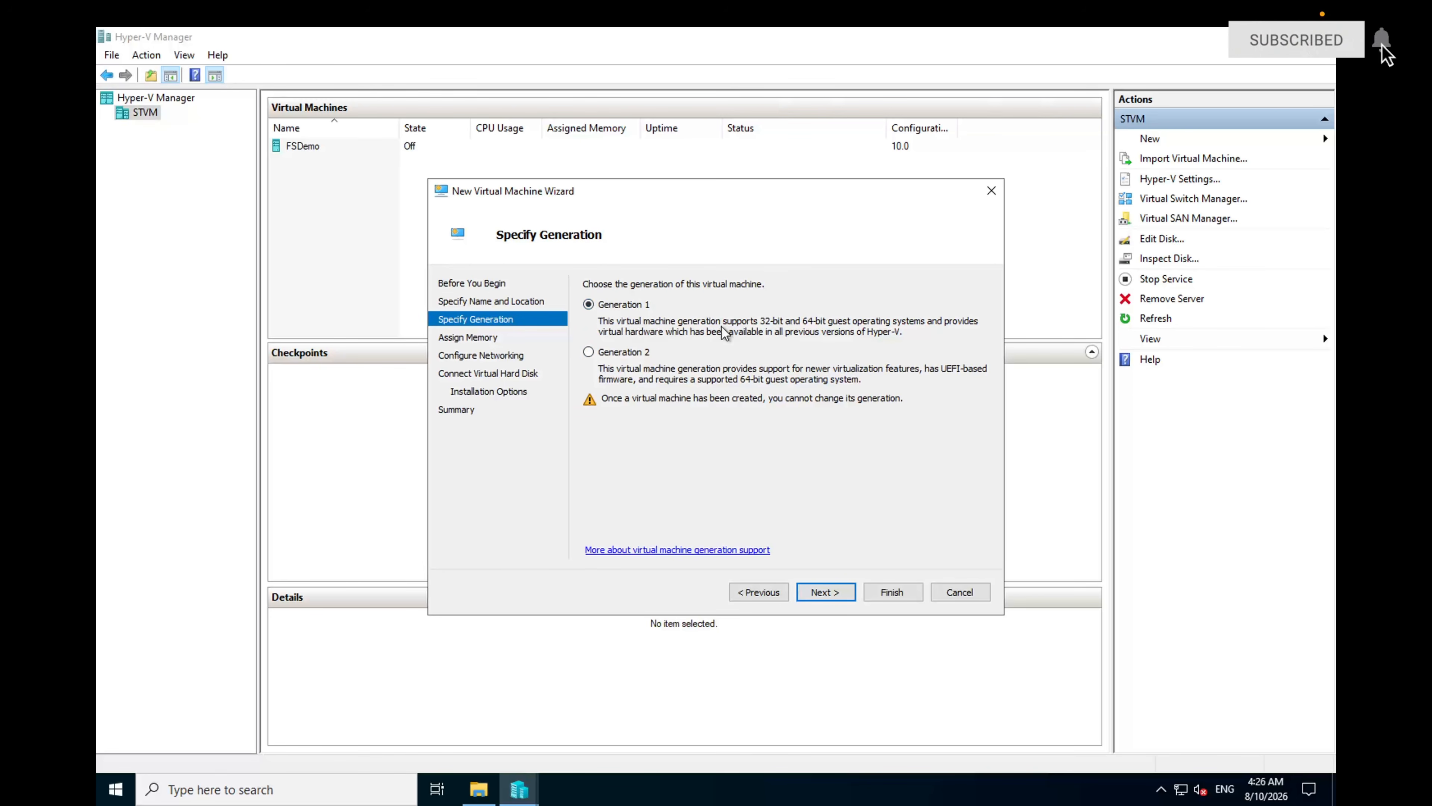
pyautogui.click(827, 592)
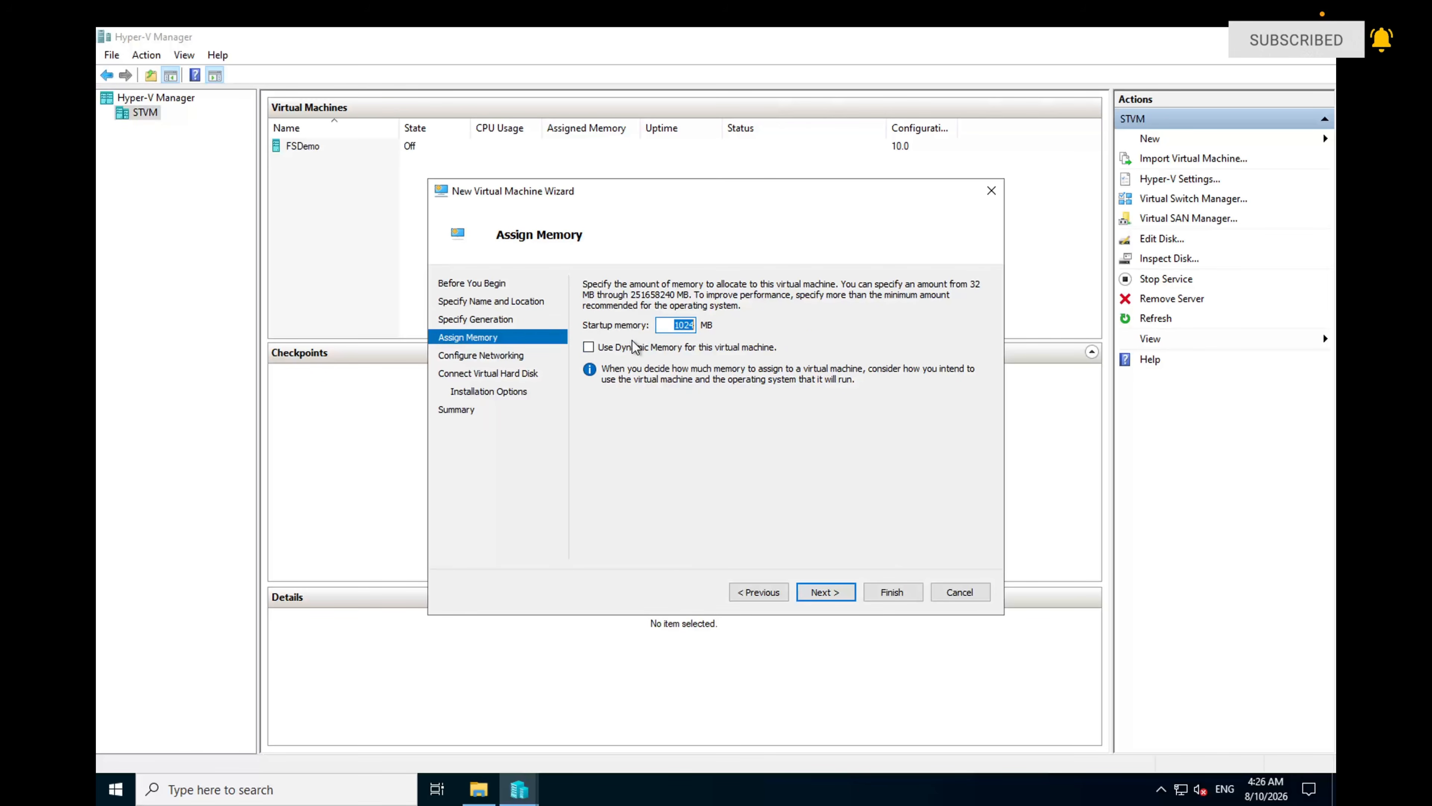
# Step: Enable dynamic memory with 1024 MB startup memory for the new virtual machine and connect its network adapter to NATSwitch
pyautogui.click(589, 347)
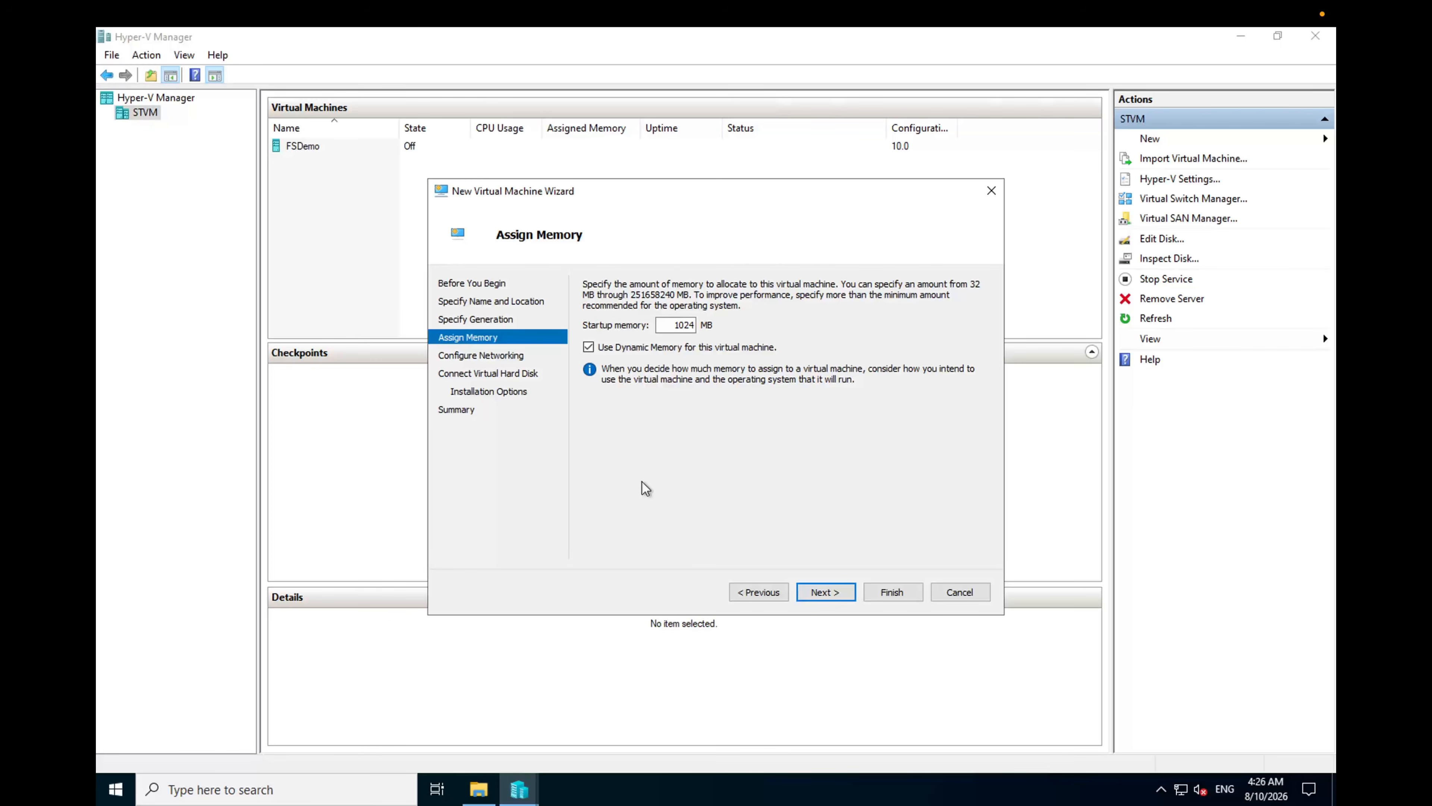
pyautogui.click(811, 589)
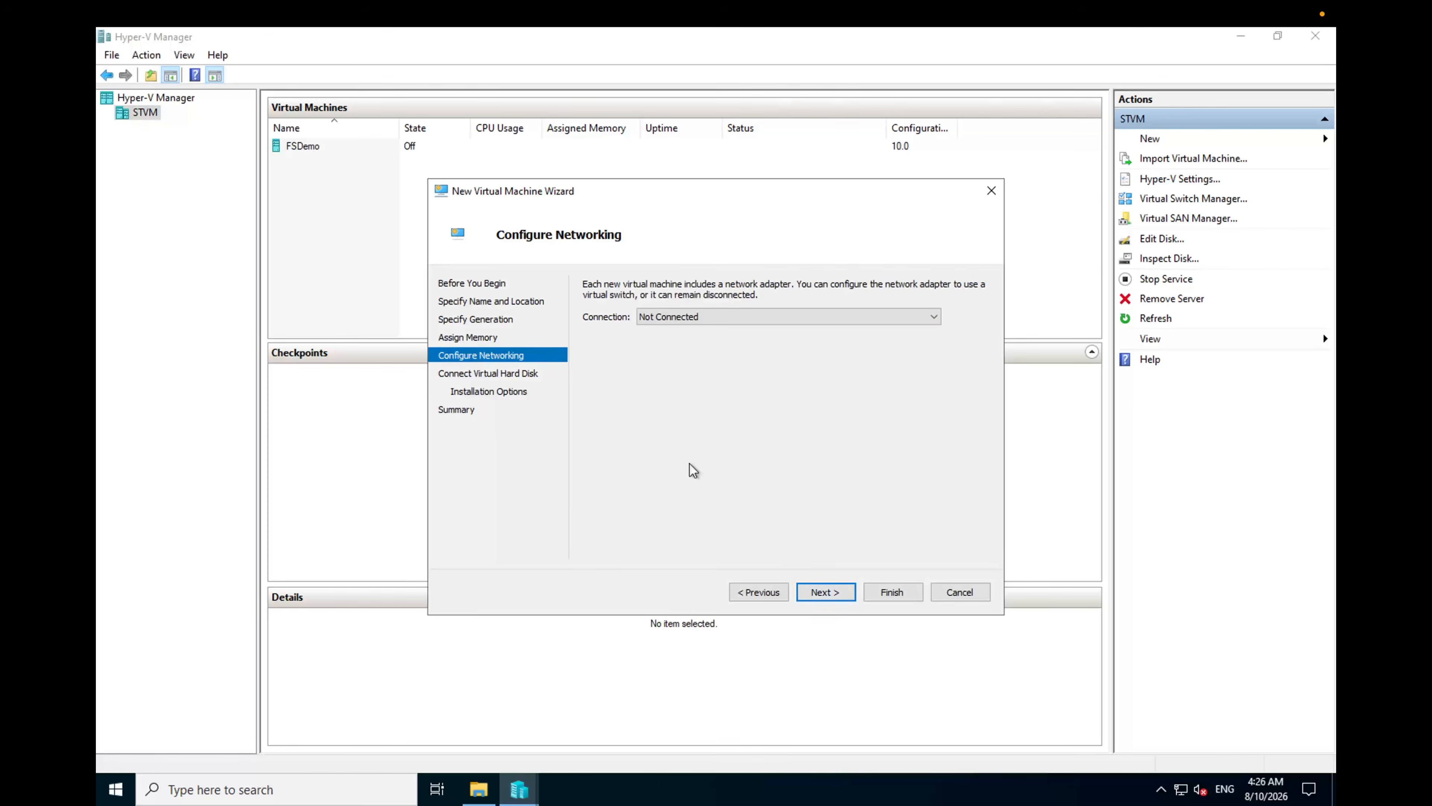
pyautogui.click(671, 319)
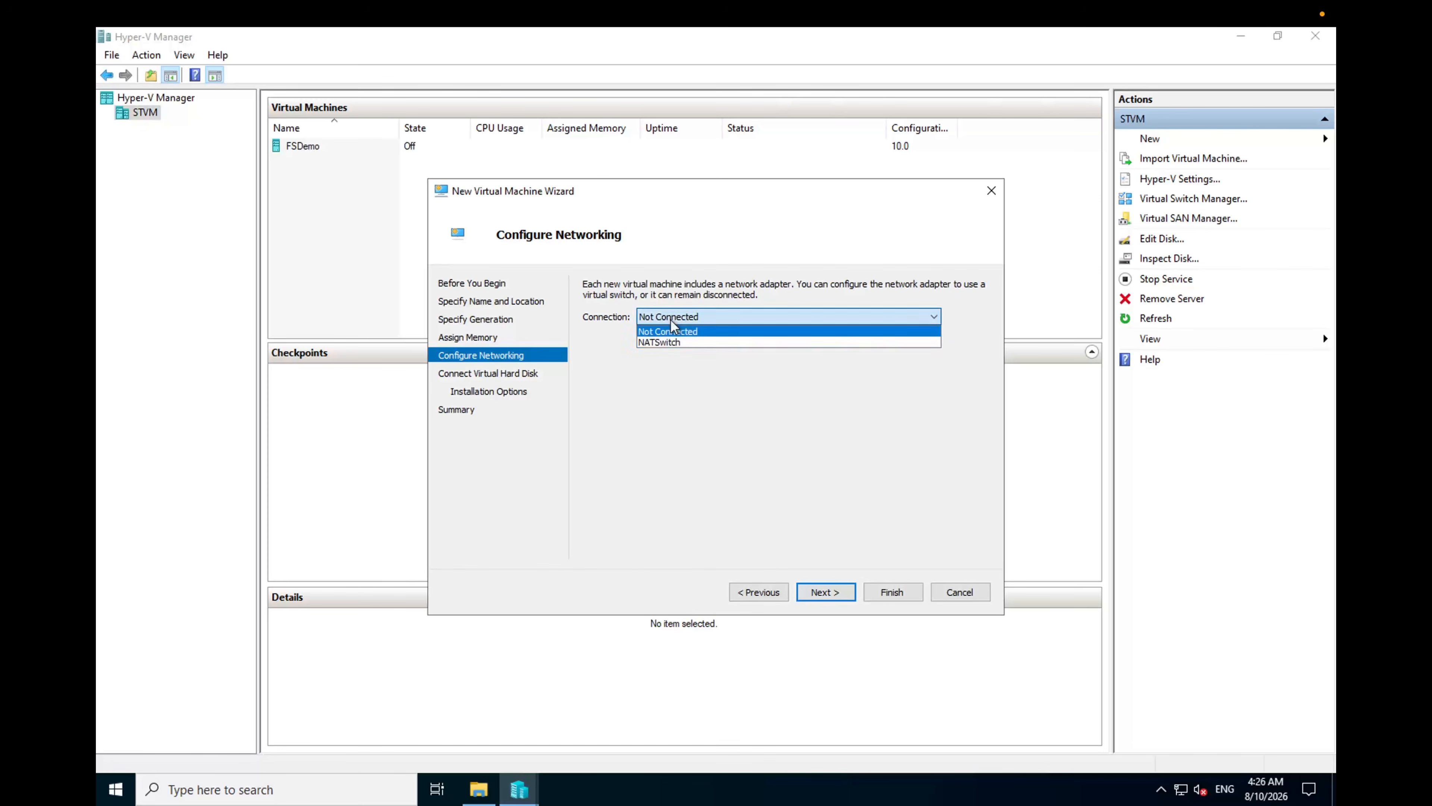
pyautogui.click(675, 342)
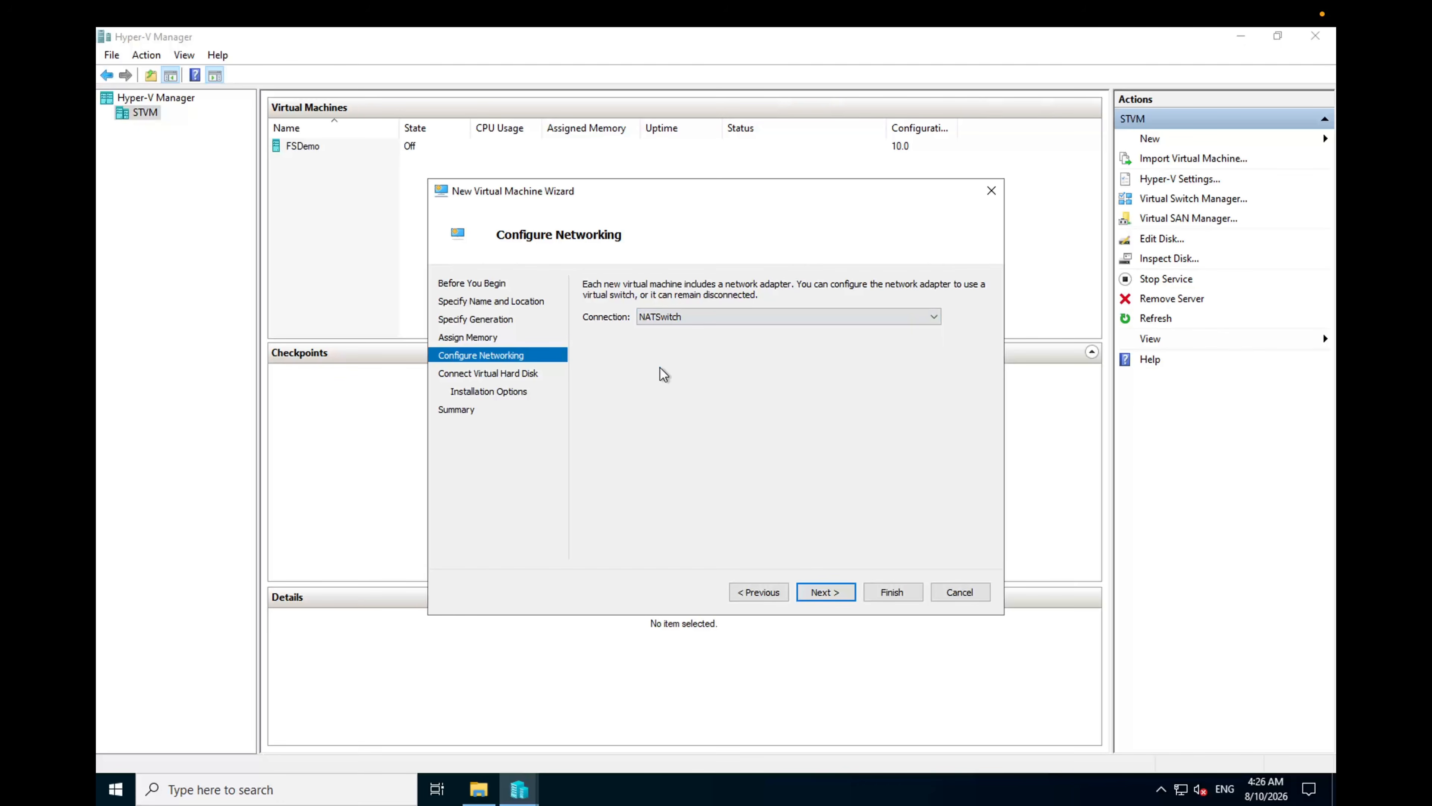
pyautogui.click(820, 593)
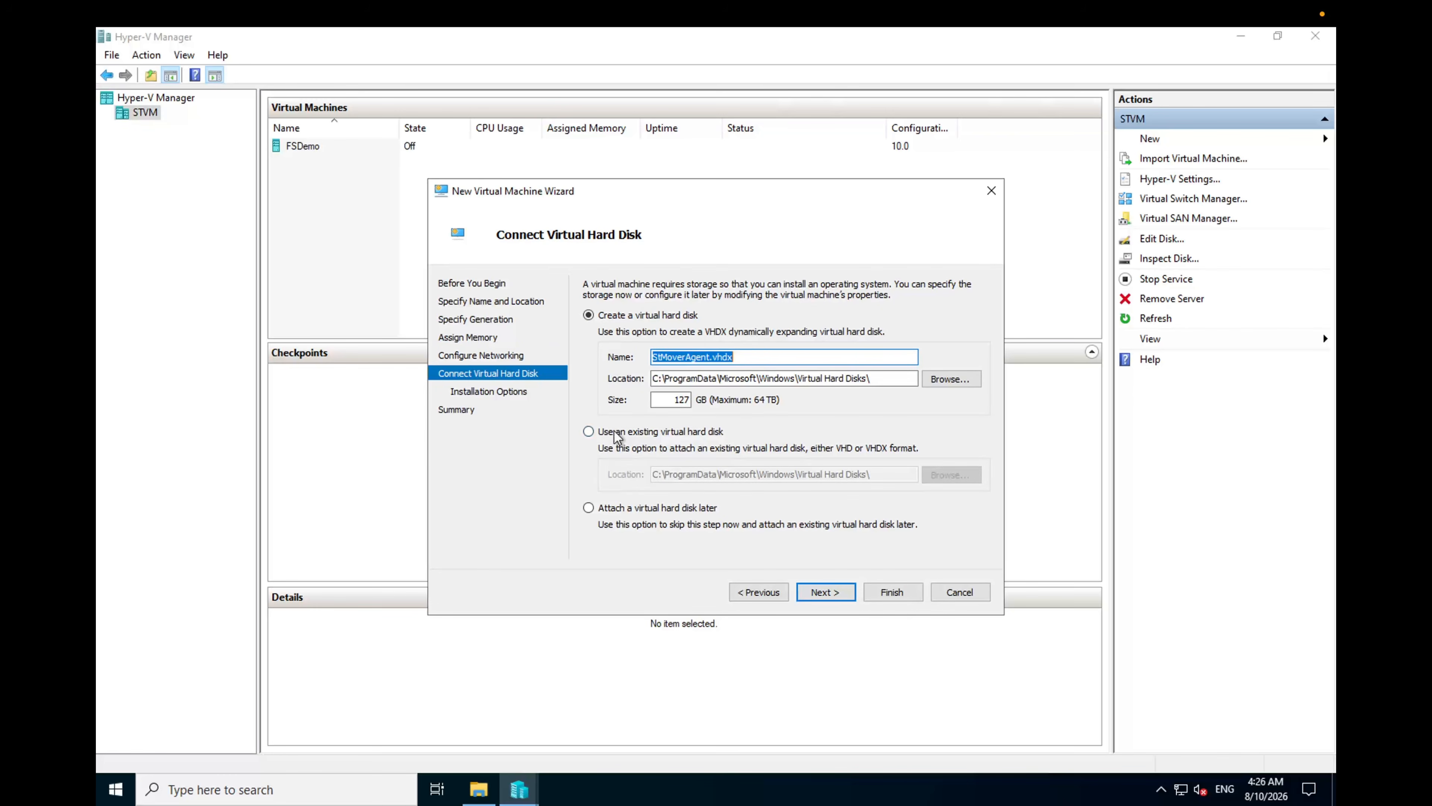
# Step: Attach the existing AzureStorageMover_4.0.902_amd64_Hyper-V disk from its extracted Downloads folder and finish creating the virtual machine
pyautogui.click(588, 432)
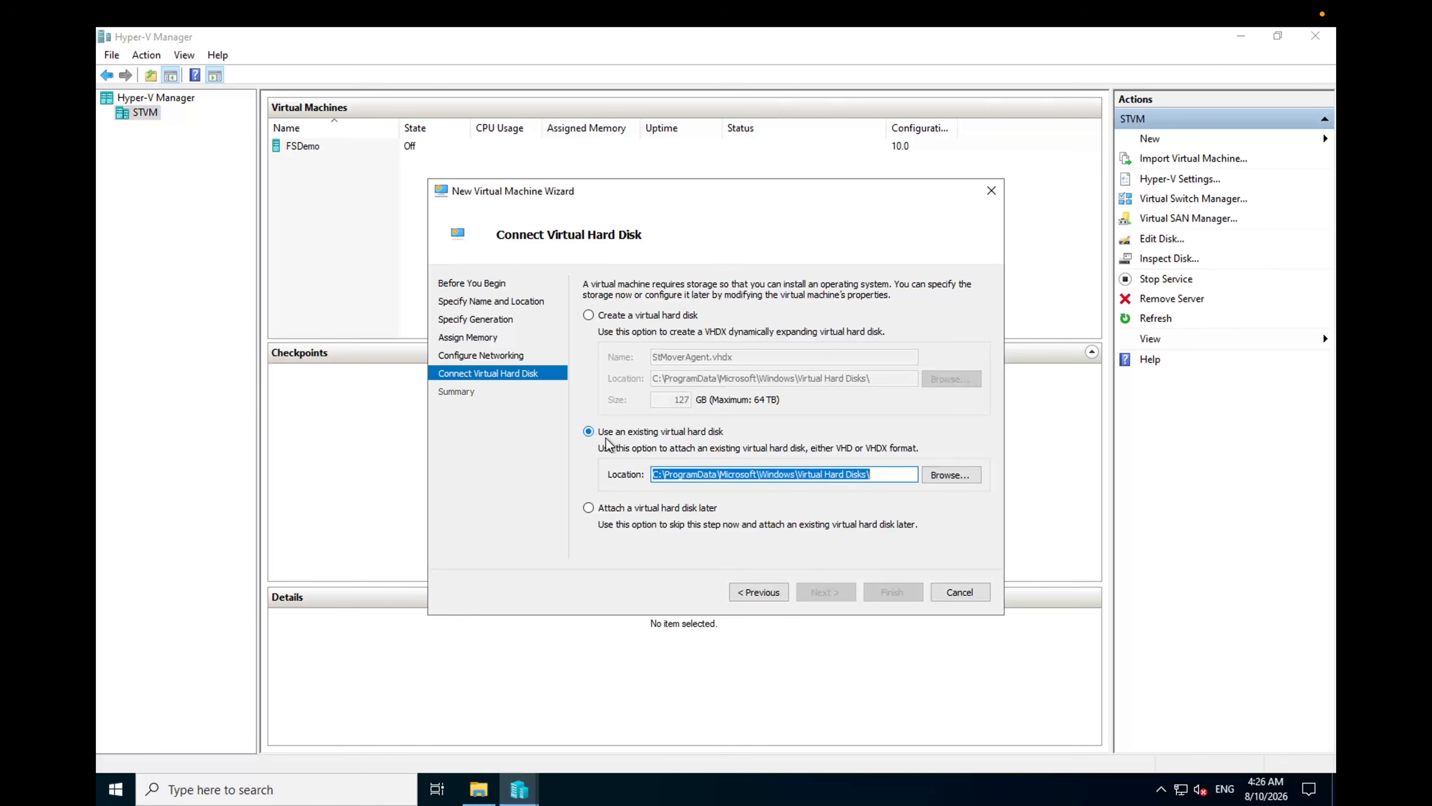
pyautogui.click(947, 476)
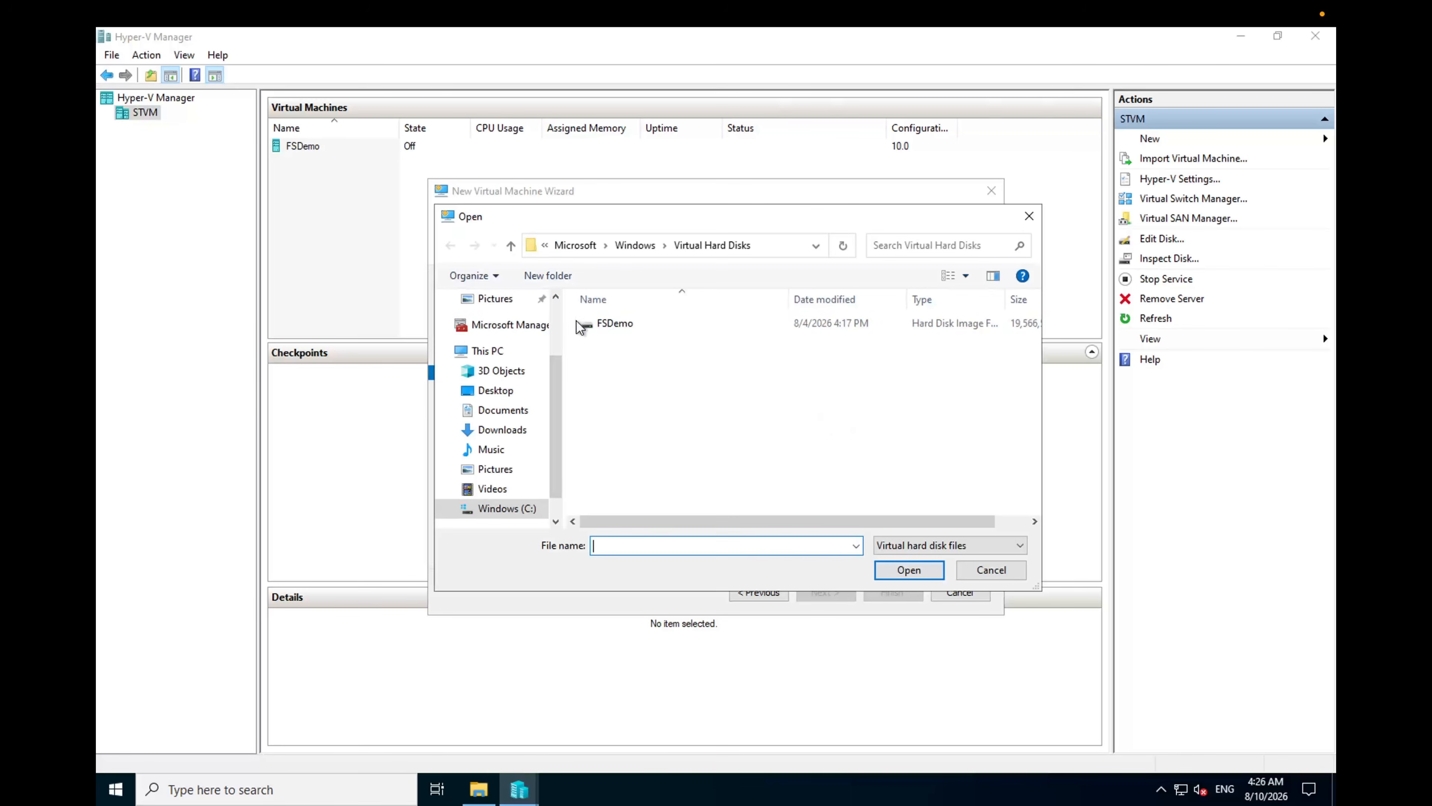
pyautogui.click(502, 411)
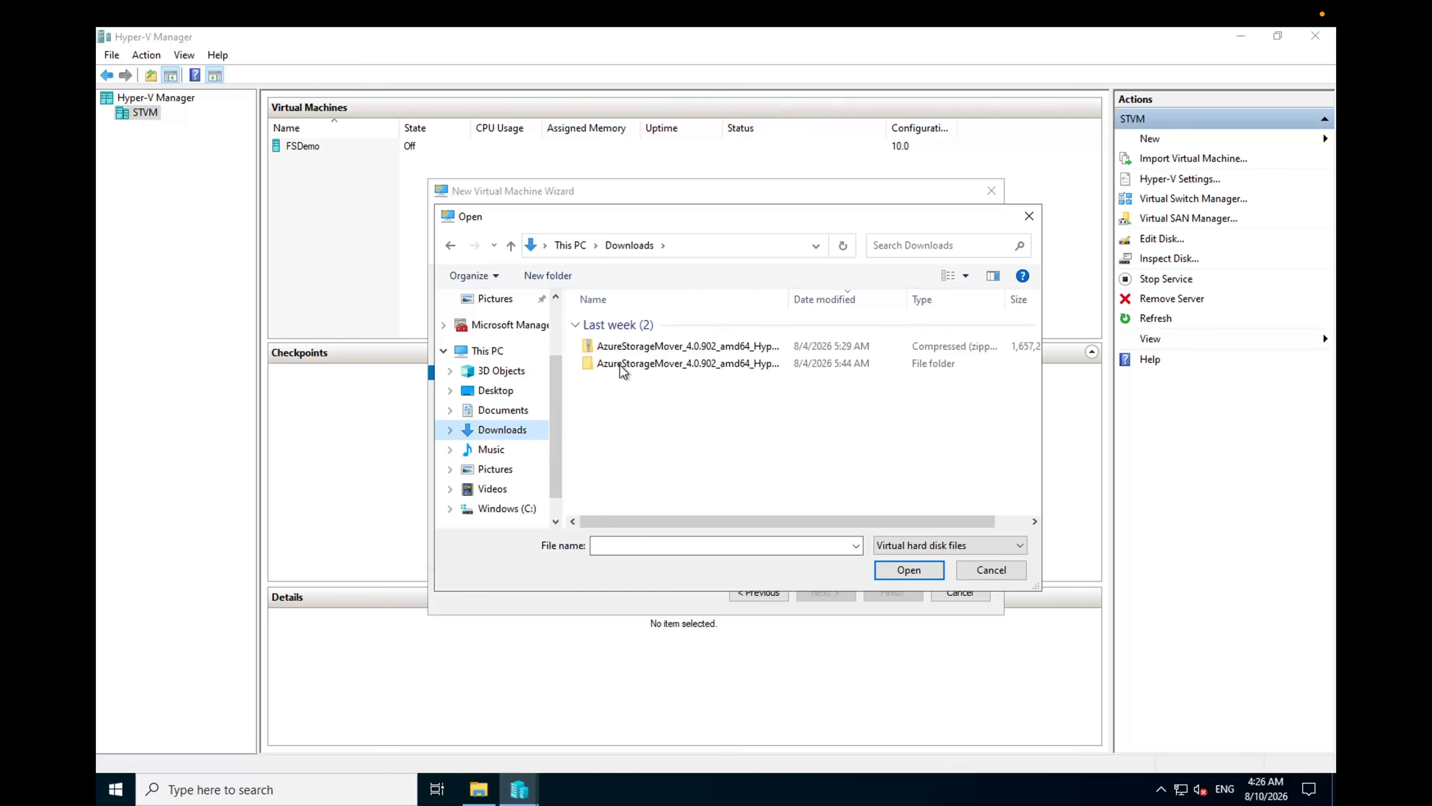
pyautogui.doubleClick(626, 363)
pyautogui.click(661, 325)
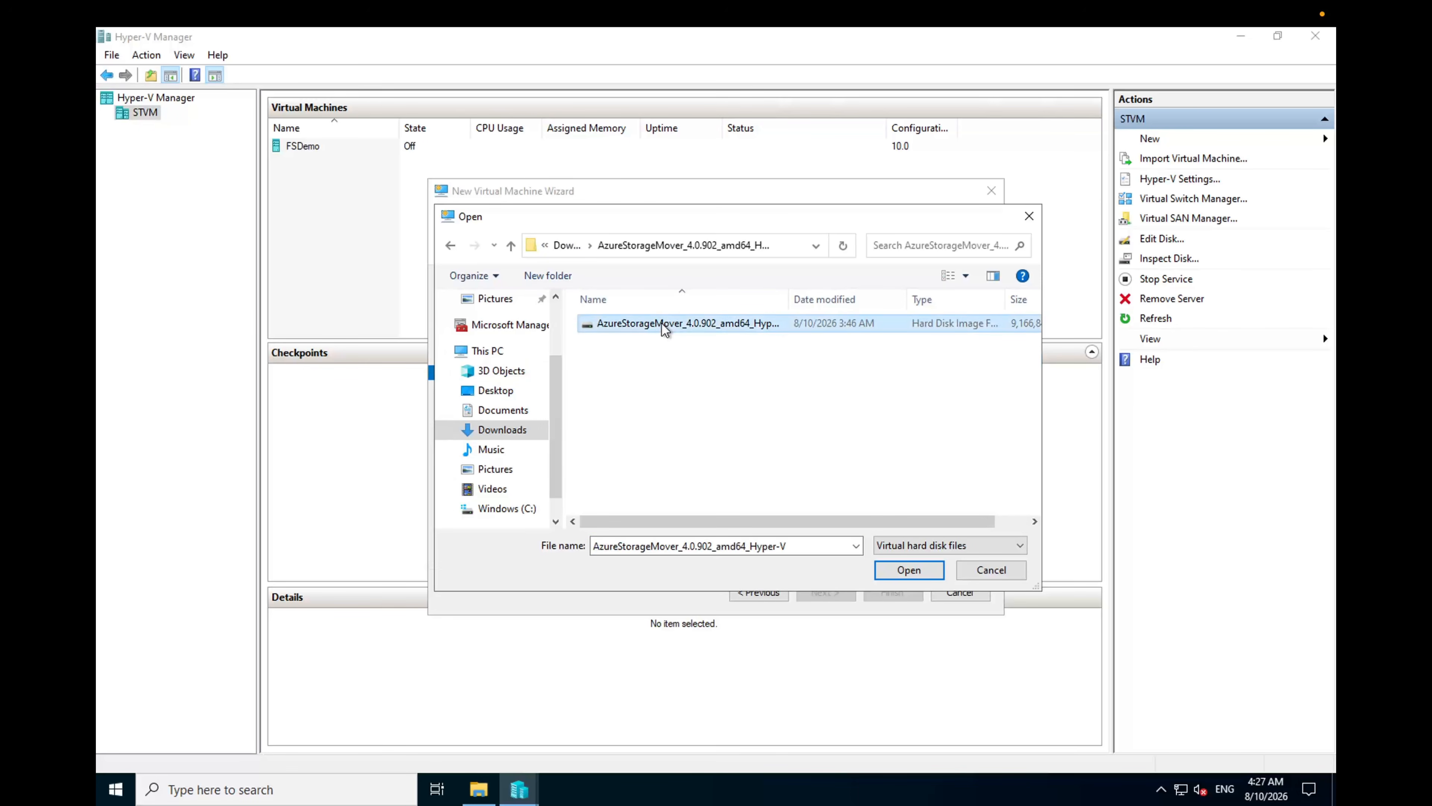
pyautogui.click(912, 569)
pyautogui.click(837, 593)
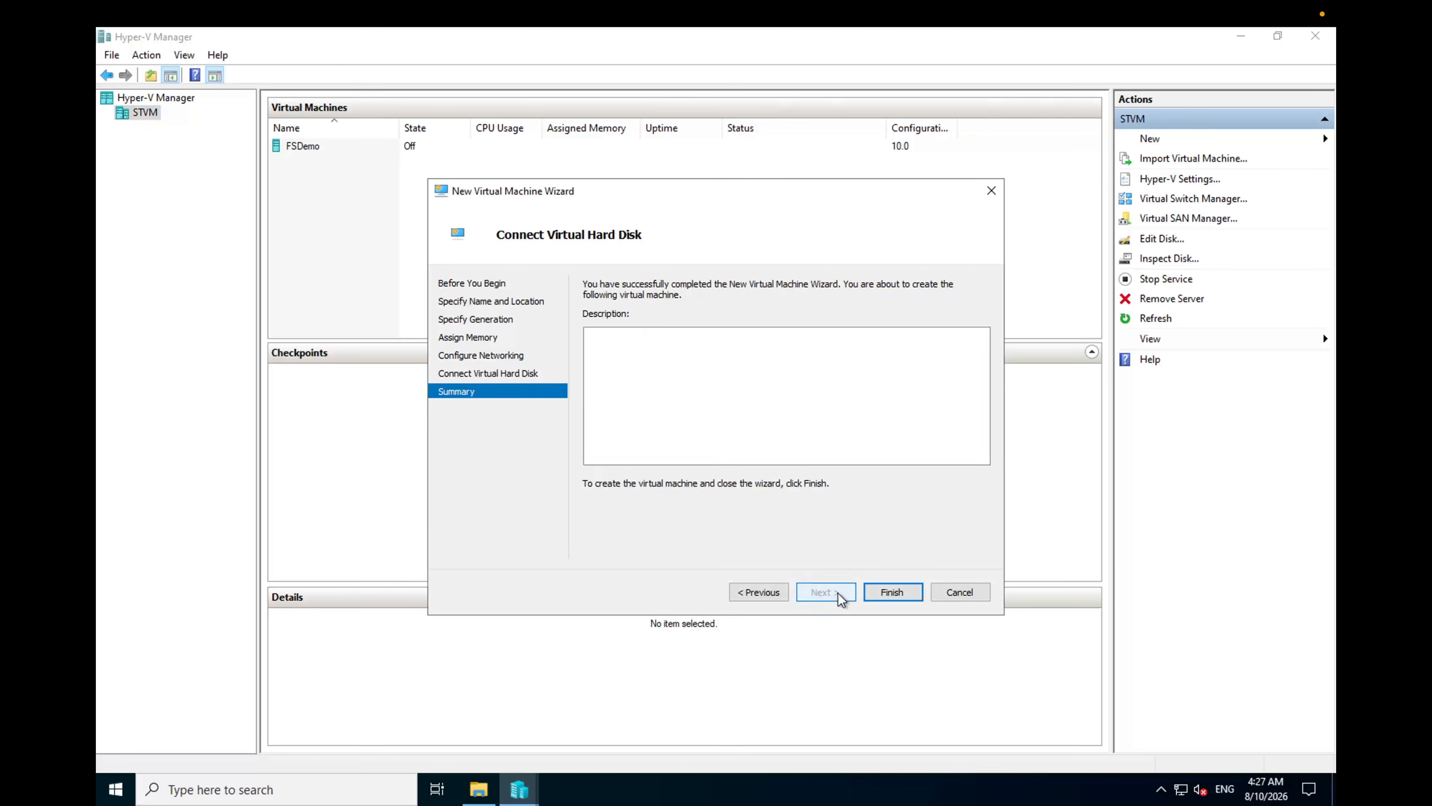
pyautogui.click(880, 593)
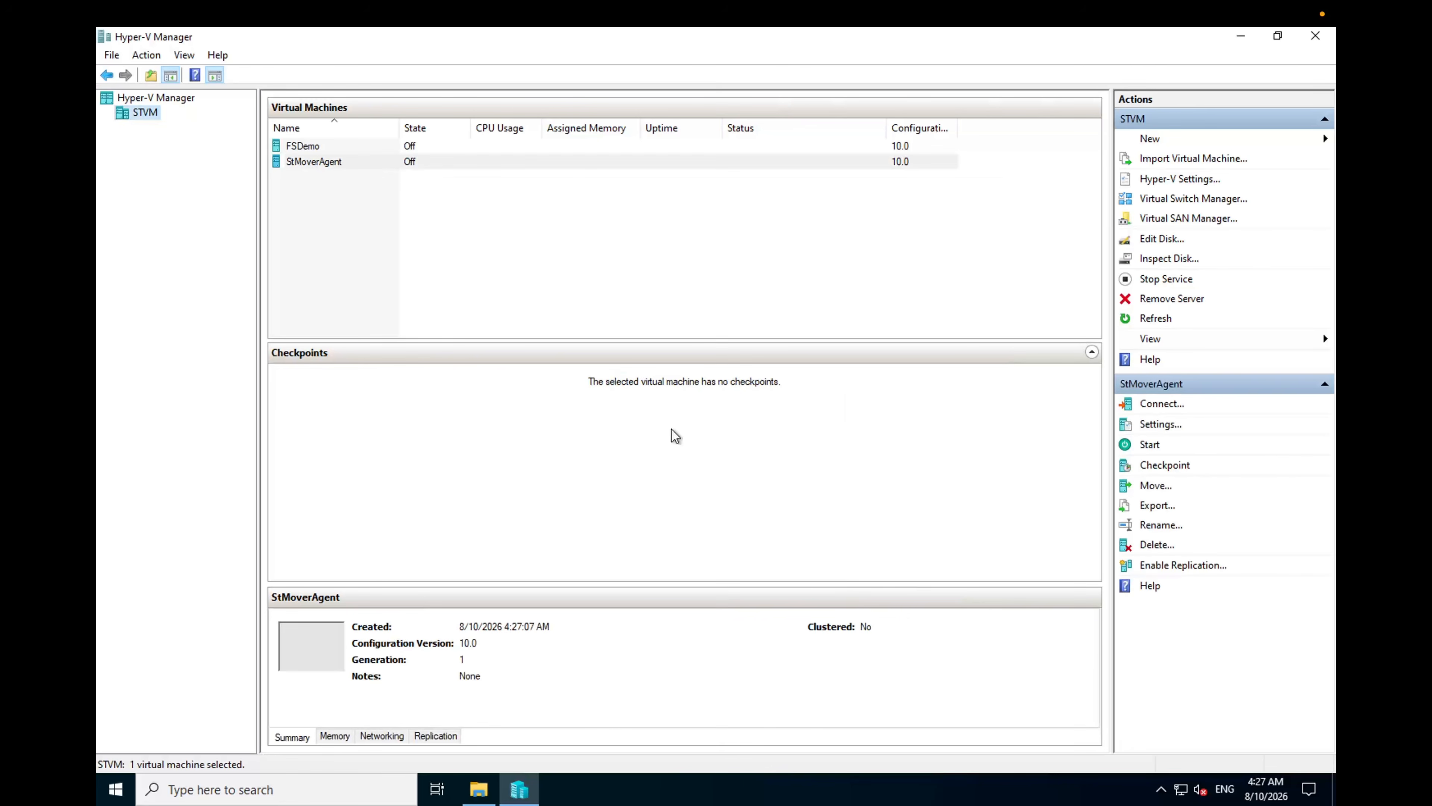
# Step: Start the StMoverAgent virtual machine
pyautogui.click(309, 179)
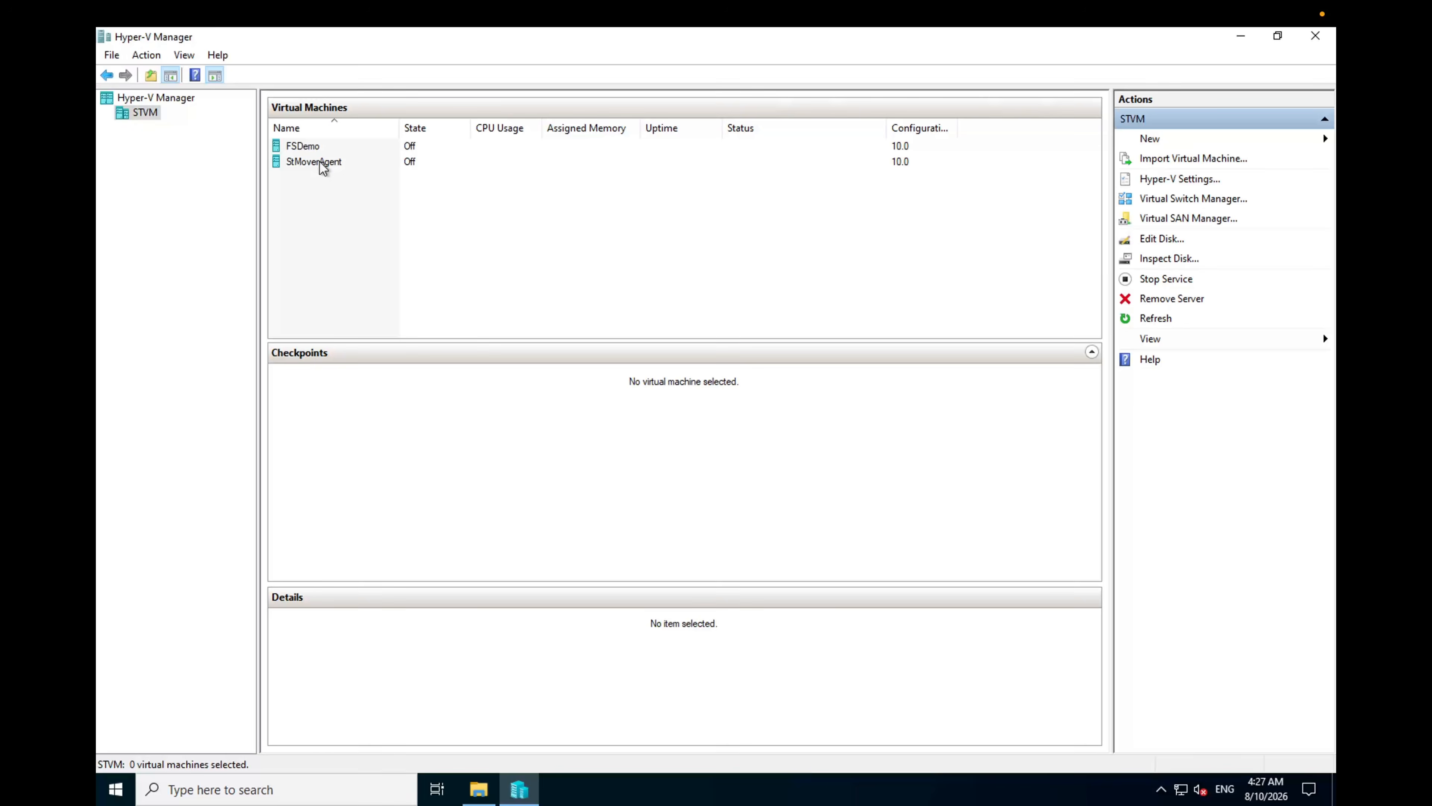
pyautogui.click(319, 160)
pyautogui.rightClick(319, 161)
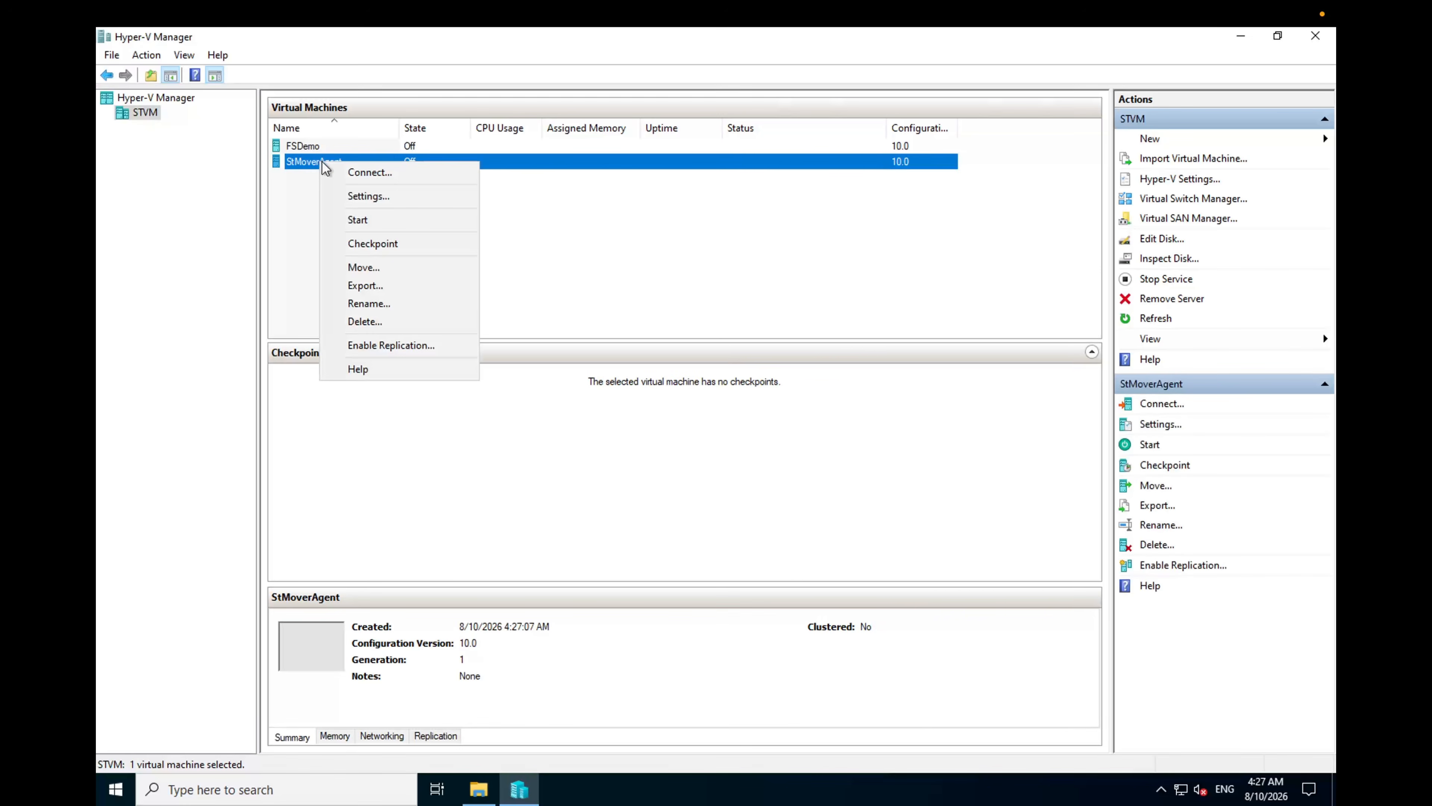
pyautogui.click(355, 220)
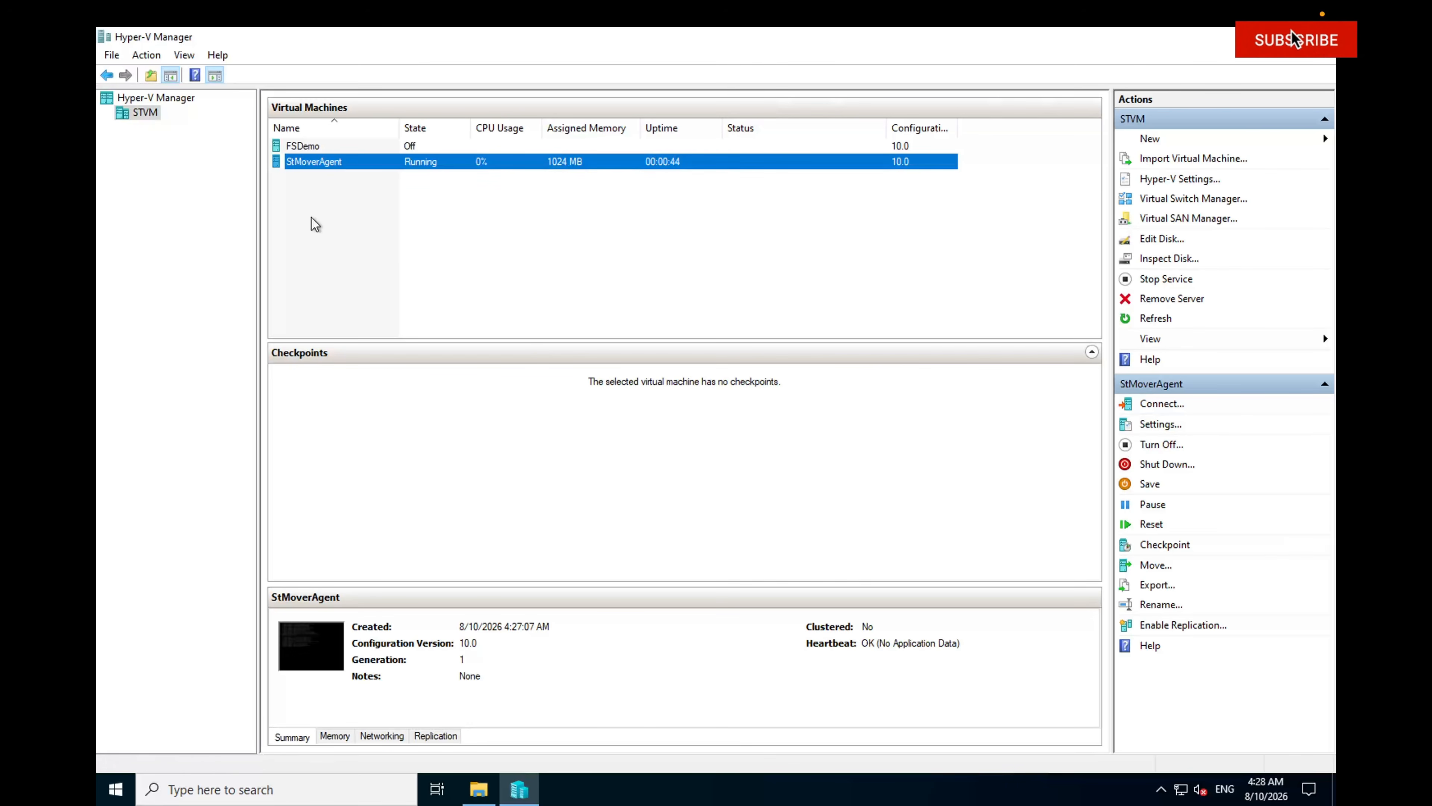
# Step: Connect to the console of the running StMoverAgent virtual machine and reposition its connection window
pyautogui.click(317, 210)
pyautogui.click(316, 160)
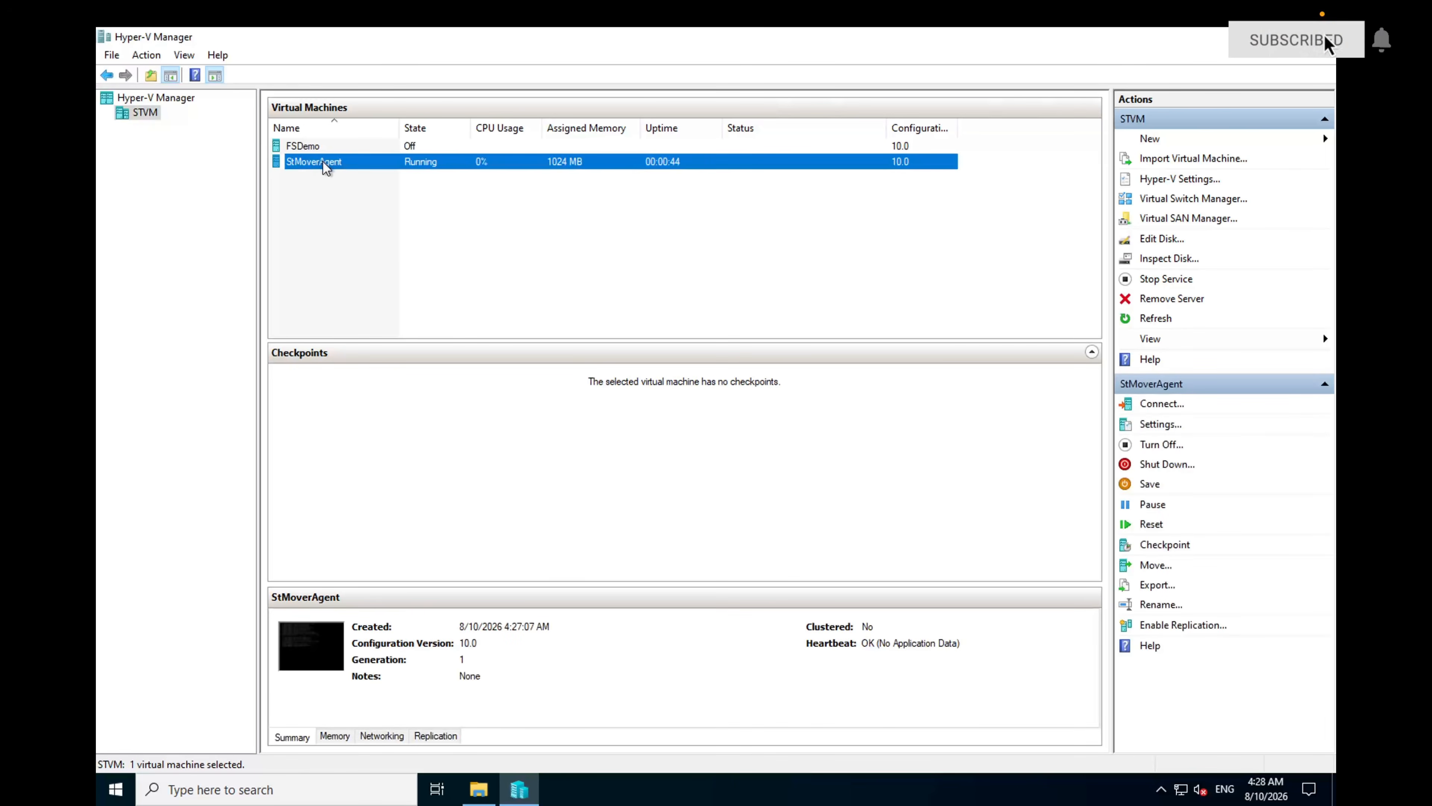
pyautogui.rightClick(324, 164)
pyautogui.click(366, 171)
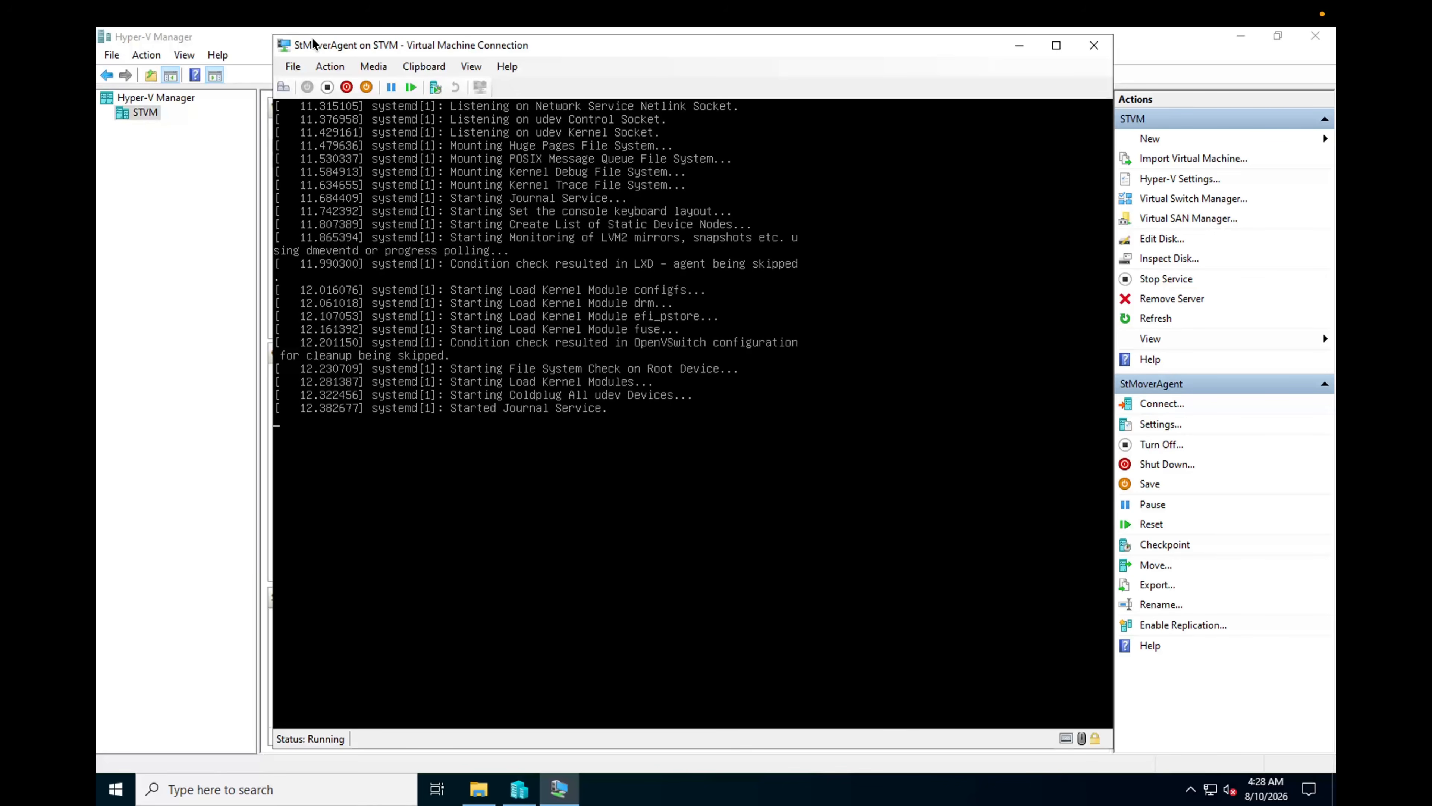
pyautogui.moveTo(431, 47); pyautogui.dragTo(363, 61)
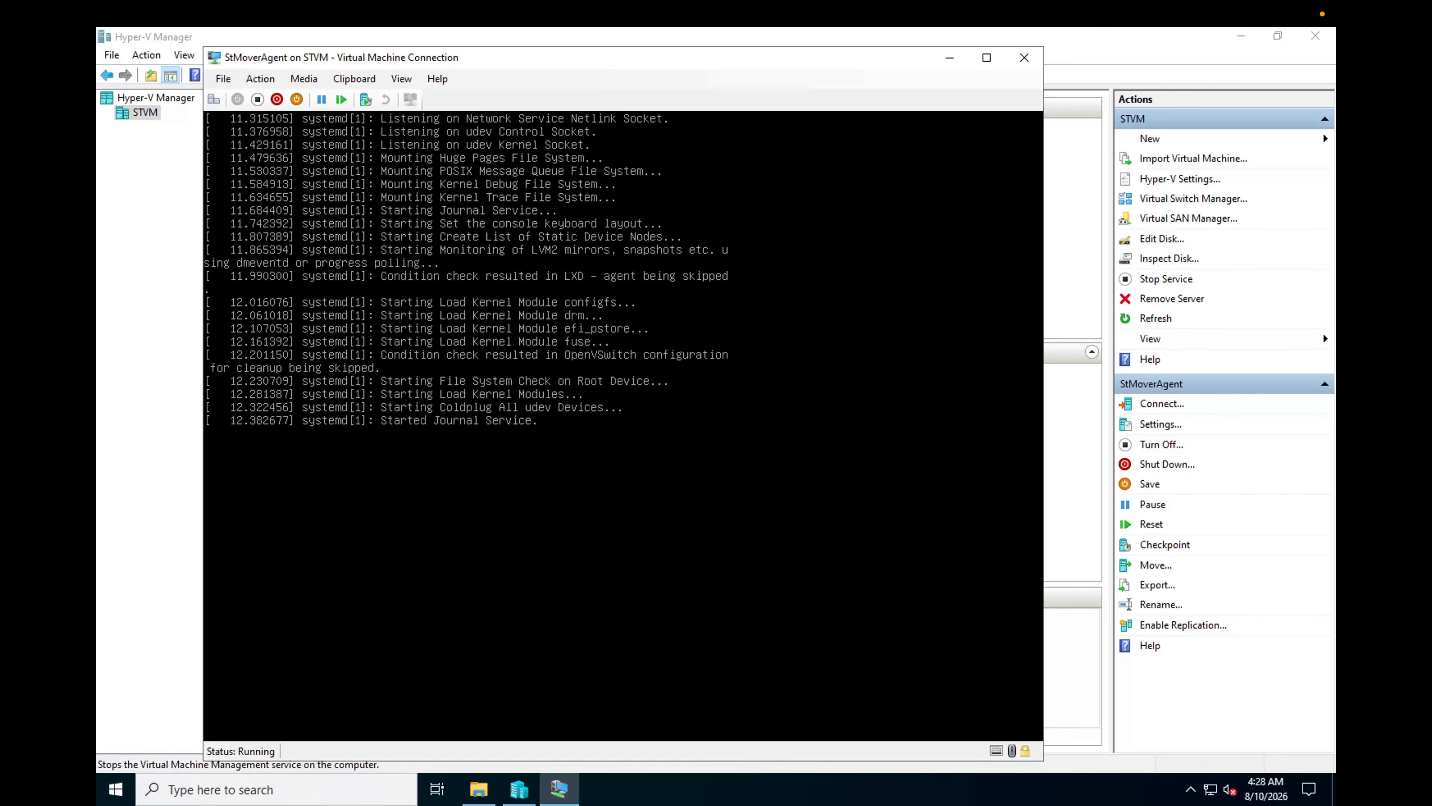
# Step: Switch to the agent deployment documentation in the browser and read the default local user and password for a new agent
pyautogui.hotkey('ctrl', 'Right')
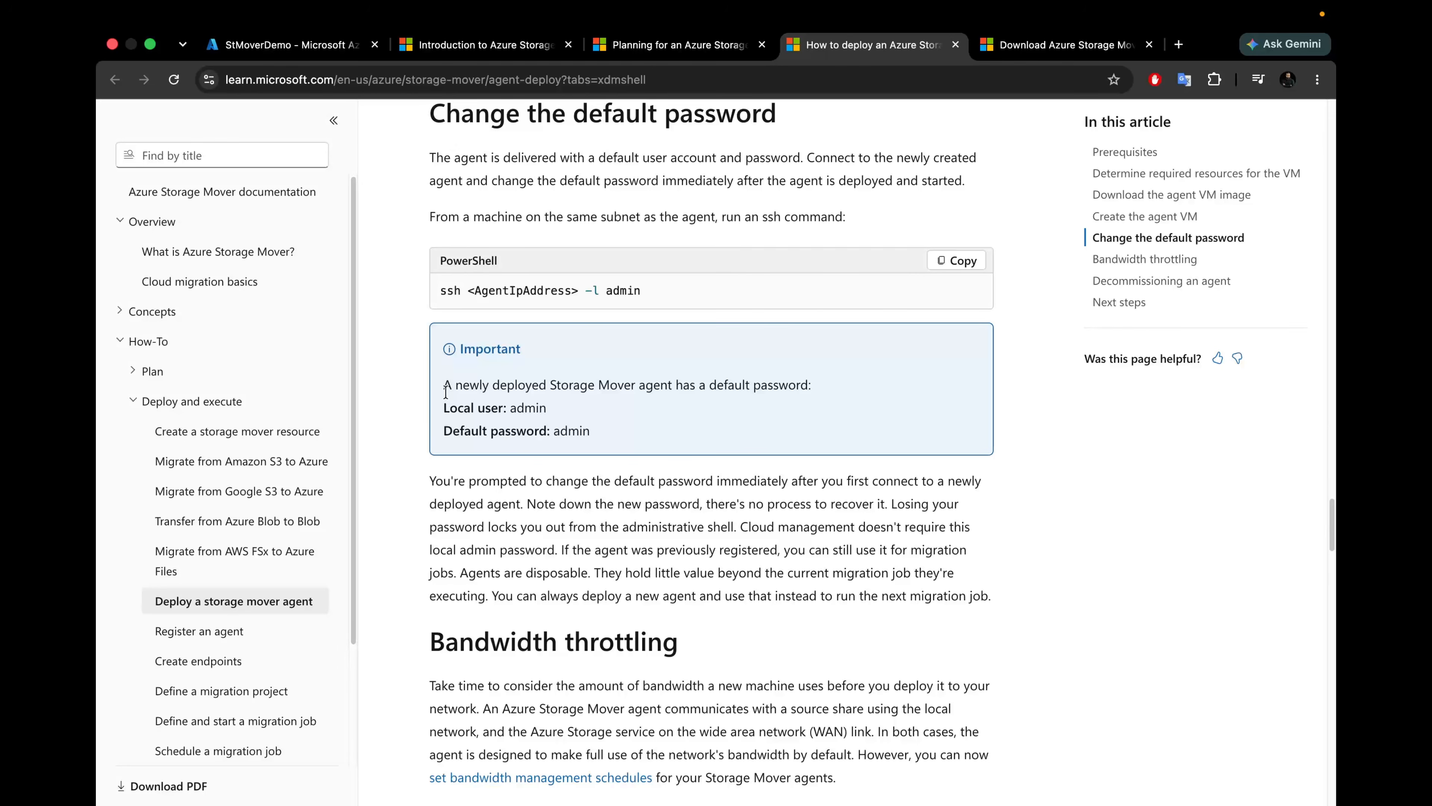
pyautogui.moveTo(445, 387); pyautogui.dragTo(807, 385)
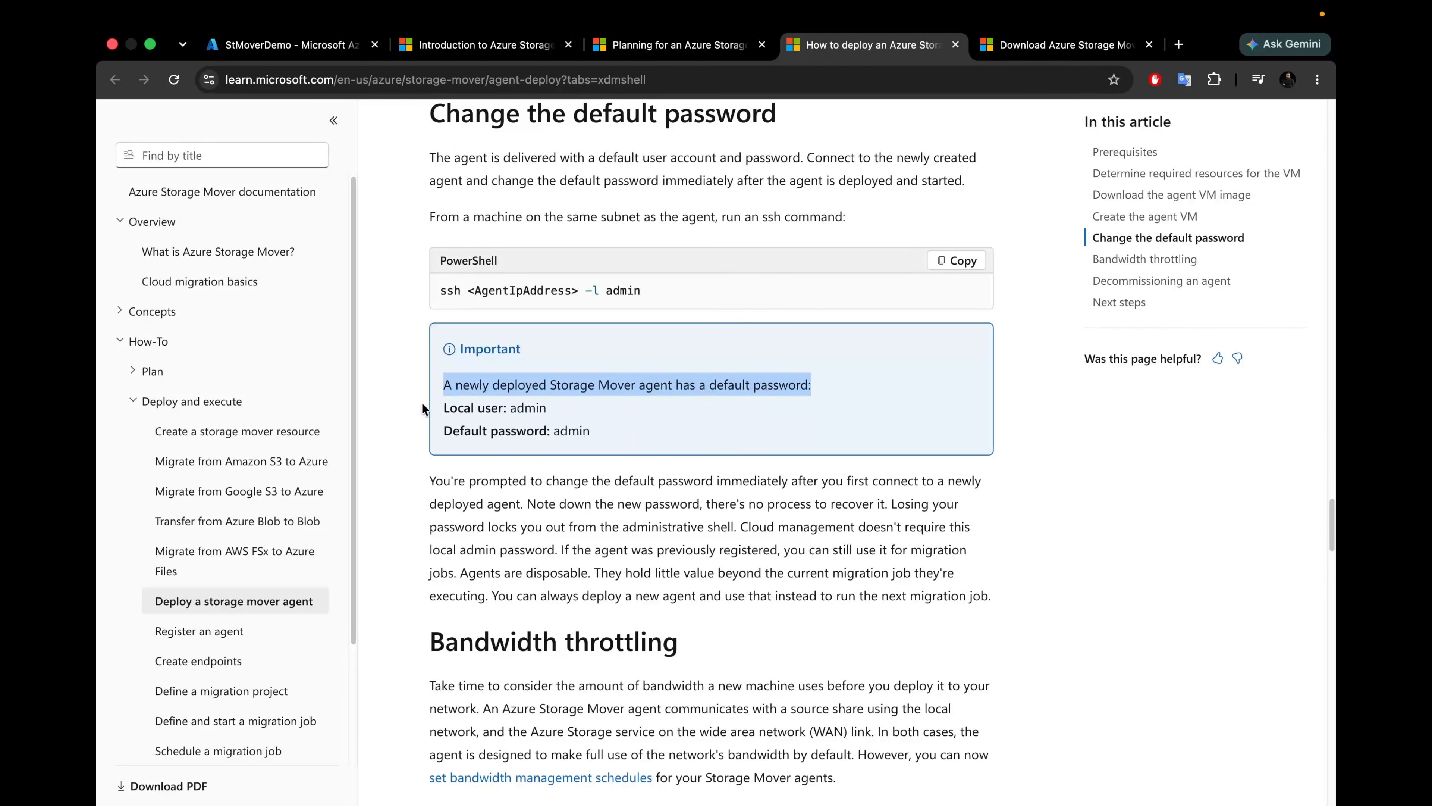
pyautogui.moveTo(444, 411); pyautogui.dragTo(569, 421)
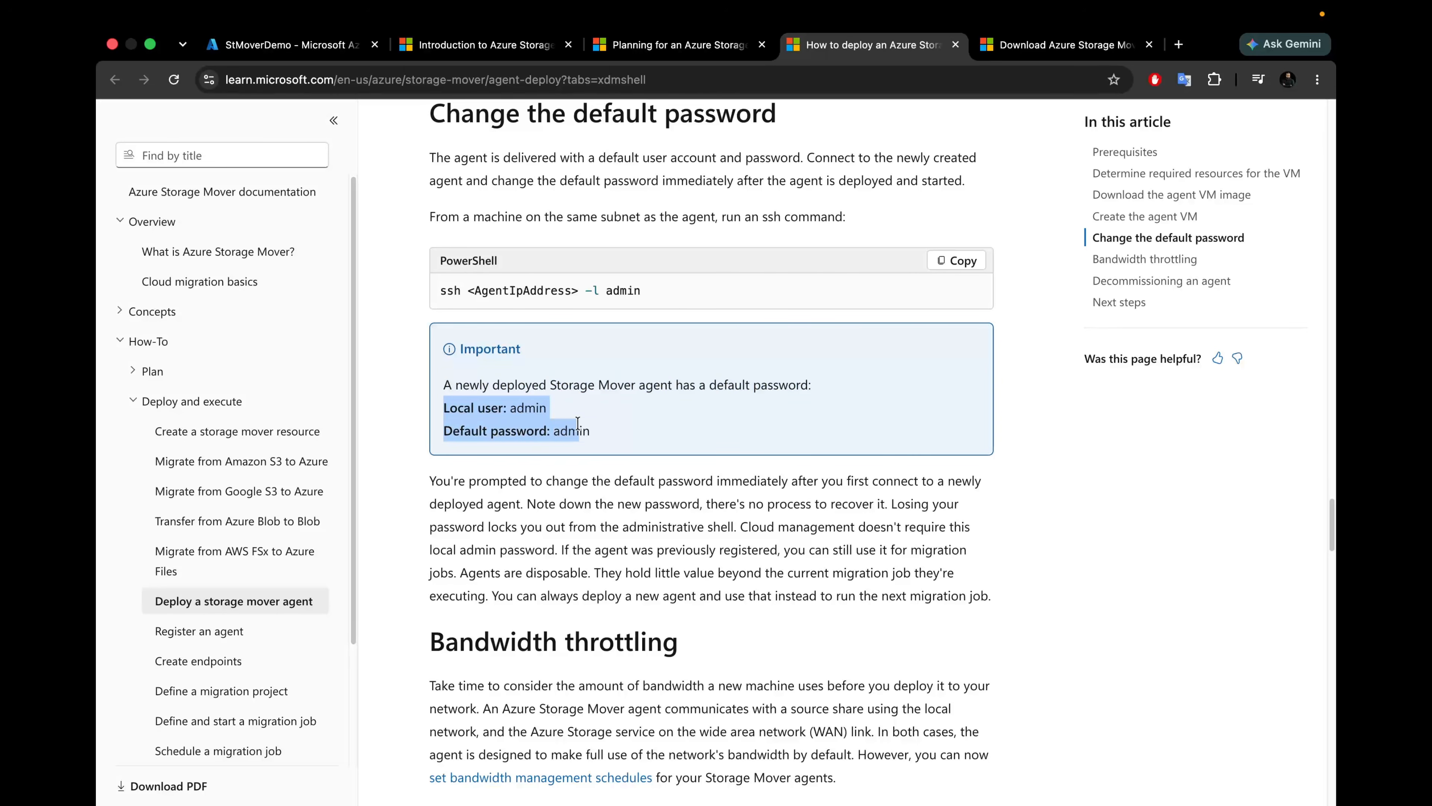
pyautogui.click(599, 434)
pyautogui.moveTo(599, 432); pyautogui.dragTo(551, 433)
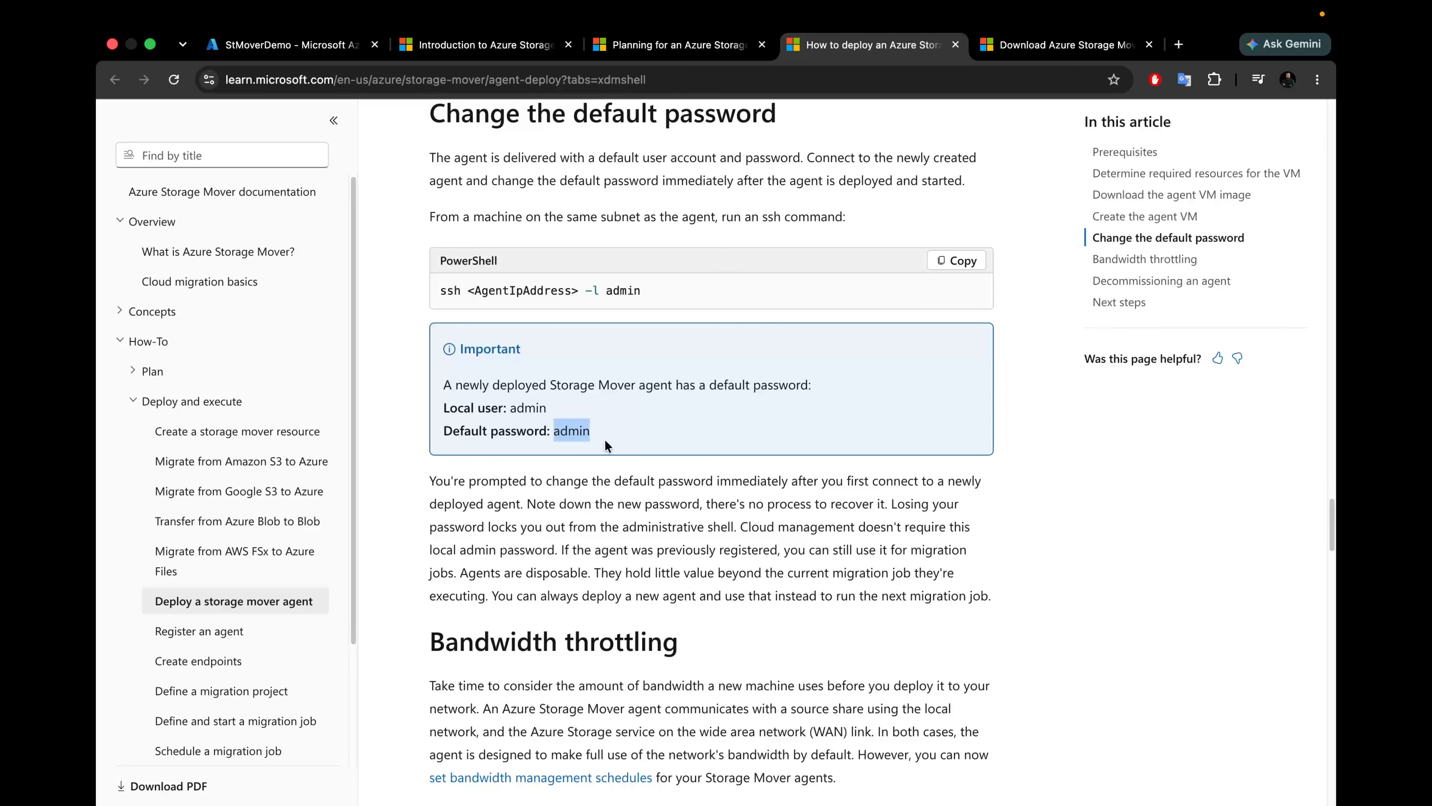
pyautogui.click(1056, 498)
# Step: Return to the StMoverAgent console, log in as the local administrator, and replace the default password with a new admin password
pyautogui.hotkey('ctrl', 'Left')
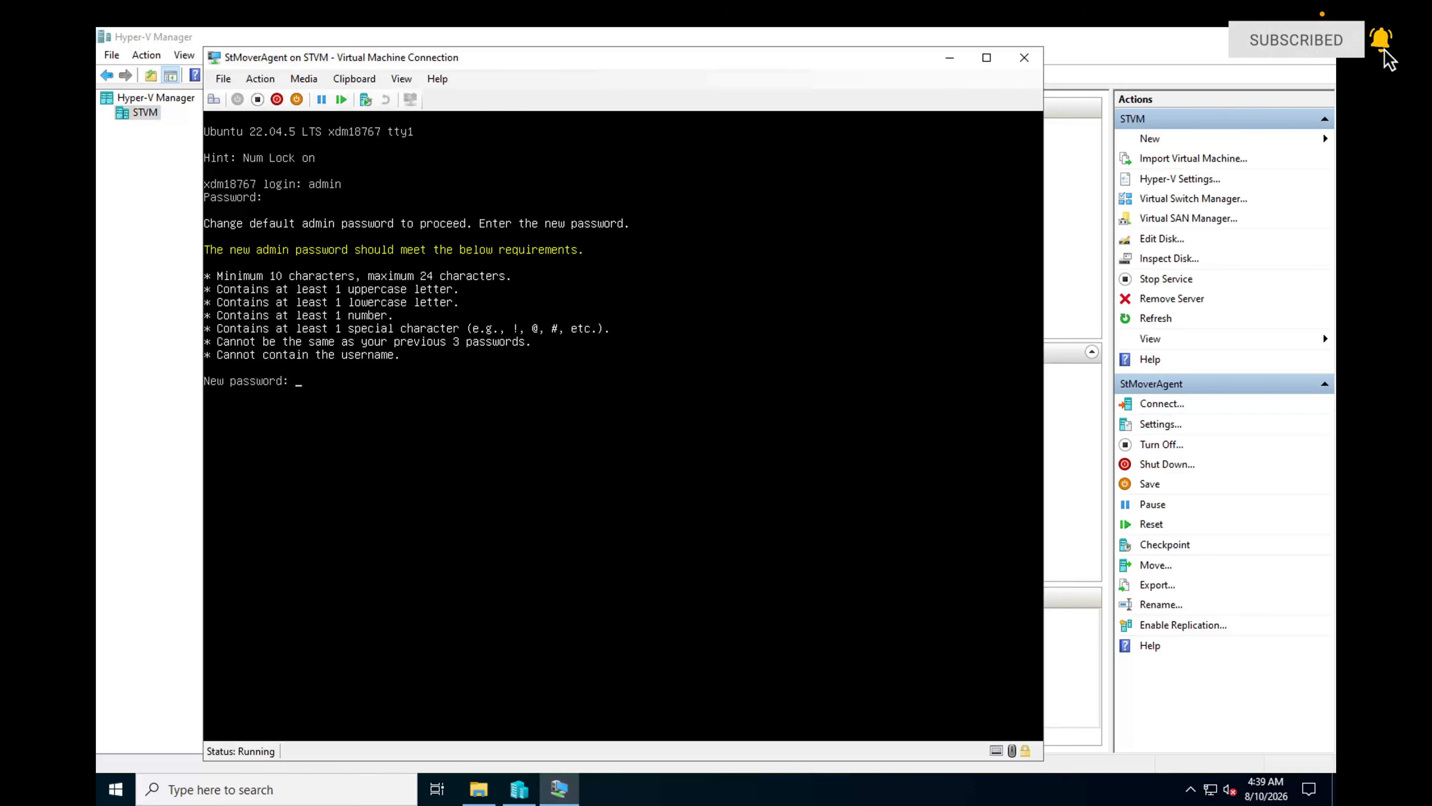
pyautogui.press('Return')
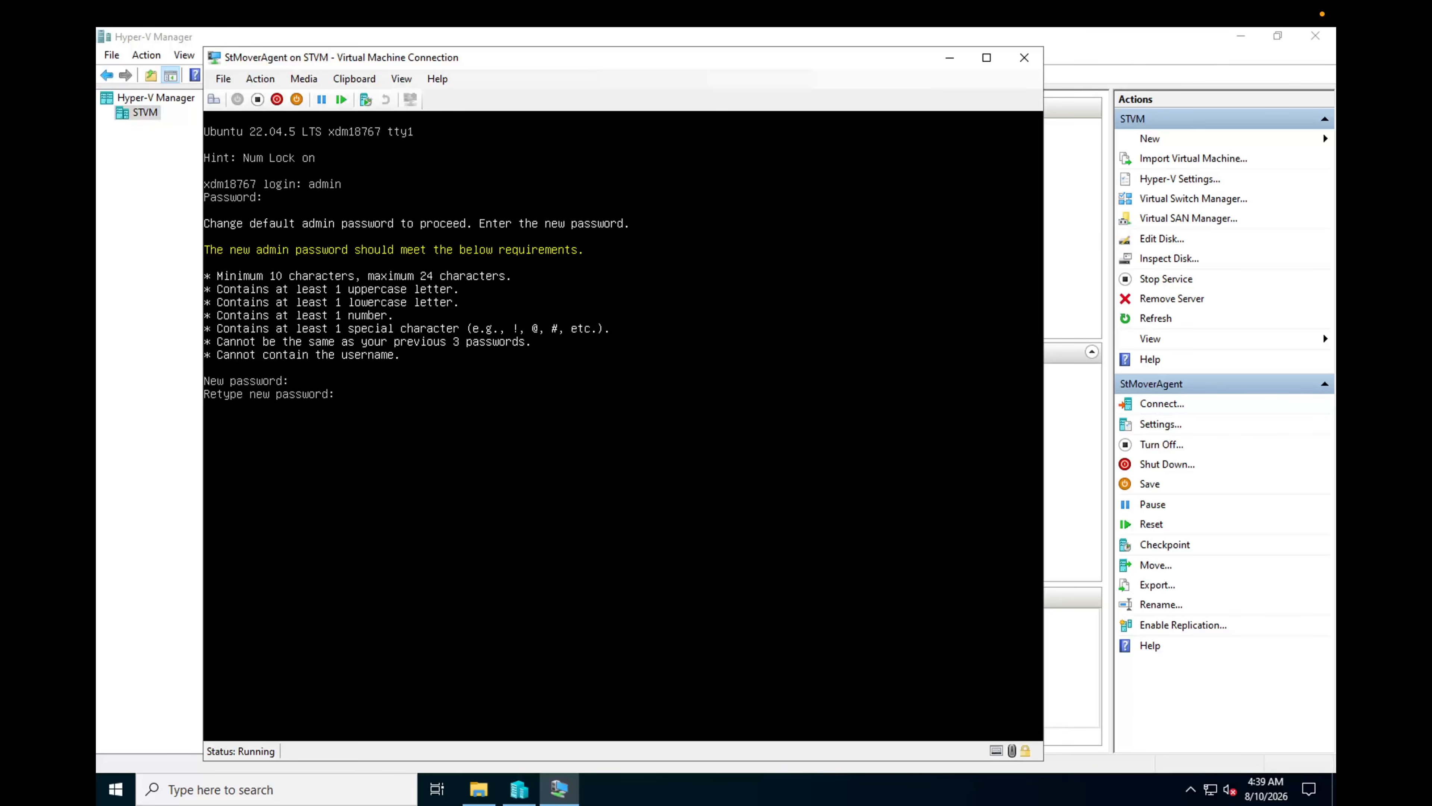
pyautogui.press('Return')
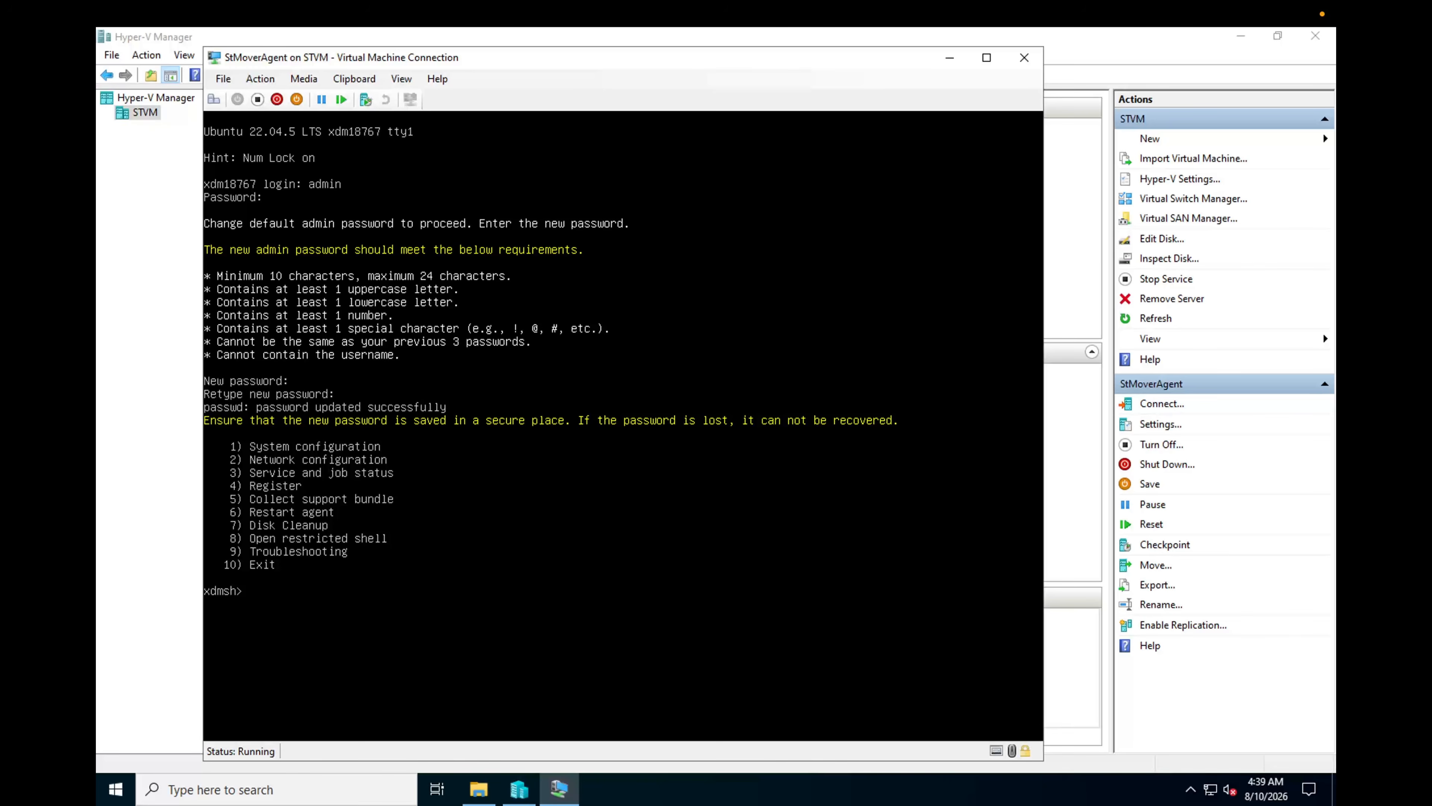
# Step: Open the network configuration options in the agent's administrative shell
pyautogui.write('2')
pyautogui.press('Return')
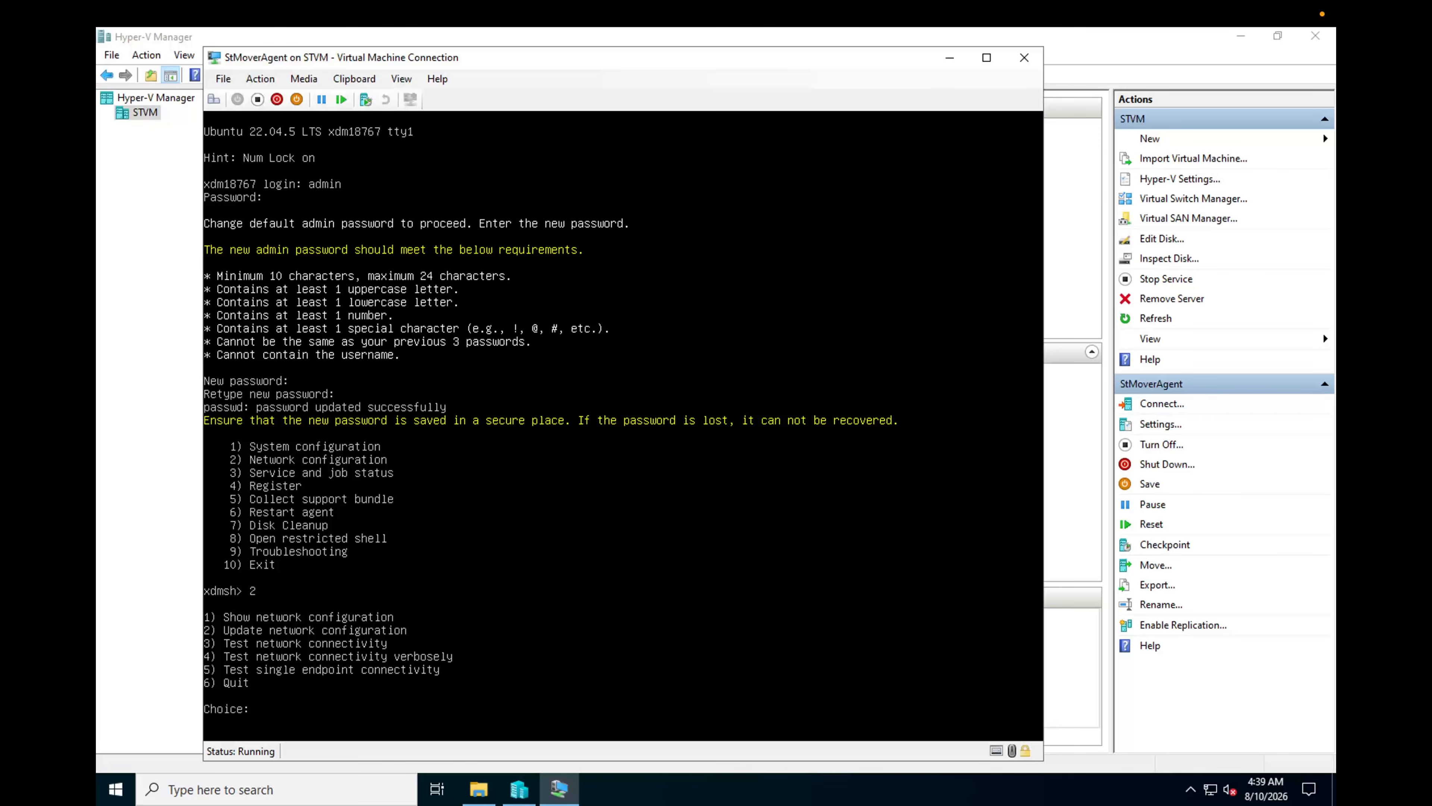
# Step: Update the agent's network interface to a static configuration without DHCP, with address 192.168.200.2/24 and gateway 192.168.200.1
pyautogui.write('2')
pyautogui.press('Return')
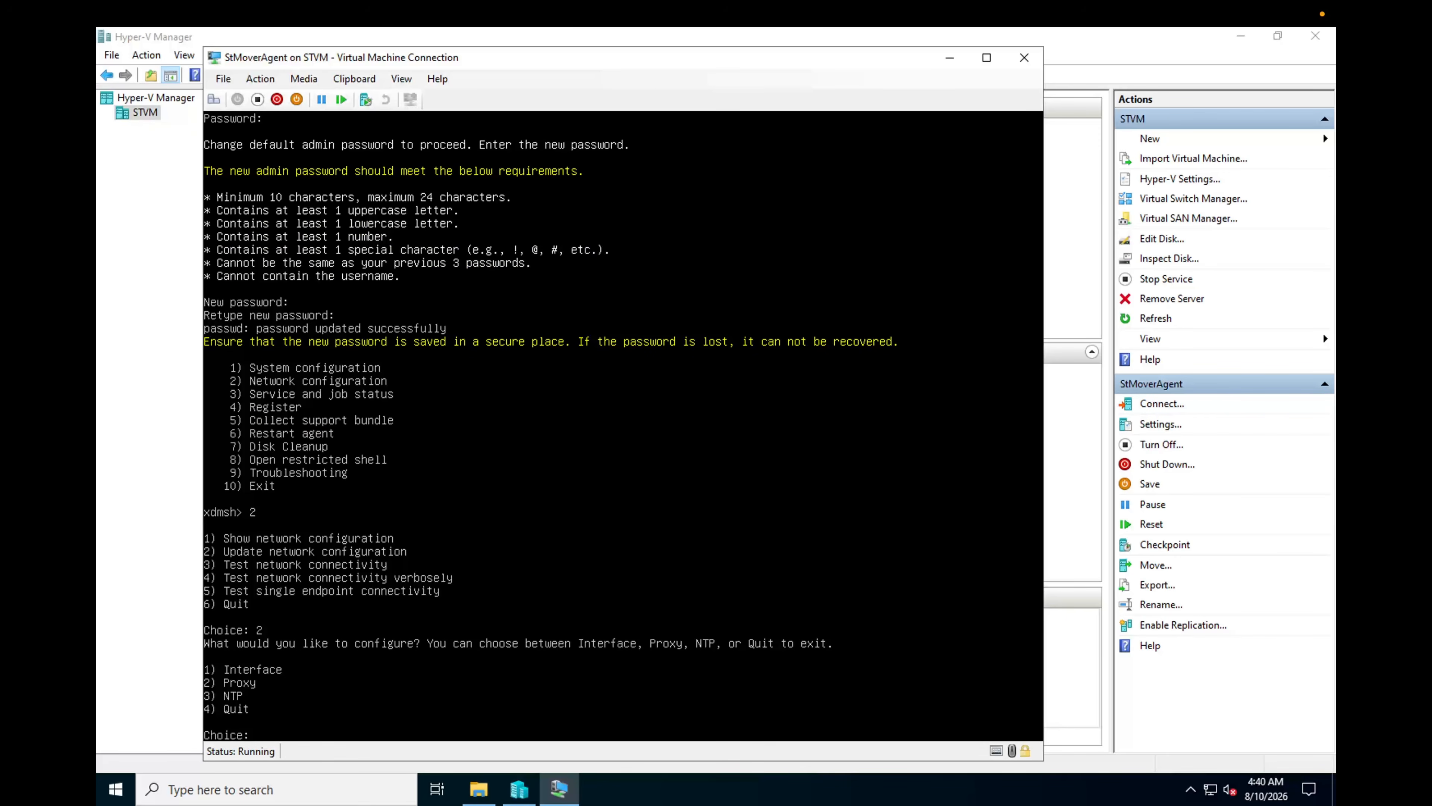
pyautogui.write('1')
pyautogui.press('Return')
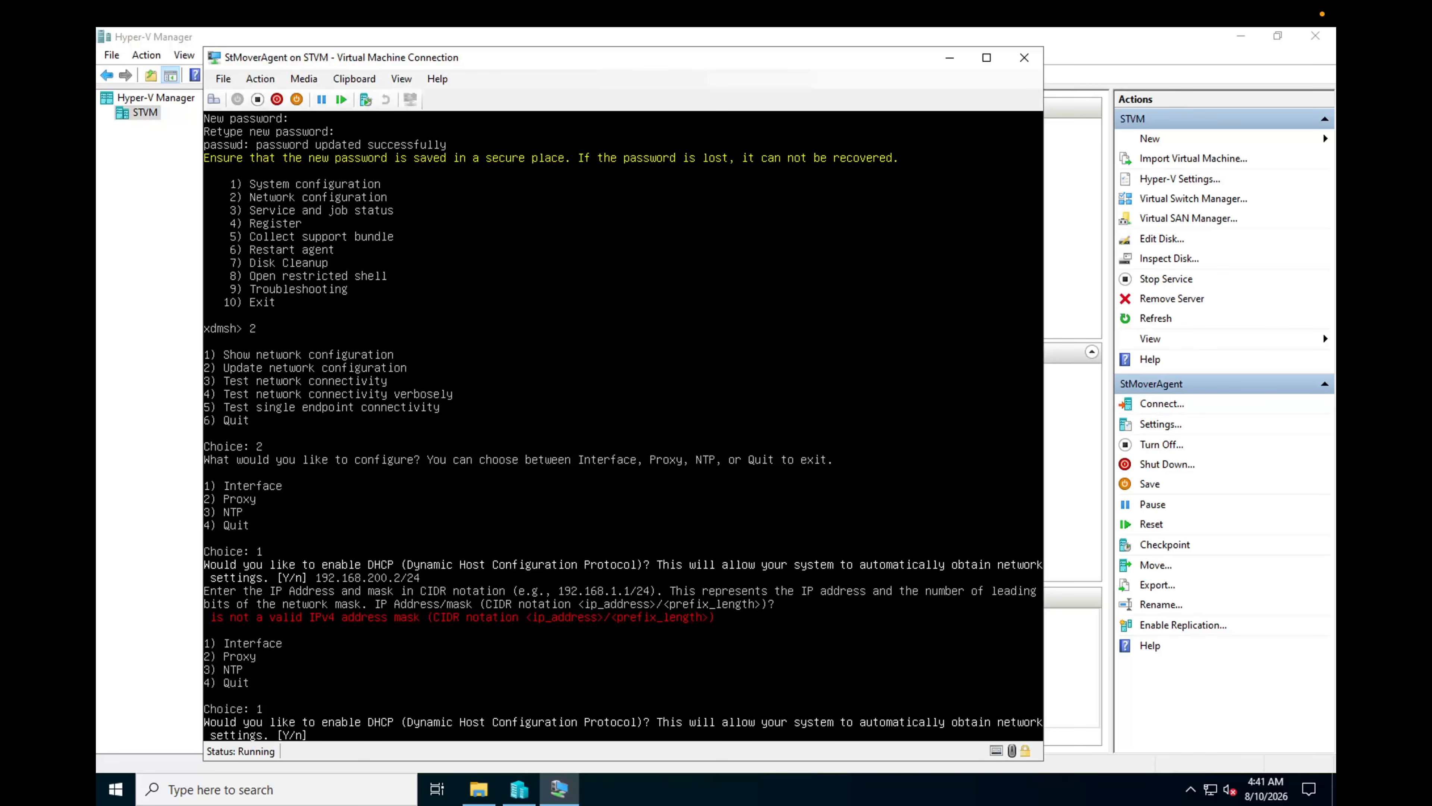
pyautogui.write('n')
pyautogui.press('Return')
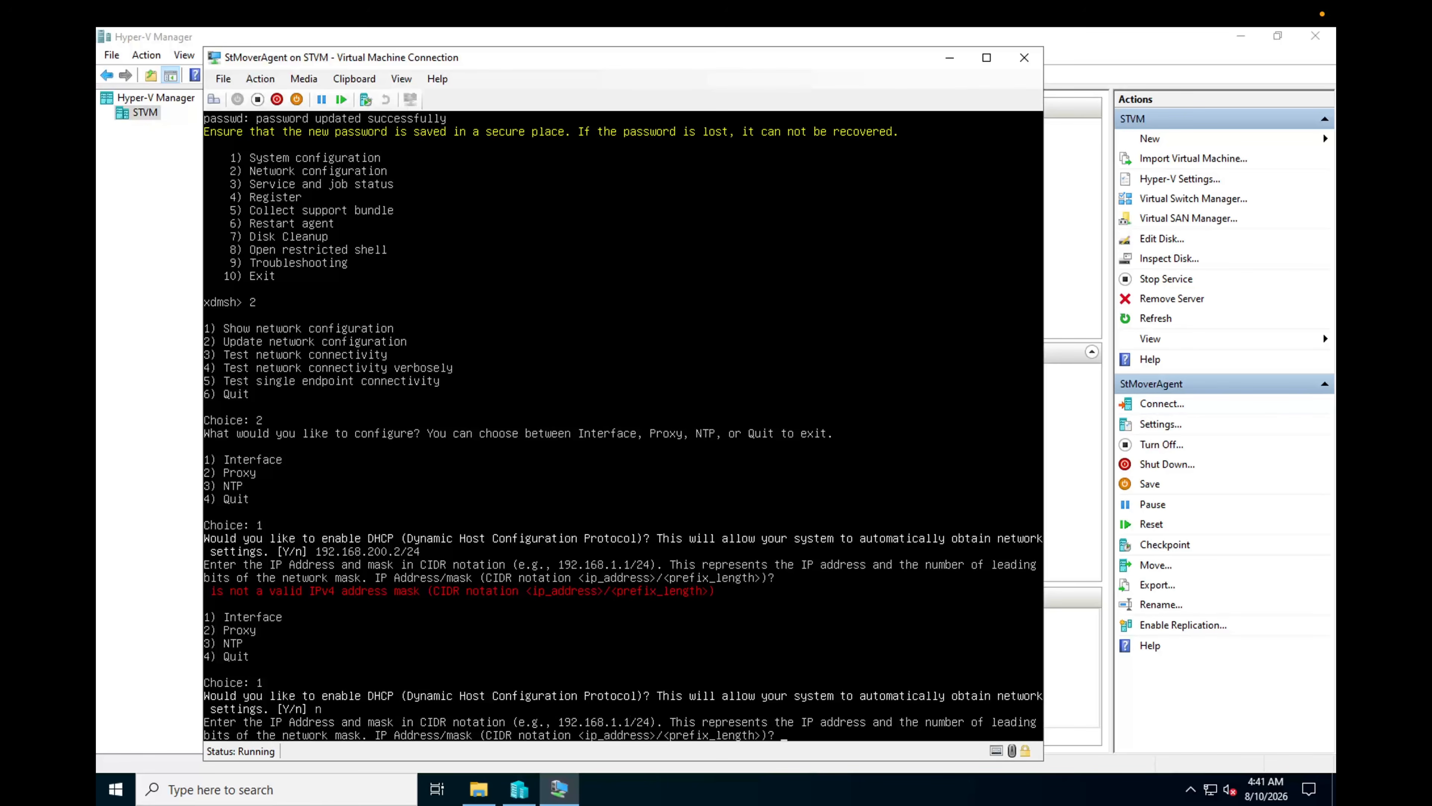
pyautogui.write('192.168.200.2/24')
pyautogui.press('Return')
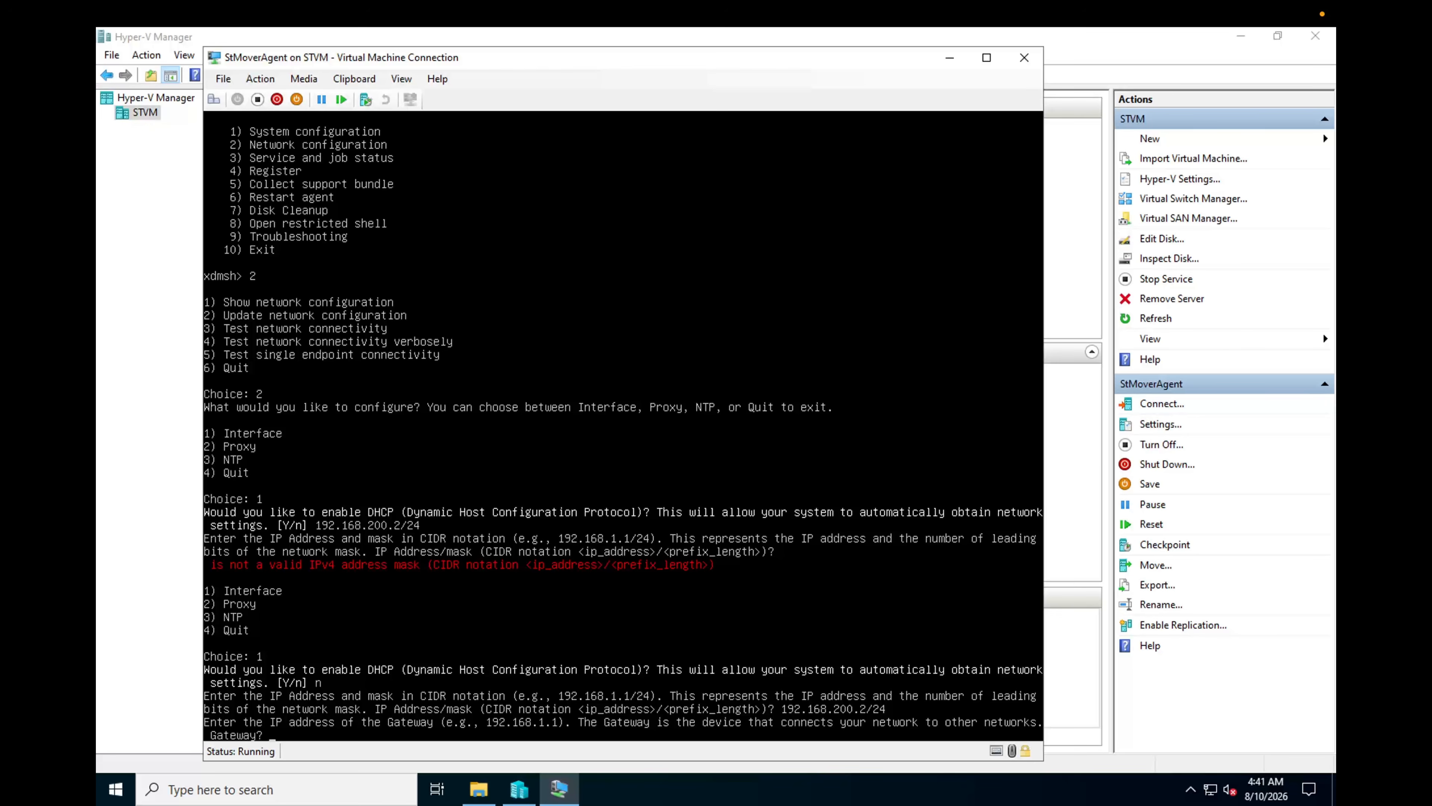
pyautogui.write('192.168.200.1')
pyautogui.press('Return')
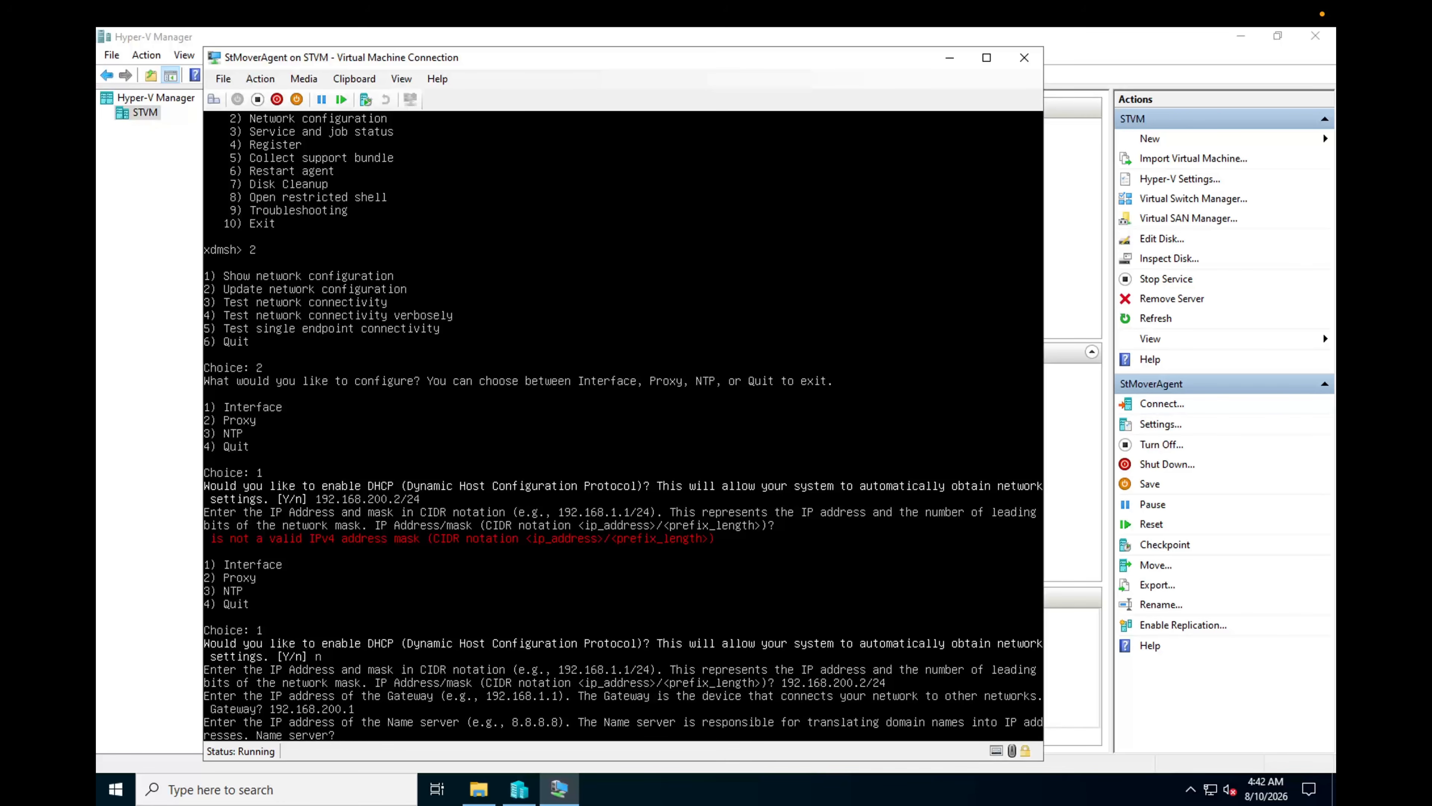
# Step: Set the interface's name server to 168.63.129.16 and apply the network change
pyautogui.write('68.')
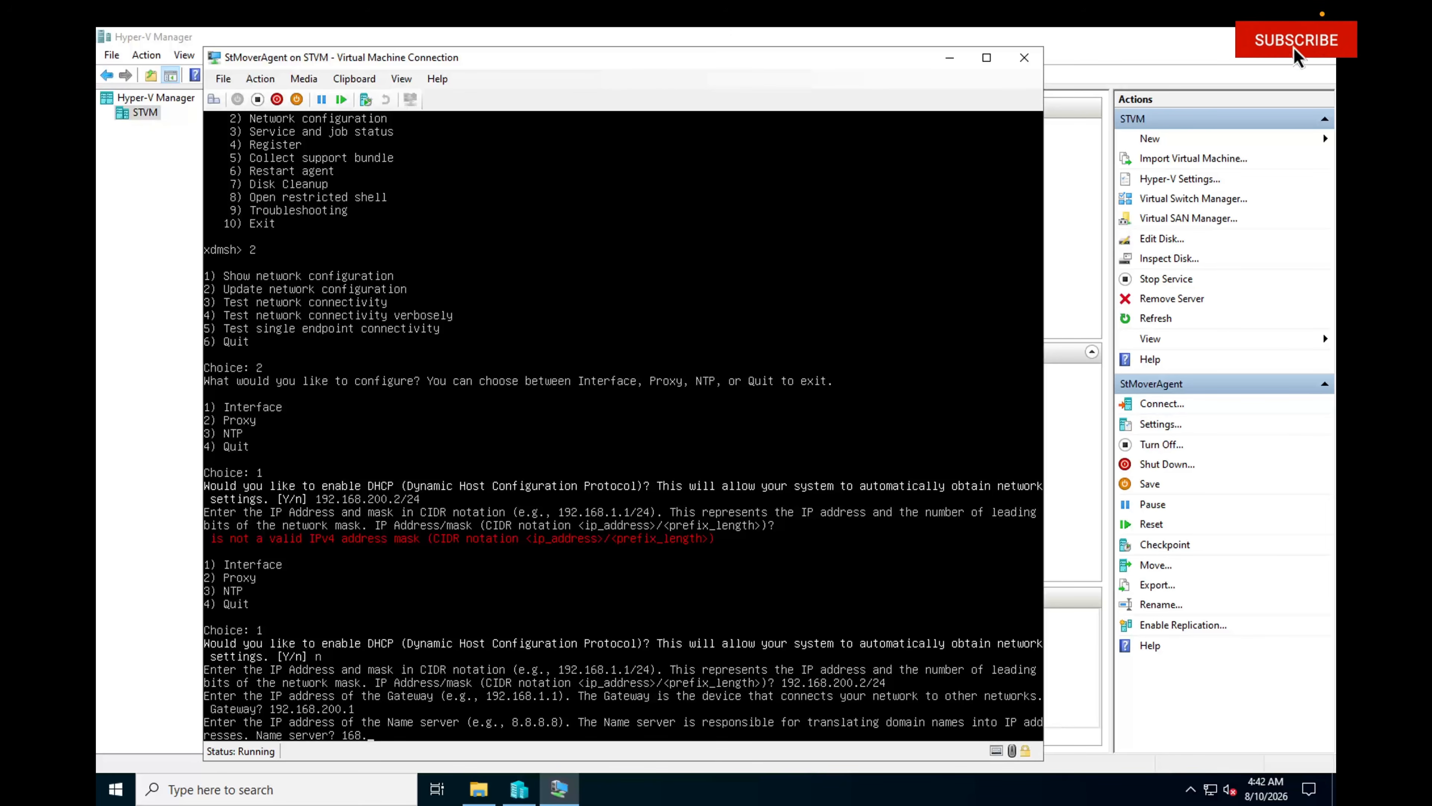
pyautogui.write('63.')
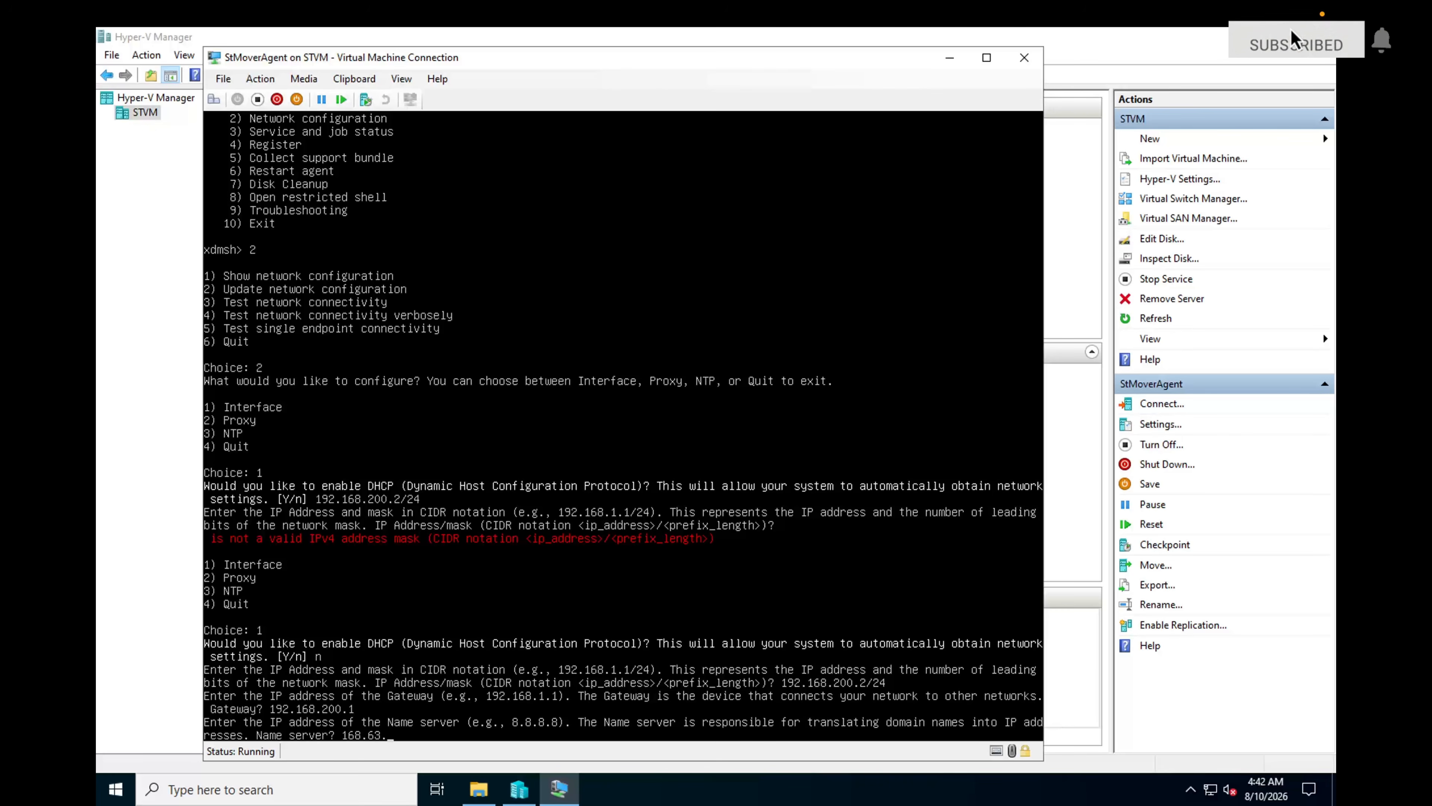
pyautogui.write('129.')
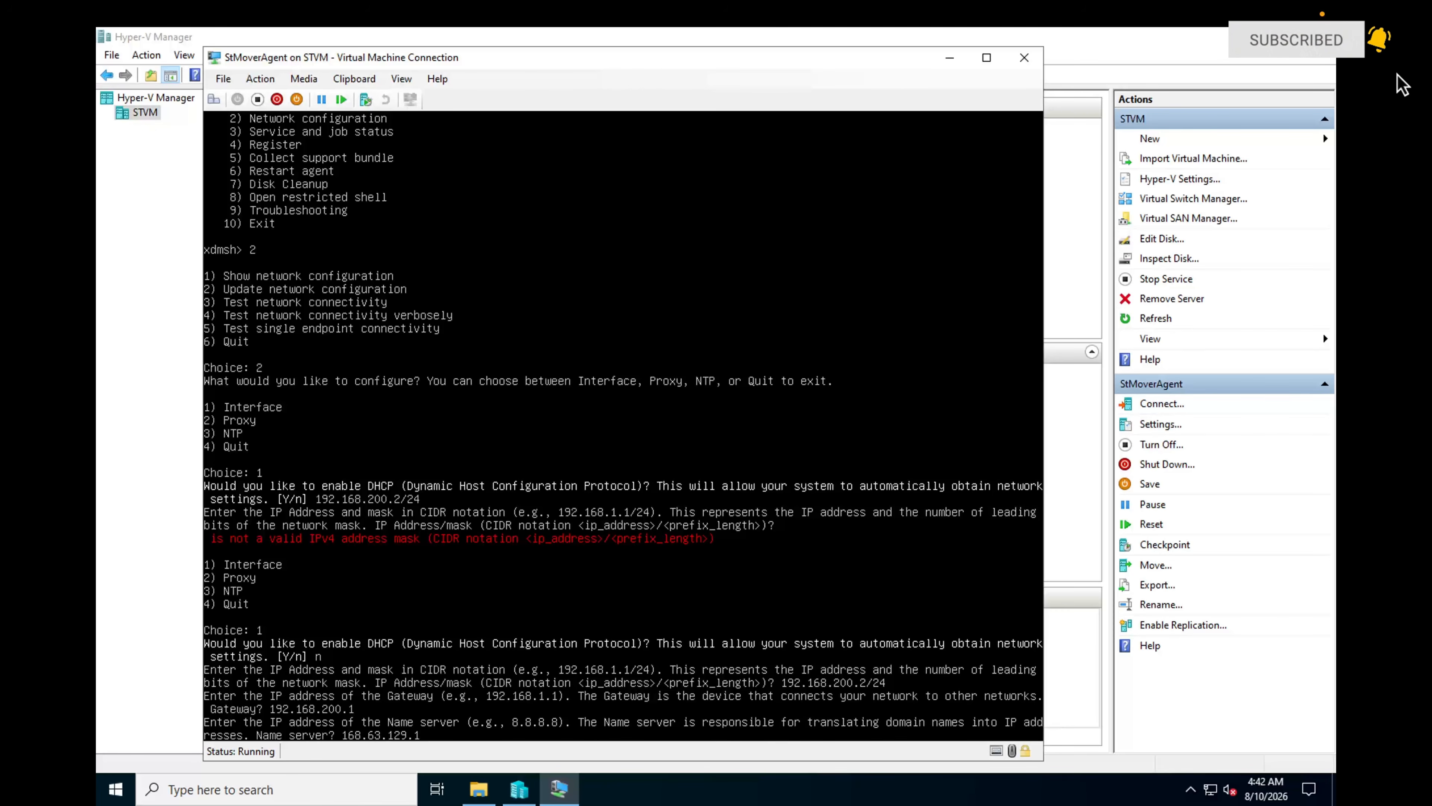
pyautogui.write('16')
pyautogui.press('Return')
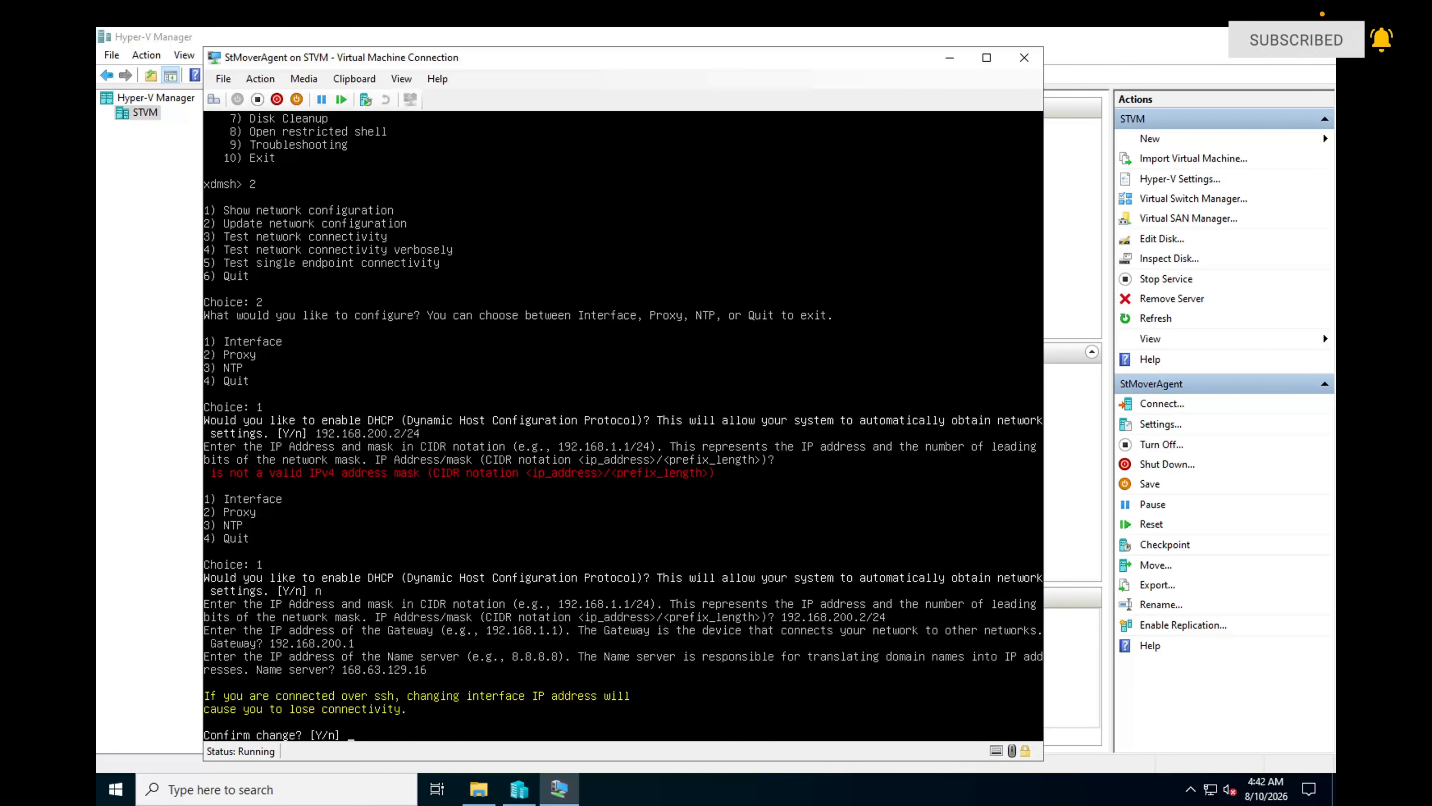
pyautogui.write('y')
pyautogui.press('Return')
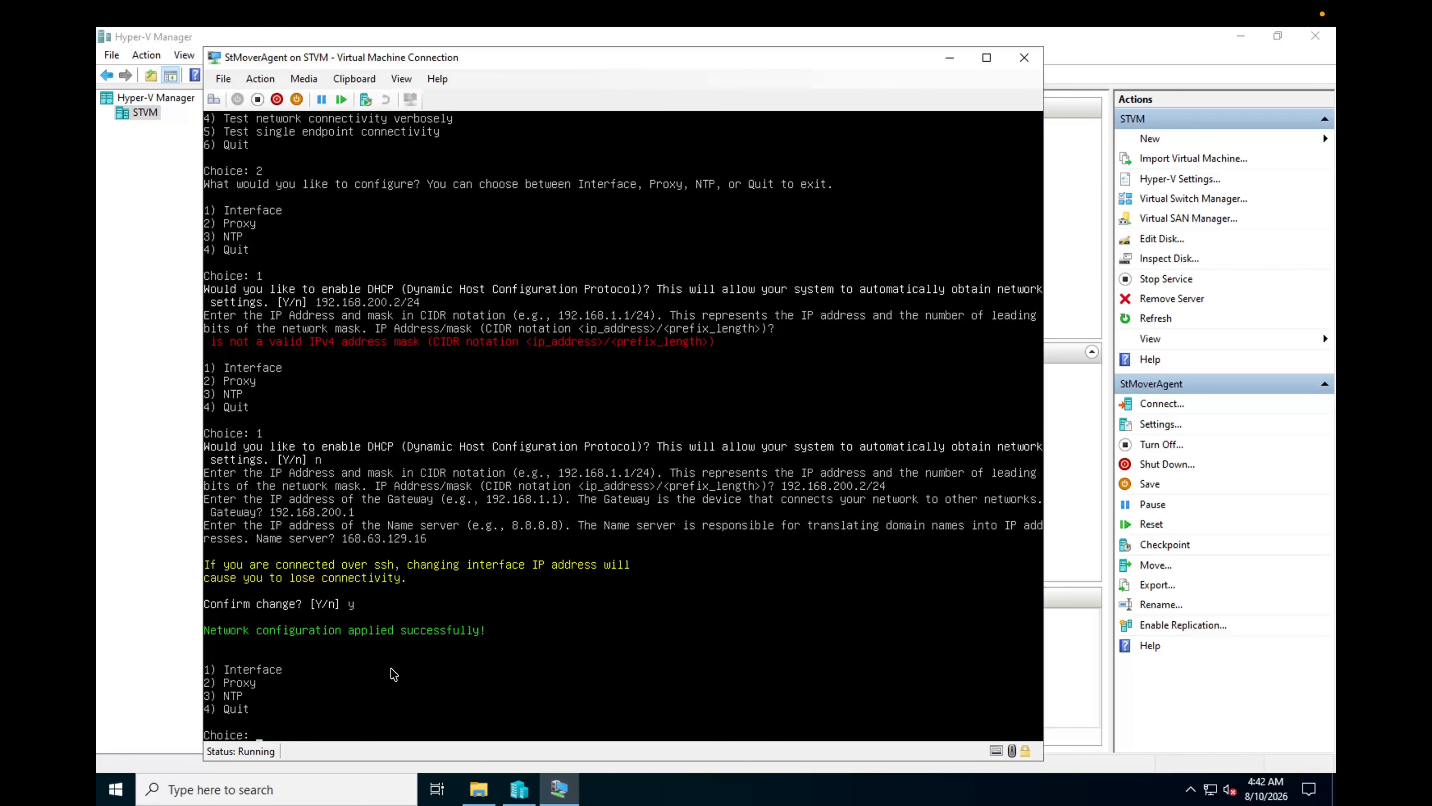
# Step: Test the agent's network connectivity for region eastus, looking up StMoverDemo's location on its overview page in the Azure portal
pyautogui.write('4')
pyautogui.press('Return')
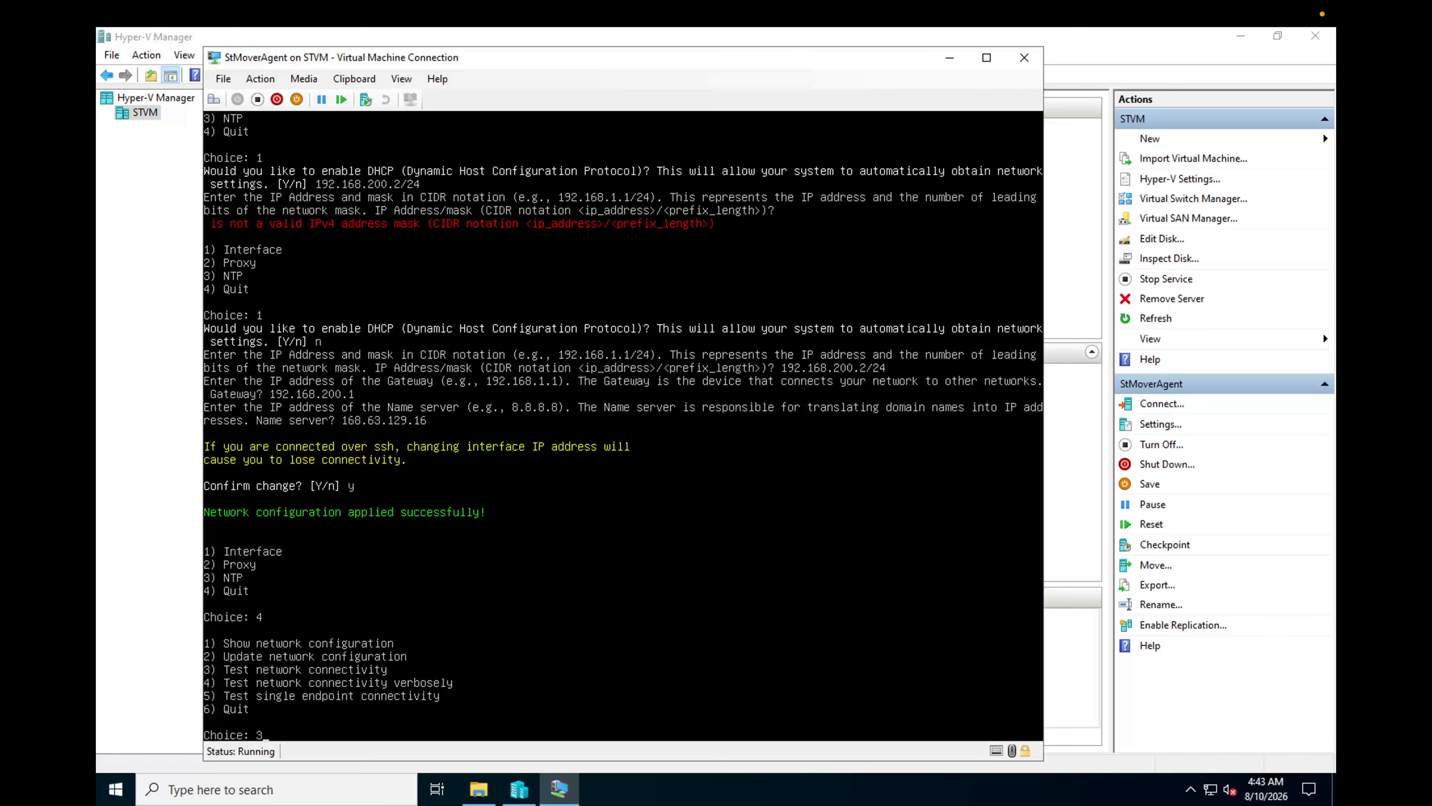
pyautogui.press('Return')
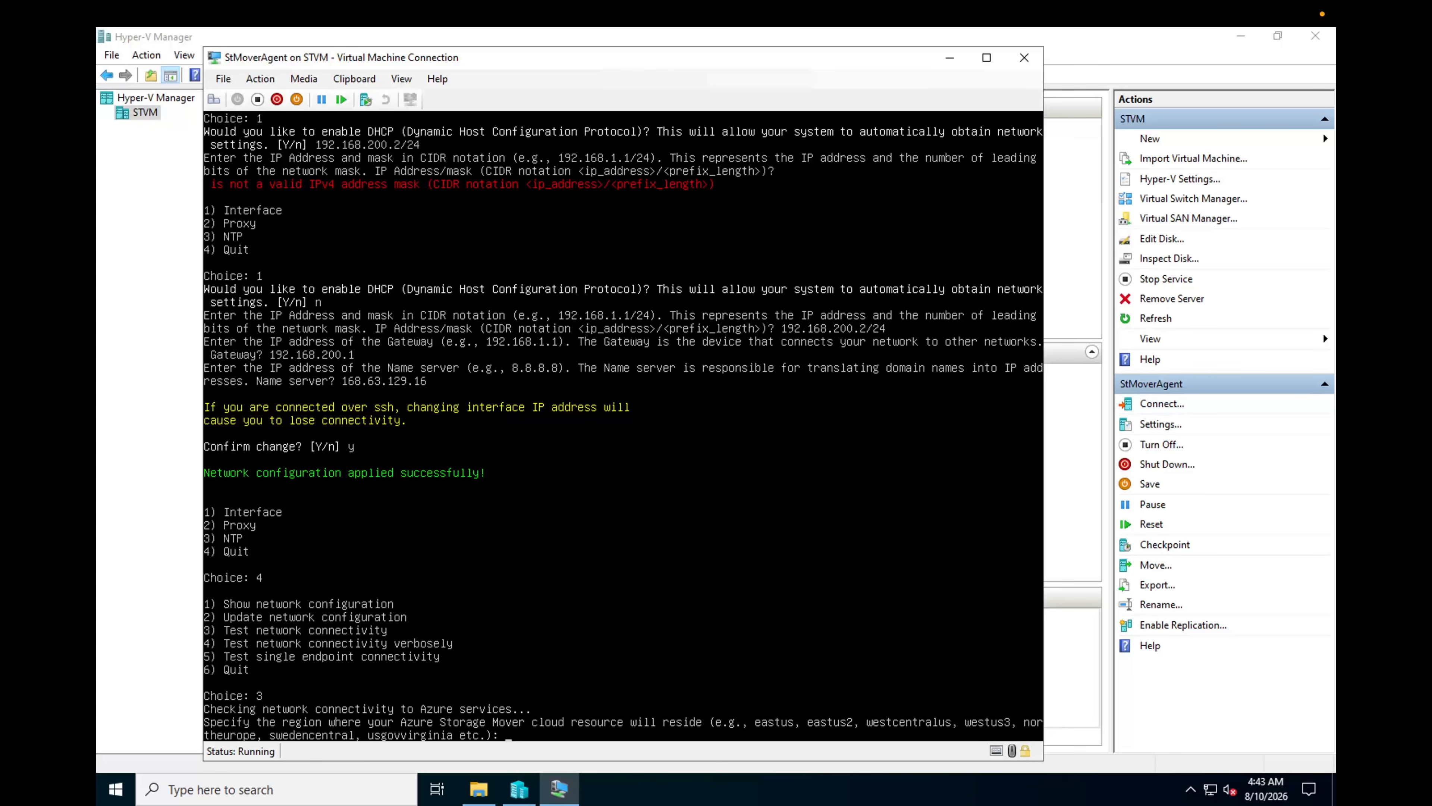
pyautogui.hotkey('ctrl', 'Right')
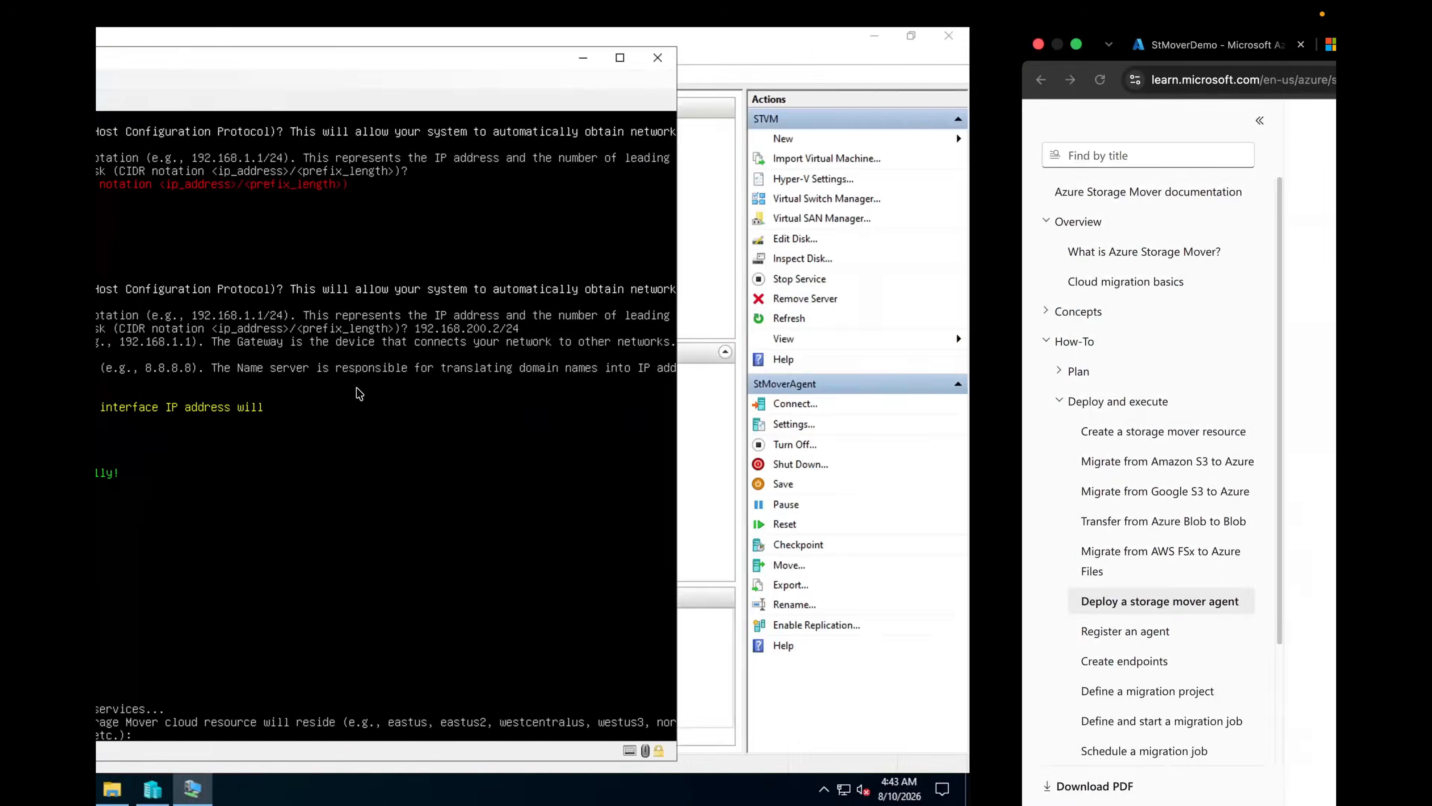
pyautogui.click(253, 50)
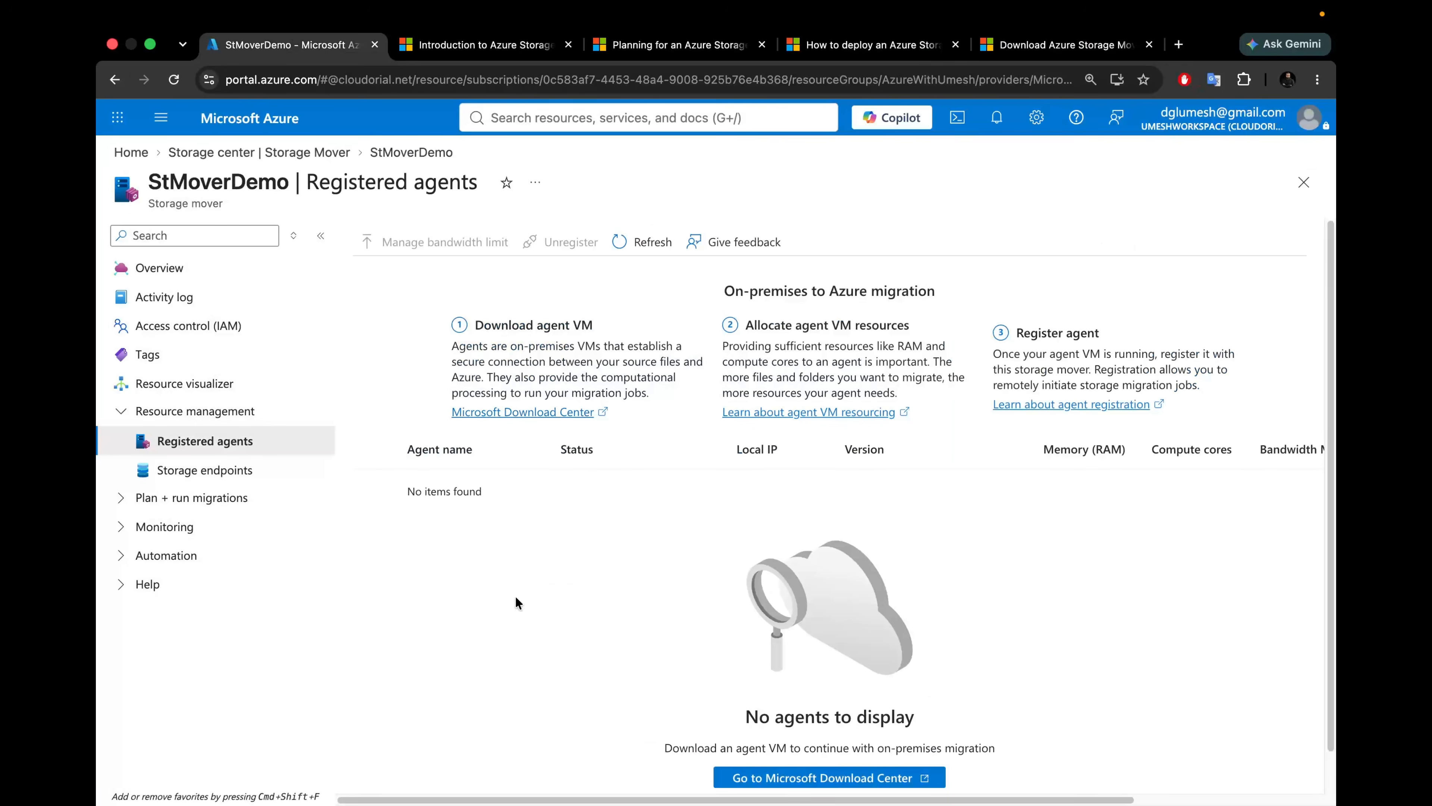
pyautogui.click(180, 272)
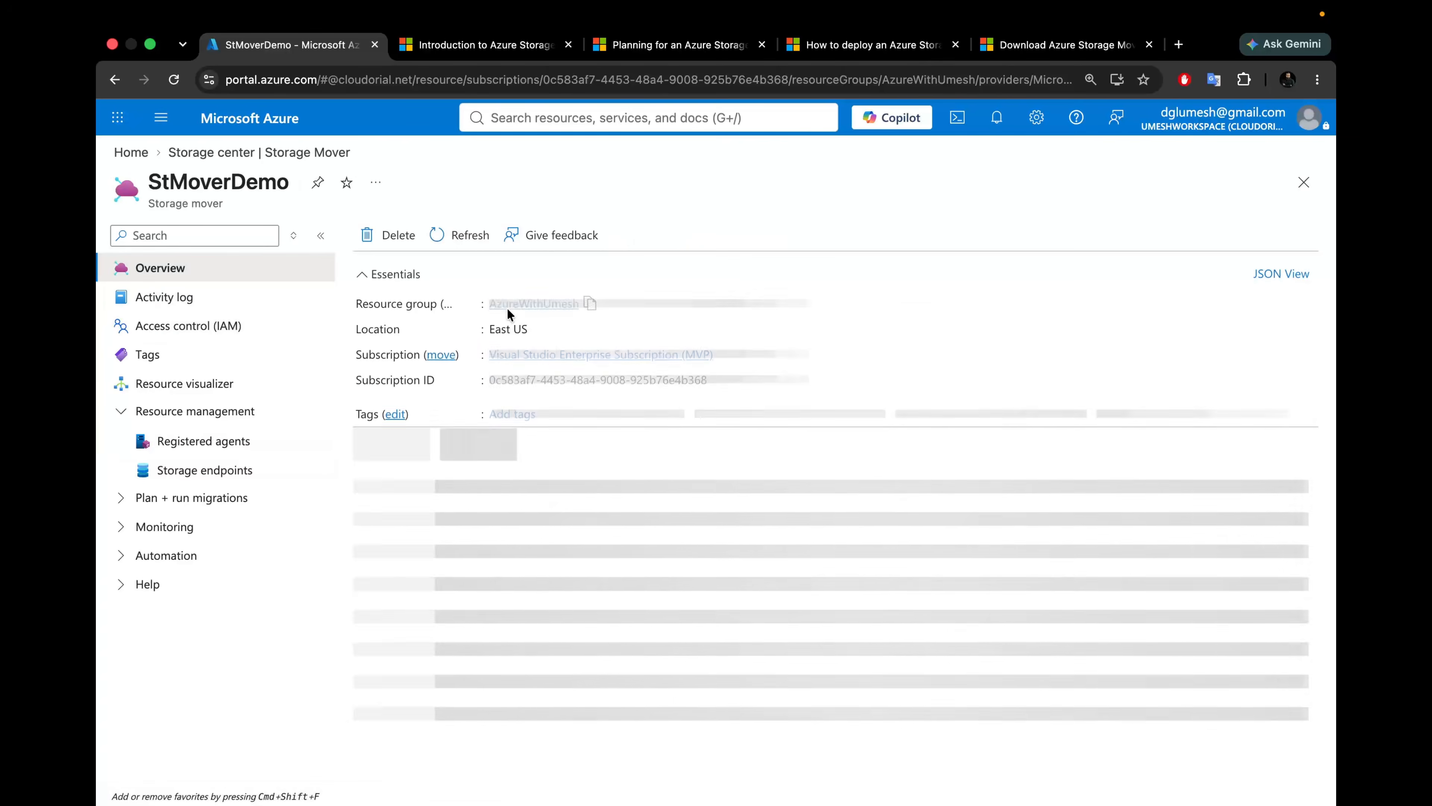
pyautogui.hotkey('ctrl', 'Left')
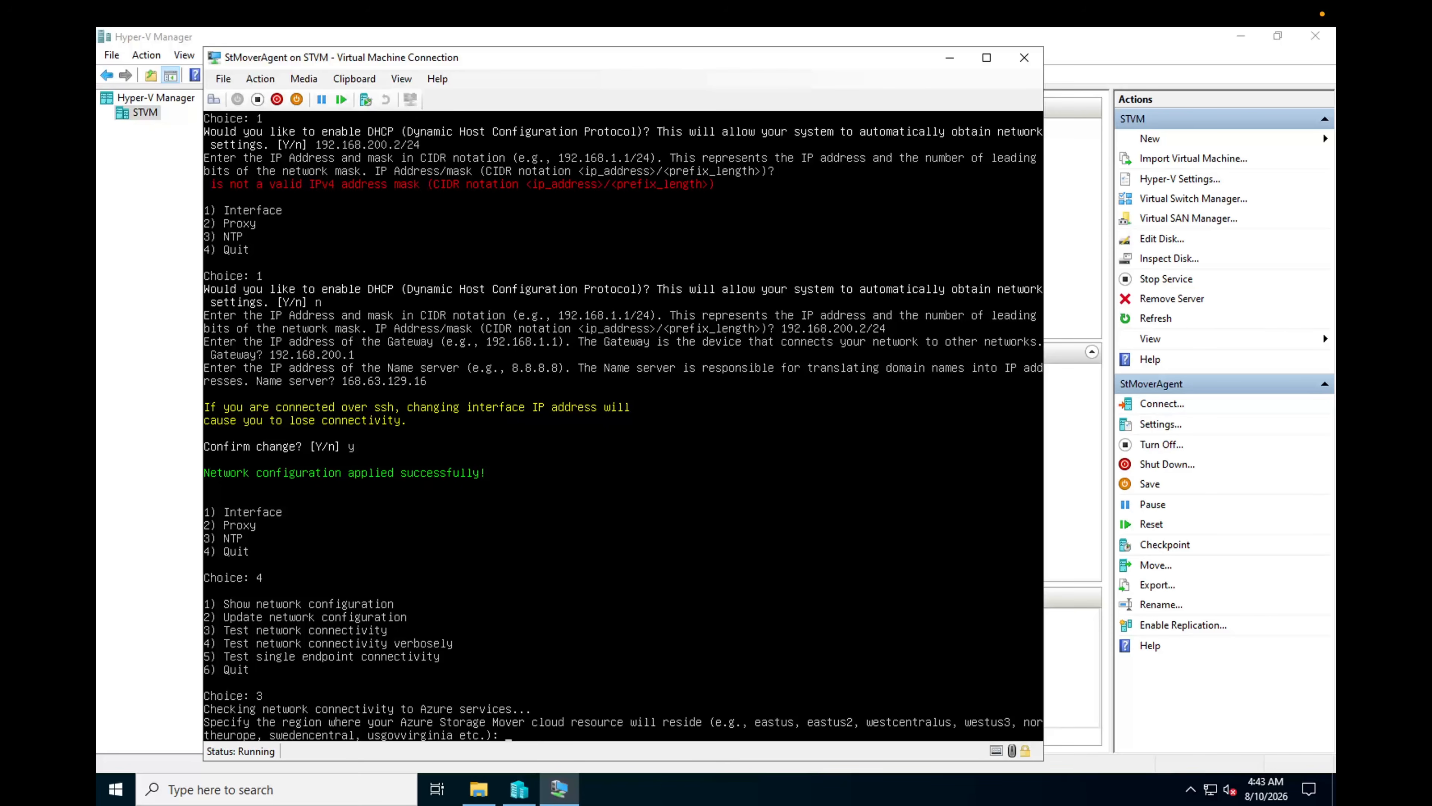
pyautogui.write('eastus')
pyautogui.press('Return')
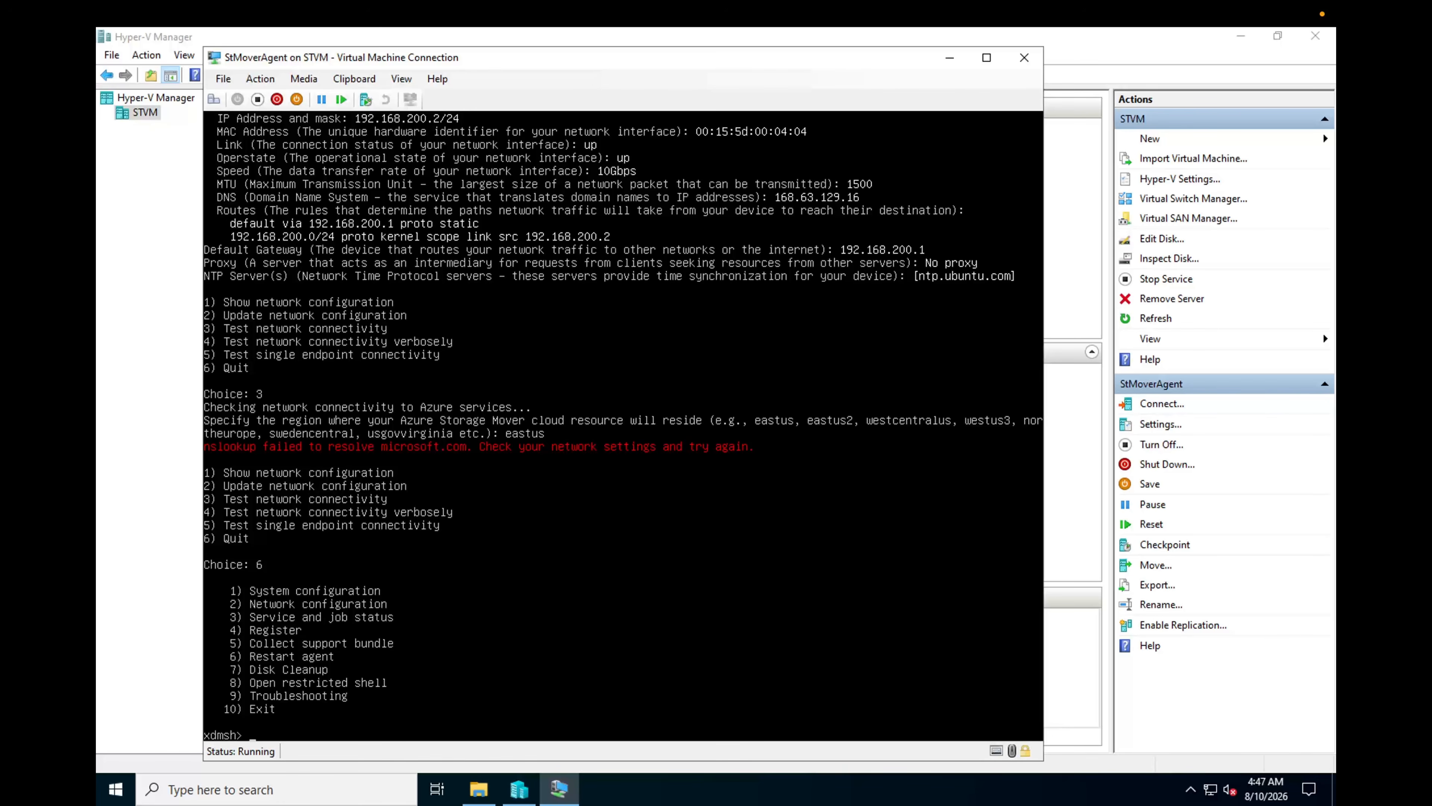
# Step: Restart the agent from its administrative shell and approve the reboot
pyautogui.write('6')
pyautogui.press('Return')
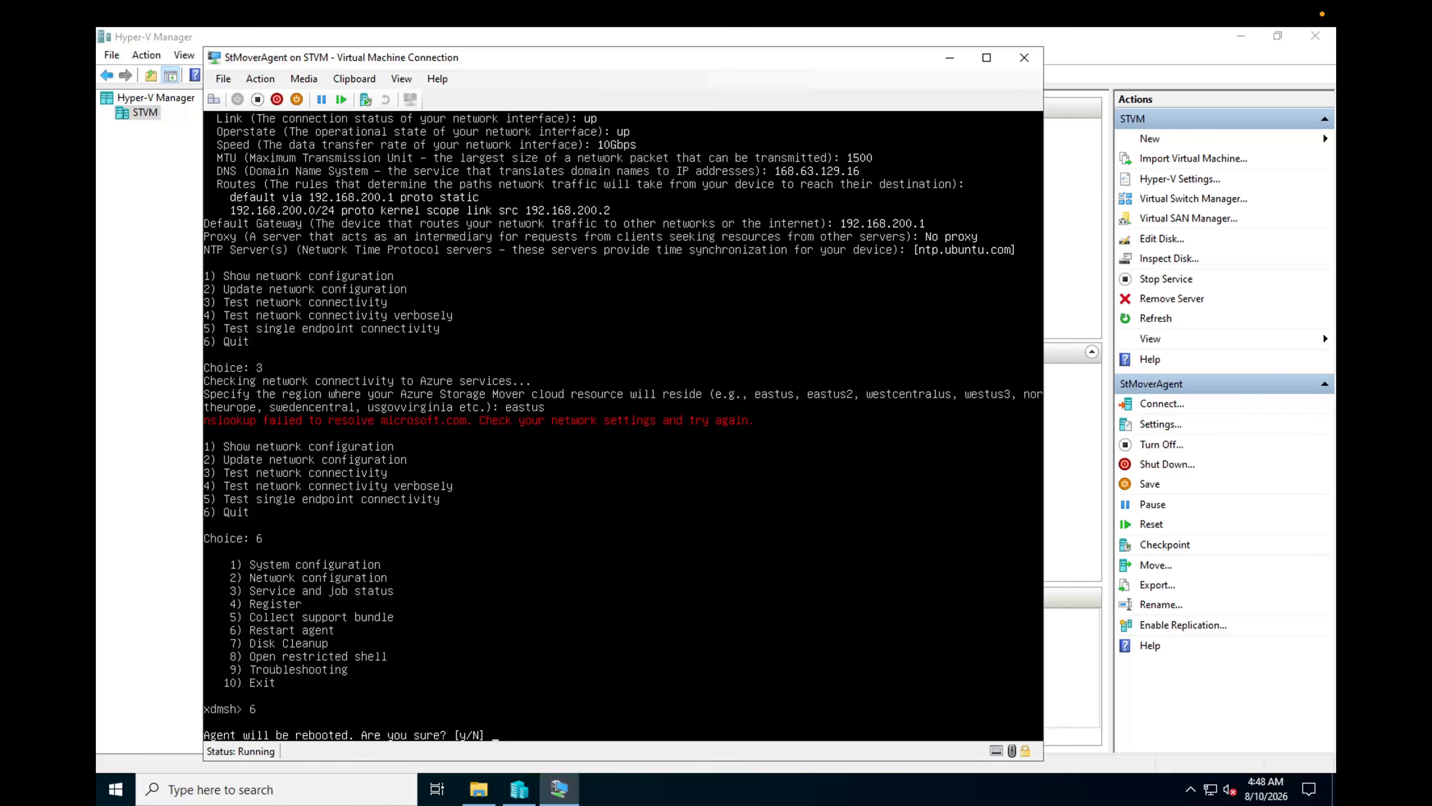
pyautogui.write('y')
pyautogui.press('Return')
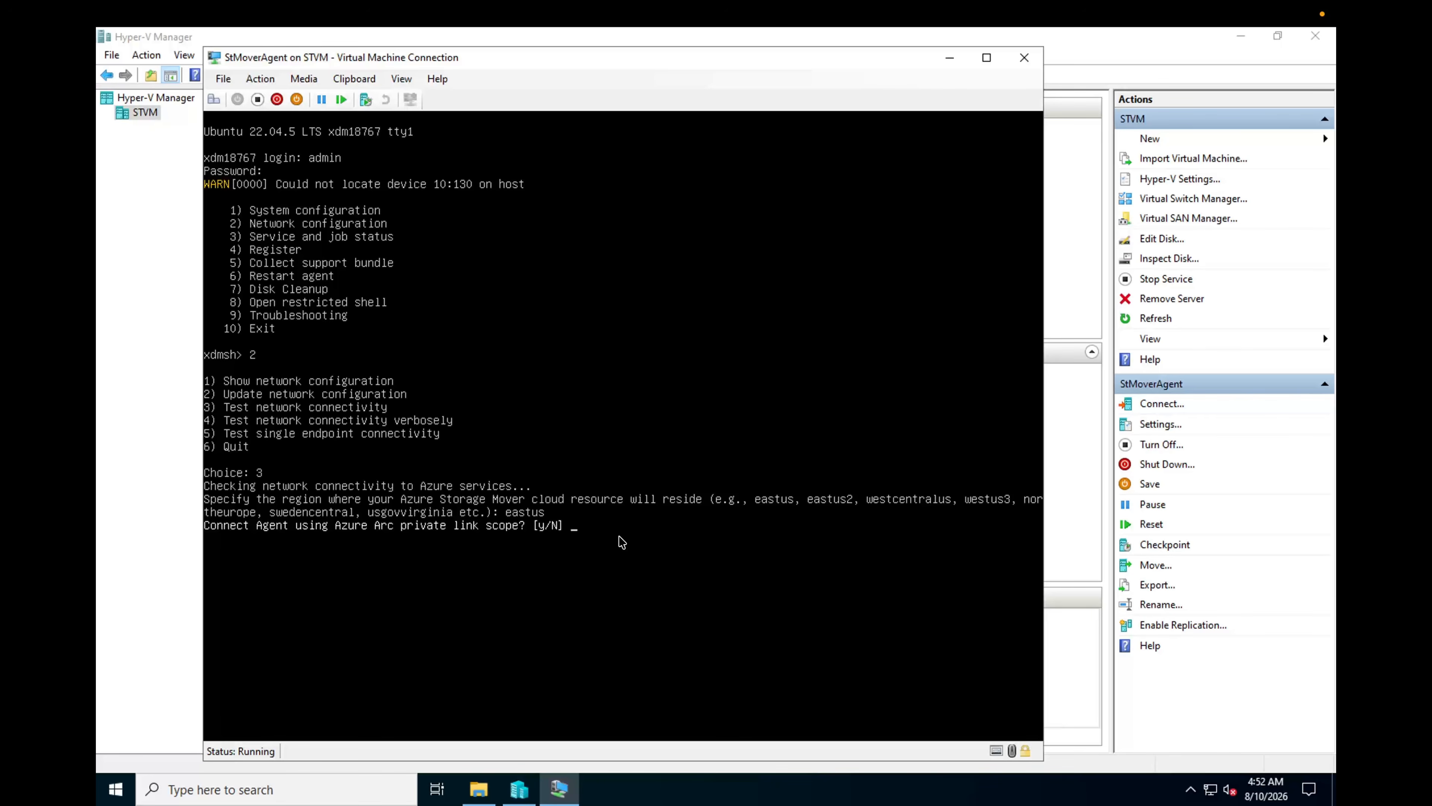
# Step: Run the Azure connectivity test without an Azure Arc private link scope, and return to the main options of the agent shell
pyautogui.write('n')
pyautogui.press('Return')
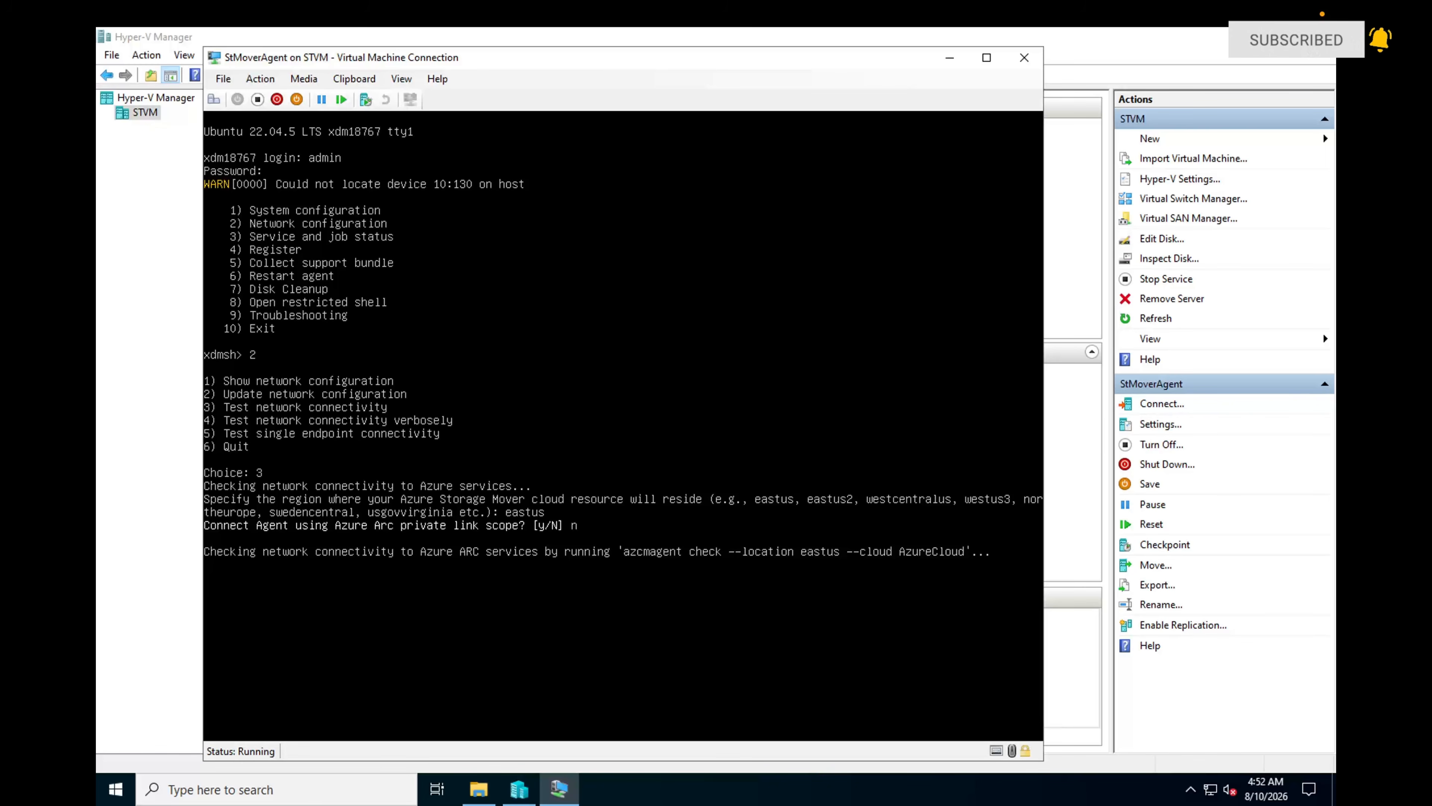
pyautogui.moveTo(97, 28)
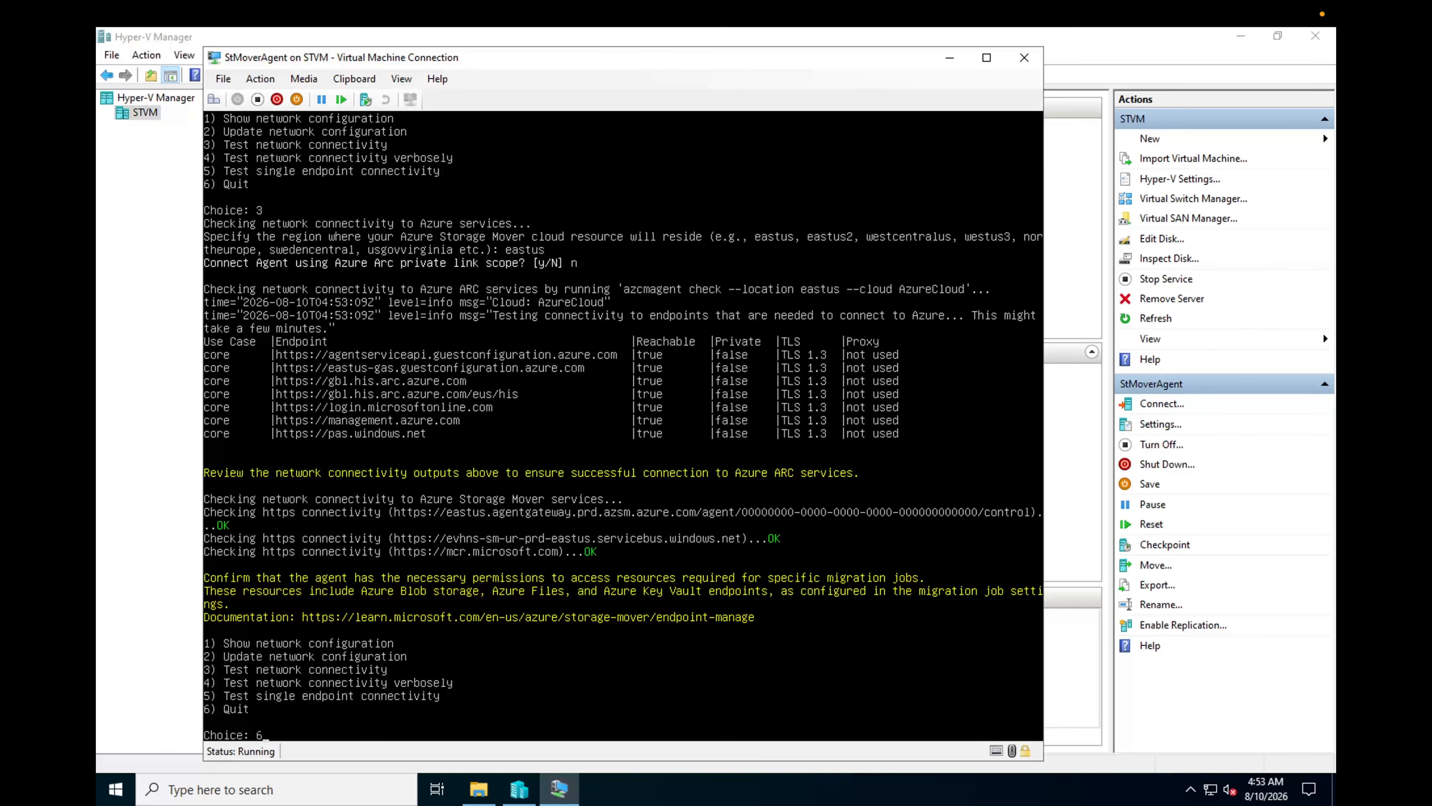
pyautogui.press('Return')
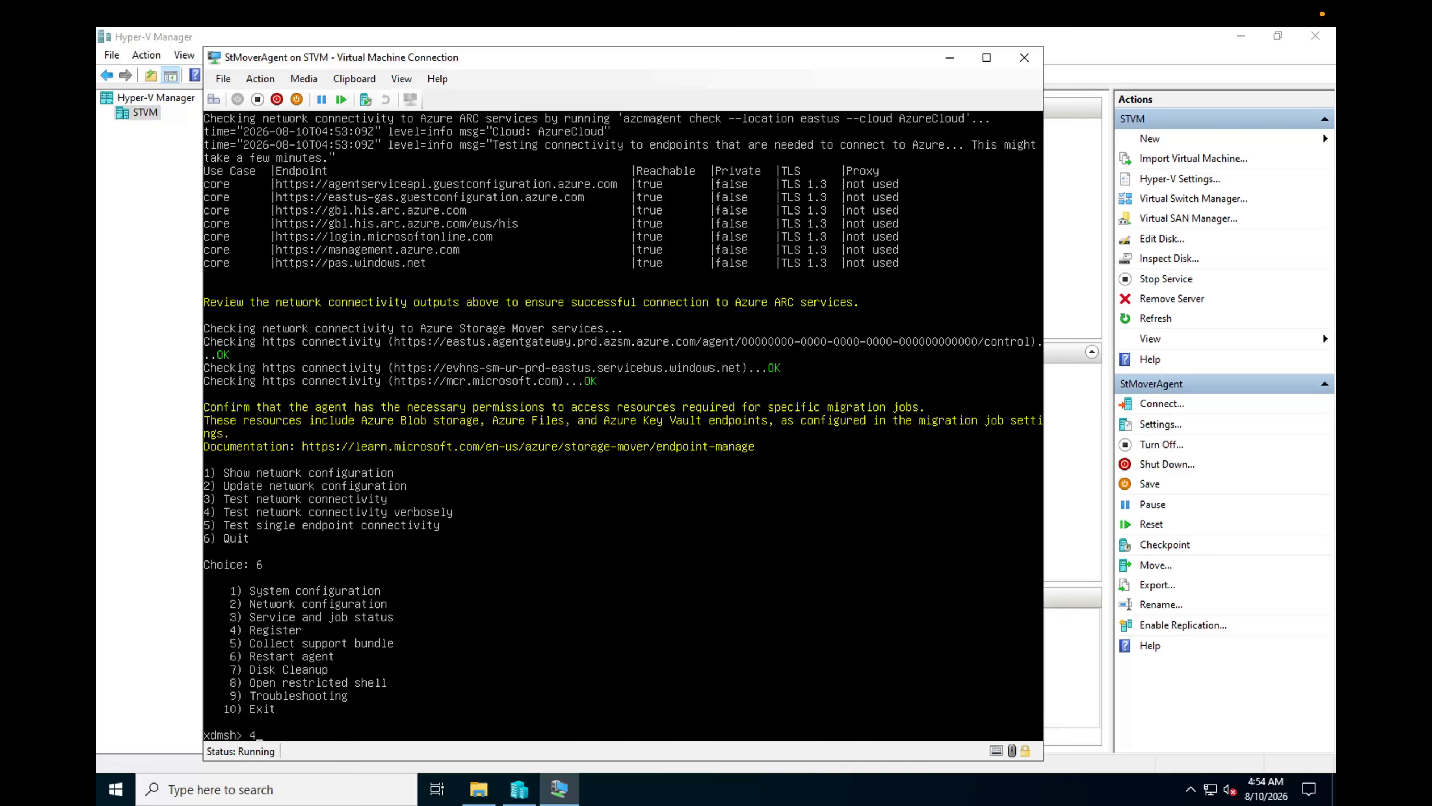
# Step: Begin registering the agent in region eastus without using an Azure Arc private link scope
pyautogui.press('Return')
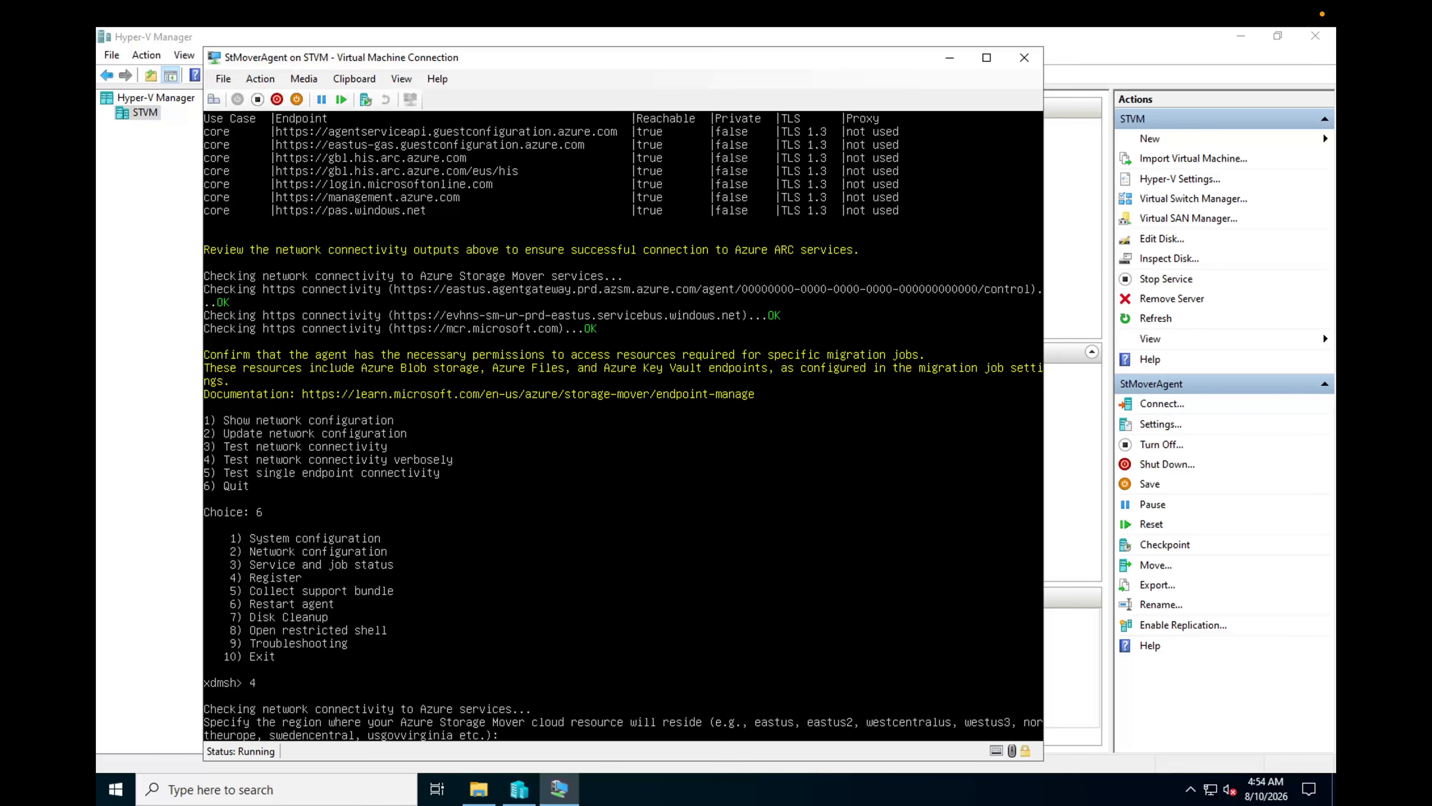
pyautogui.write('eastus')
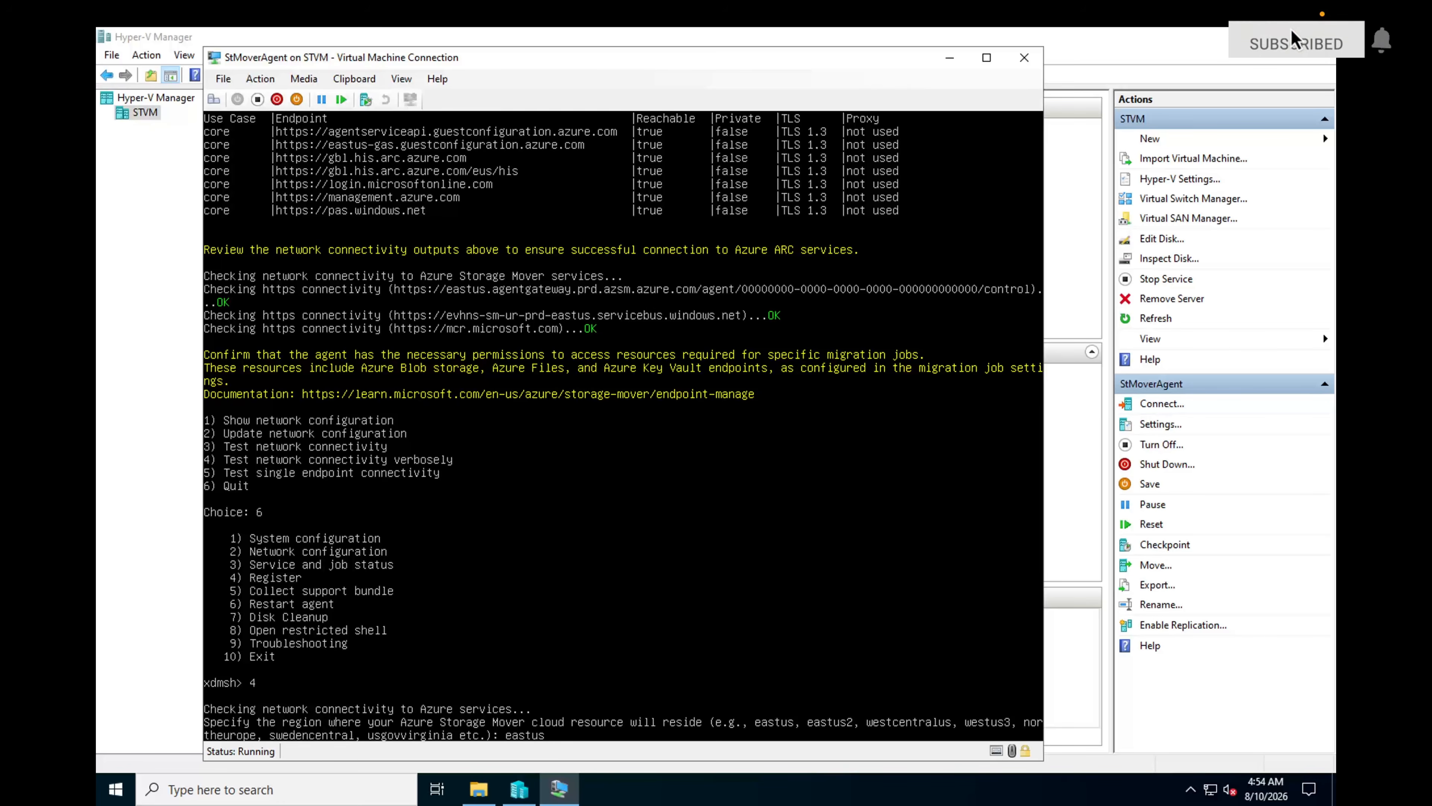
pyautogui.press('Return')
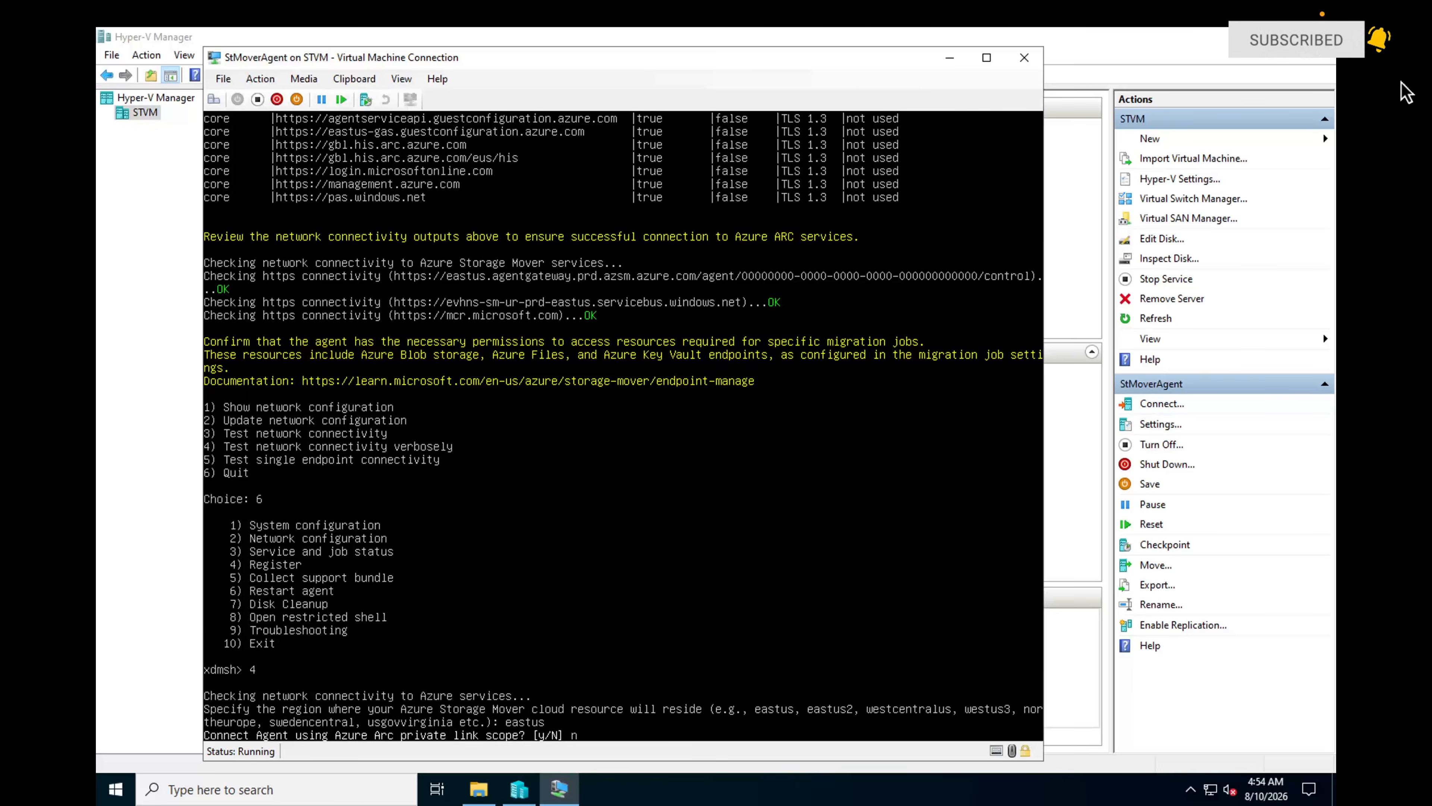
pyautogui.write('n')
pyautogui.press('Return')
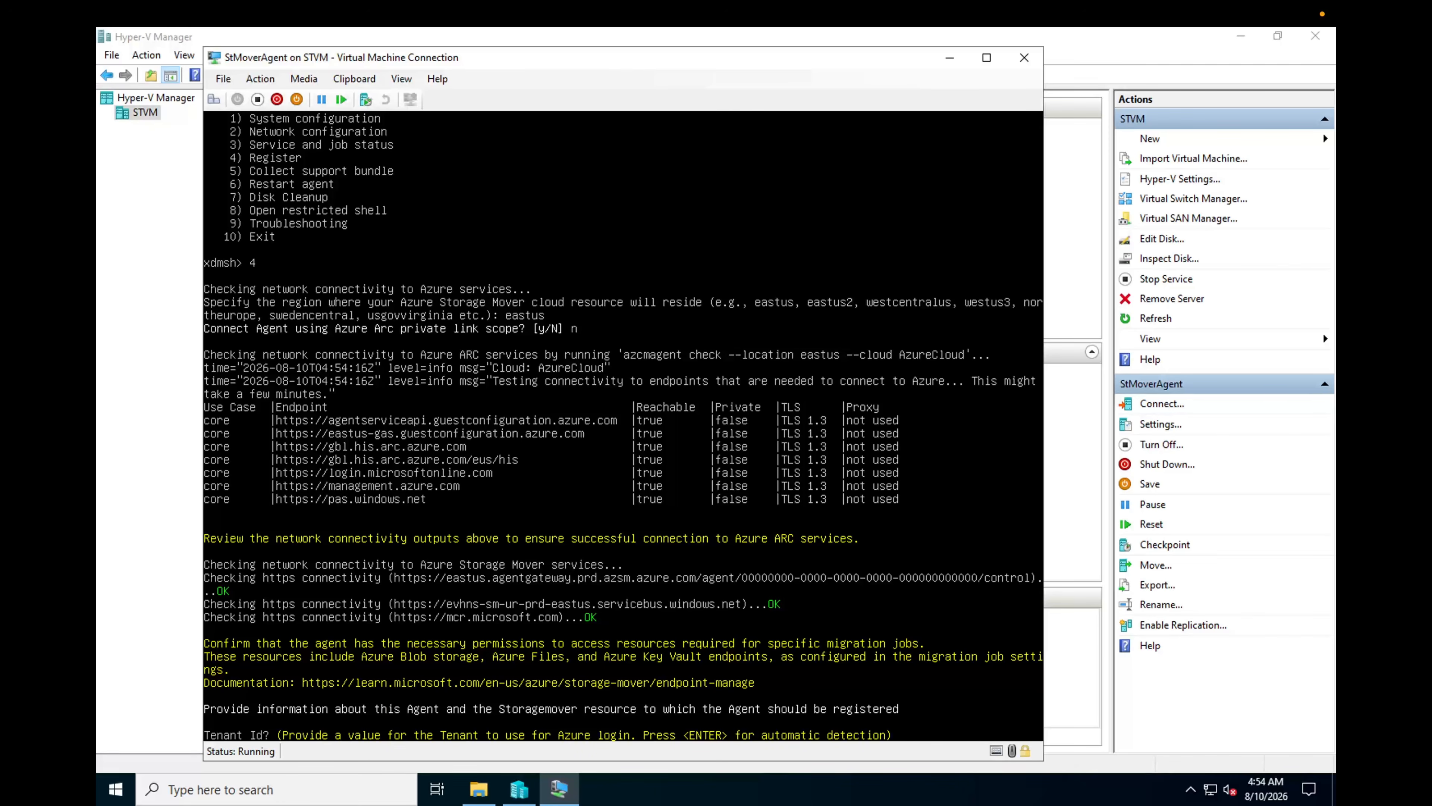
# Step: Let the tenant be detected automatically, submit the subscription ID, and set the resource group name to AzureWithUmesh
pyautogui.press('Return')
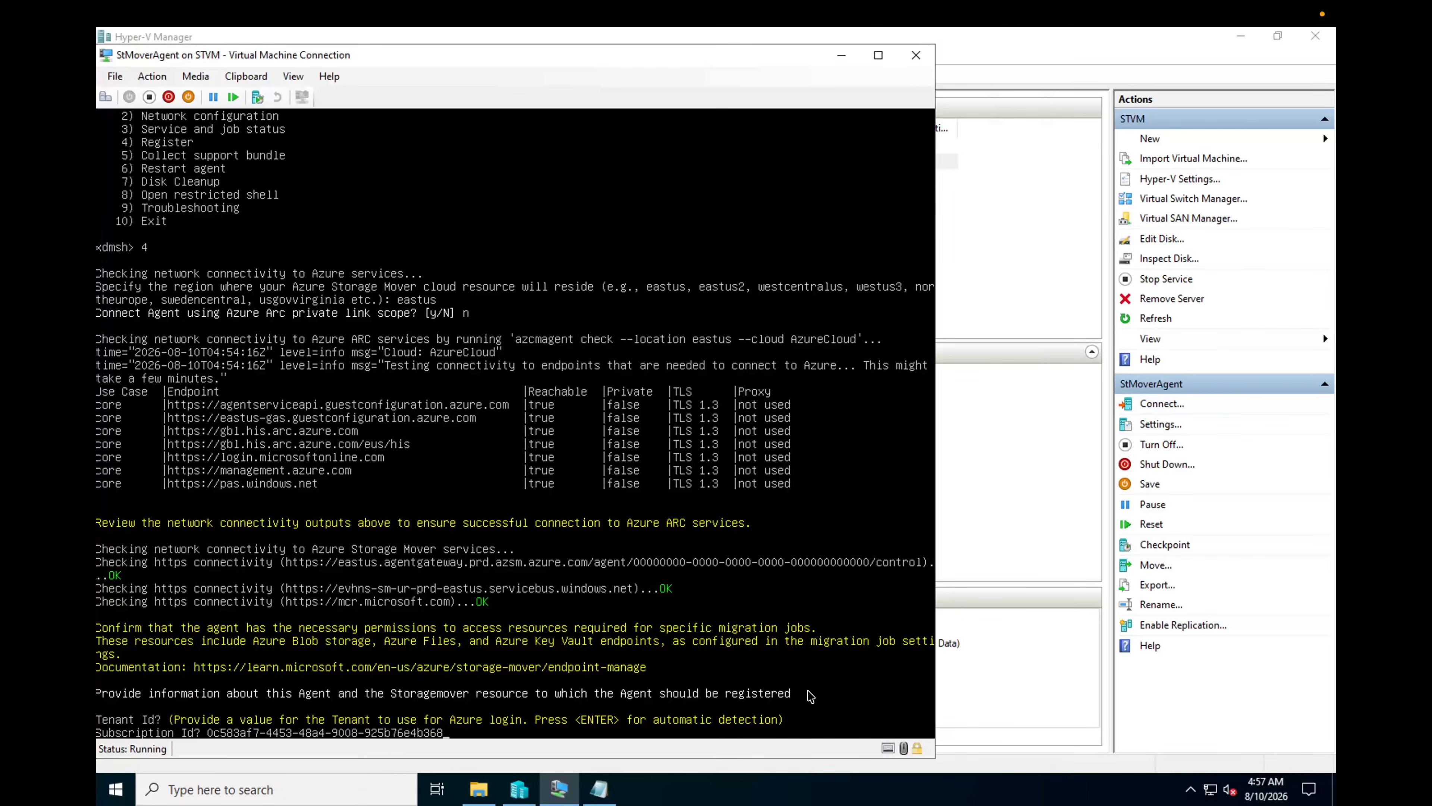
pyautogui.click(471, 723)
pyautogui.press('Return')
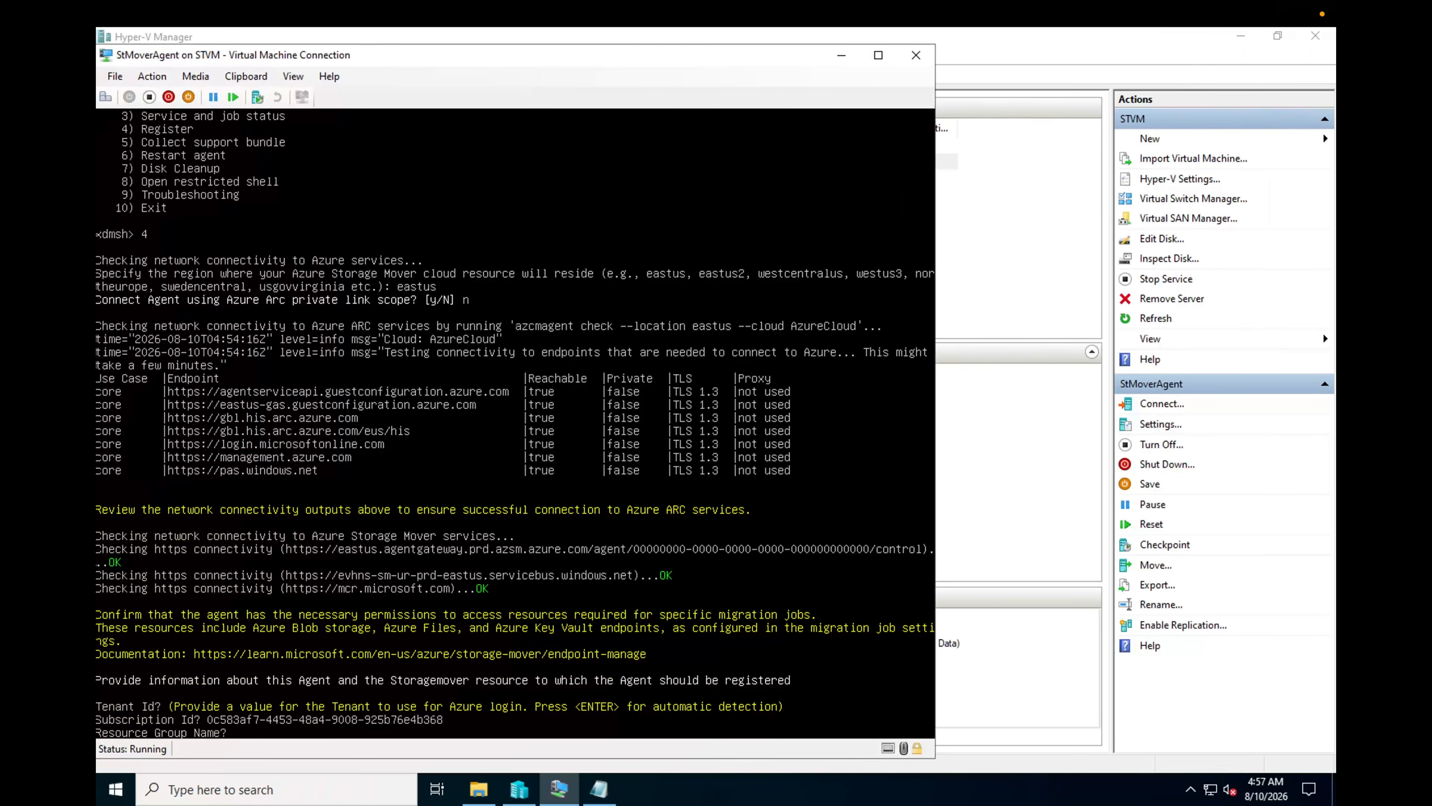
pyautogui.write('AzureWithUmesh')
pyautogui.press('Return')
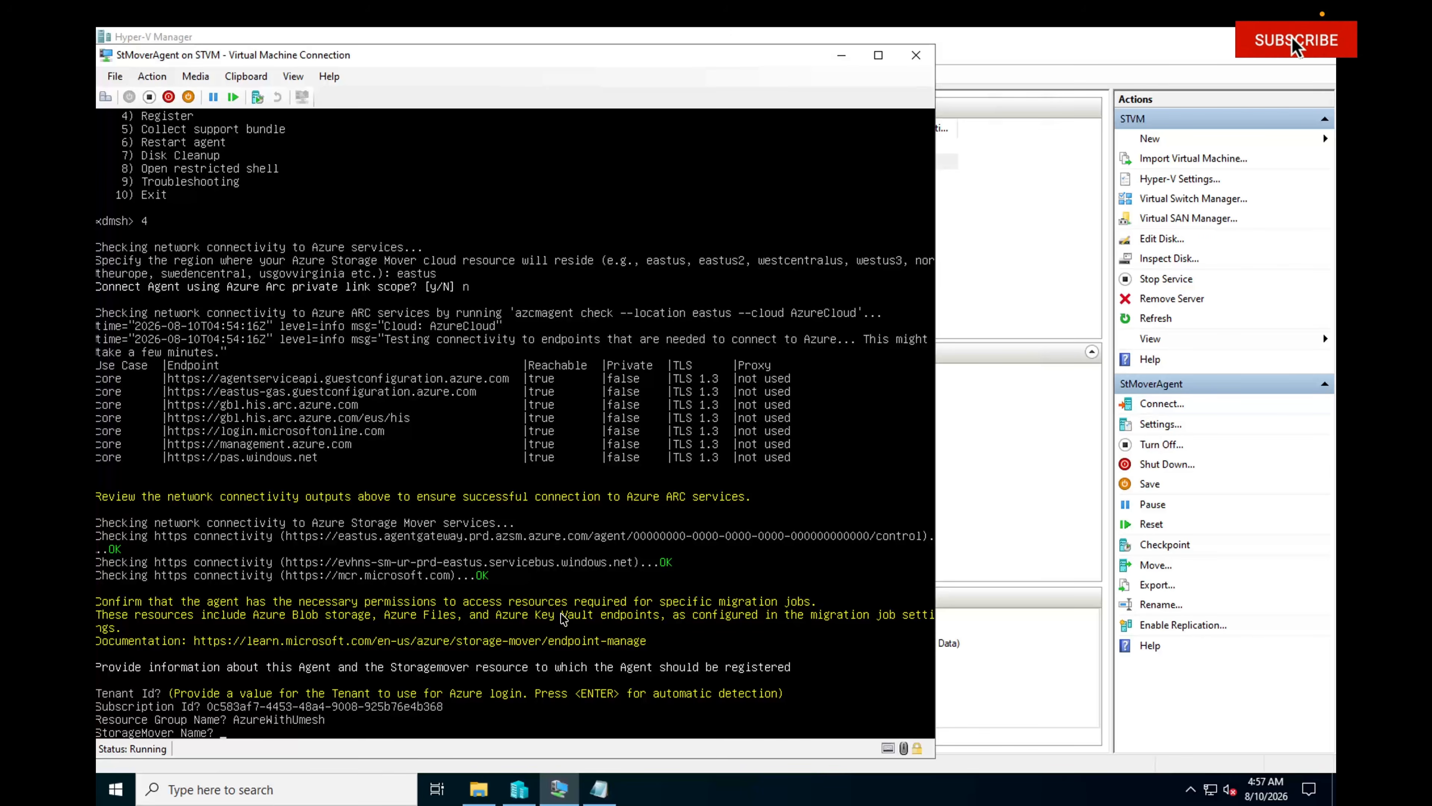
# Step: Check the storage mover's name in the Azure portal and enter StMoverDemo as the StorageMover name in the agent console
pyautogui.hotkey('ctrl', 'Right')
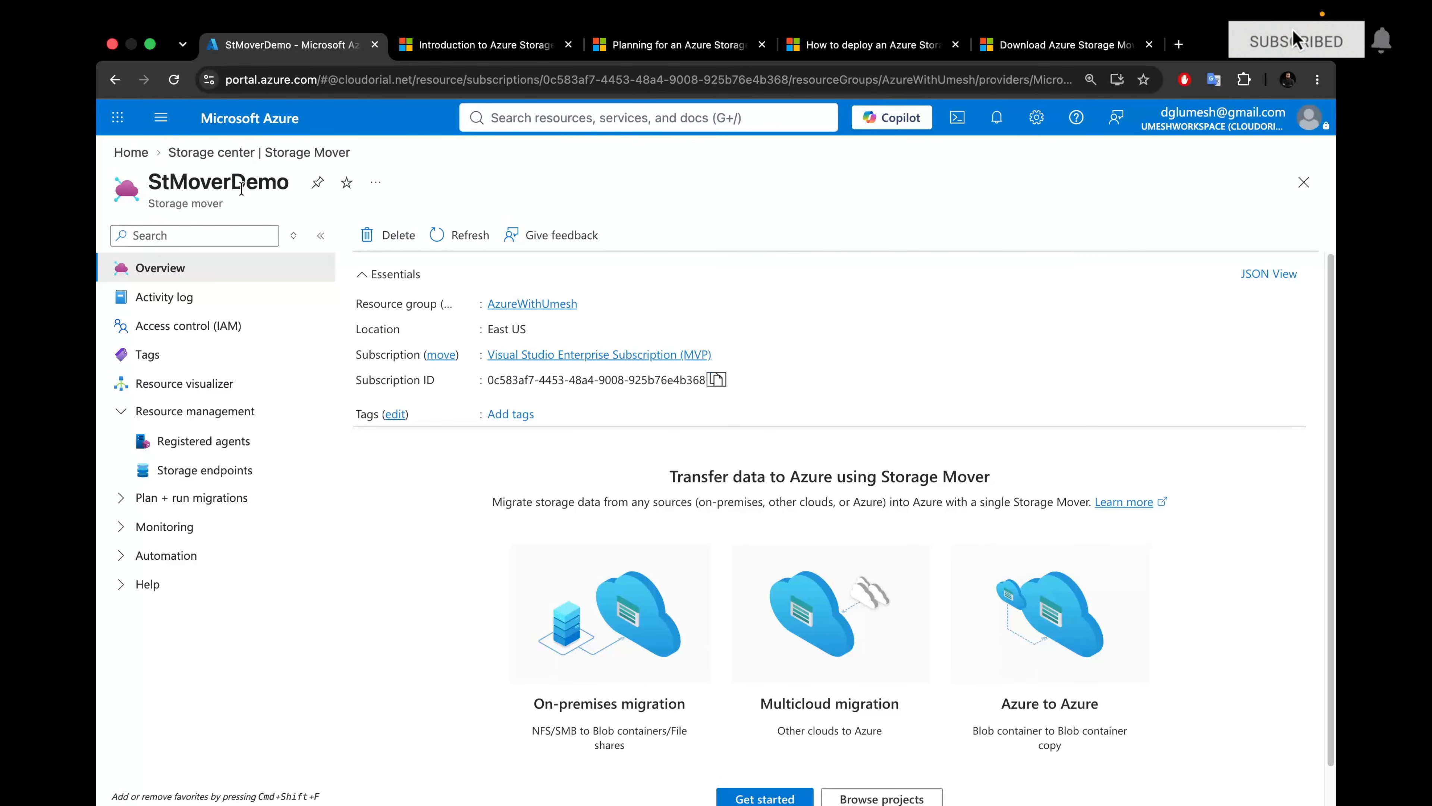
pyautogui.hotkey('ctrl', 'Left')
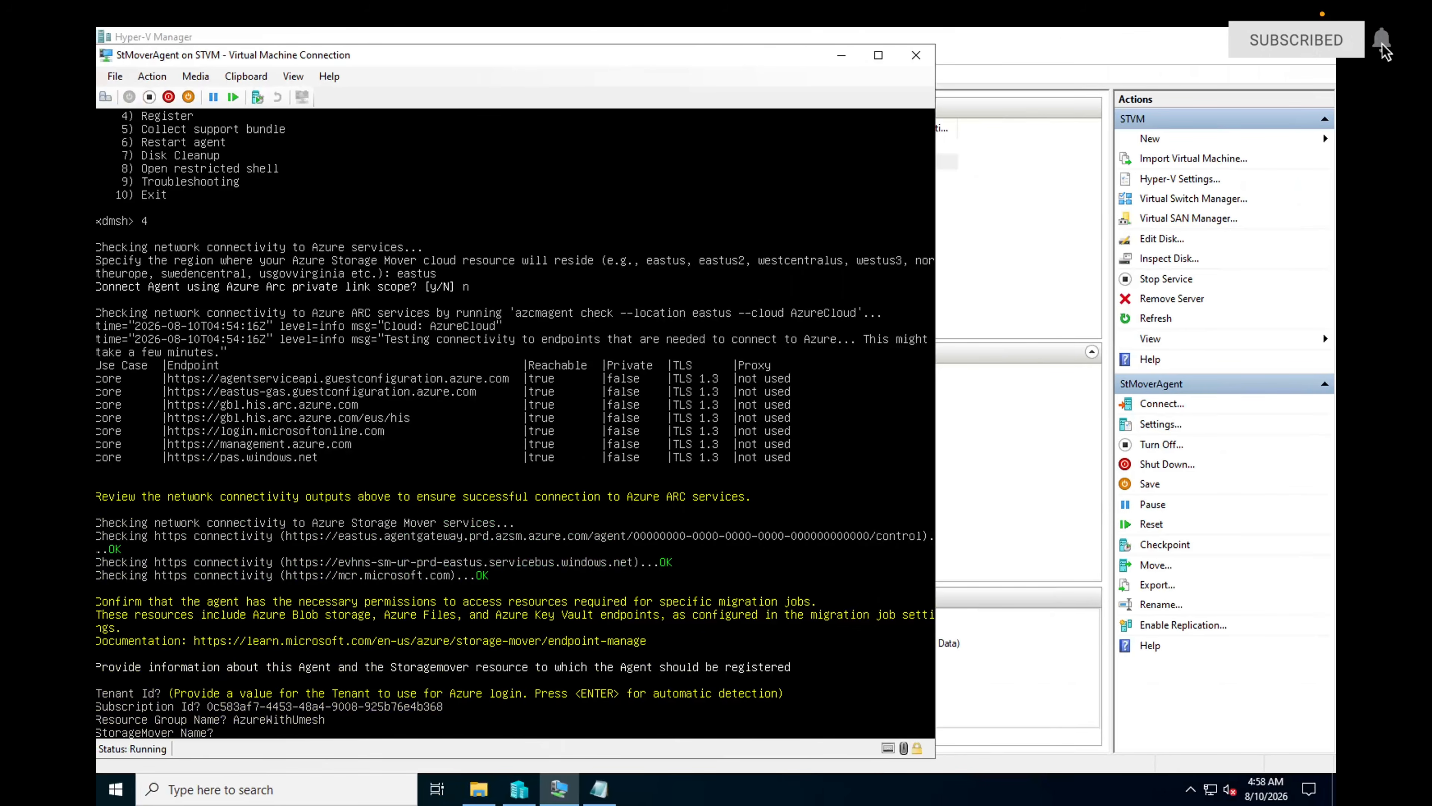
pyautogui.write('StMoverDemo')
pyautogui.press('Return')
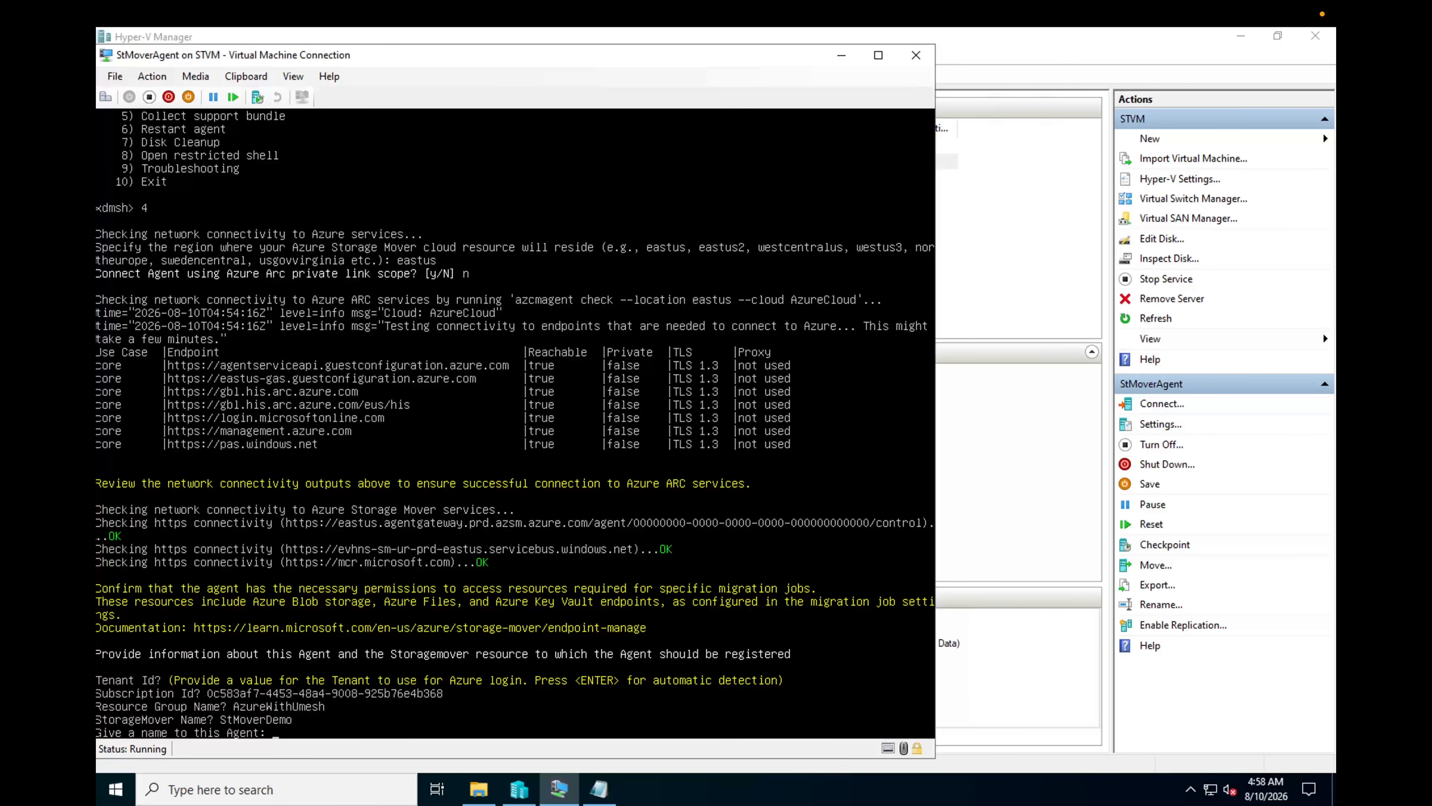
# Step: Name the agent StorageMoverAgt, skip the Azure Arc machine tags, and reposition the console window
pyautogui.write('StorageMoverAgt')
pyautogui.press('Return')
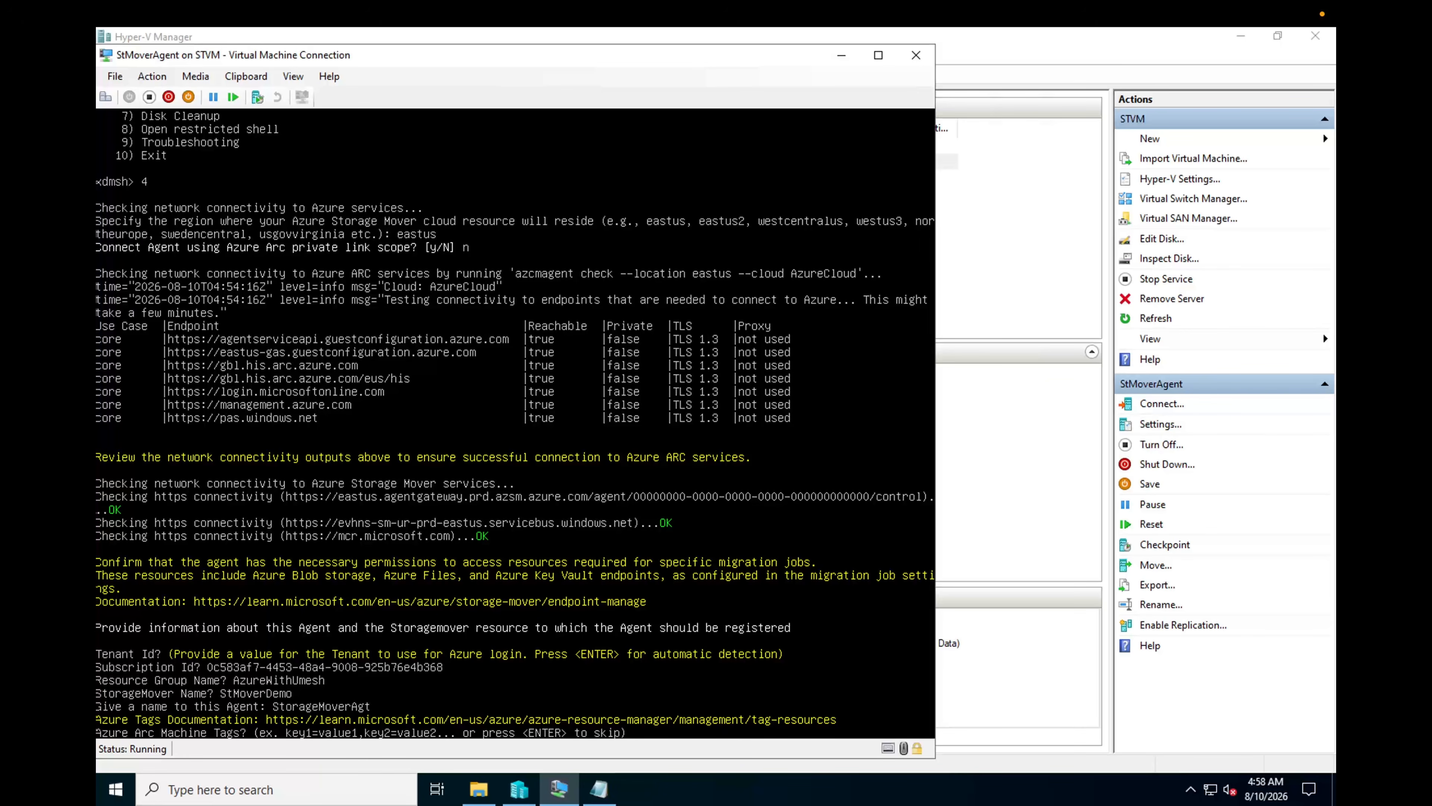
pyautogui.press('Return')
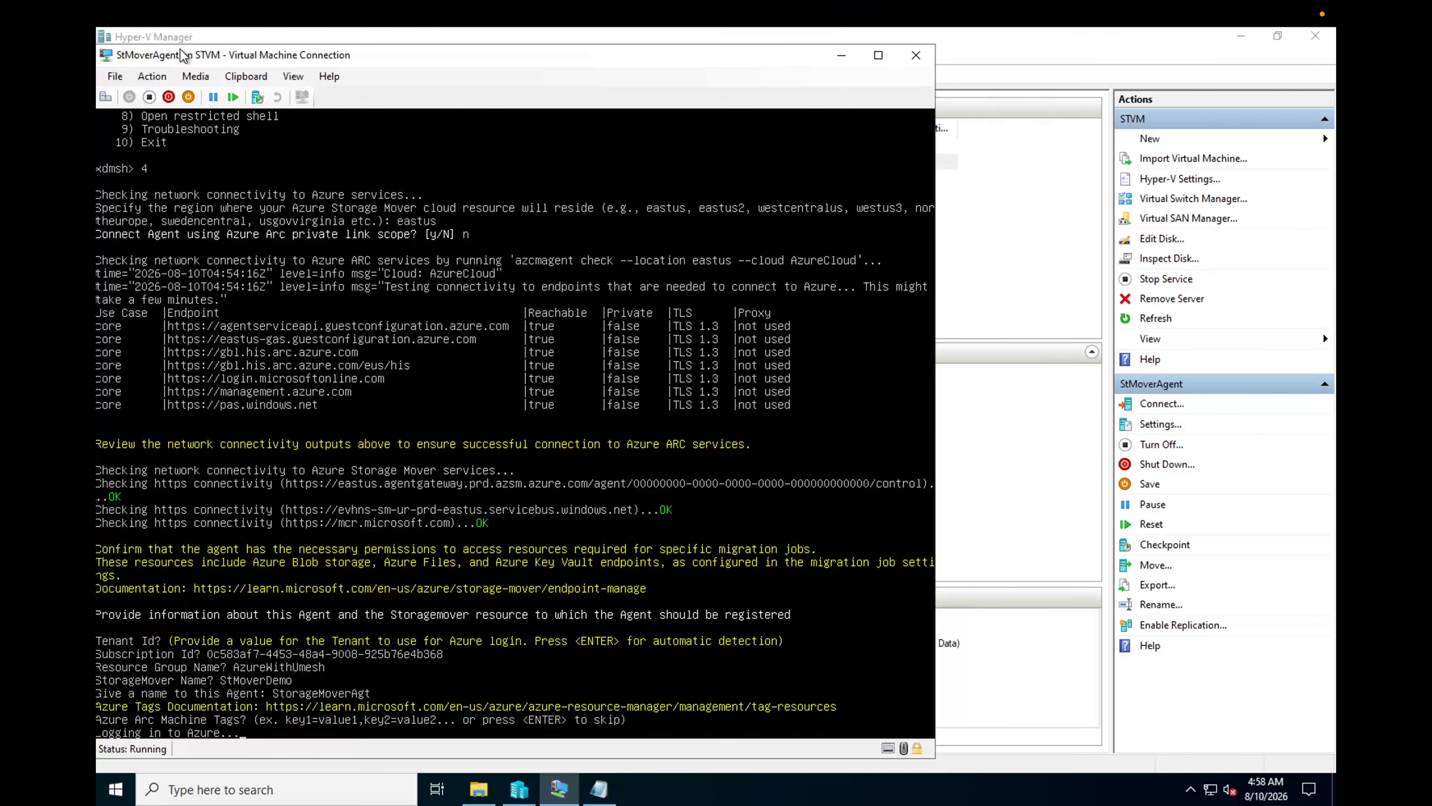
pyautogui.moveTo(253, 56); pyautogui.dragTo(347, 57)
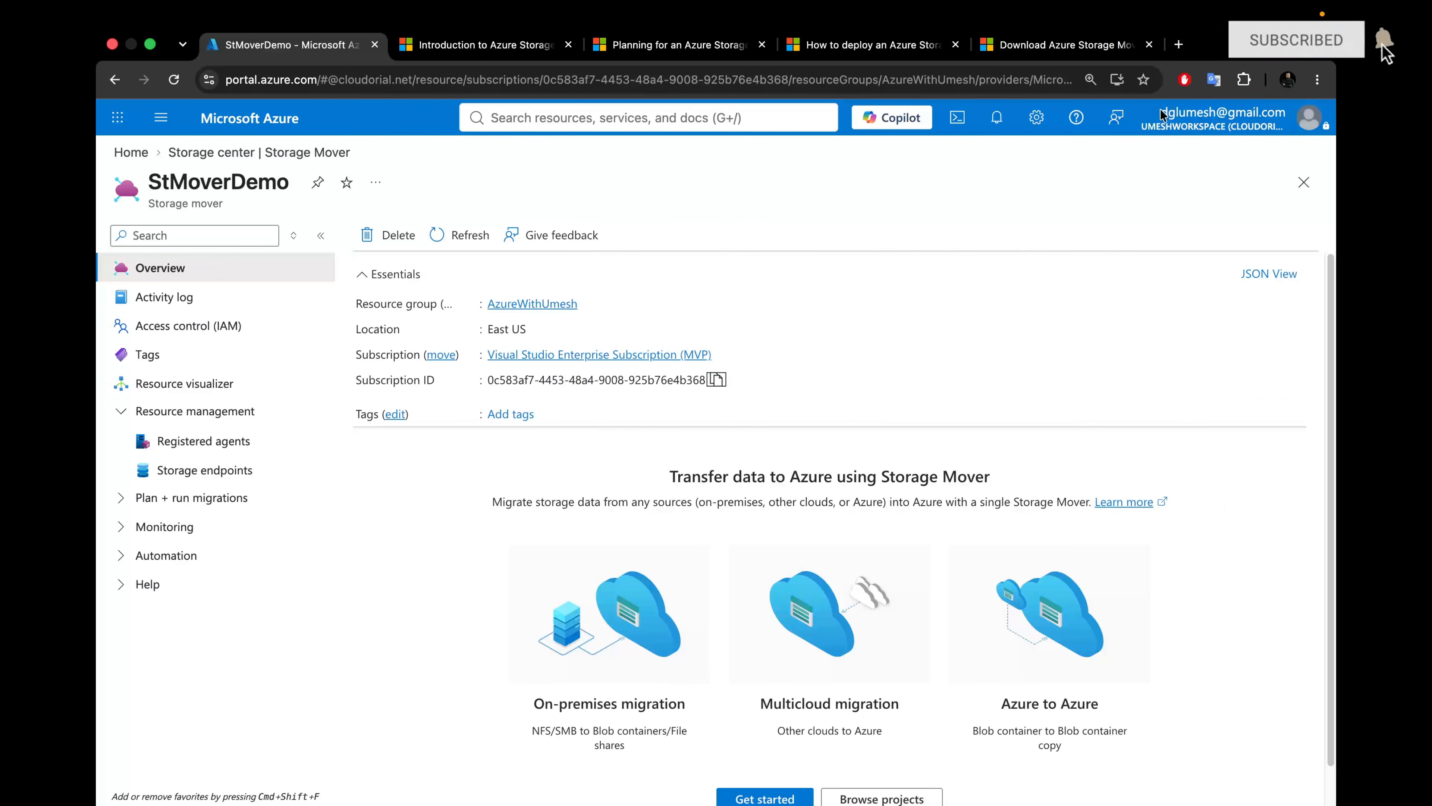
# Step: Load the device sign-in page login.microsoft.com/device in place of the Storage Mover agent download page
pyautogui.click(1066, 45)
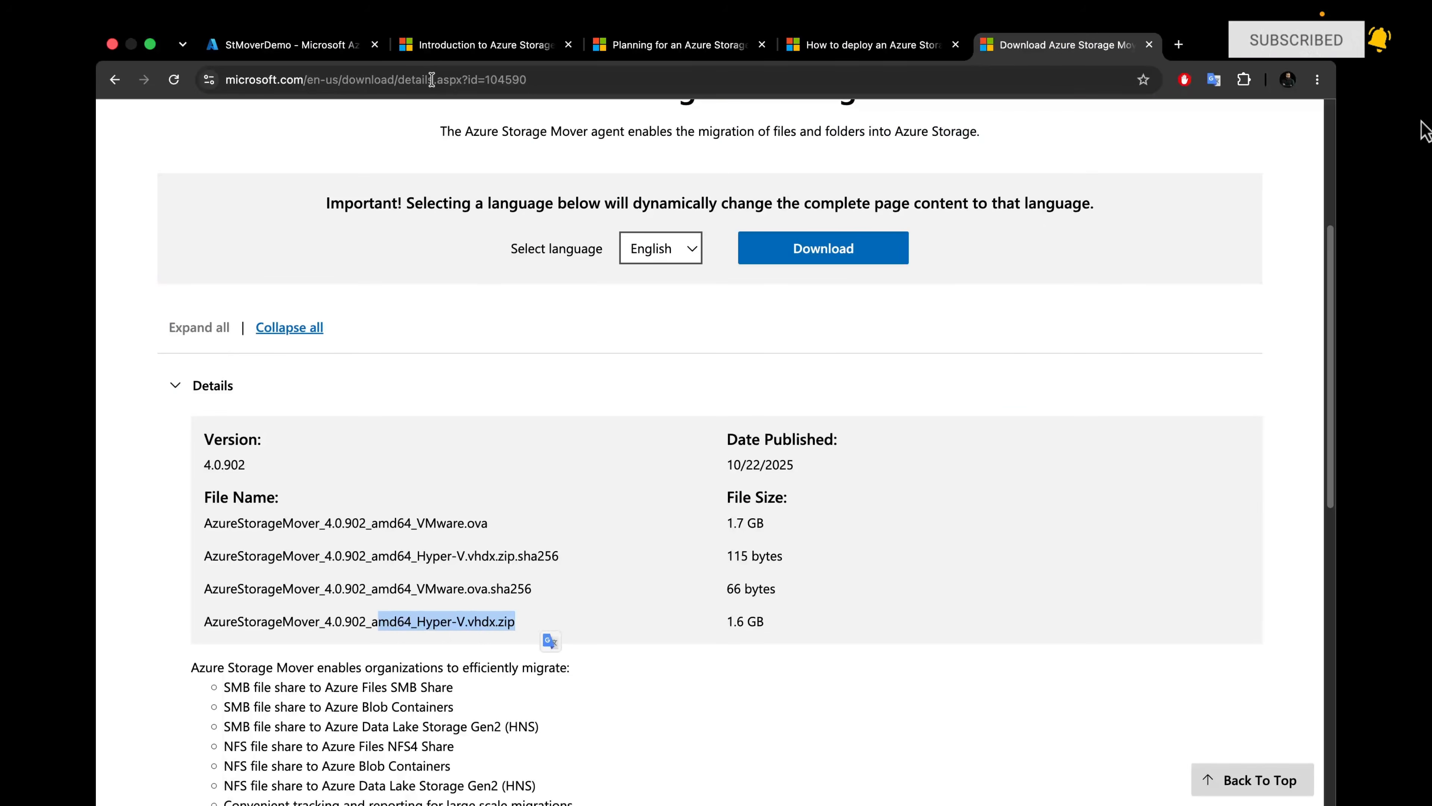
pyautogui.click(434, 79)
pyautogui.write('log')
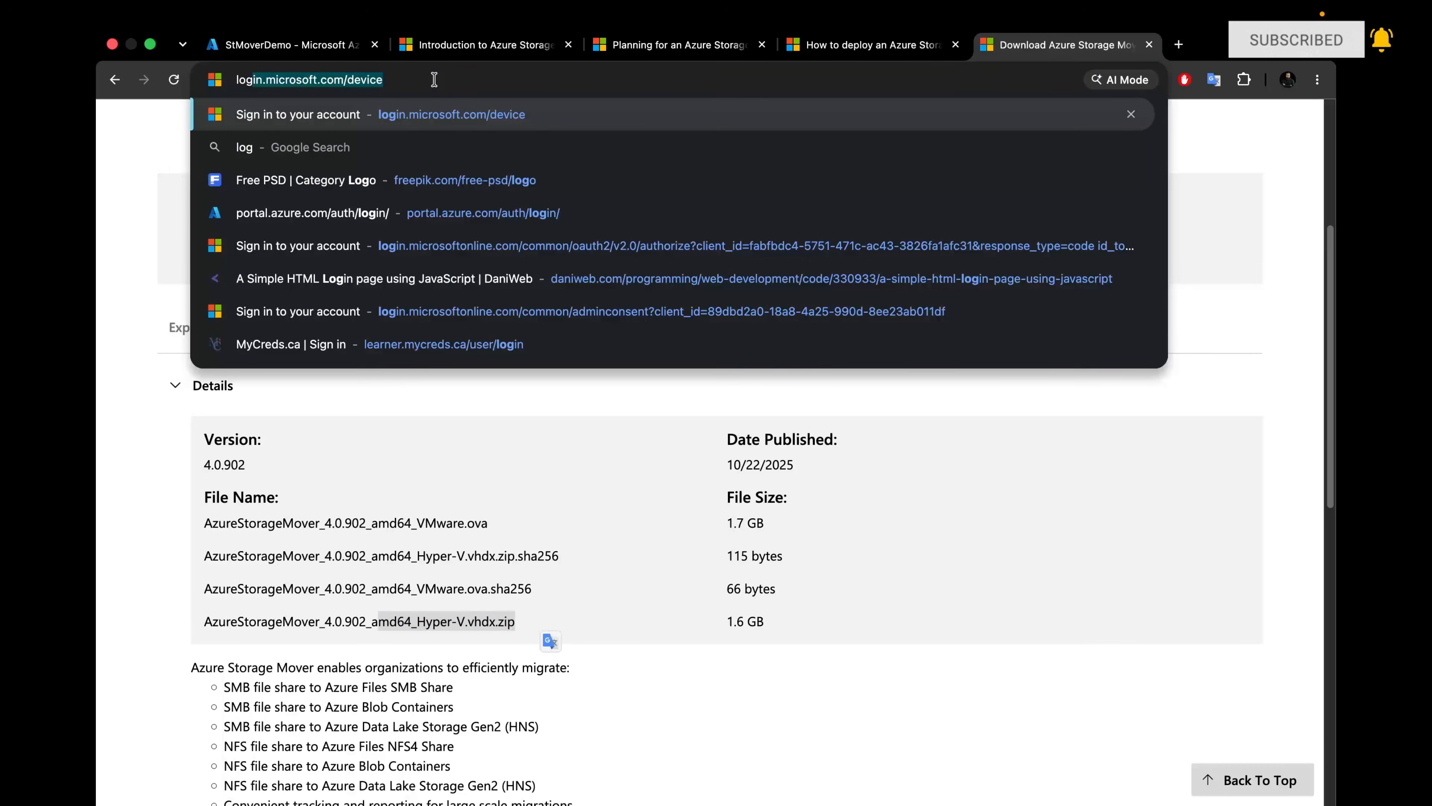
pyautogui.press('Return')
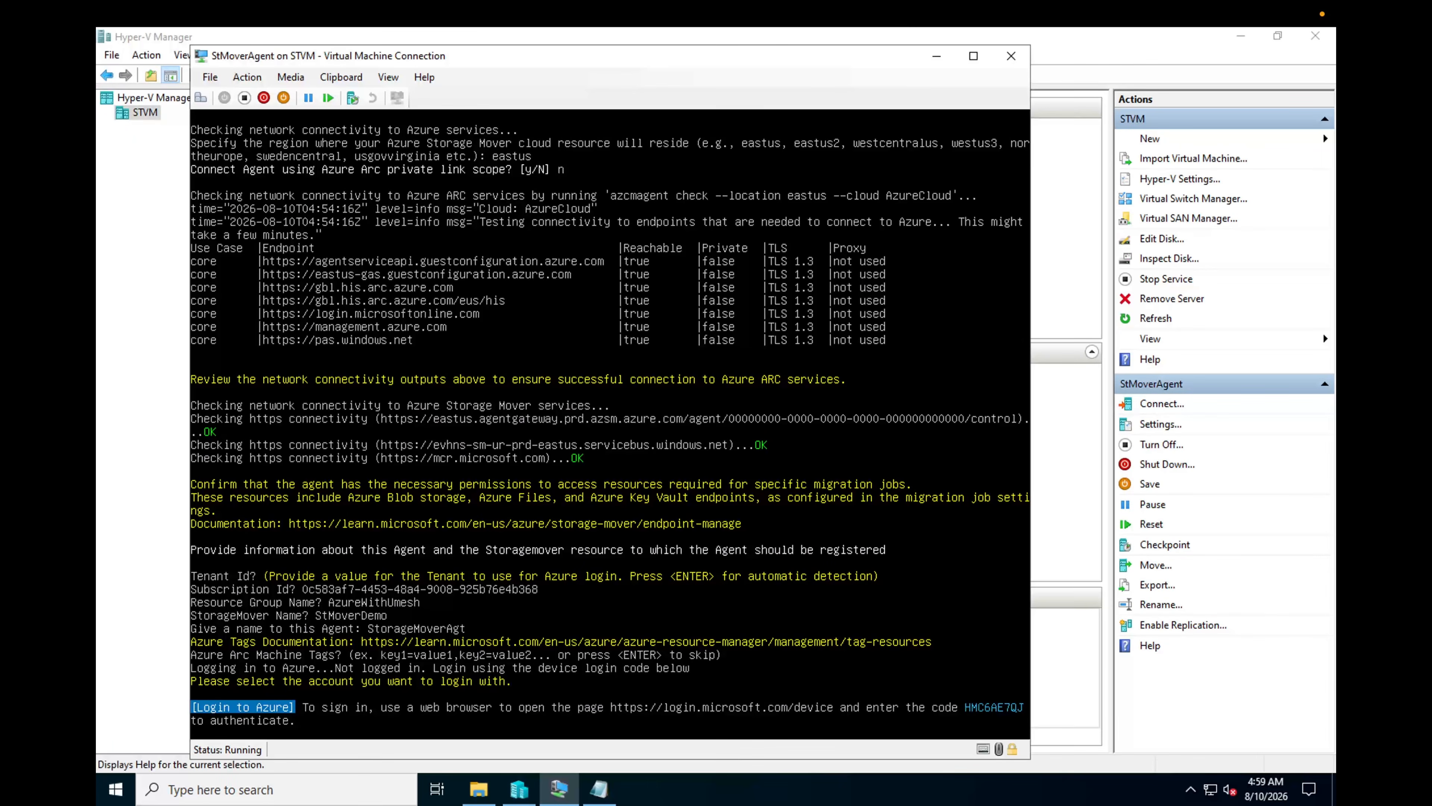
# Step: Enter the device login code shown in the agent console and approve the Microsoft Azure PowerShell sign-in
pyautogui.hotkey('ctrl', 'Right')
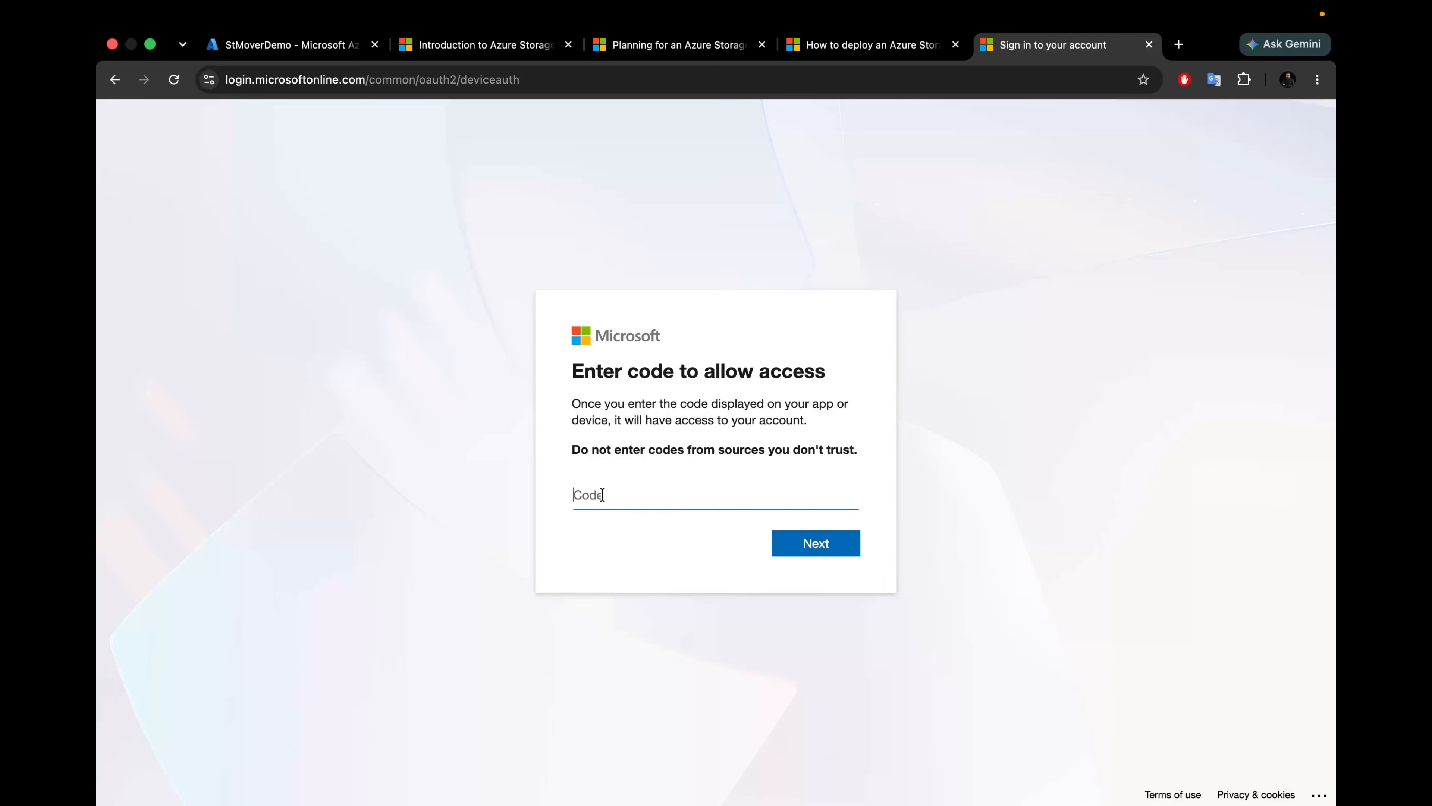
pyautogui.write('HMC6AE7QJ')
pyautogui.click(828, 543)
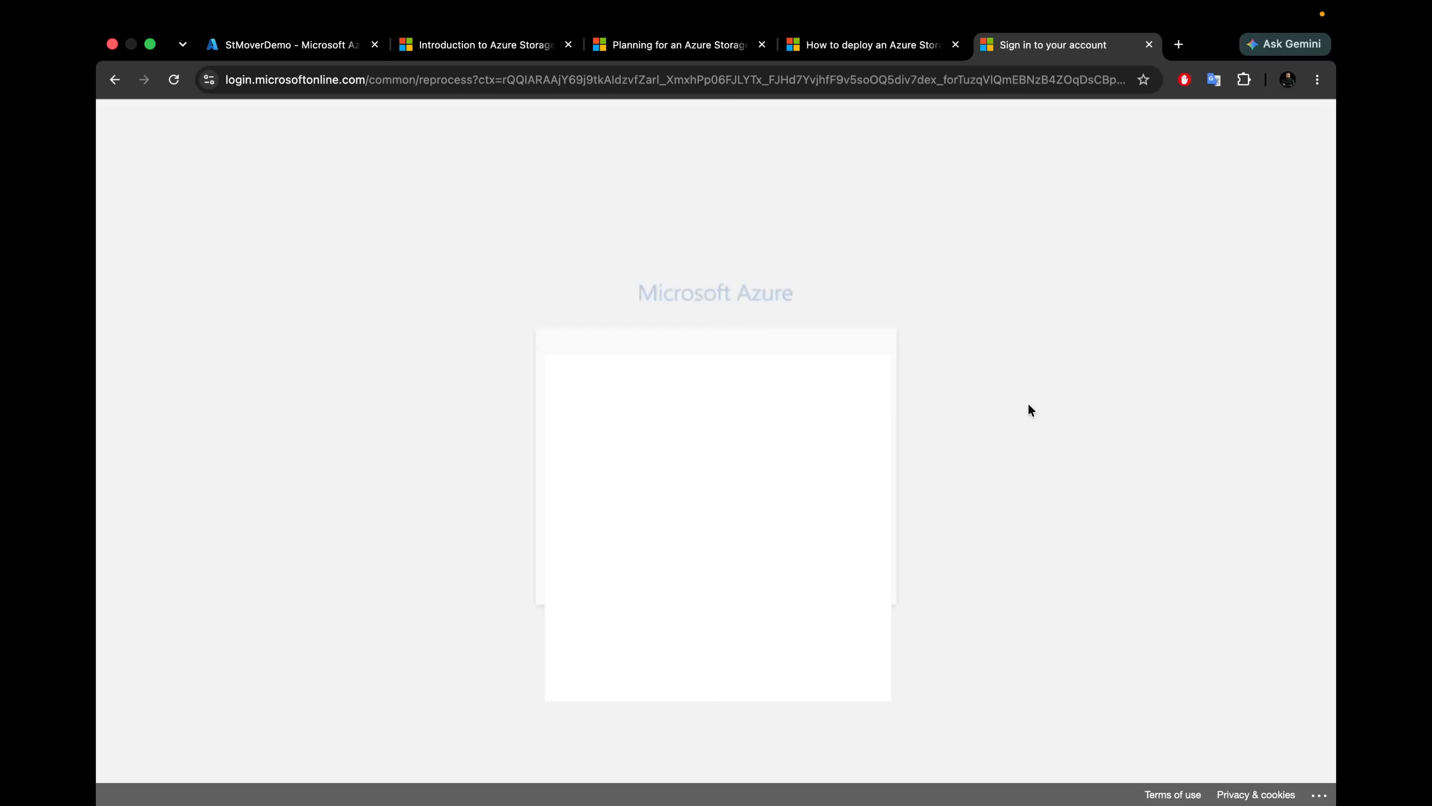
pyautogui.click(789, 551)
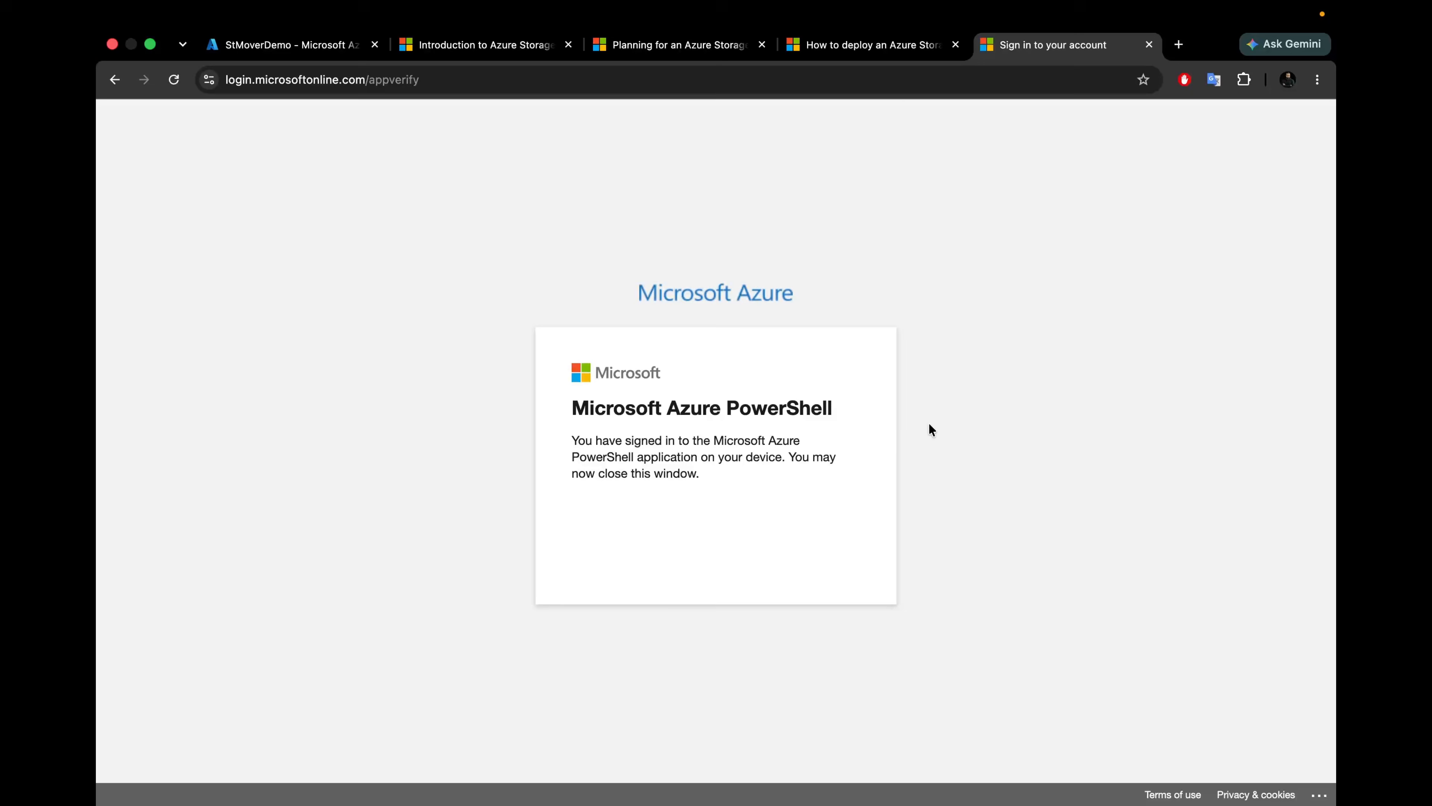
# Step: Check the registration outcome in the agent console and examine StMoverDemo's registered agents in the Azure portal
pyautogui.hotkey('ctrl', 'Left')
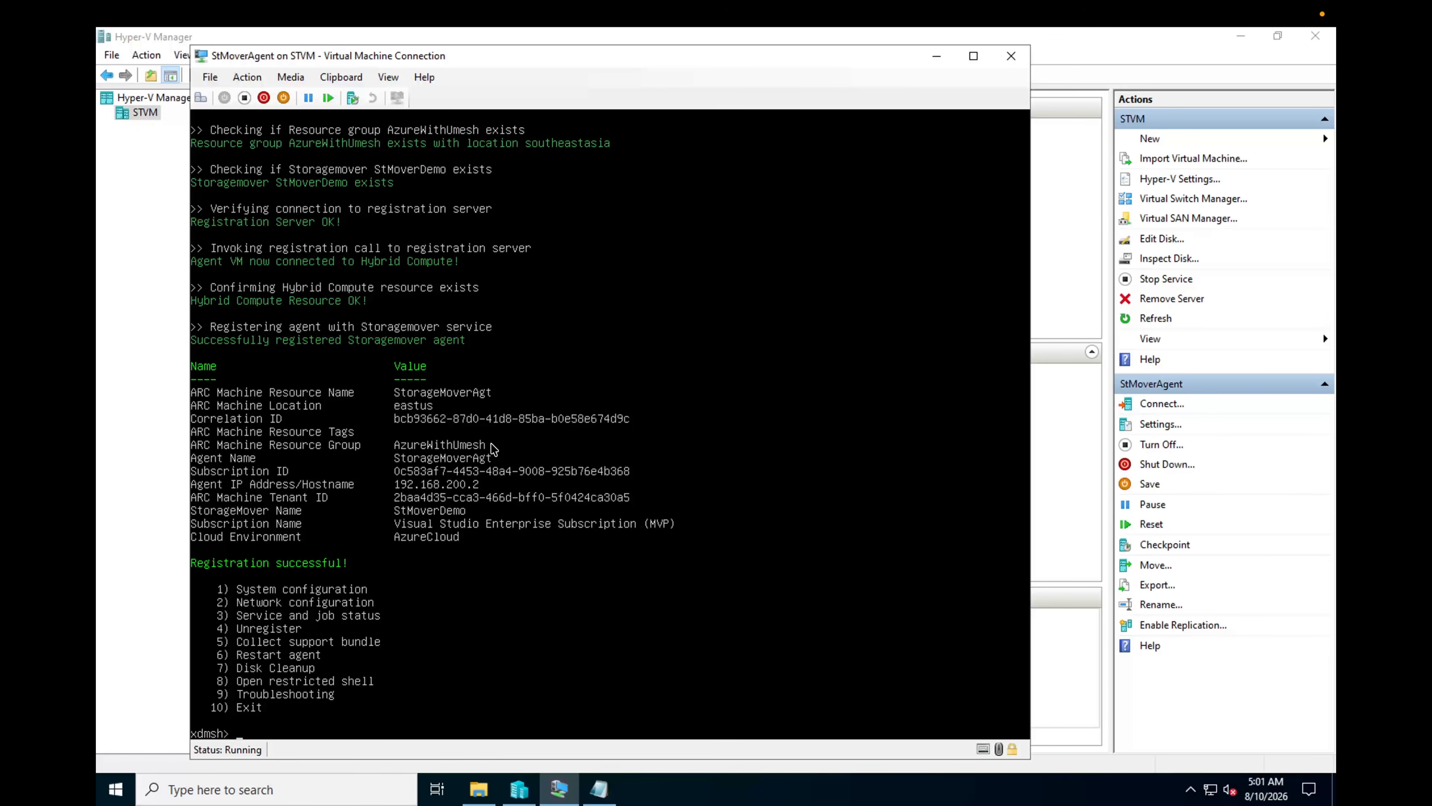
pyautogui.hotkey('ctrl', 'Right')
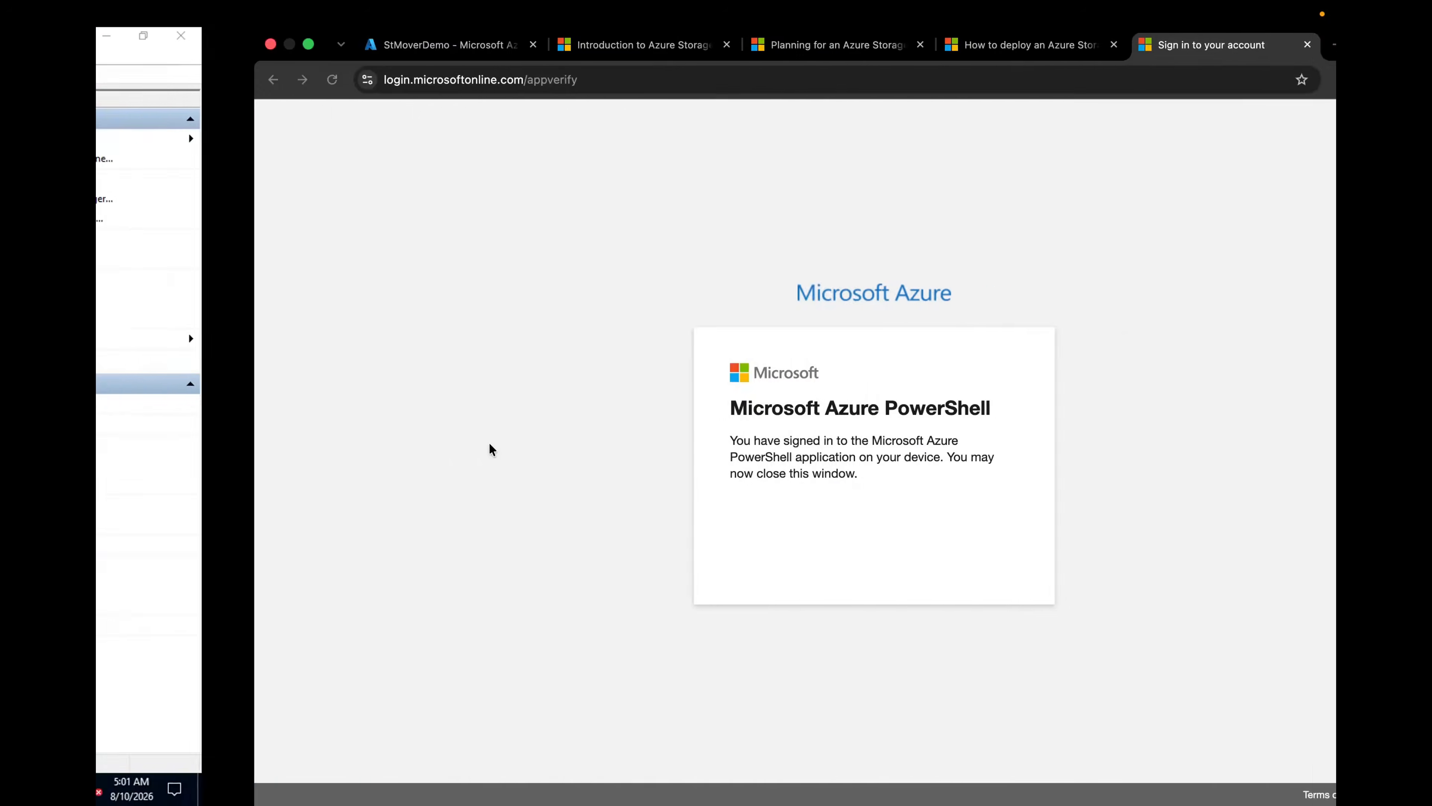
pyautogui.click(262, 49)
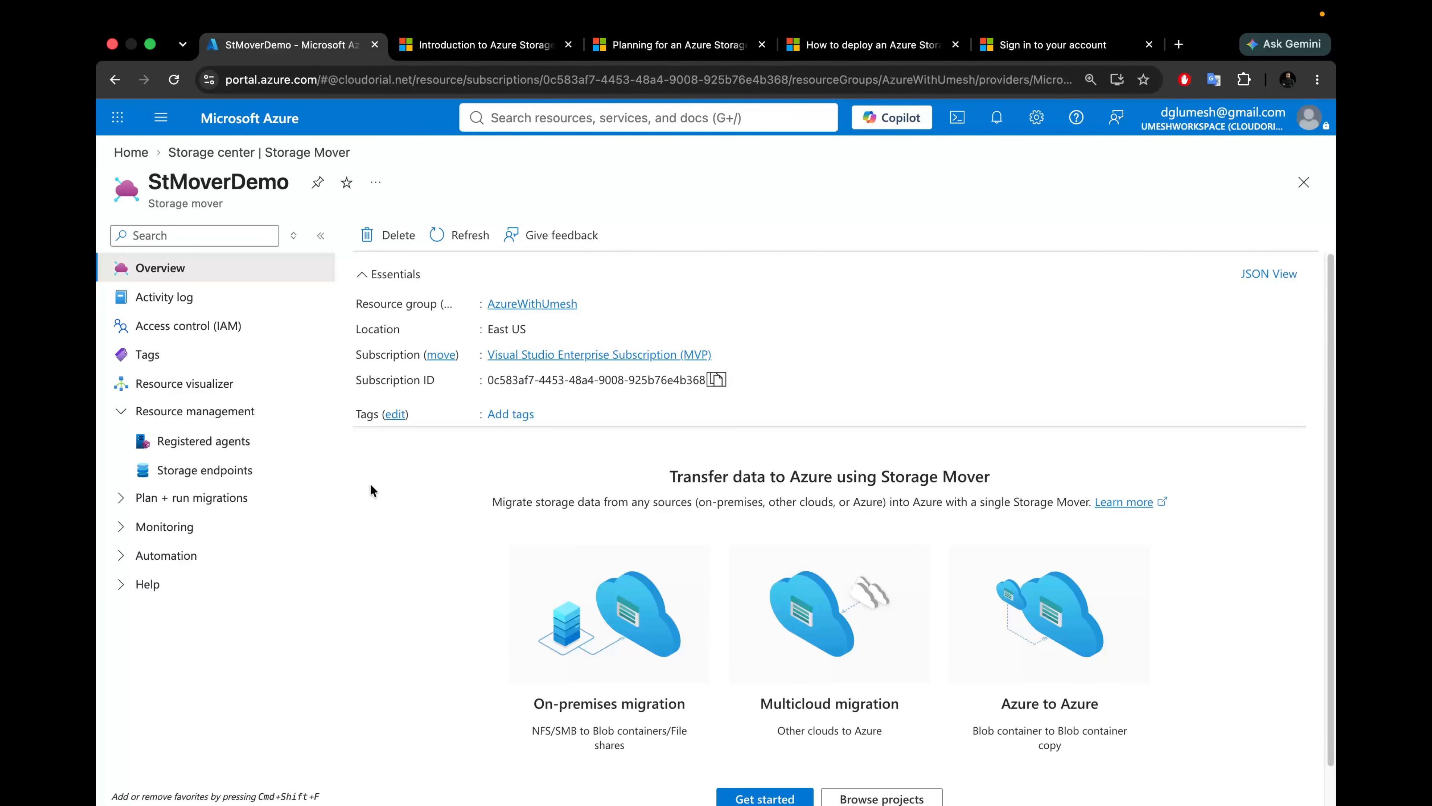
pyautogui.click(176, 452)
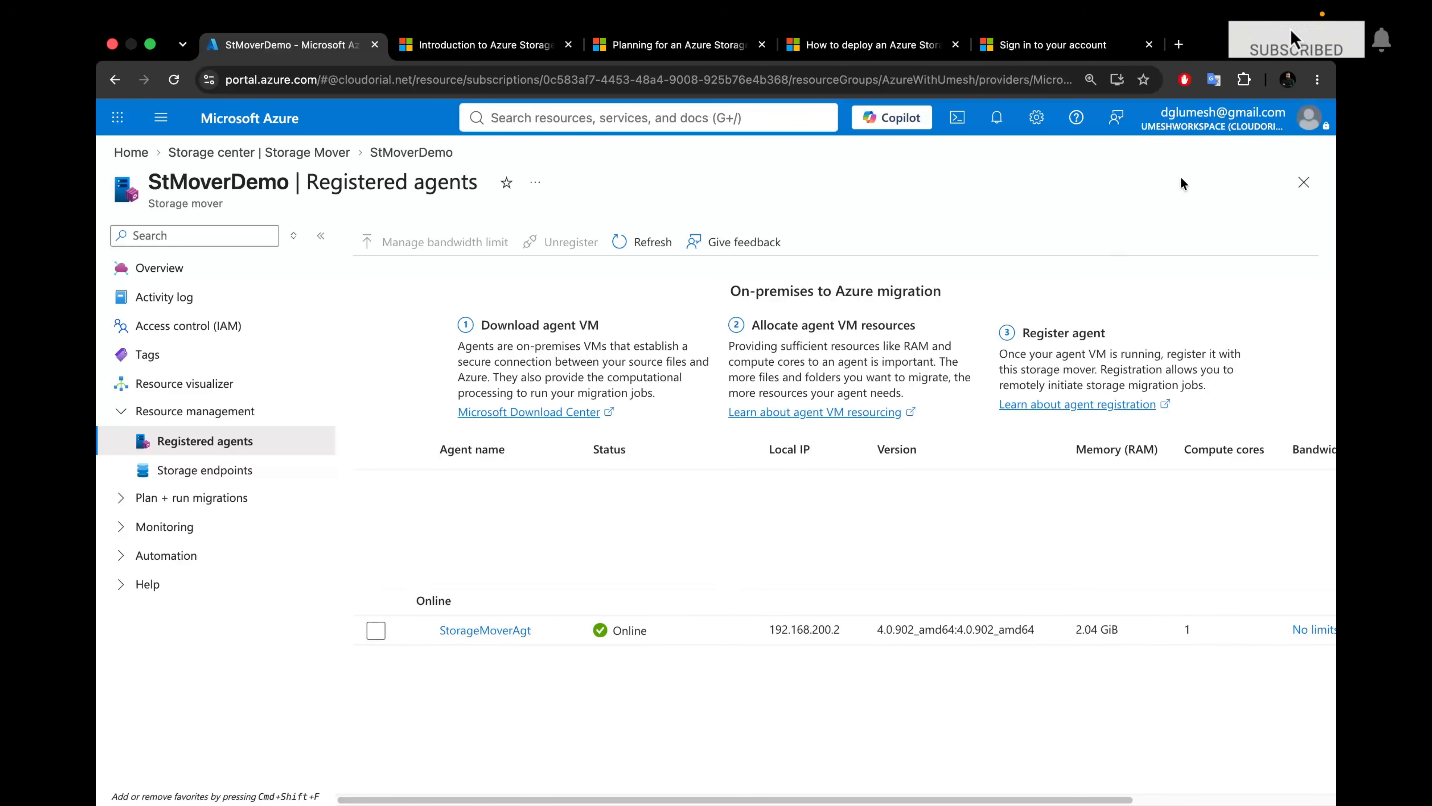
pyautogui.moveTo(999, 798); pyautogui.dragTo(670, 778)
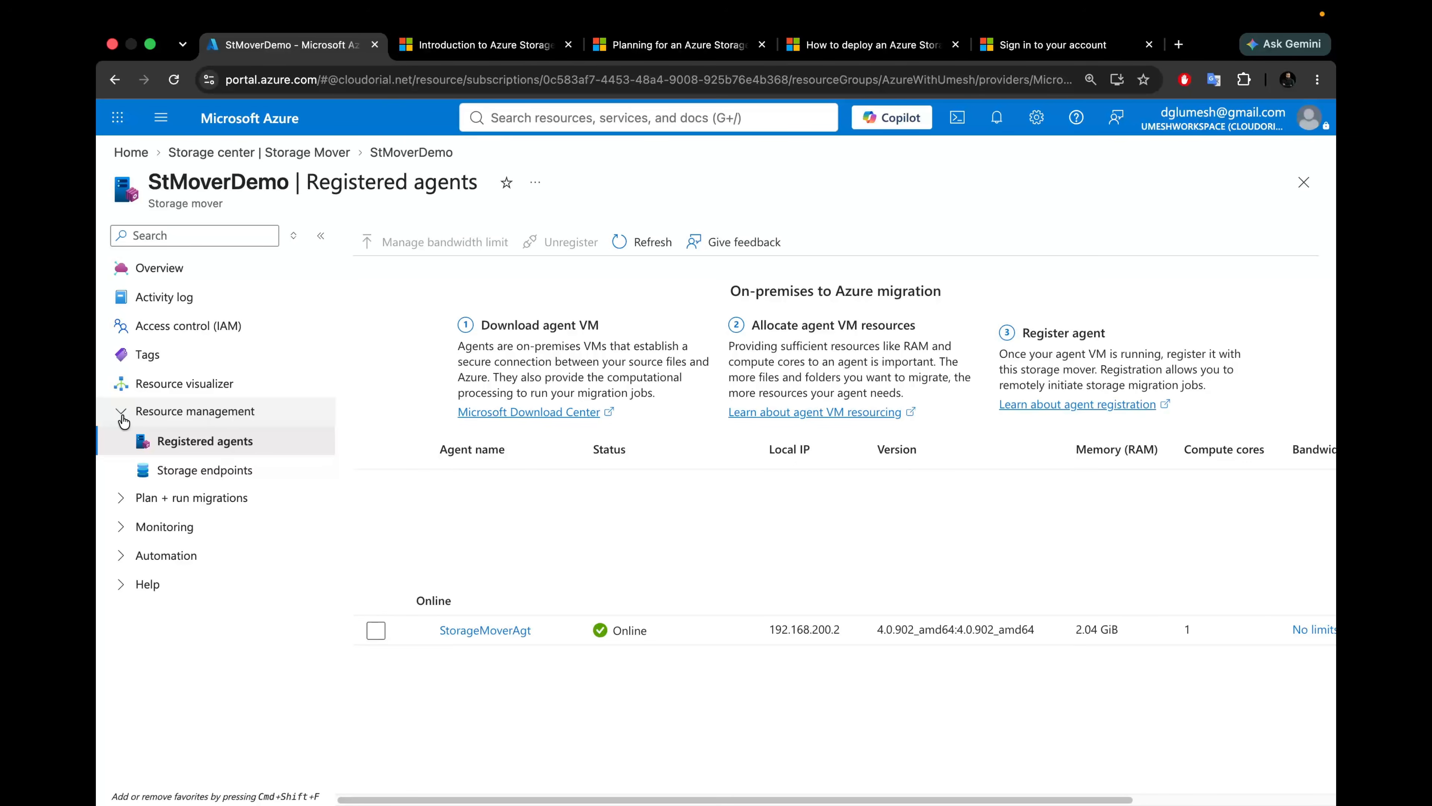
# Step: Examine StMoverDemo's target storage endpoints and select the demo endpoint
pyautogui.click(198, 473)
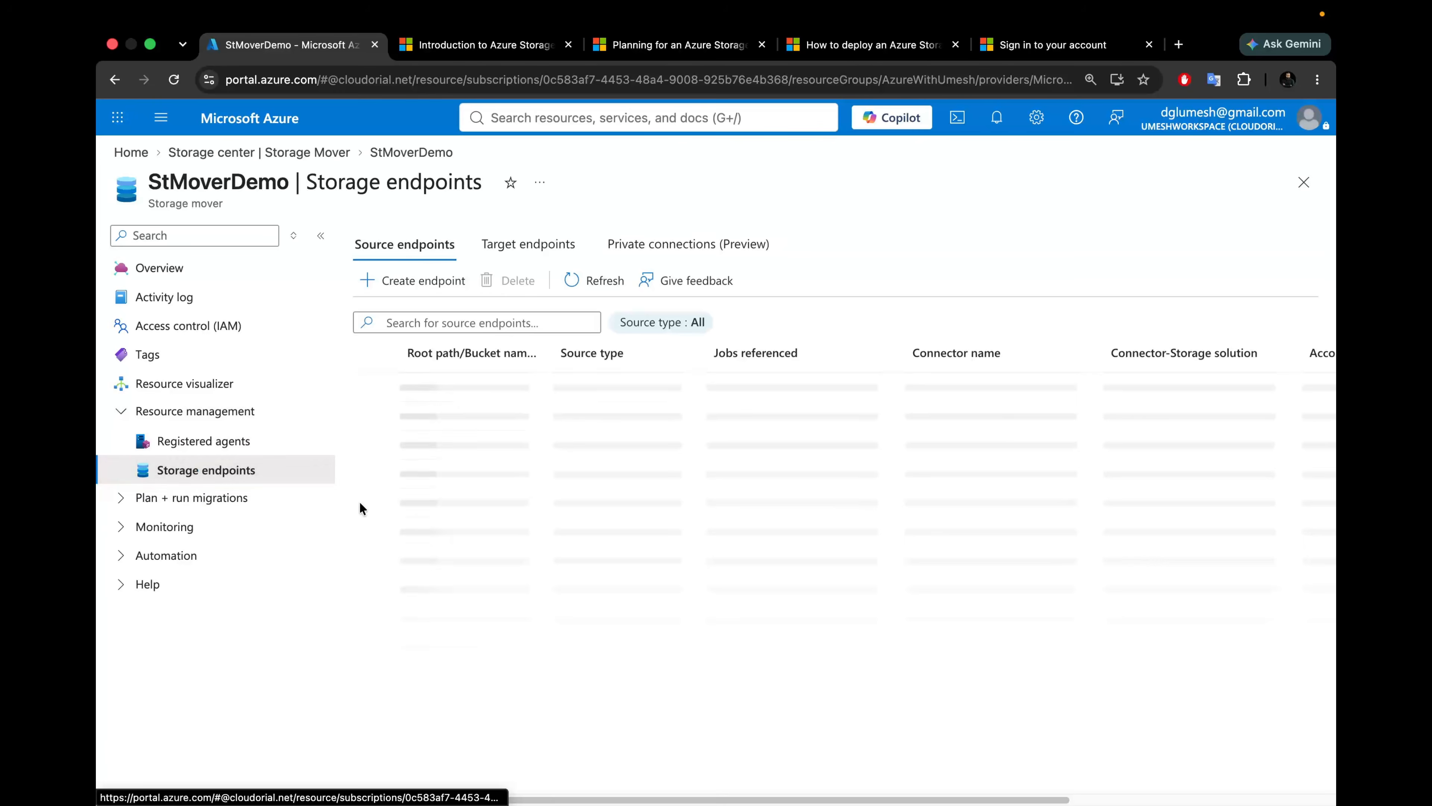
pyautogui.click(517, 248)
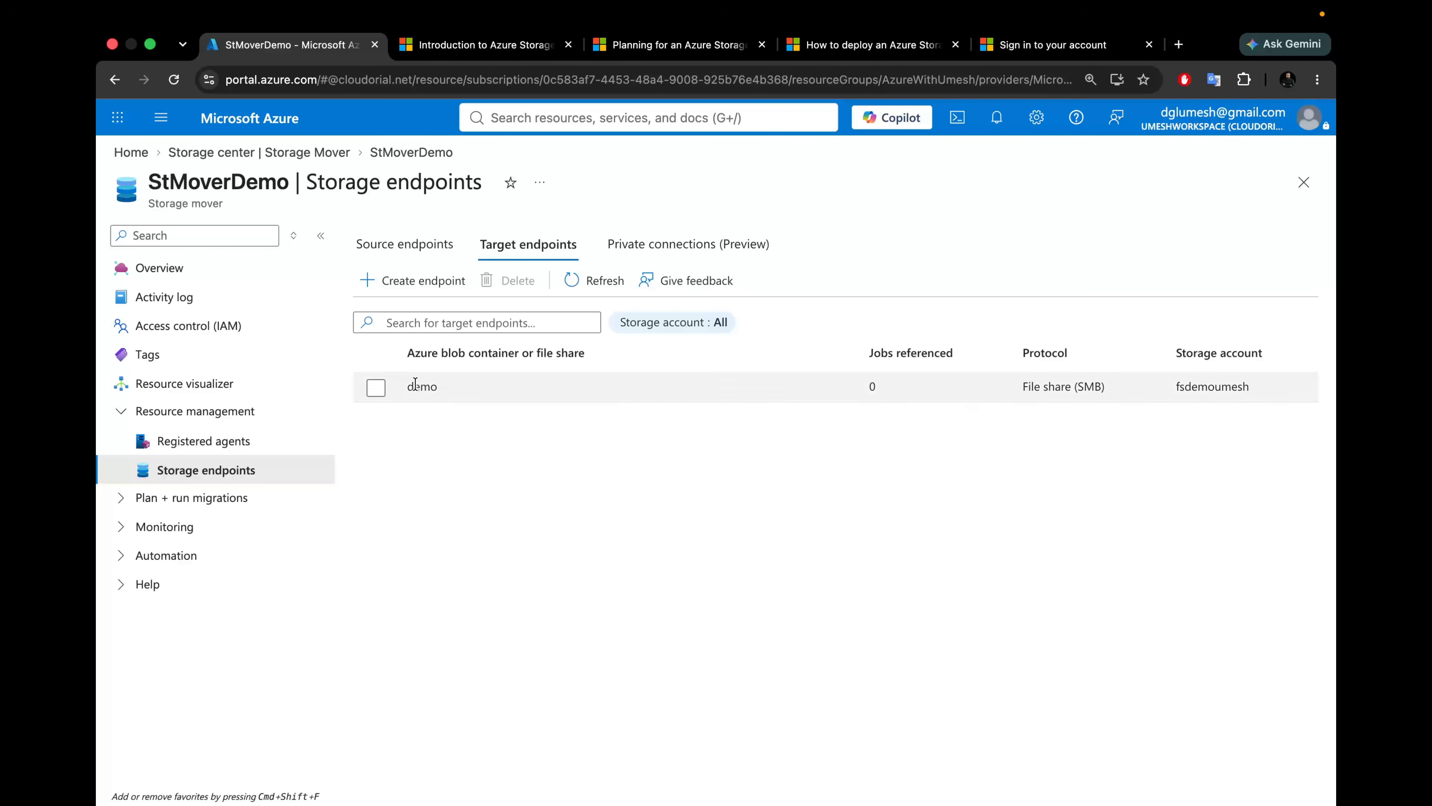
pyautogui.doubleClick(405, 391)
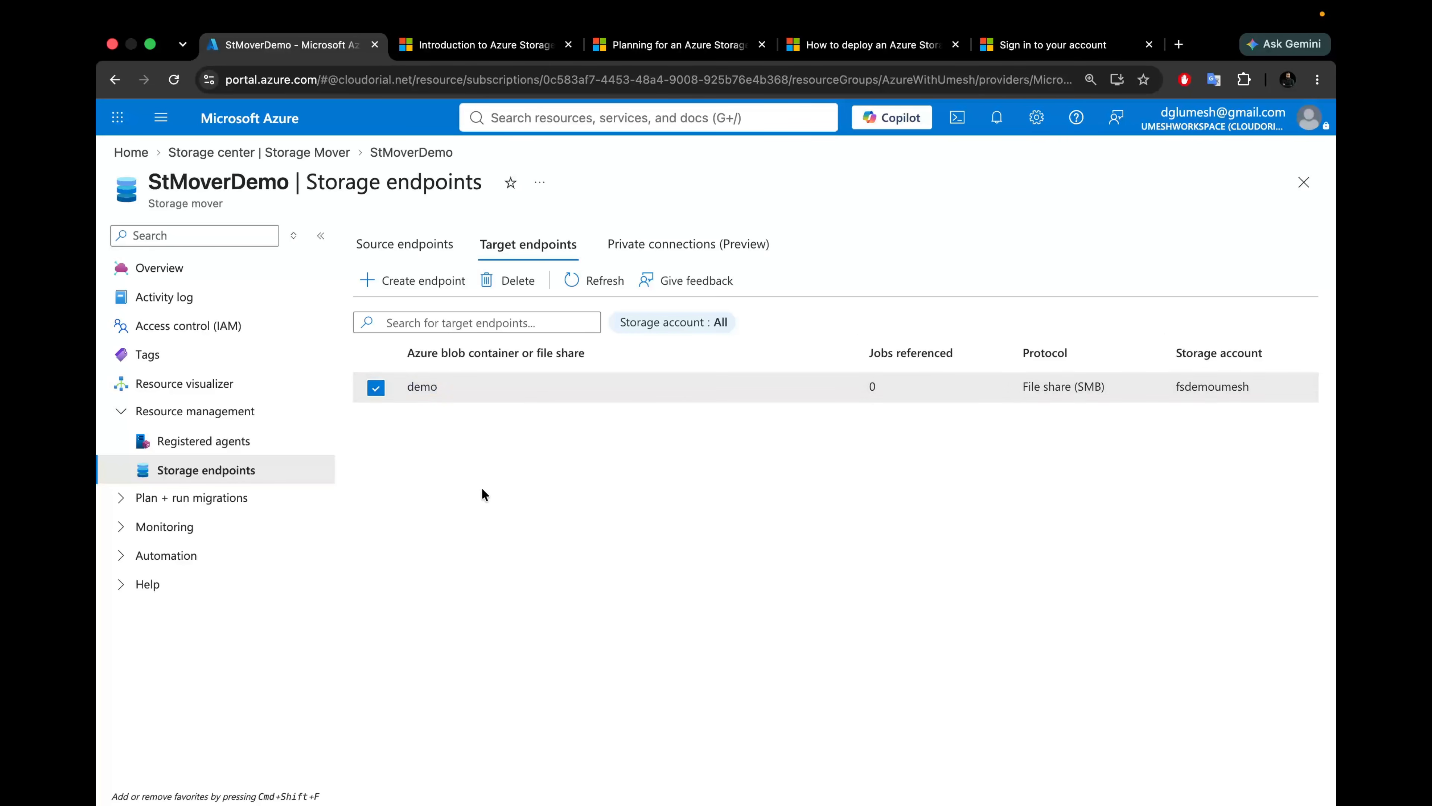
# Step: Fill in a new target endpoint with storage account fsdemoumesh, File share type, SMB protocol and share demo, and close the form without creating it
pyautogui.click(396, 280)
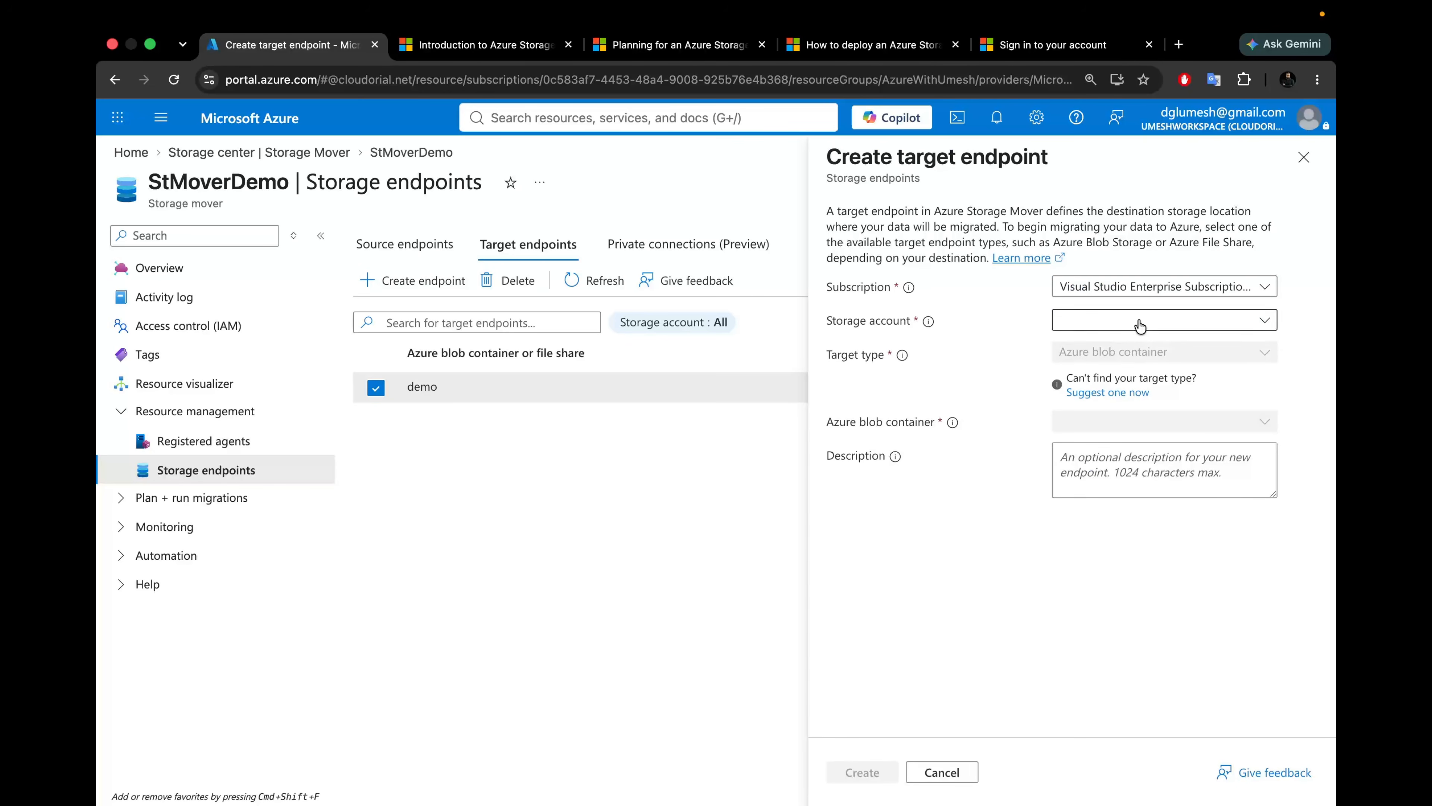
pyautogui.click(1143, 325)
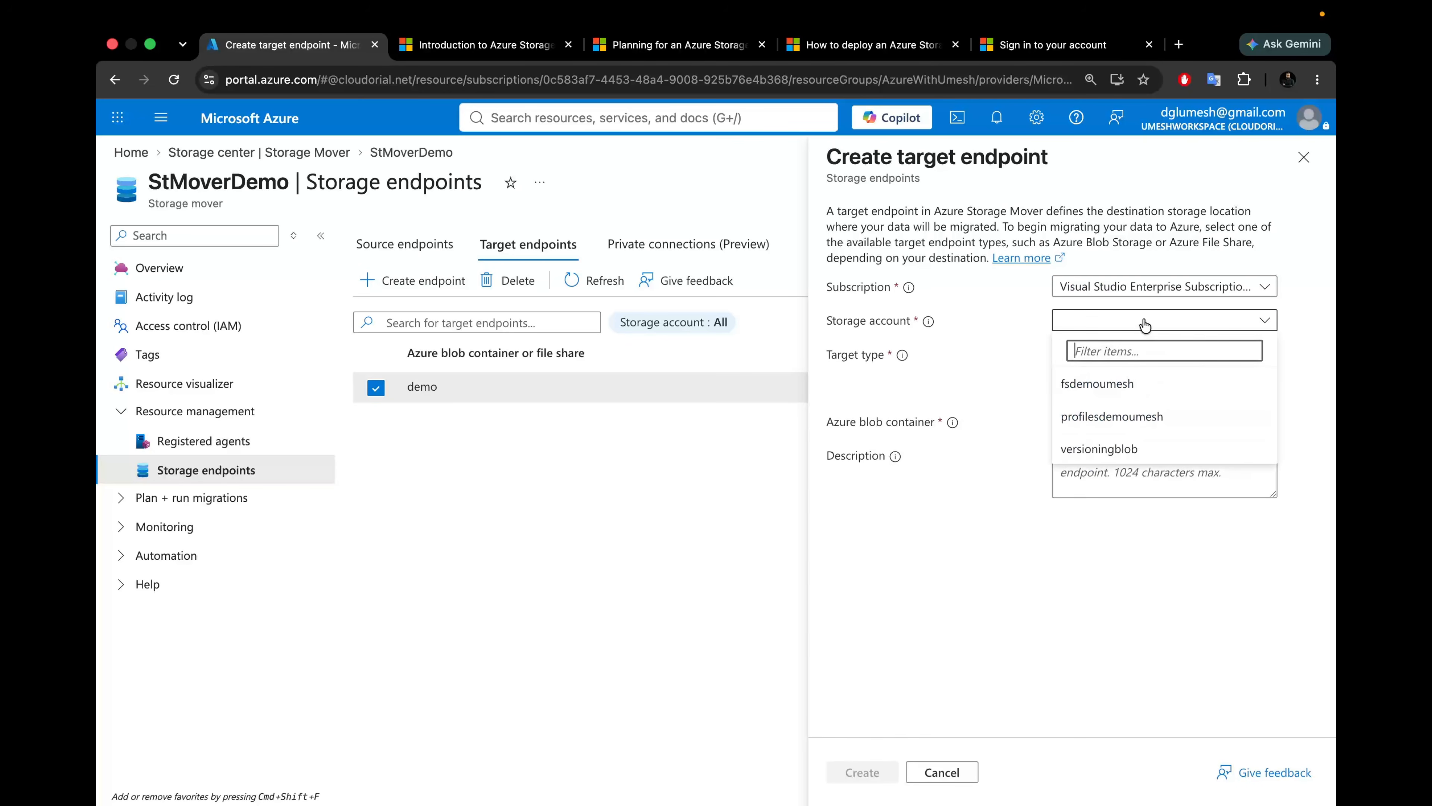
pyautogui.click(1112, 384)
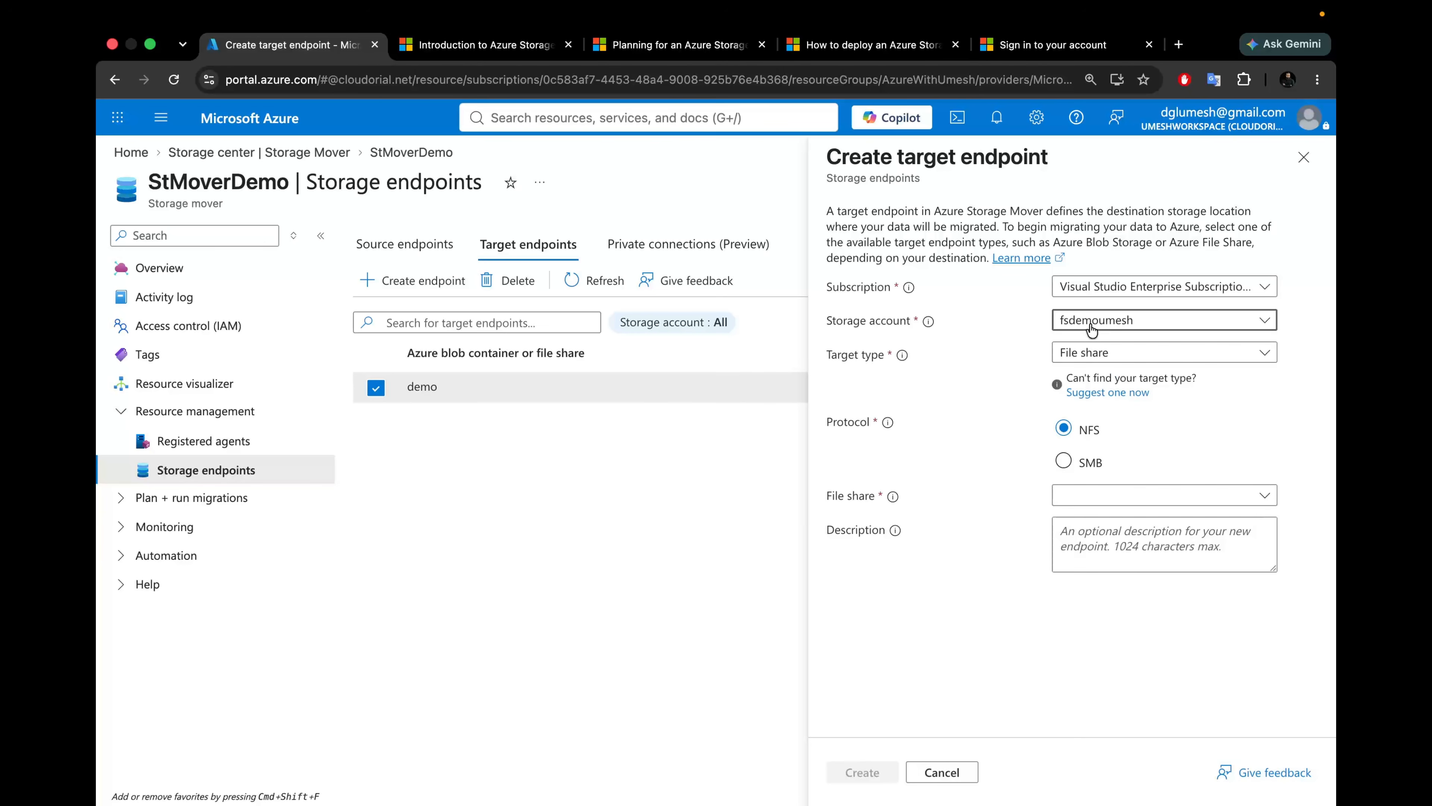
pyautogui.click(1088, 356)
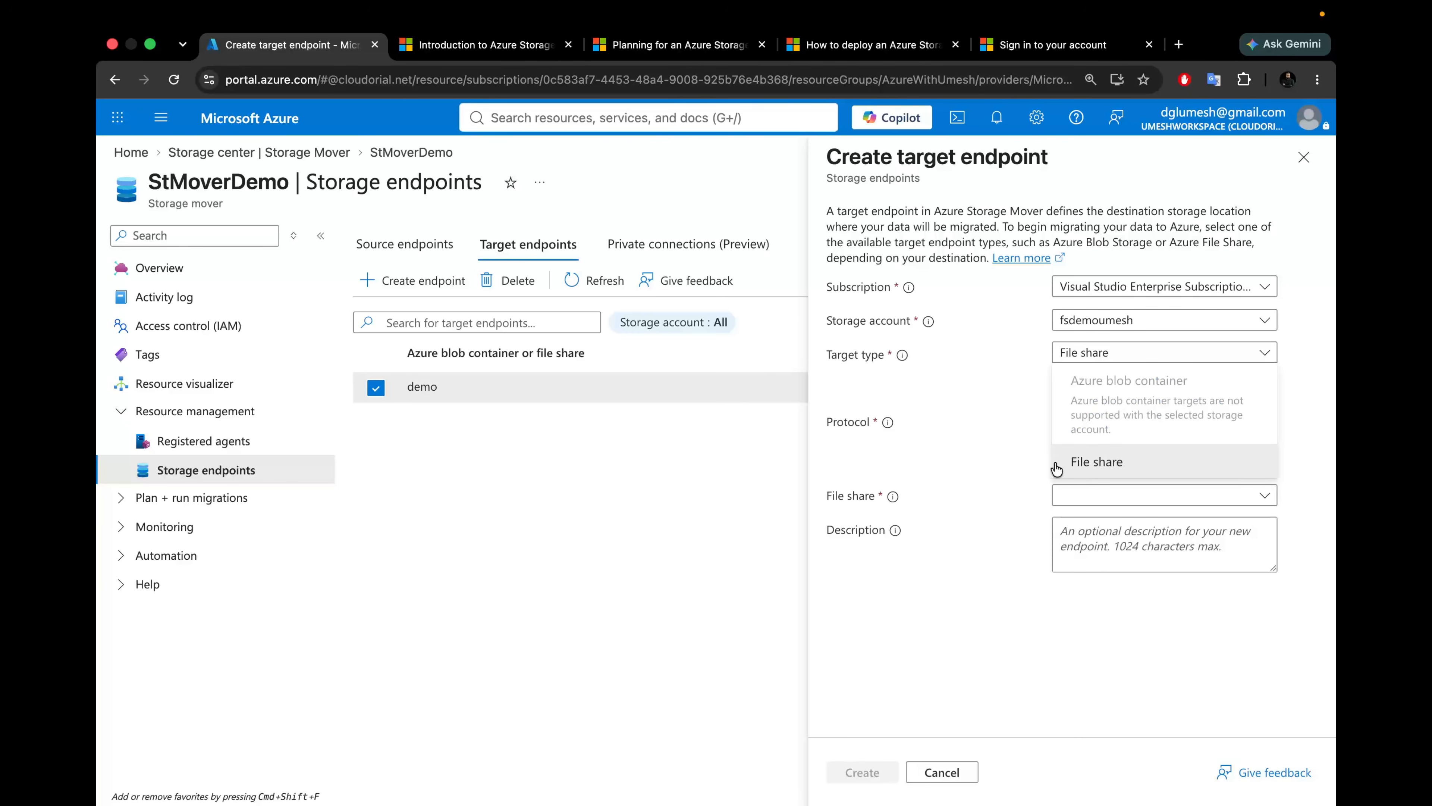
pyautogui.click(986, 379)
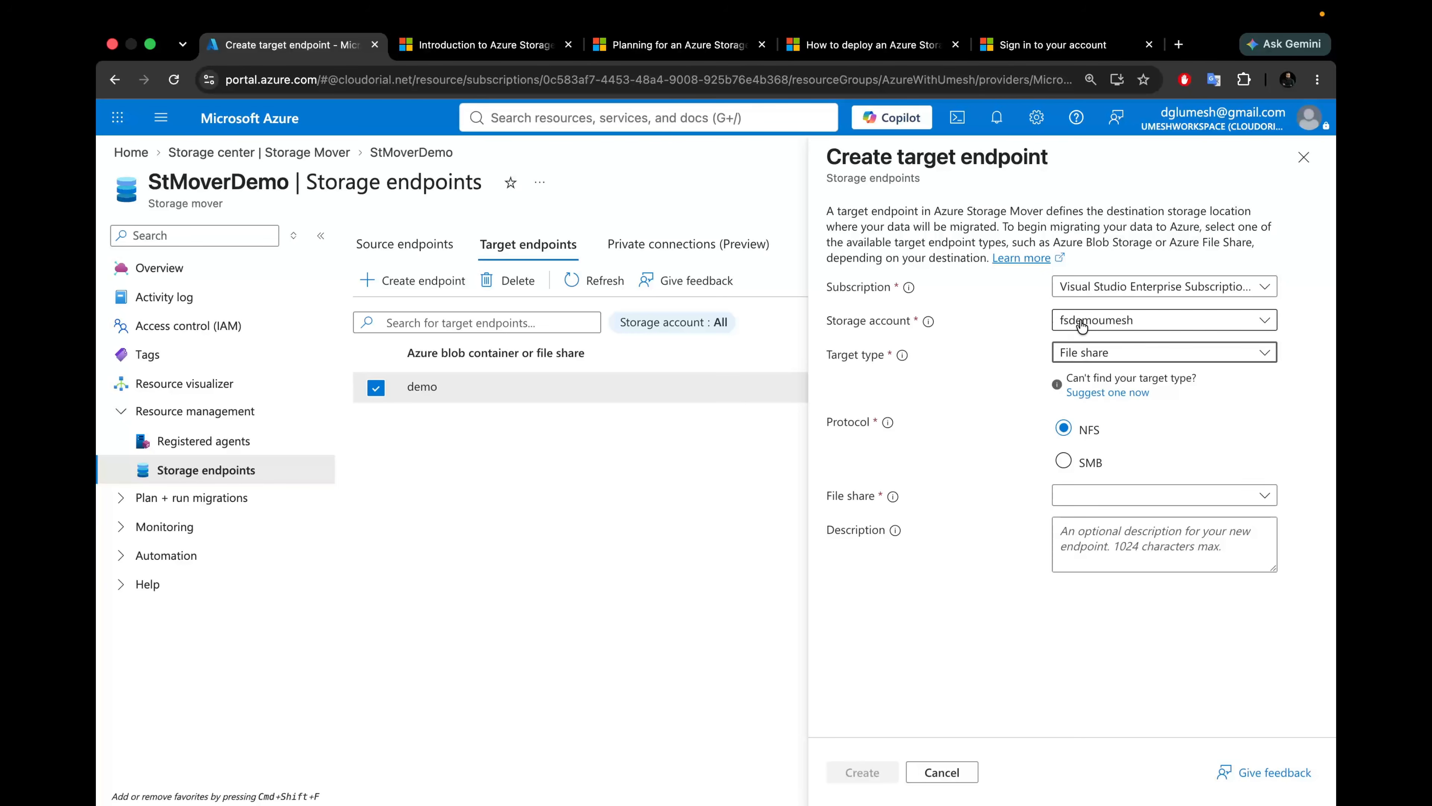
pyautogui.click(1093, 355)
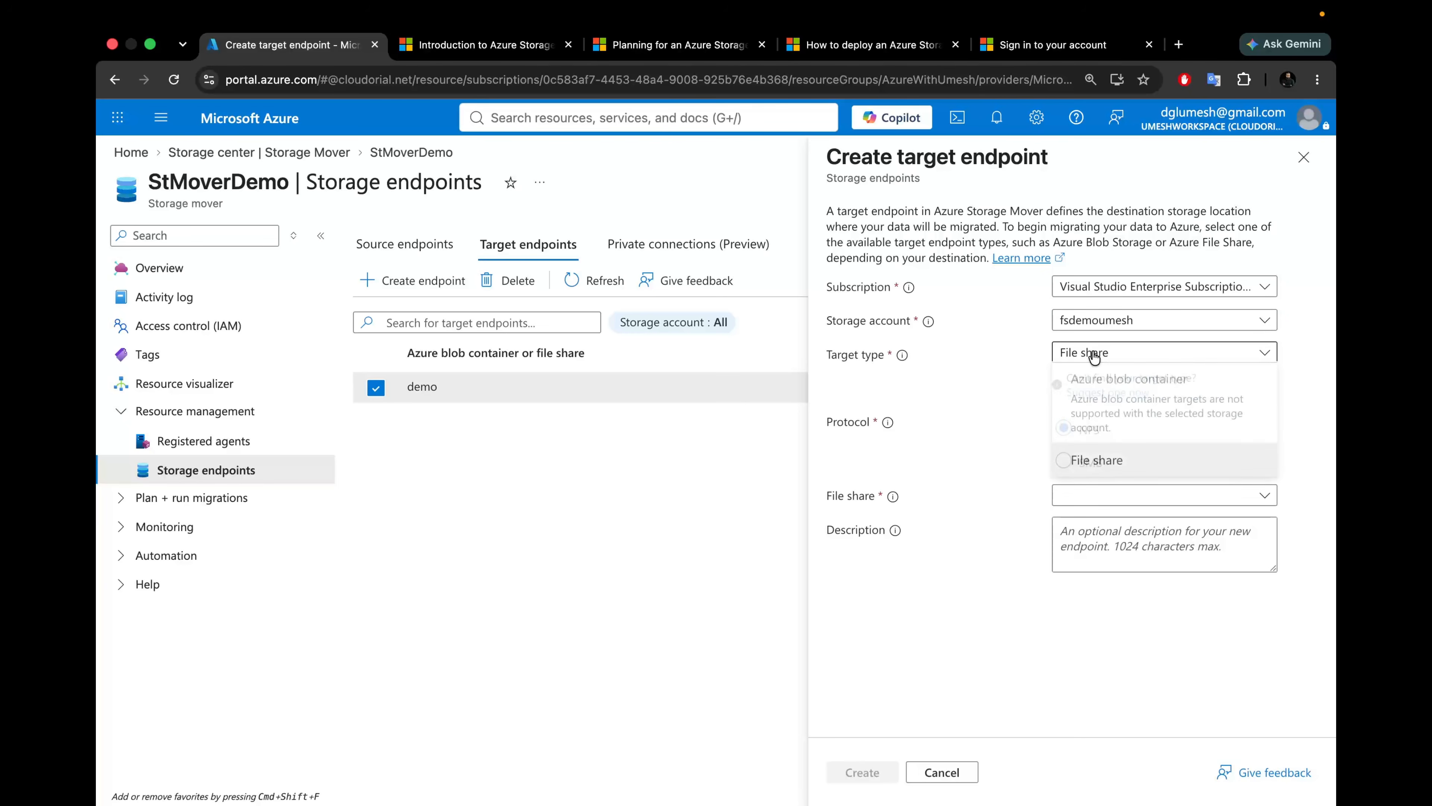
pyautogui.click(1108, 465)
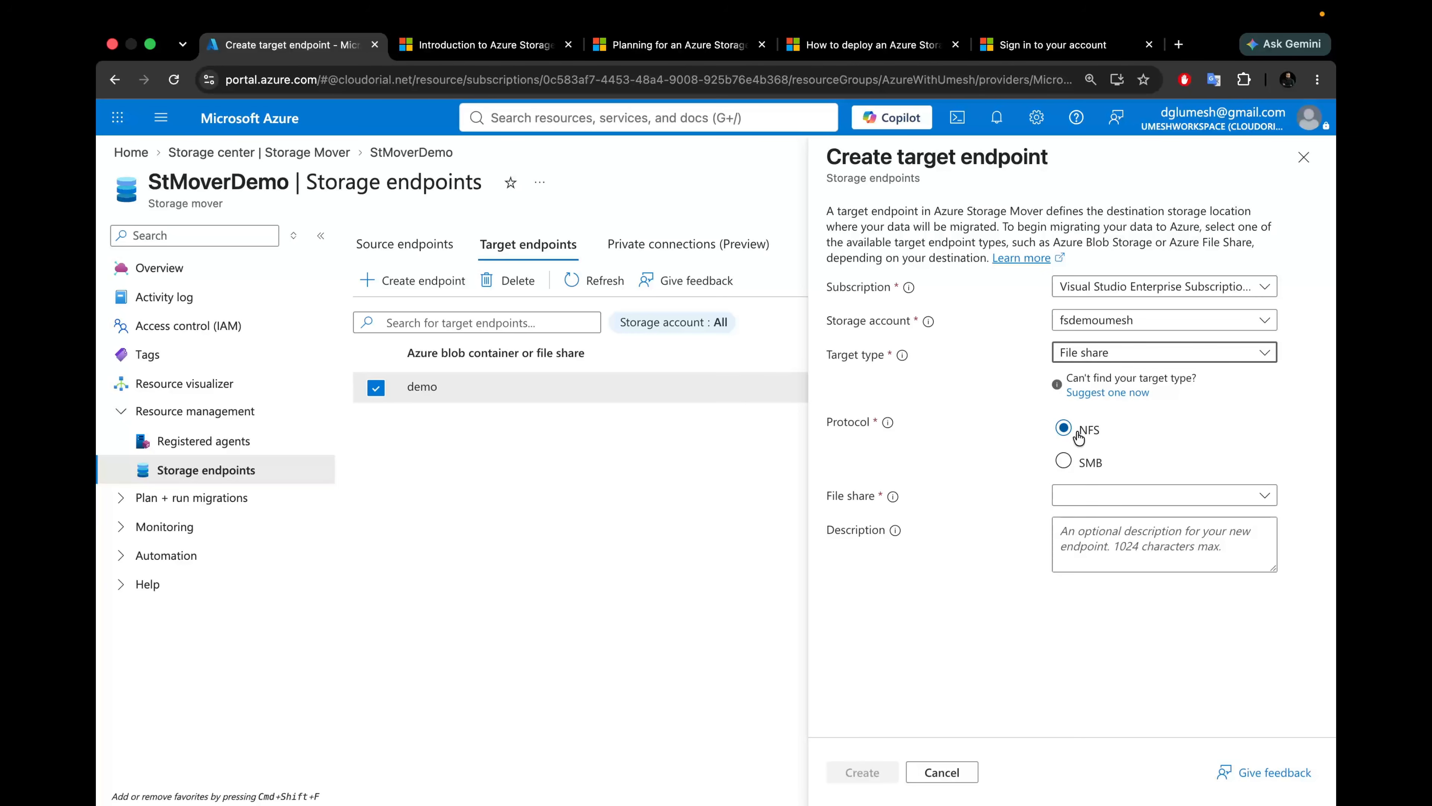
pyautogui.click(1065, 462)
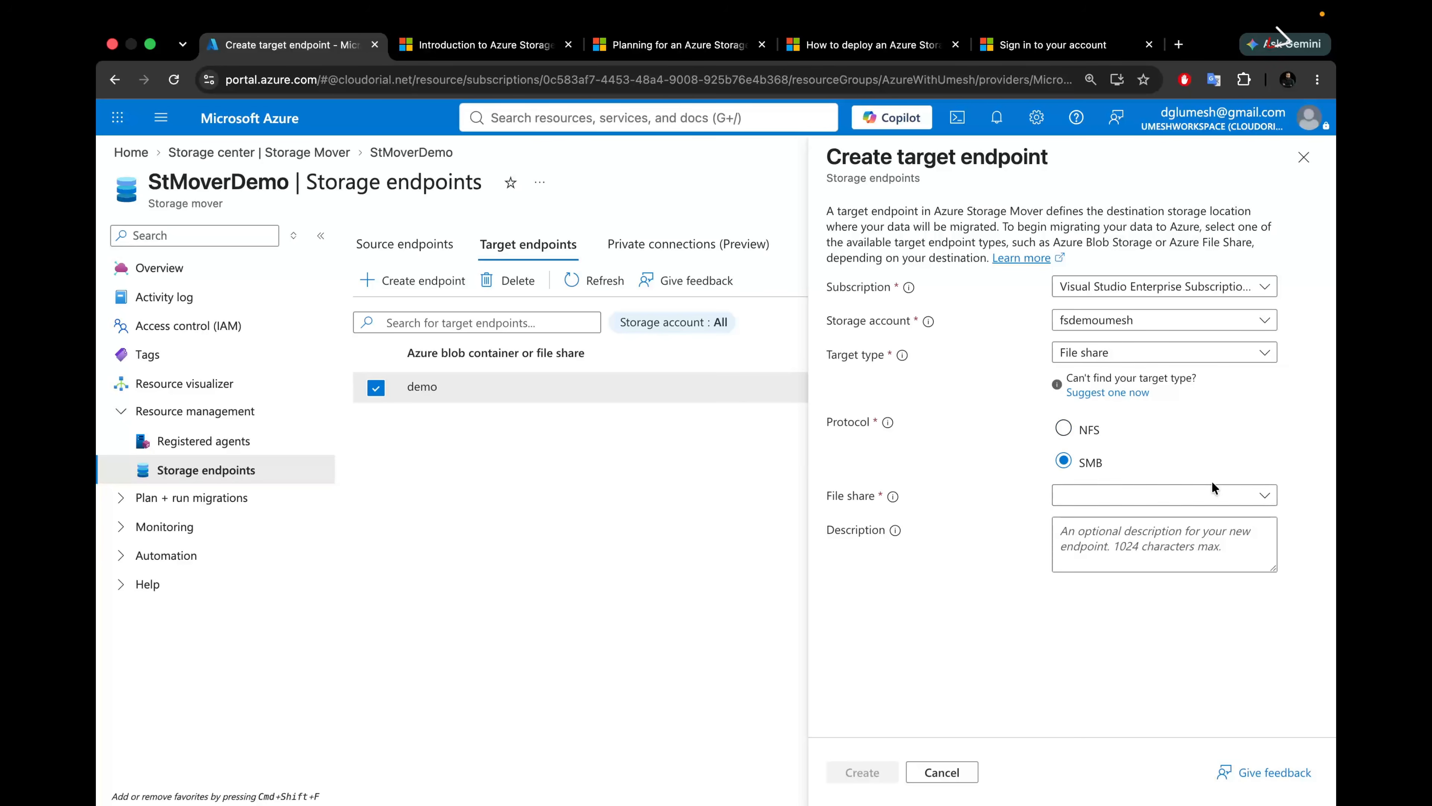
pyautogui.click(1259, 497)
pyautogui.click(1102, 568)
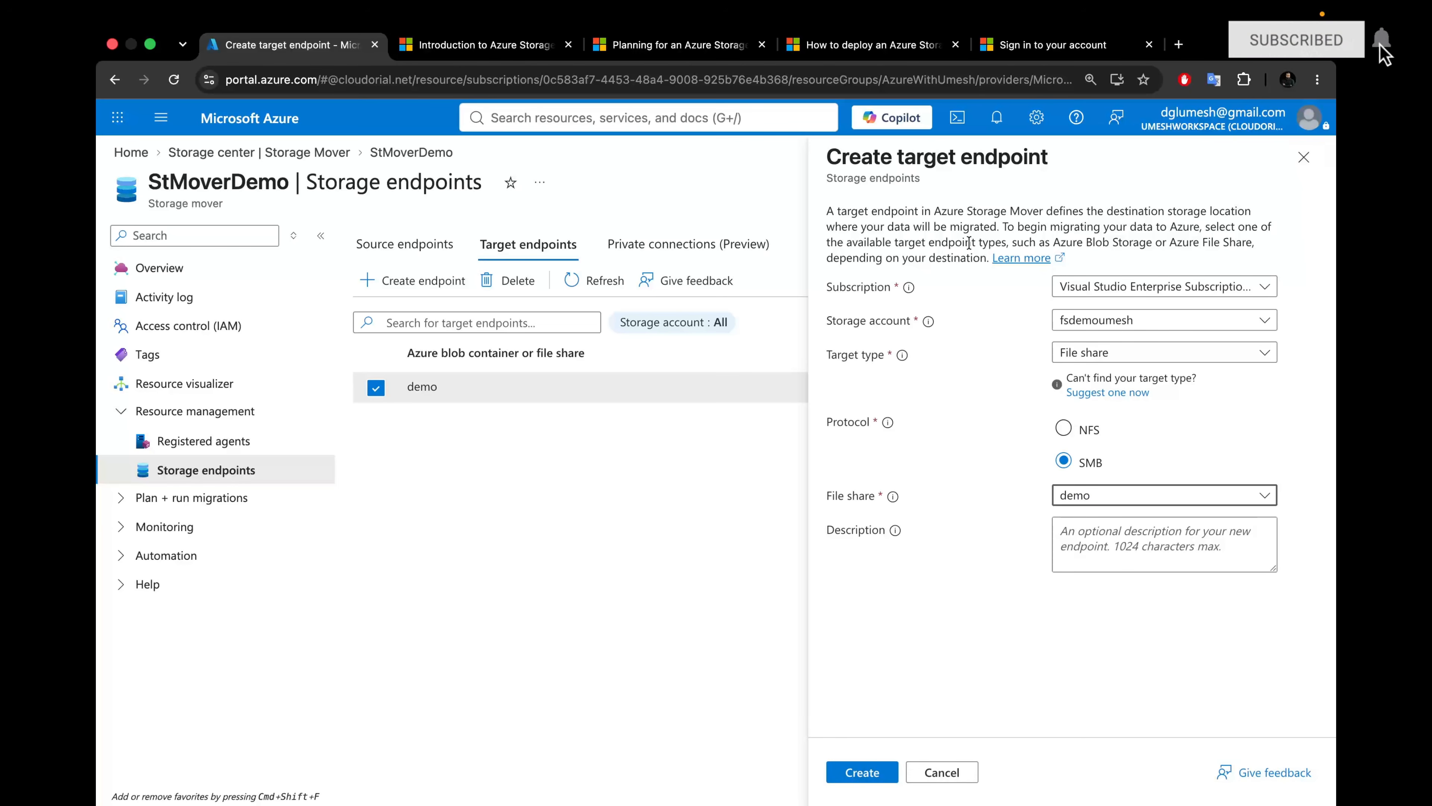
pyautogui.click(1304, 157)
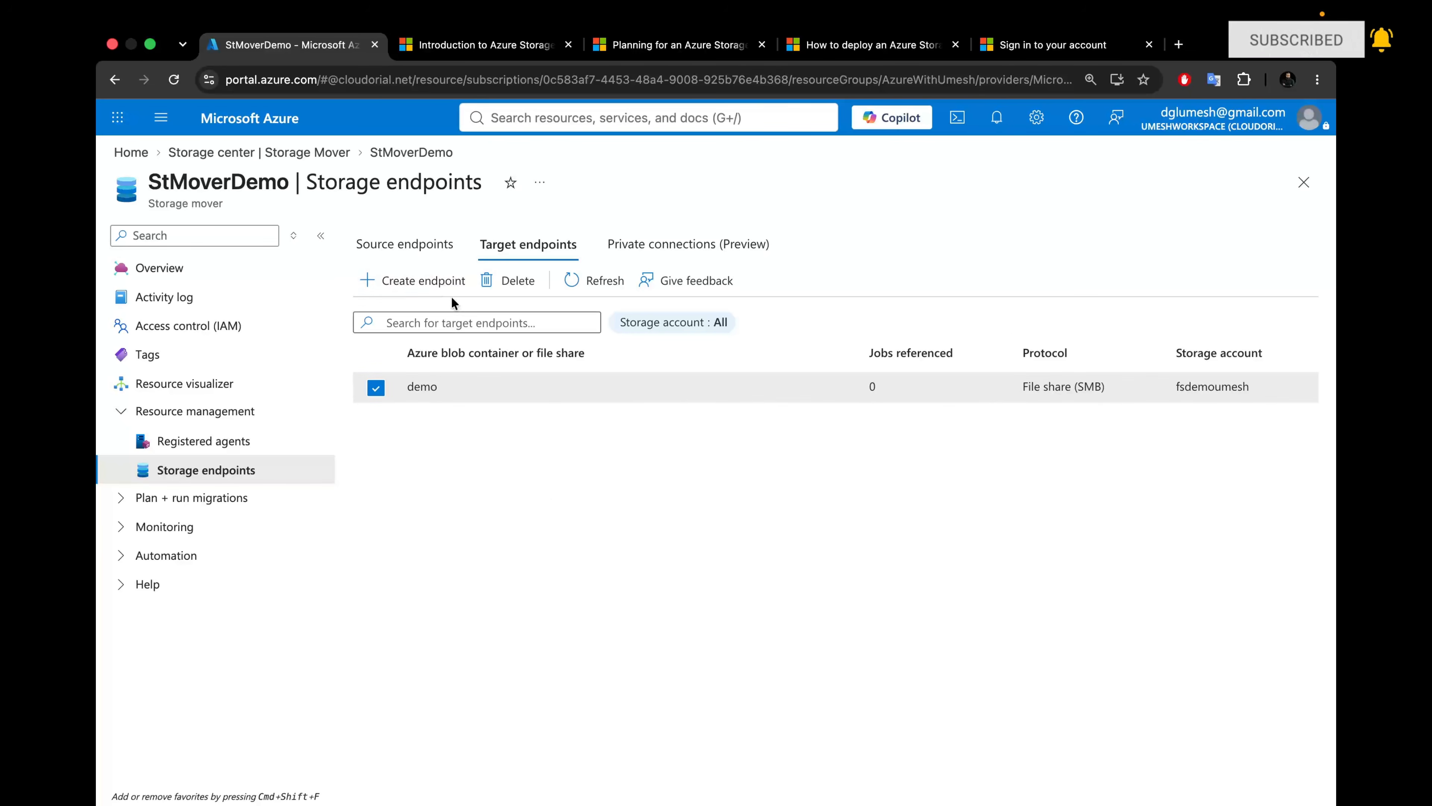
# Step: View the source endpoints, switch to Hyper-V Manager on the host, and select the FSDemo virtual machine
pyautogui.click(432, 248)
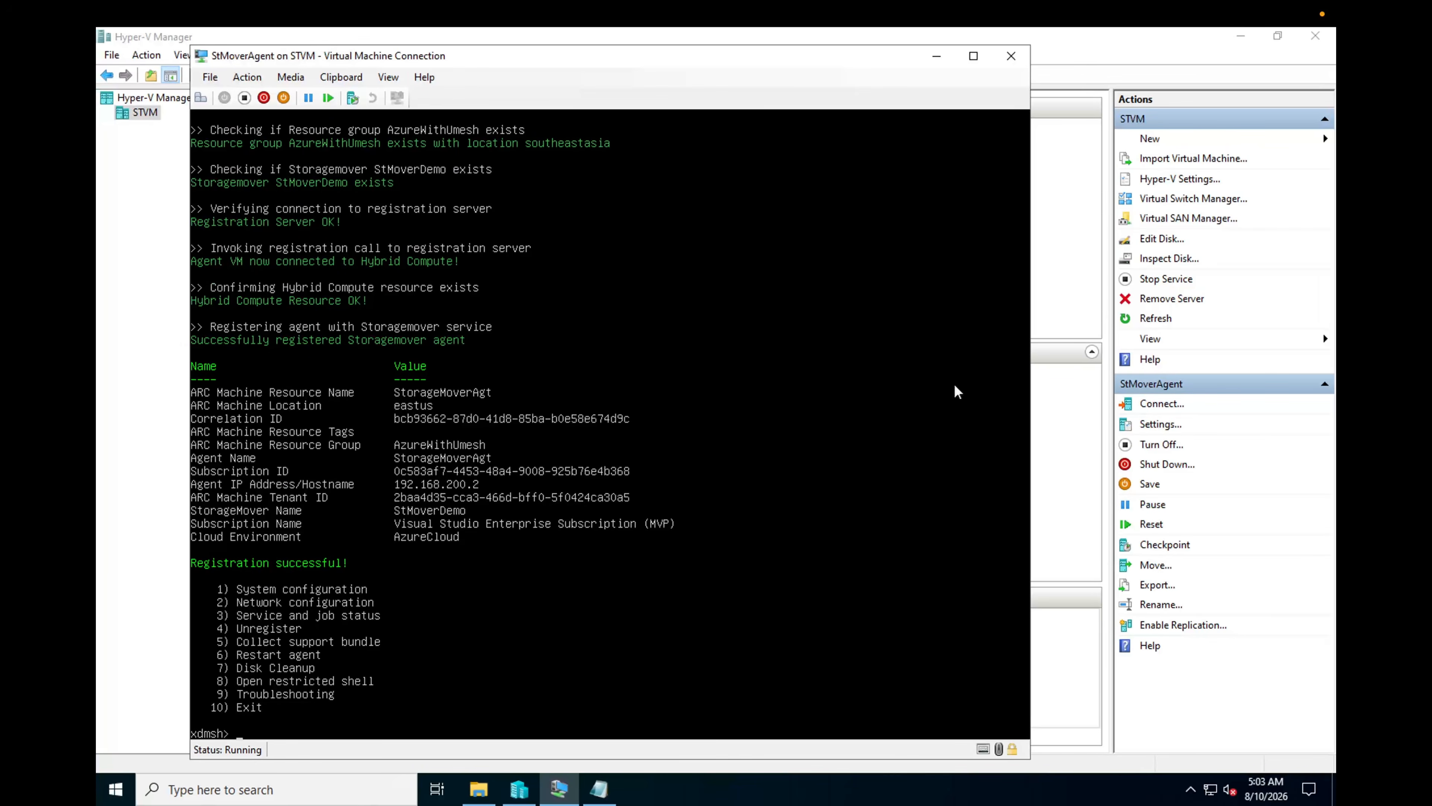
pyautogui.press('F1')
pyautogui.press('F1')
pyautogui.press('F1')
pyautogui.press('F1')
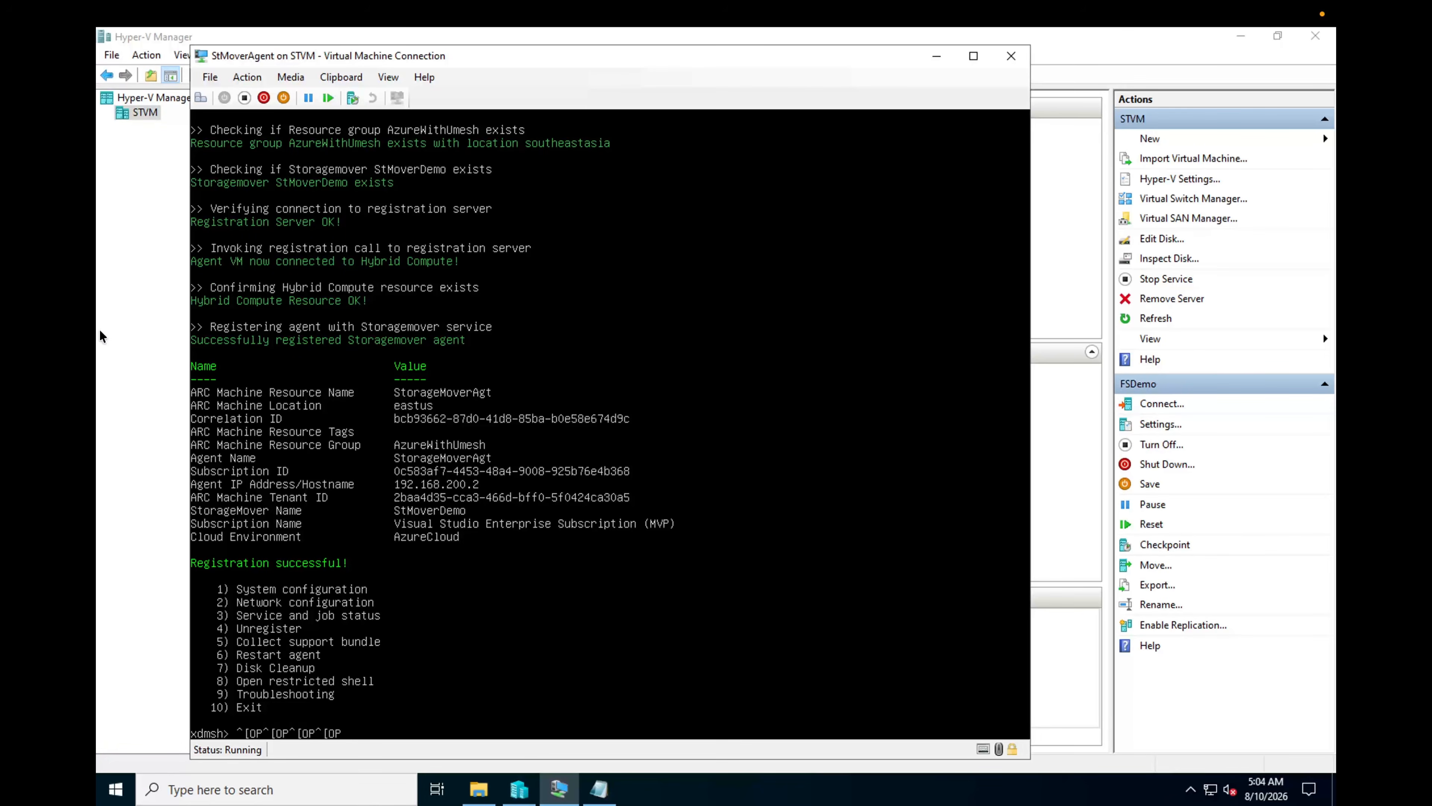
pyautogui.click(134, 326)
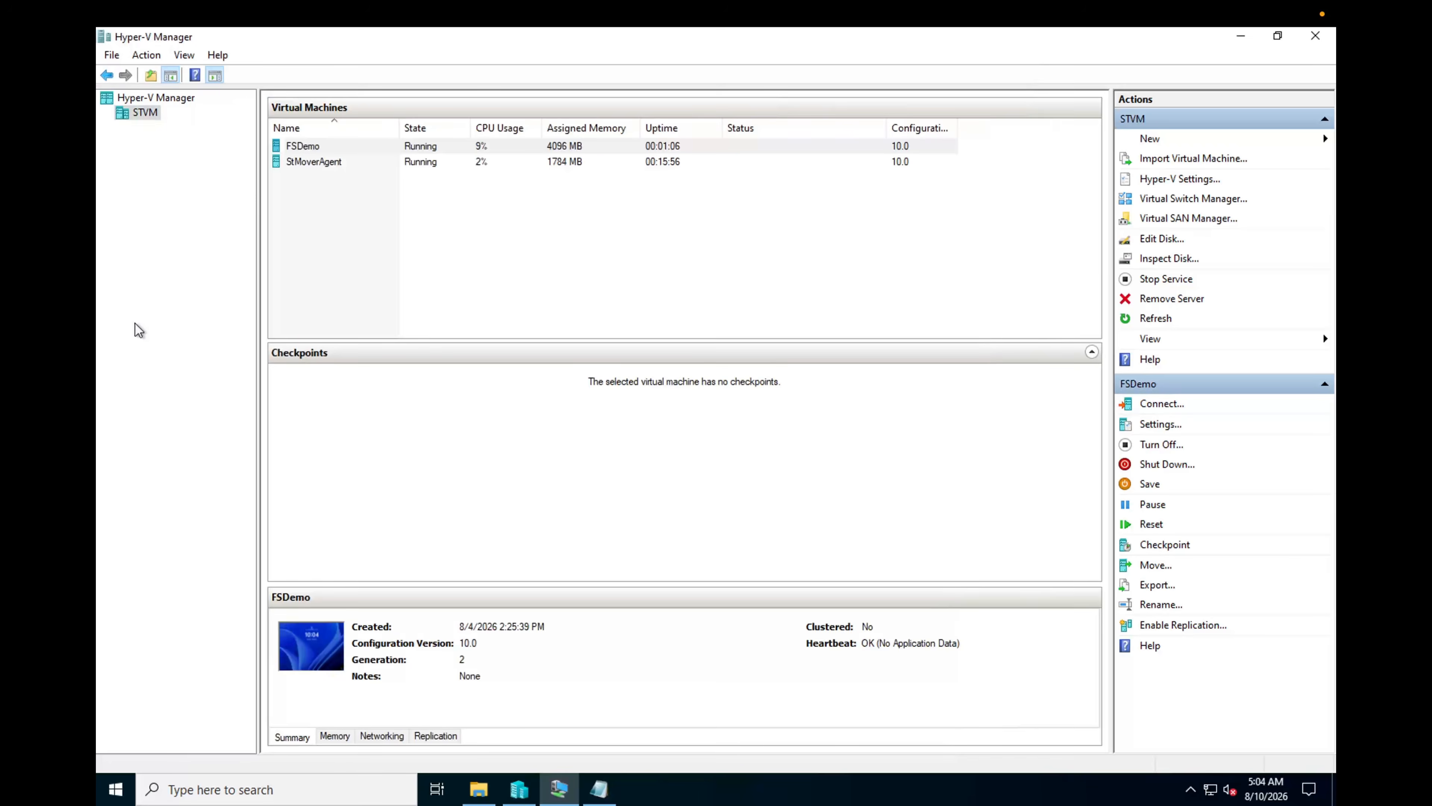
pyautogui.click(303, 147)
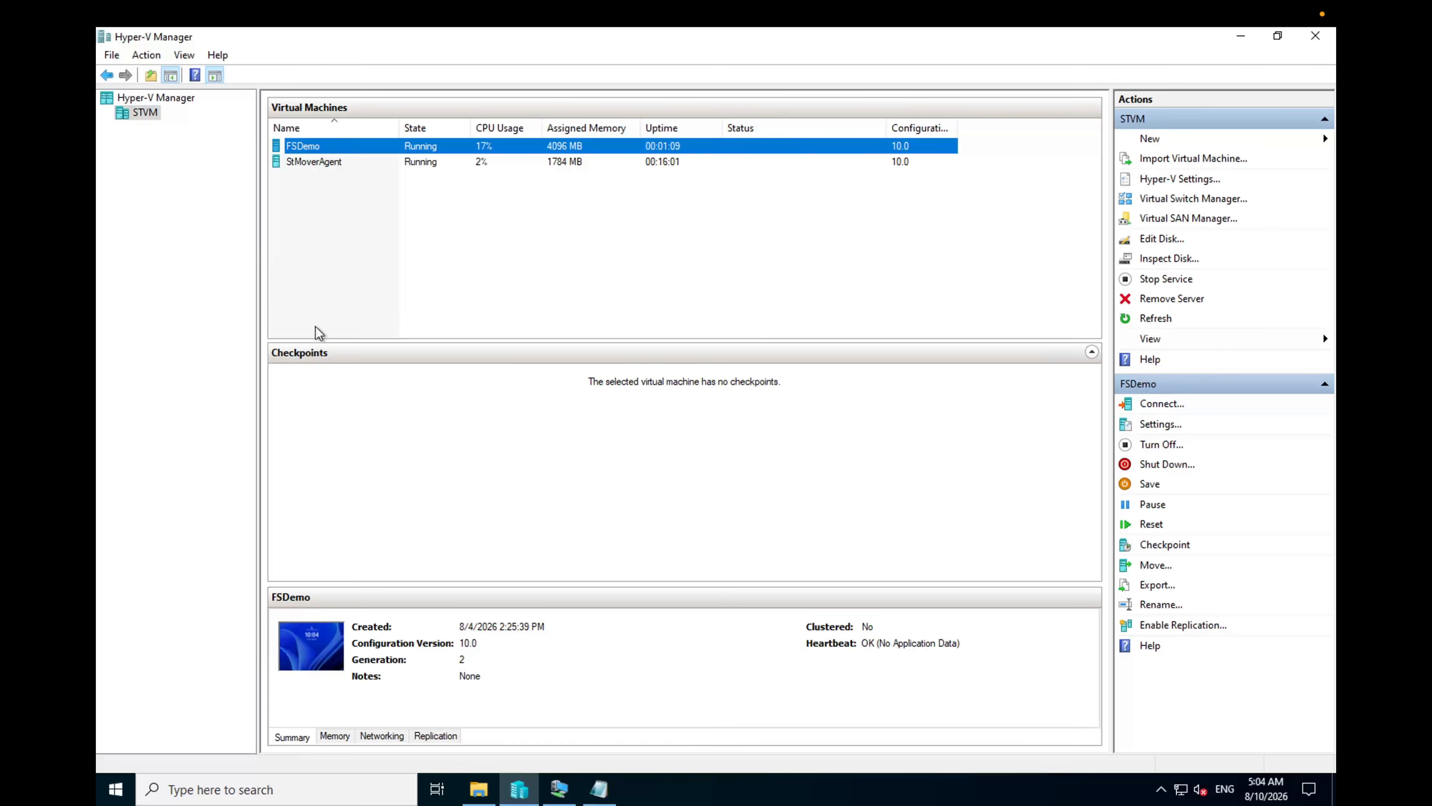
# Step: Return to the Azure portal, view the target endpoints, and deselect the demo endpoint
pyautogui.hotkey('ctrl', 'Right')
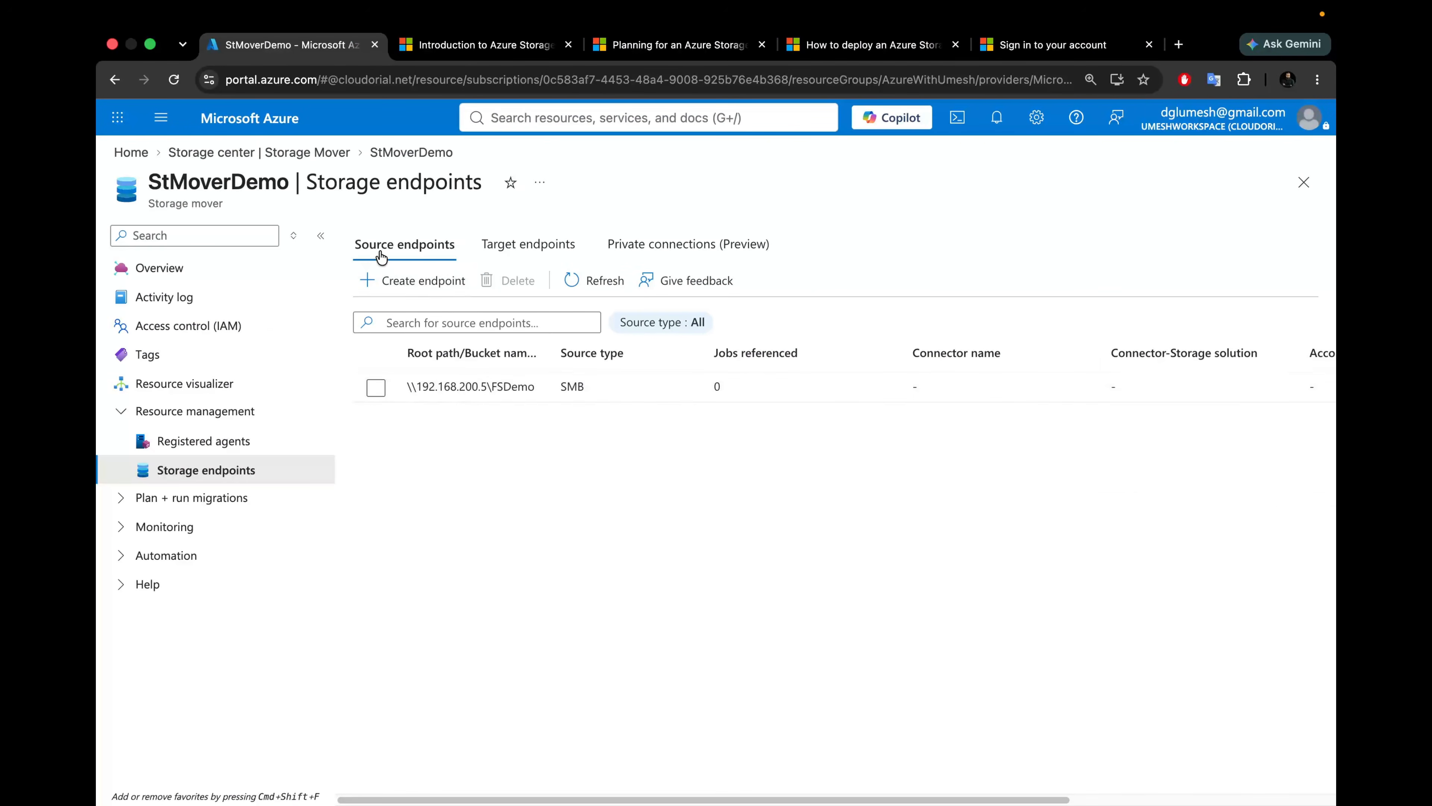
pyautogui.click(532, 246)
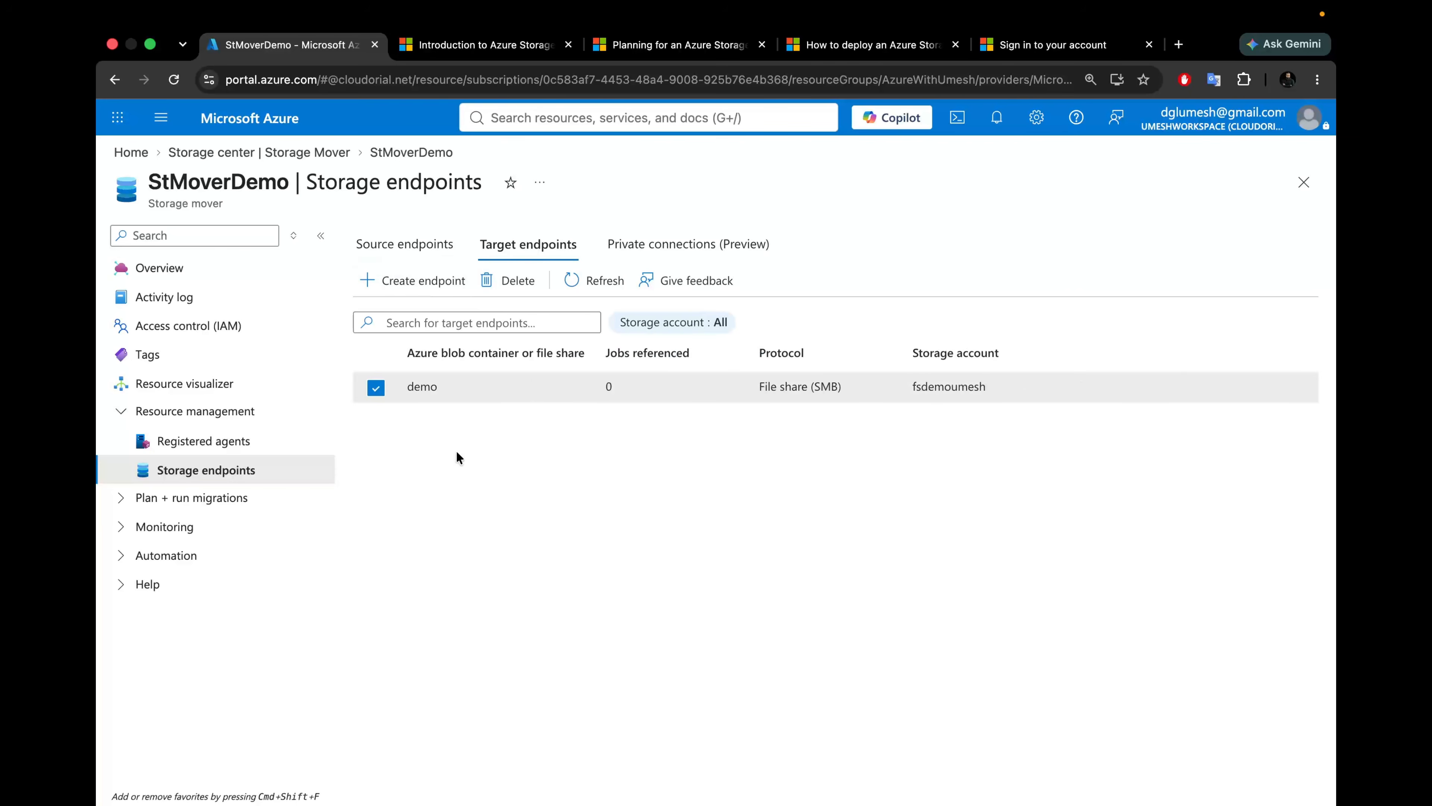
pyautogui.click(377, 388)
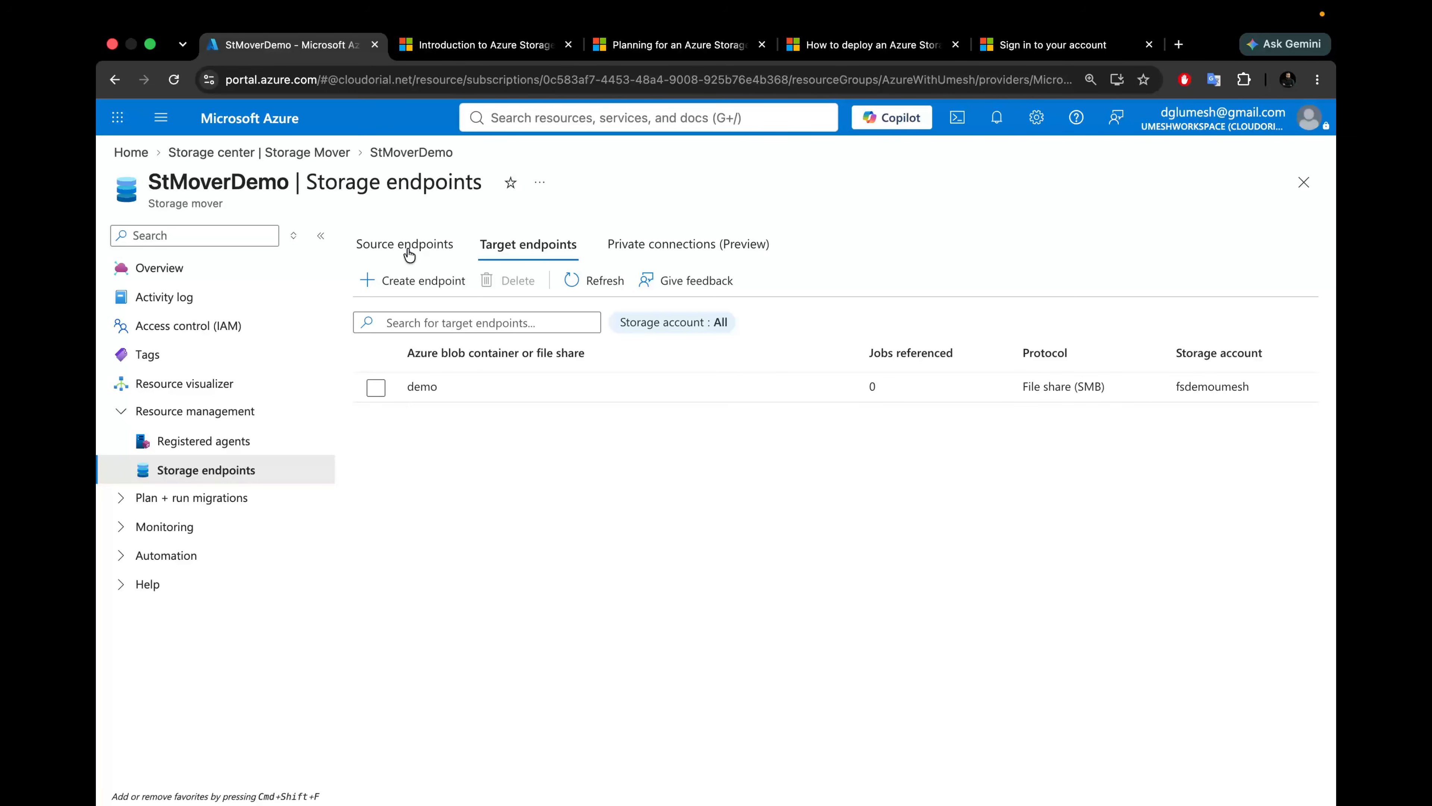
# Step: Open StMoverDemo's migration projects and review the available migration types
pyautogui.click(120, 497)
pyautogui.click(168, 534)
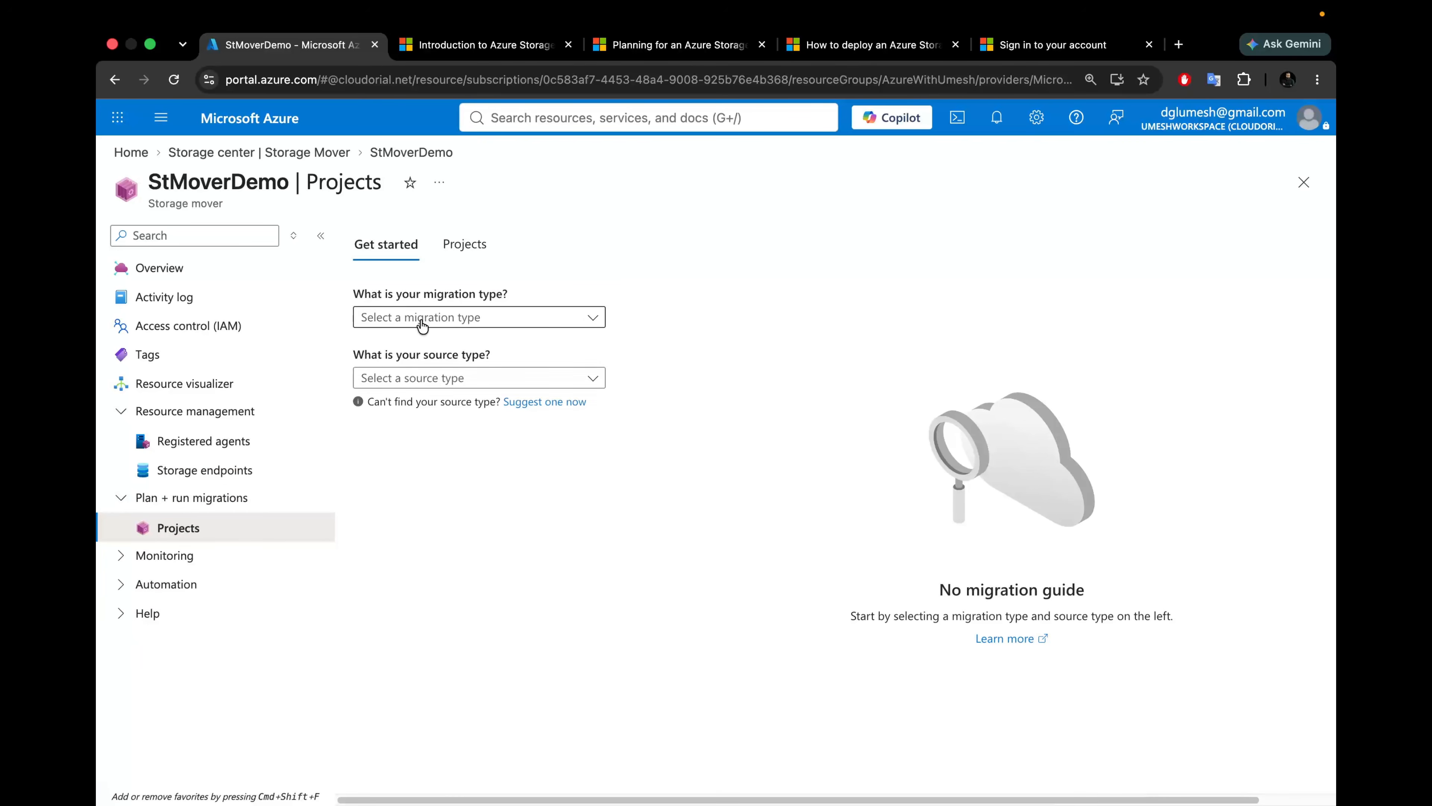
pyautogui.click(434, 325)
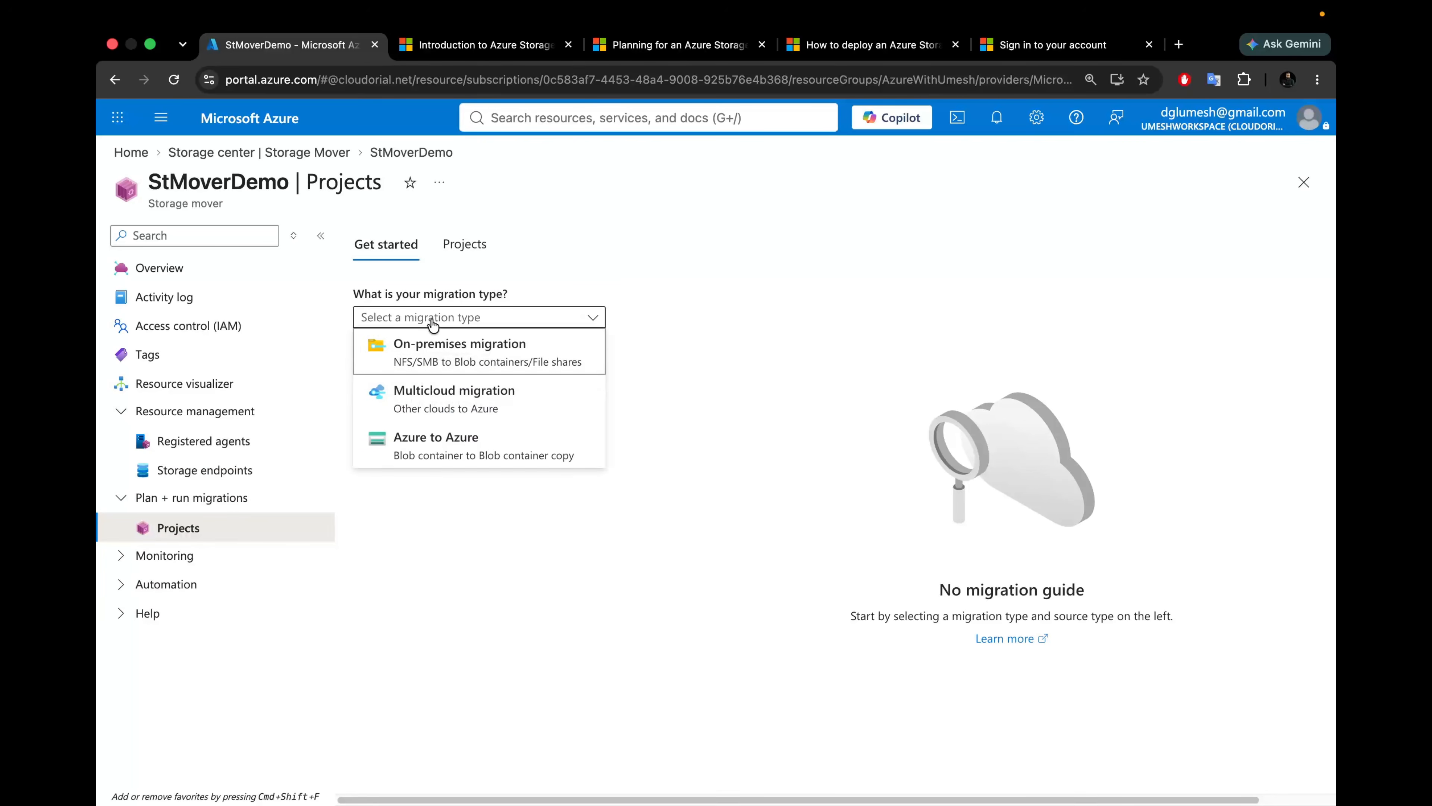
pyautogui.click(530, 359)
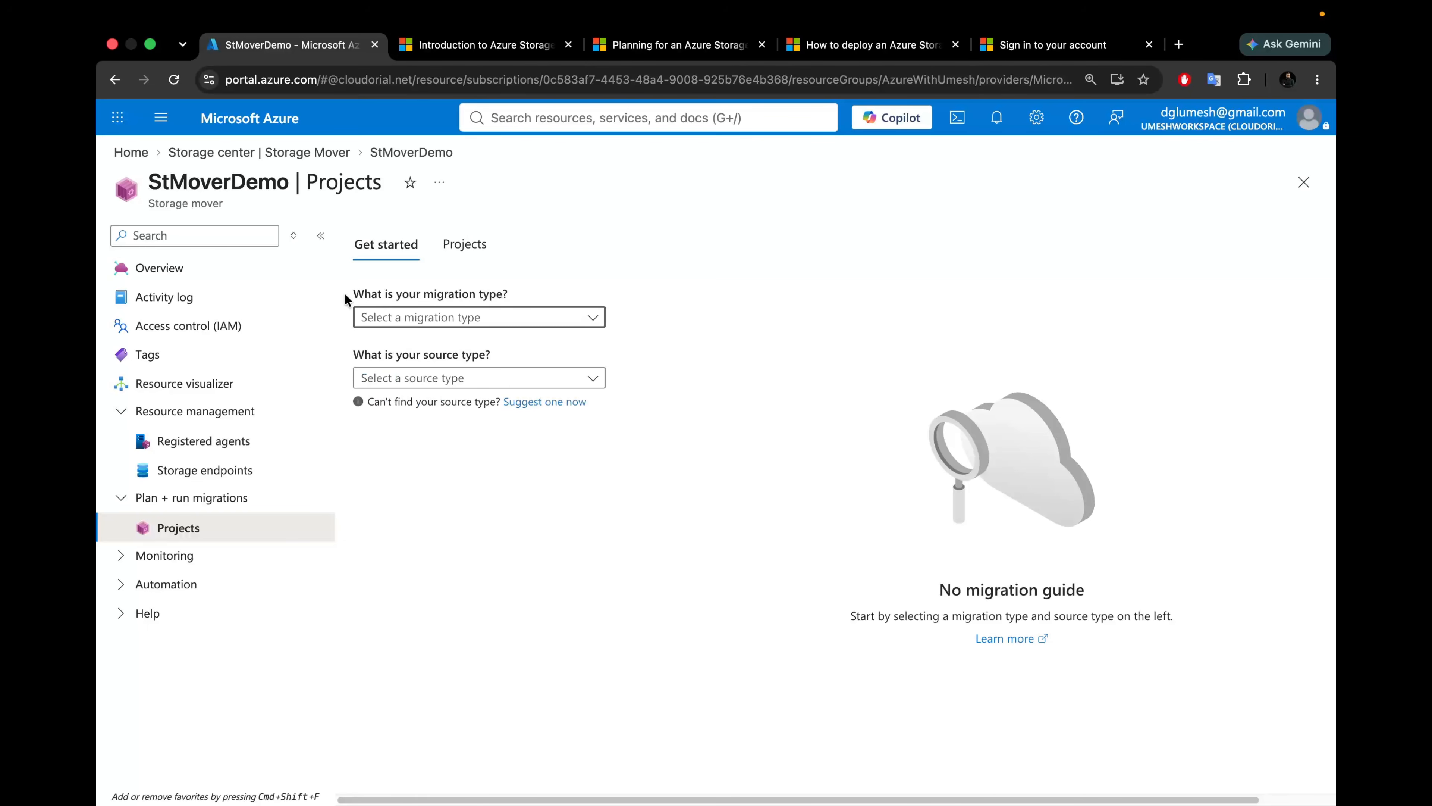
pyautogui.moveTo(364, 294); pyautogui.dragTo(531, 290)
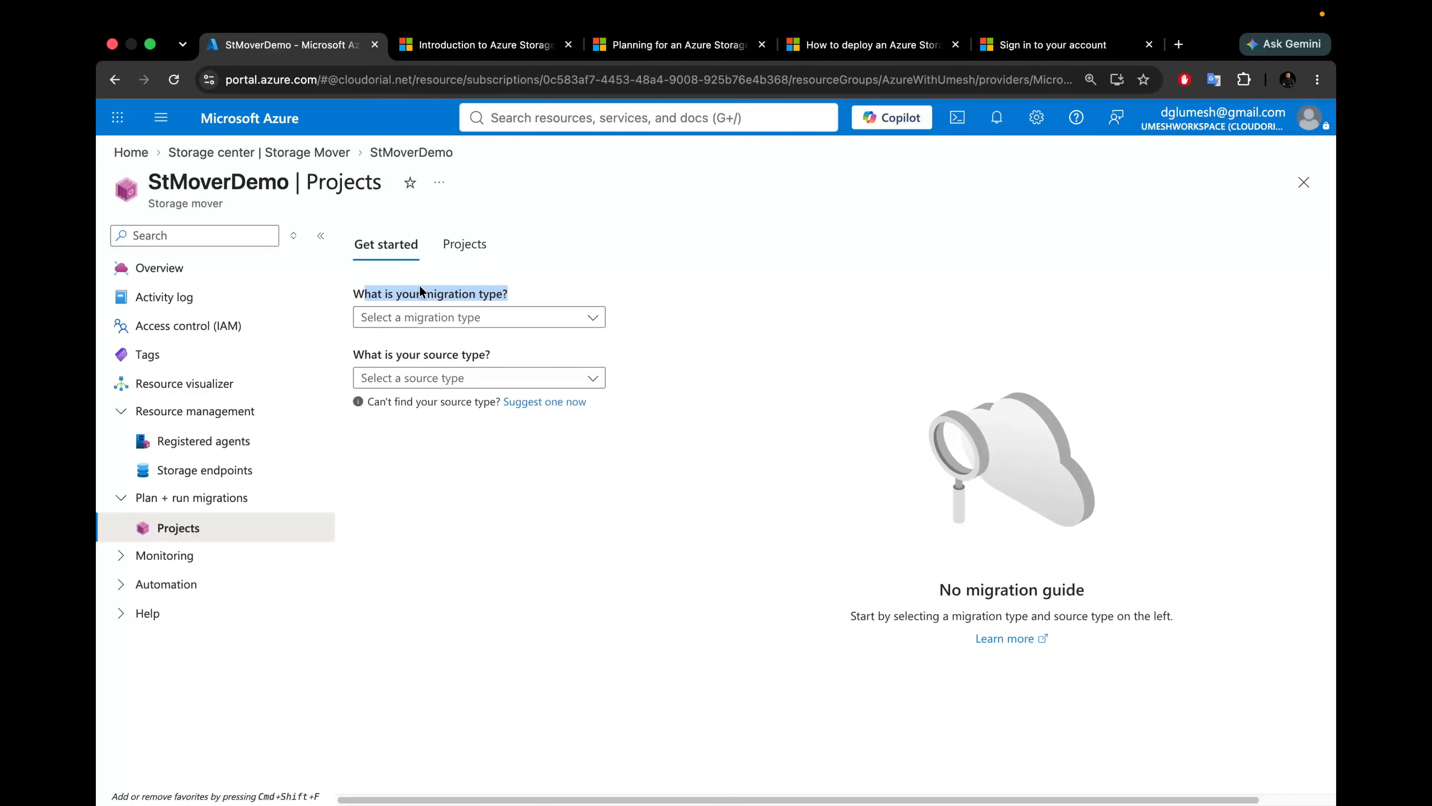
# Step: Set the migration type to On-premises migration and the source type to File Server/NAS - SMB
pyautogui.click(474, 326)
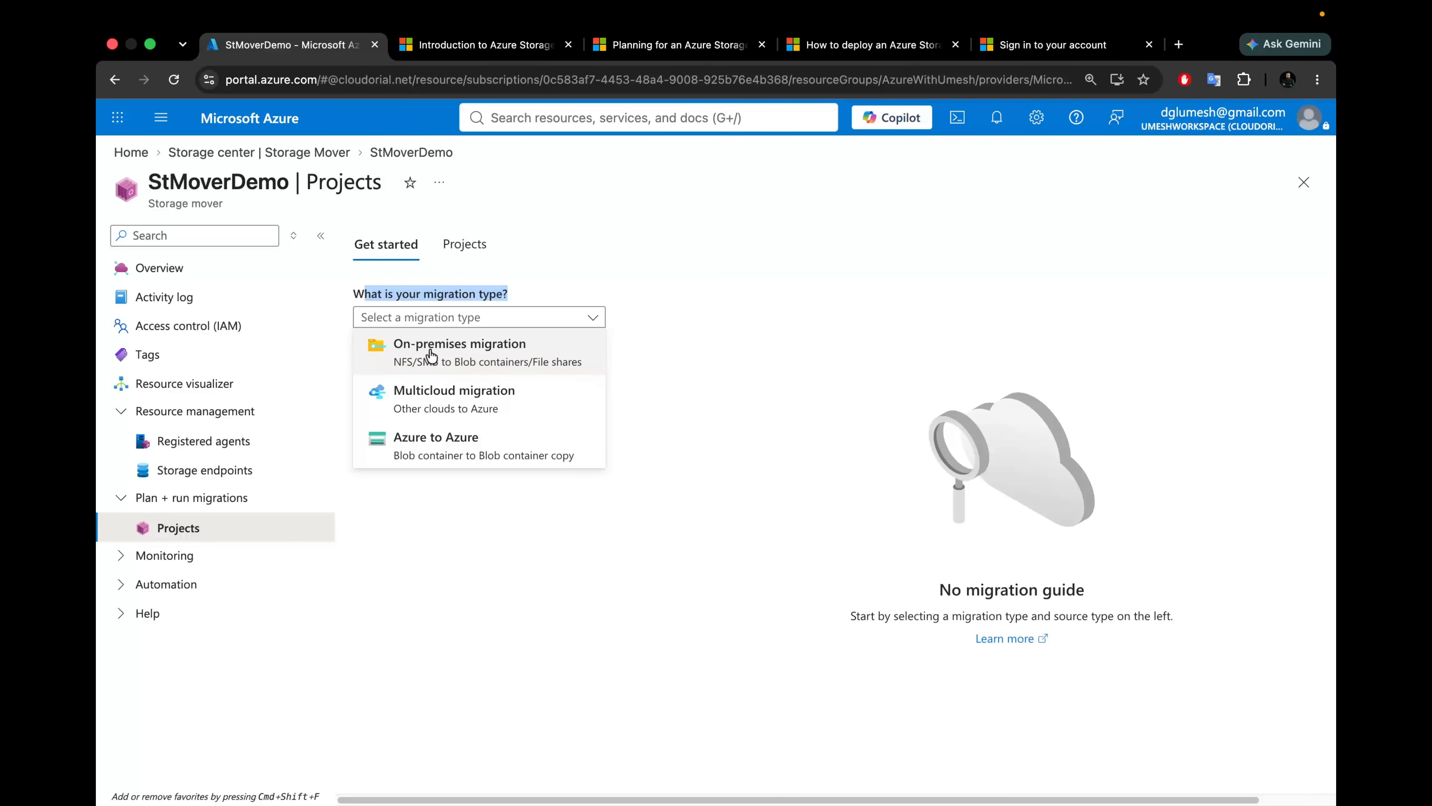
pyautogui.click(495, 355)
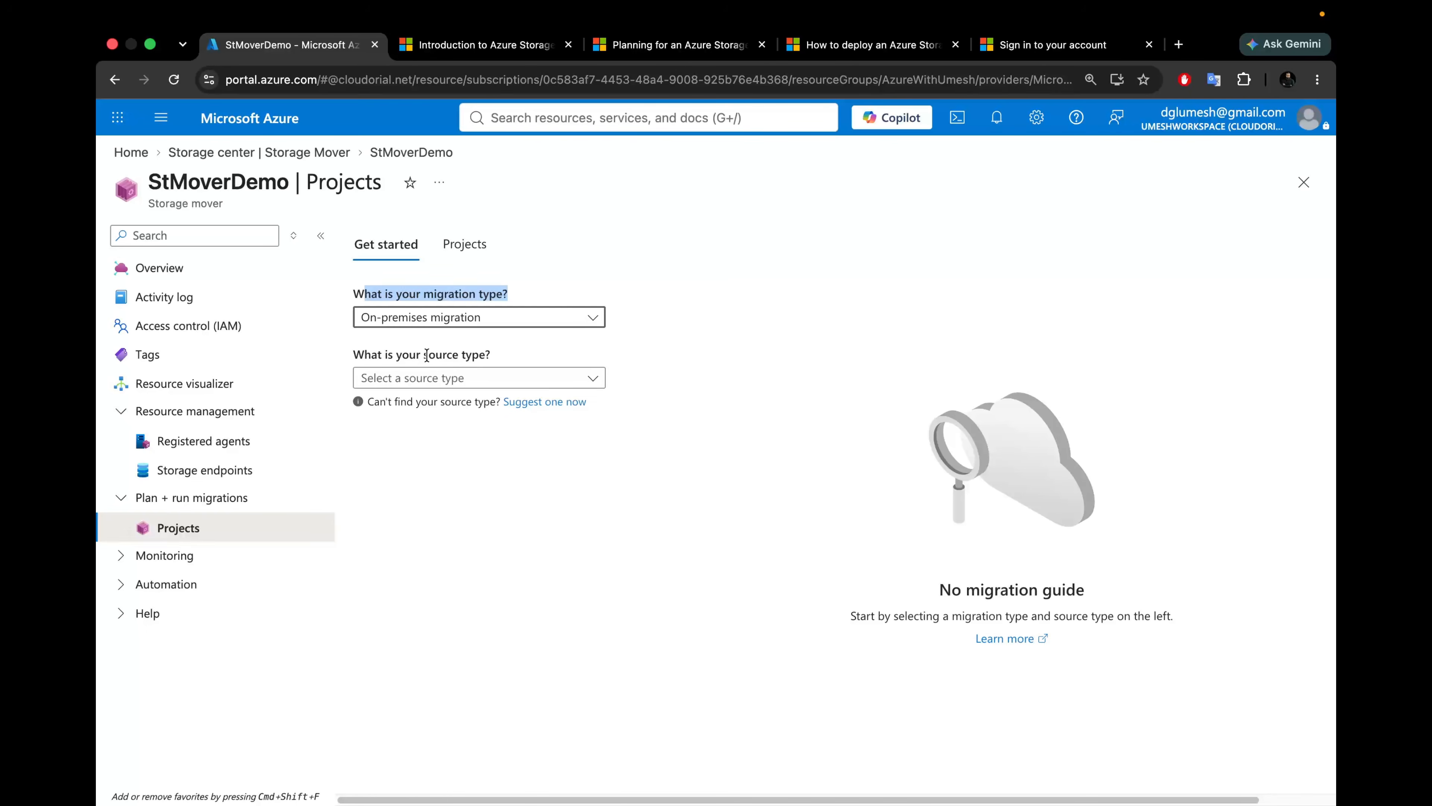
pyautogui.click(432, 377)
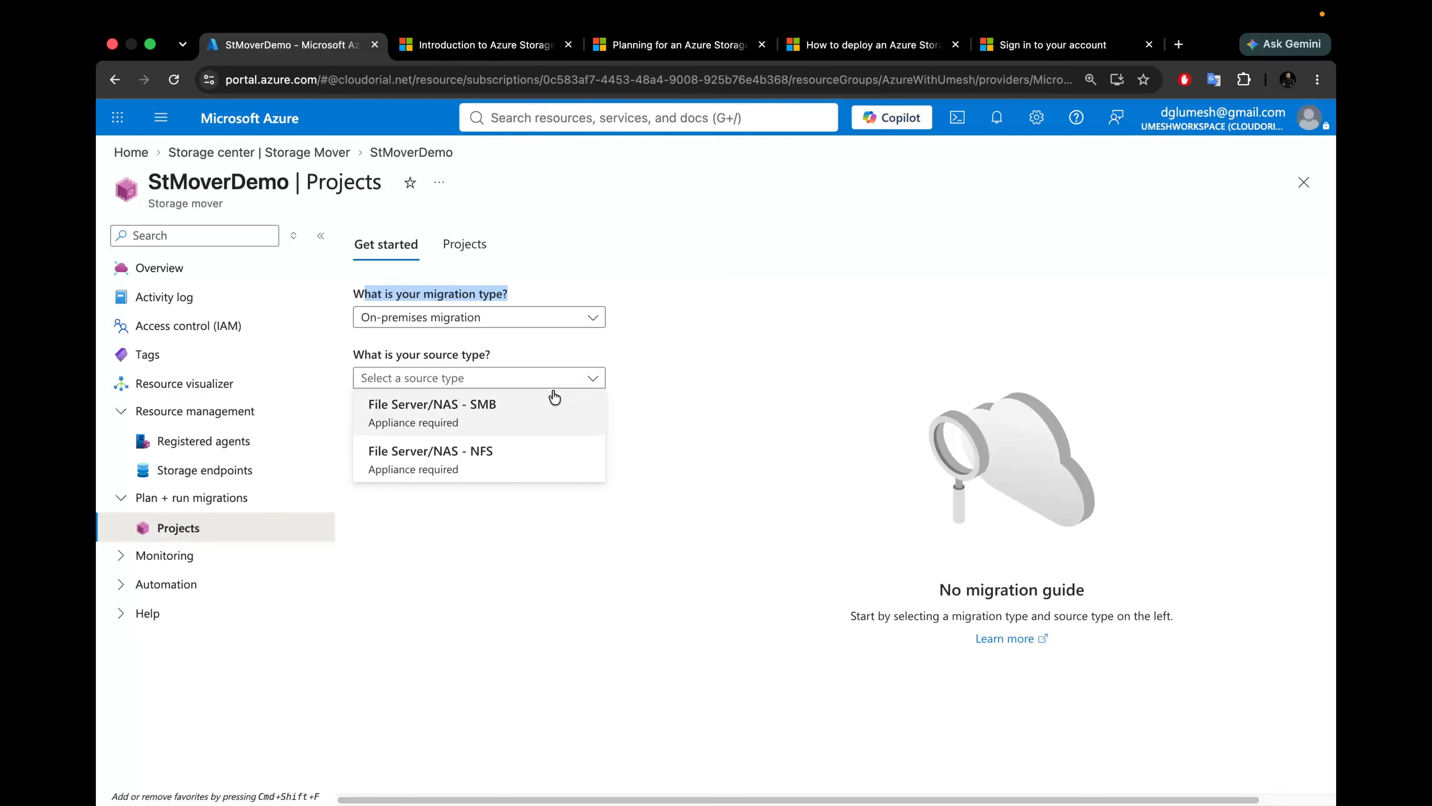
pyautogui.click(454, 419)
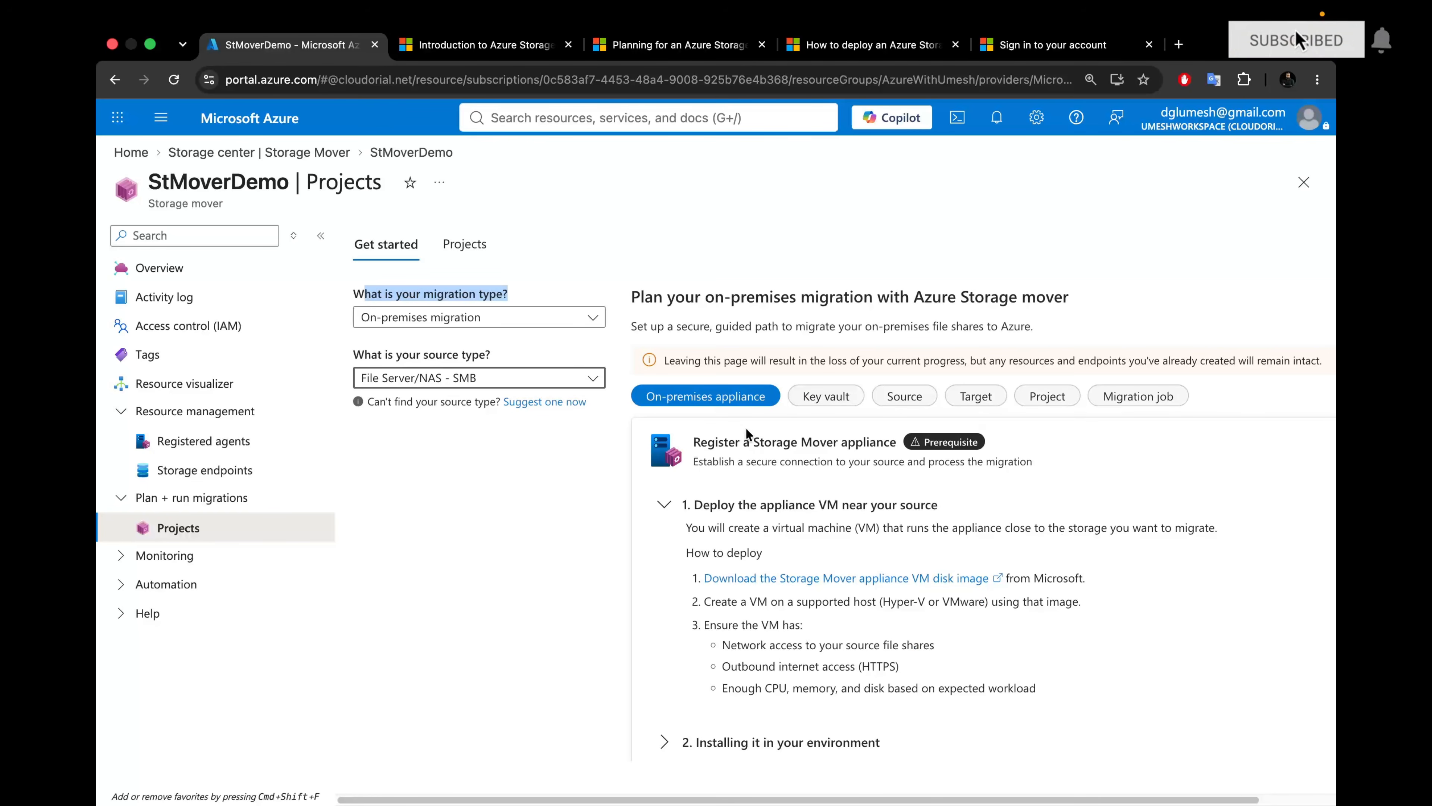
# Step: Choose the existing registered appliance StorageMoverAgt for the on-premises migration plan
pyautogui.scroll(-3, 758, 461)
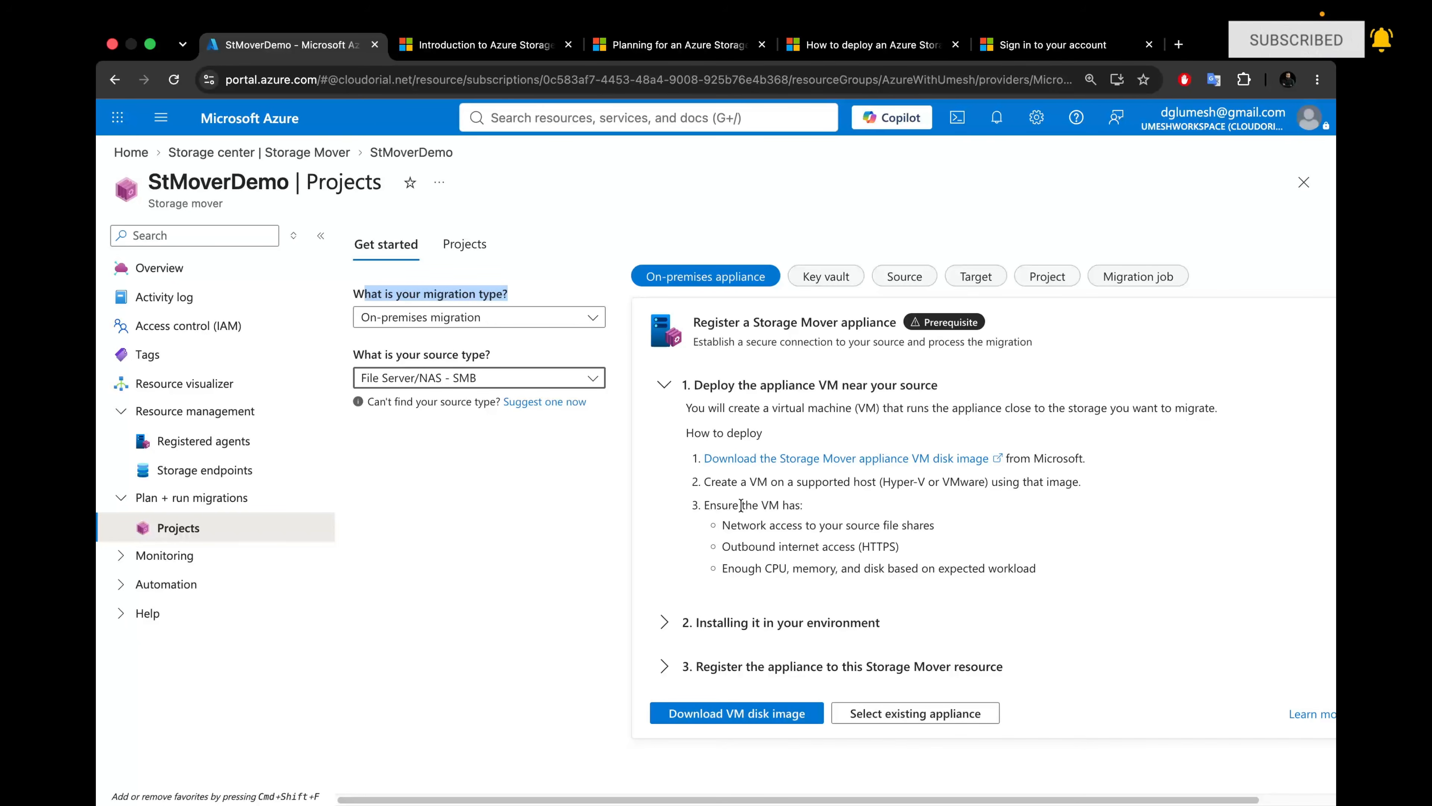
pyautogui.scroll(2, 673, 368)
pyautogui.scroll(-2, 672, 368)
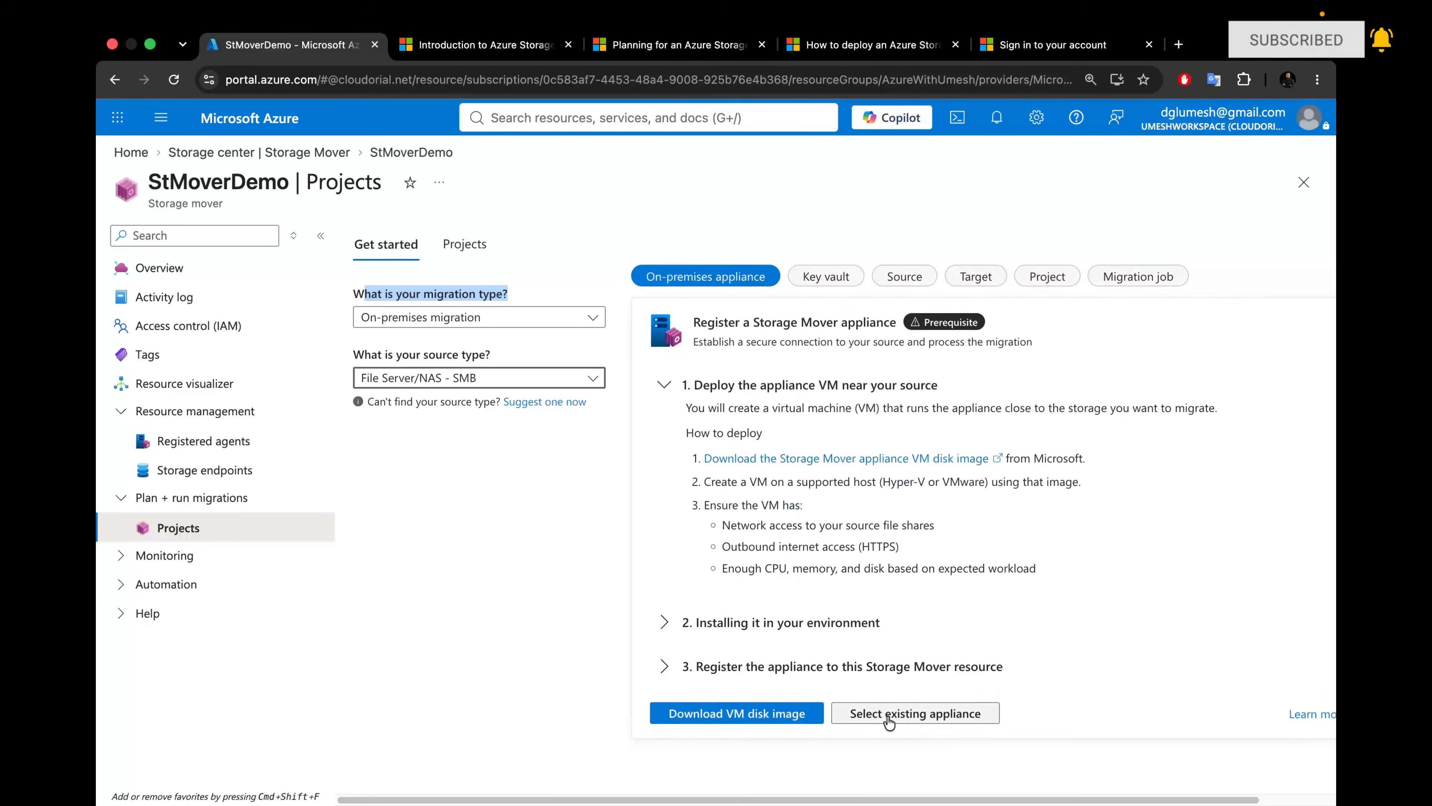
pyautogui.click(921, 713)
pyautogui.click(850, 354)
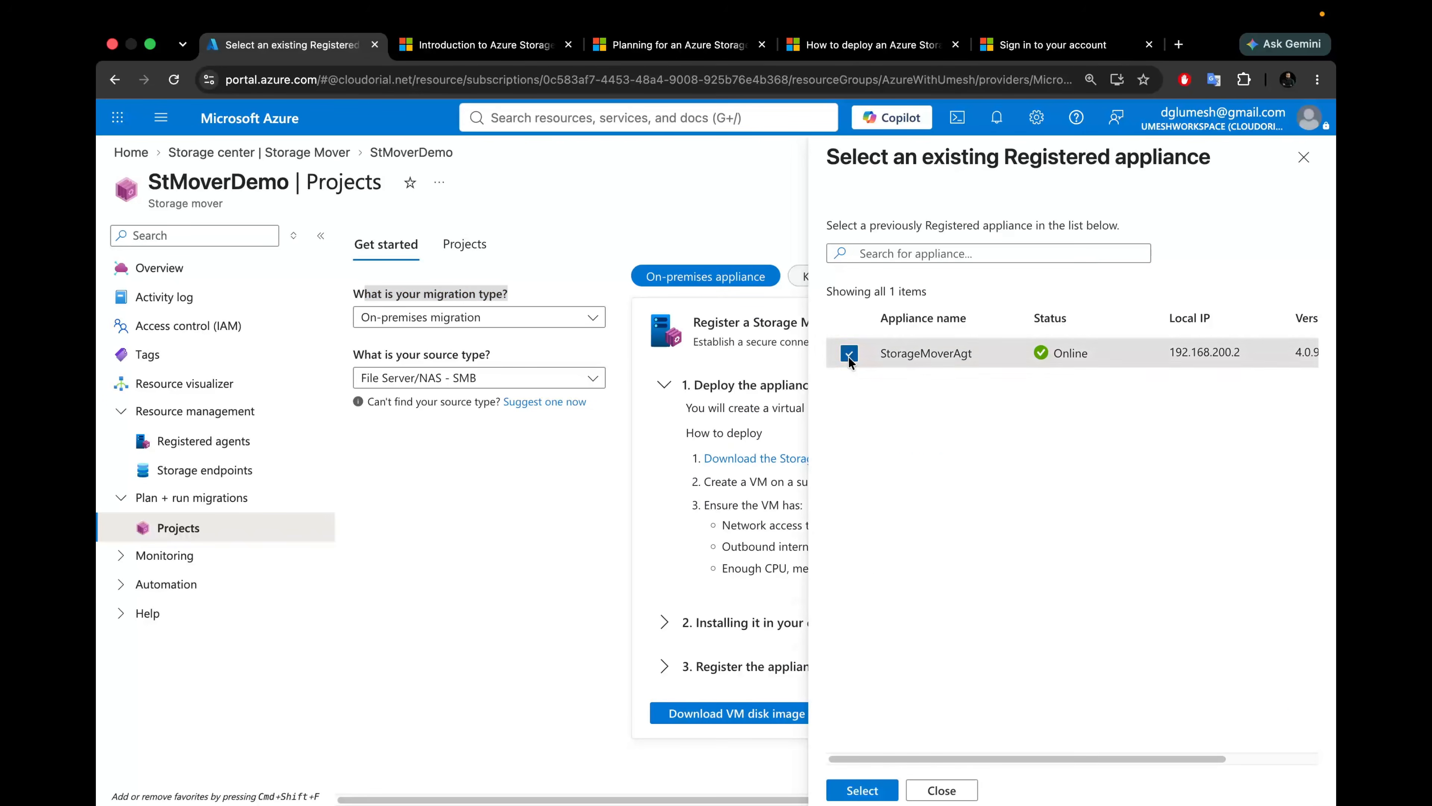
pyautogui.click(870, 788)
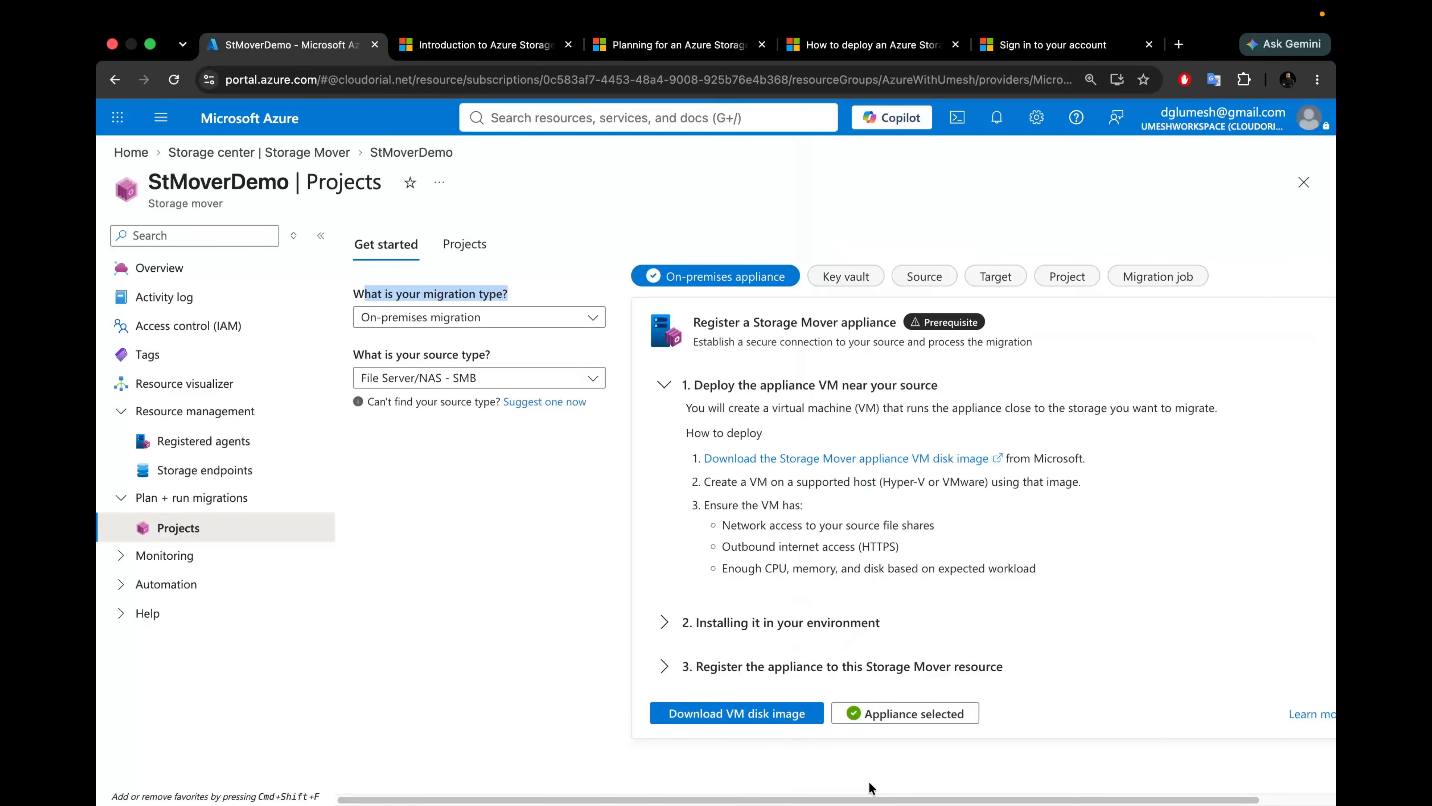
# Step: Choose the existing key vault kvgg to supply the SMB credentials for the migration plan
pyautogui.scroll(3, 783, 517)
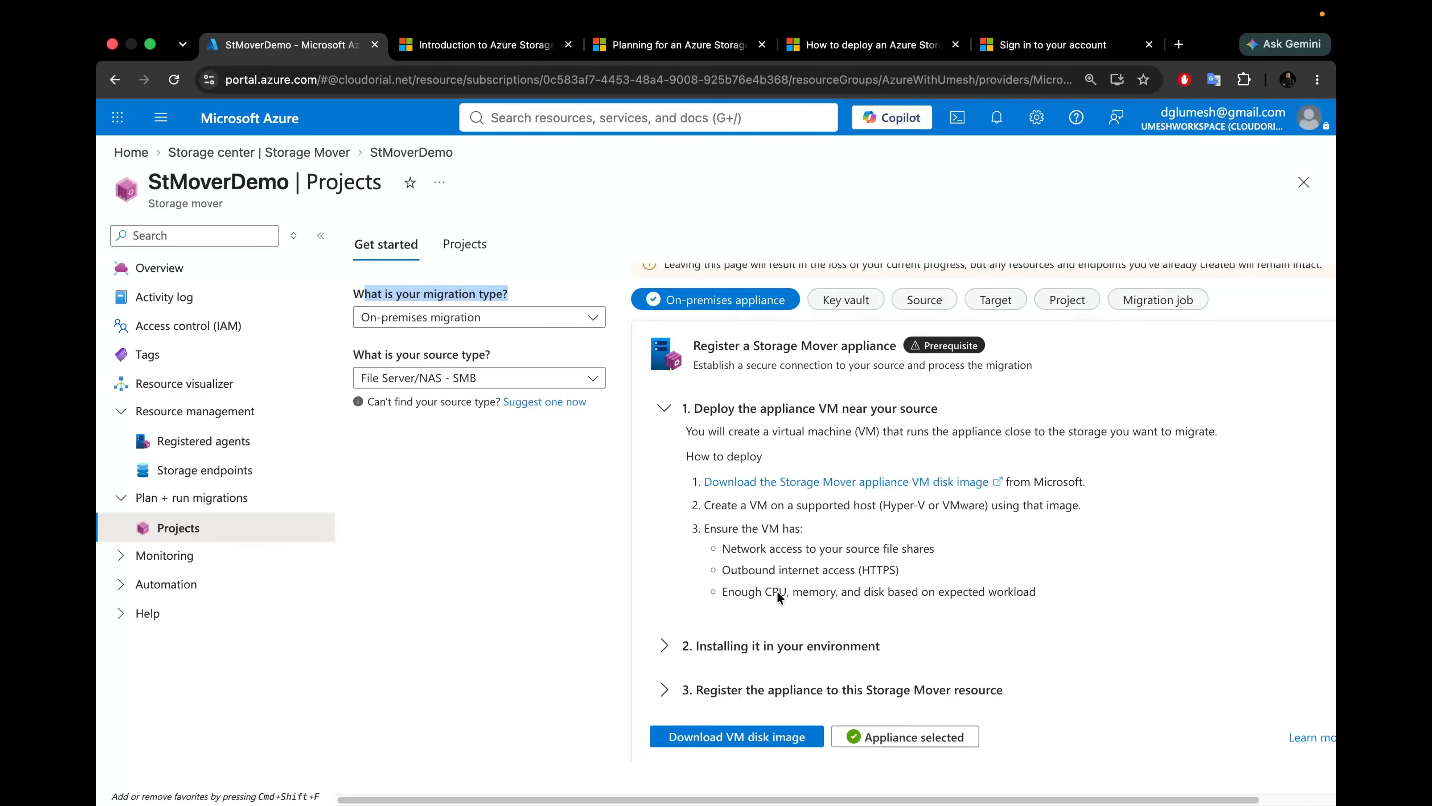
pyautogui.click(840, 398)
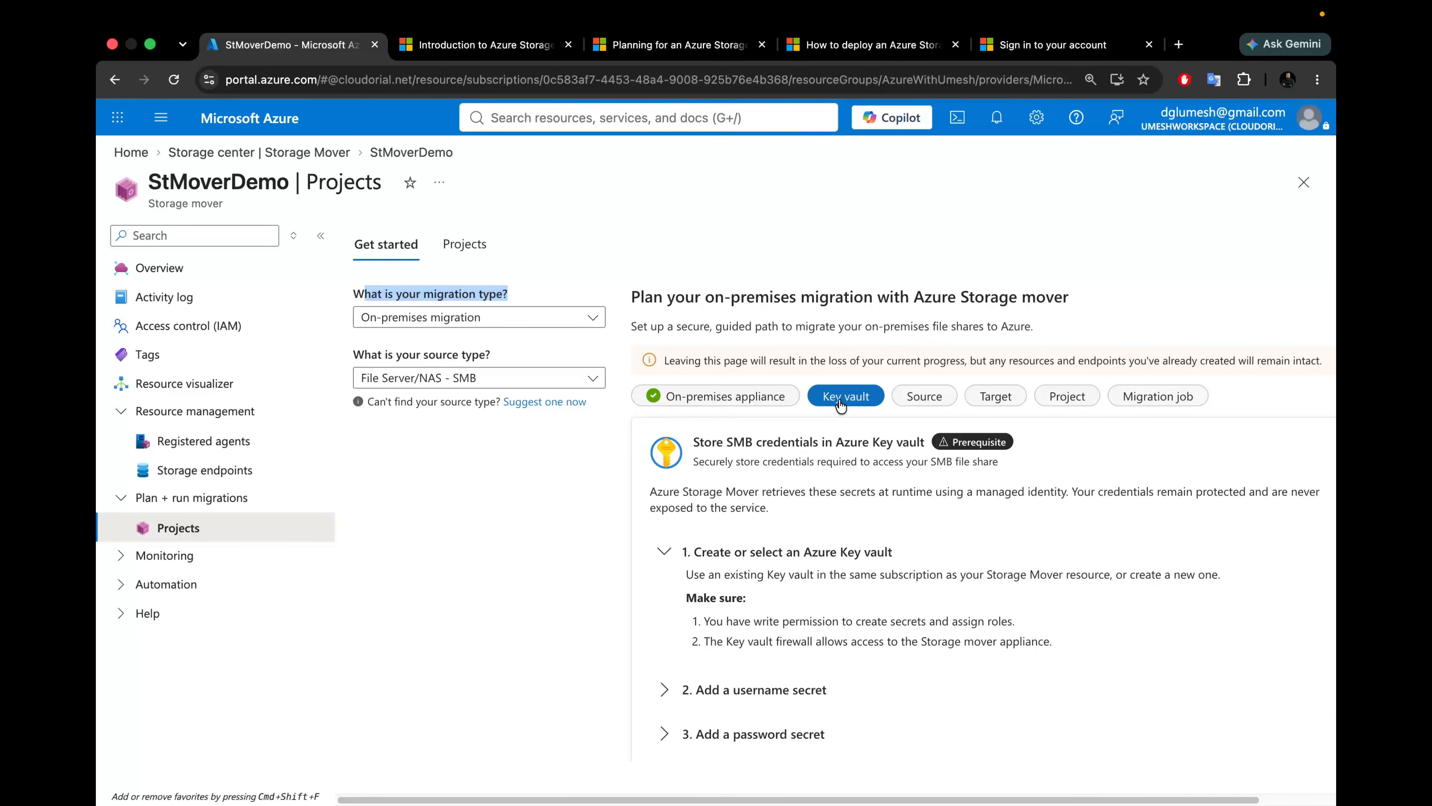
pyautogui.scroll(-2, 747, 587)
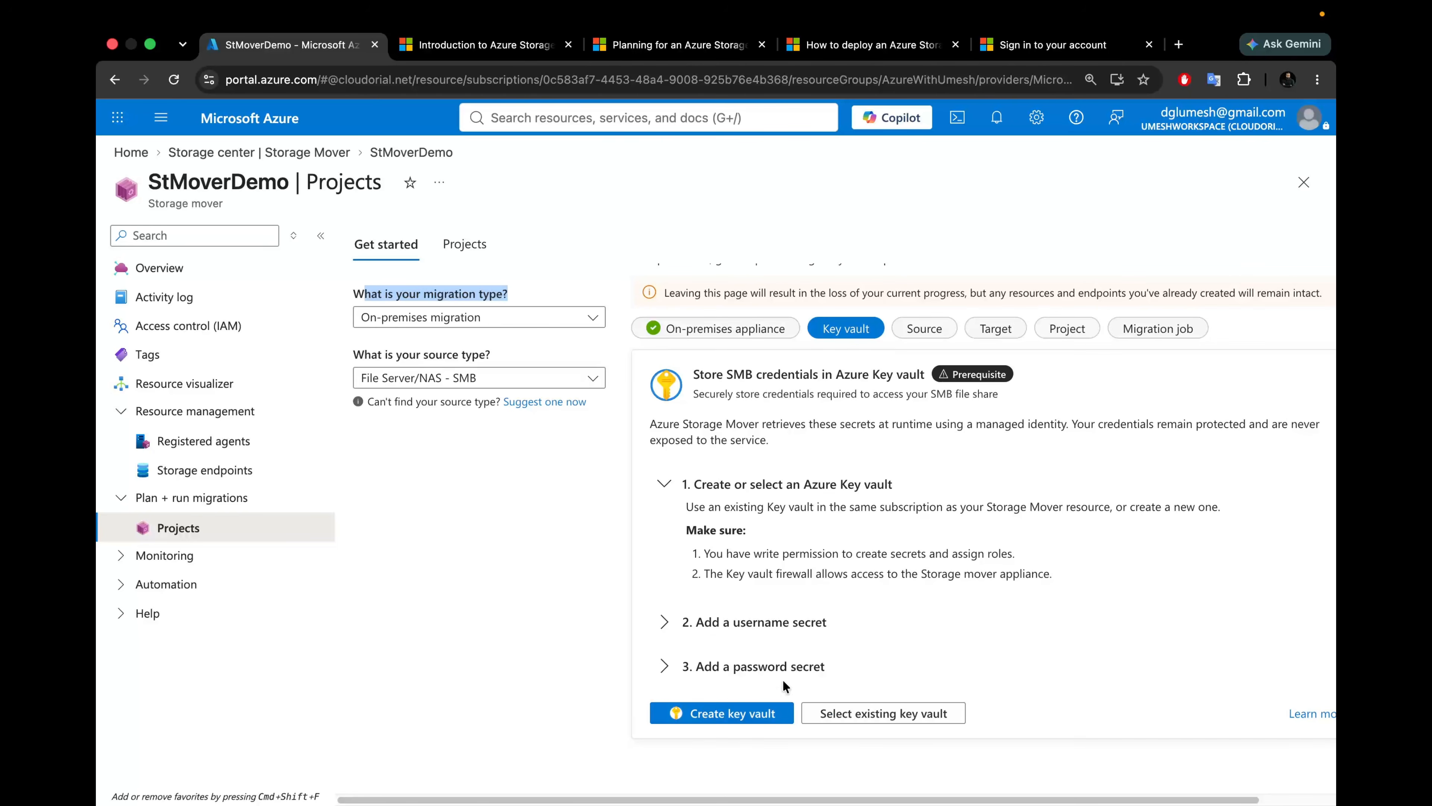
pyautogui.click(878, 722)
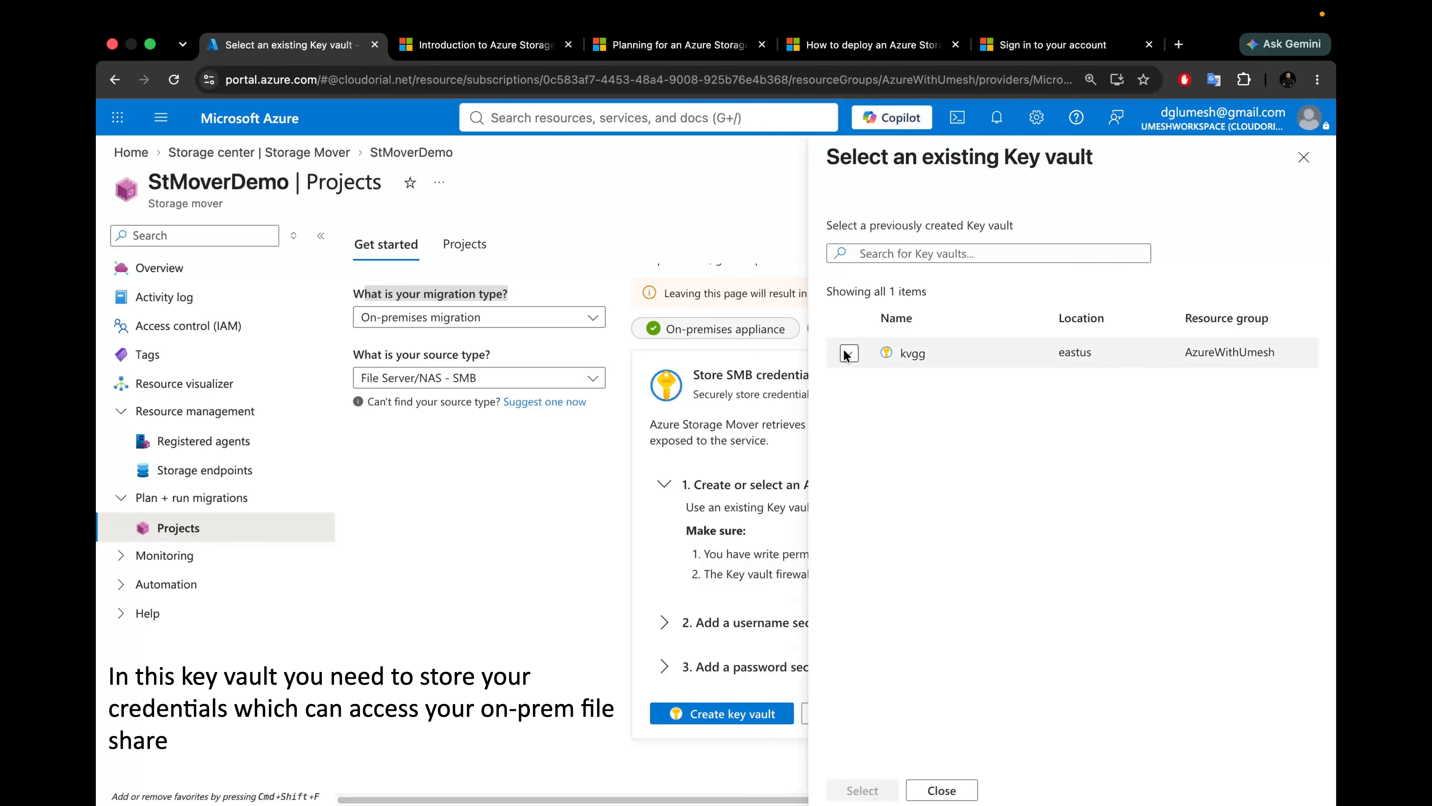
pyautogui.click(850, 353)
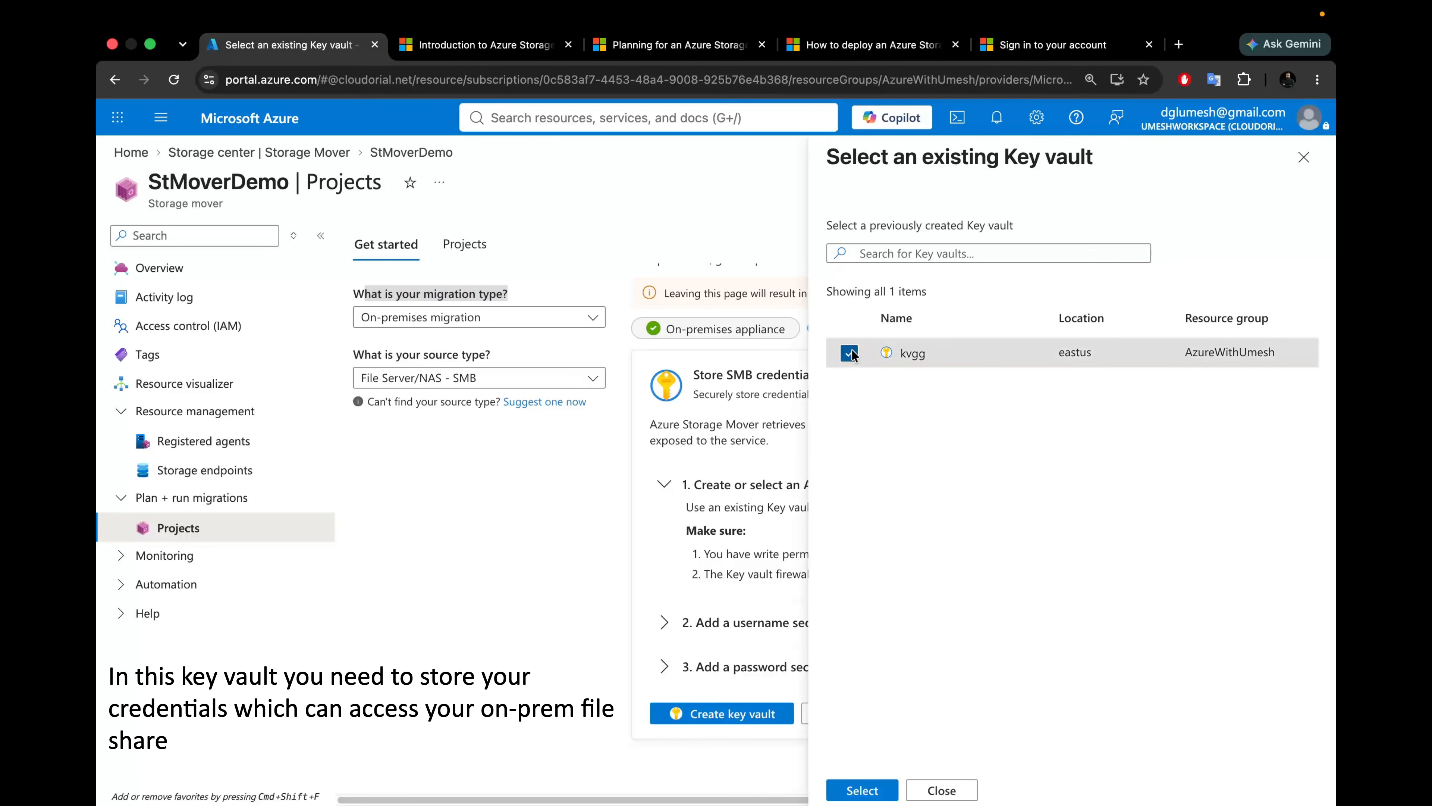
pyautogui.click(847, 792)
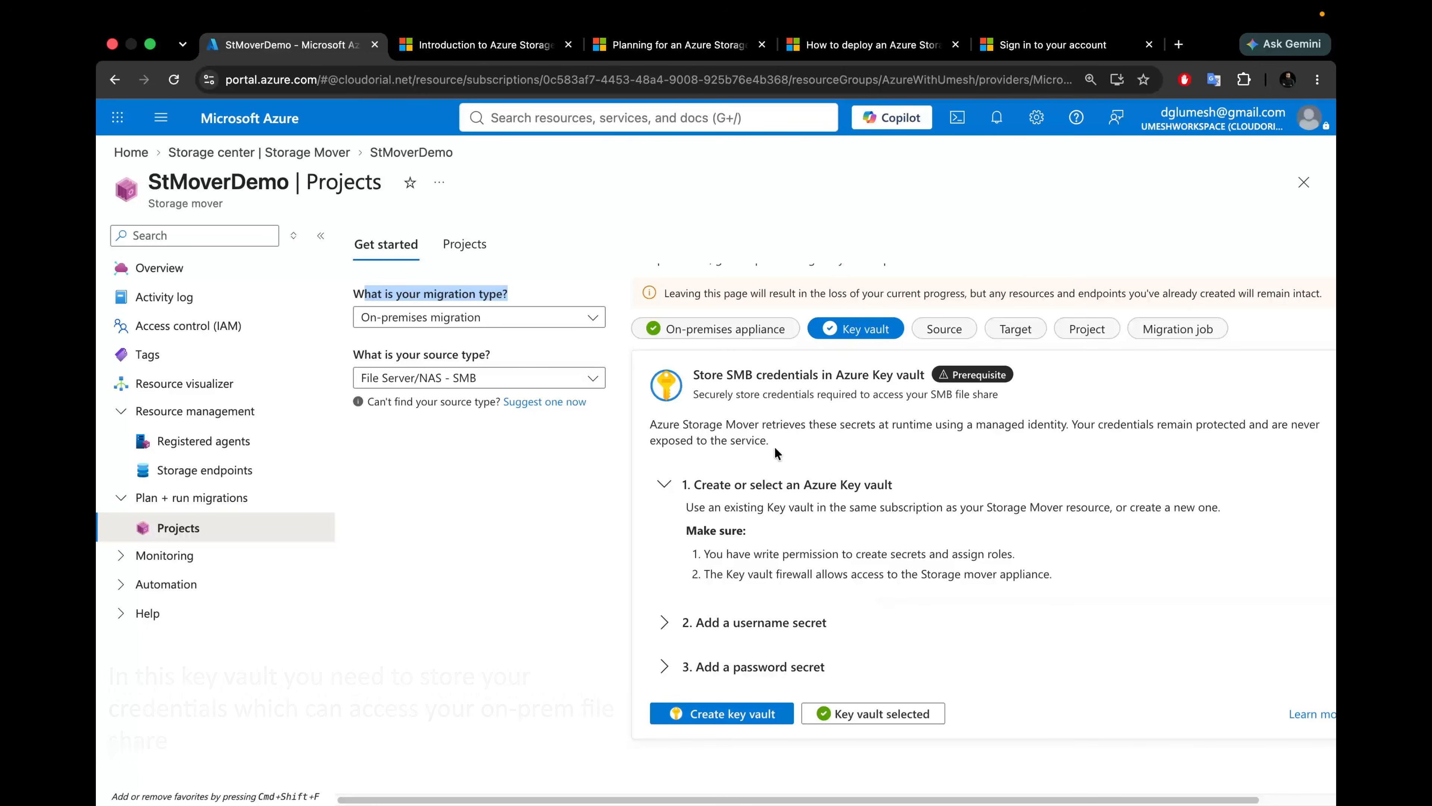
# Step: Choose the existing SMB source endpoint \\192.168.200.5\FSDemo for the migration plan
pyautogui.click(937, 333)
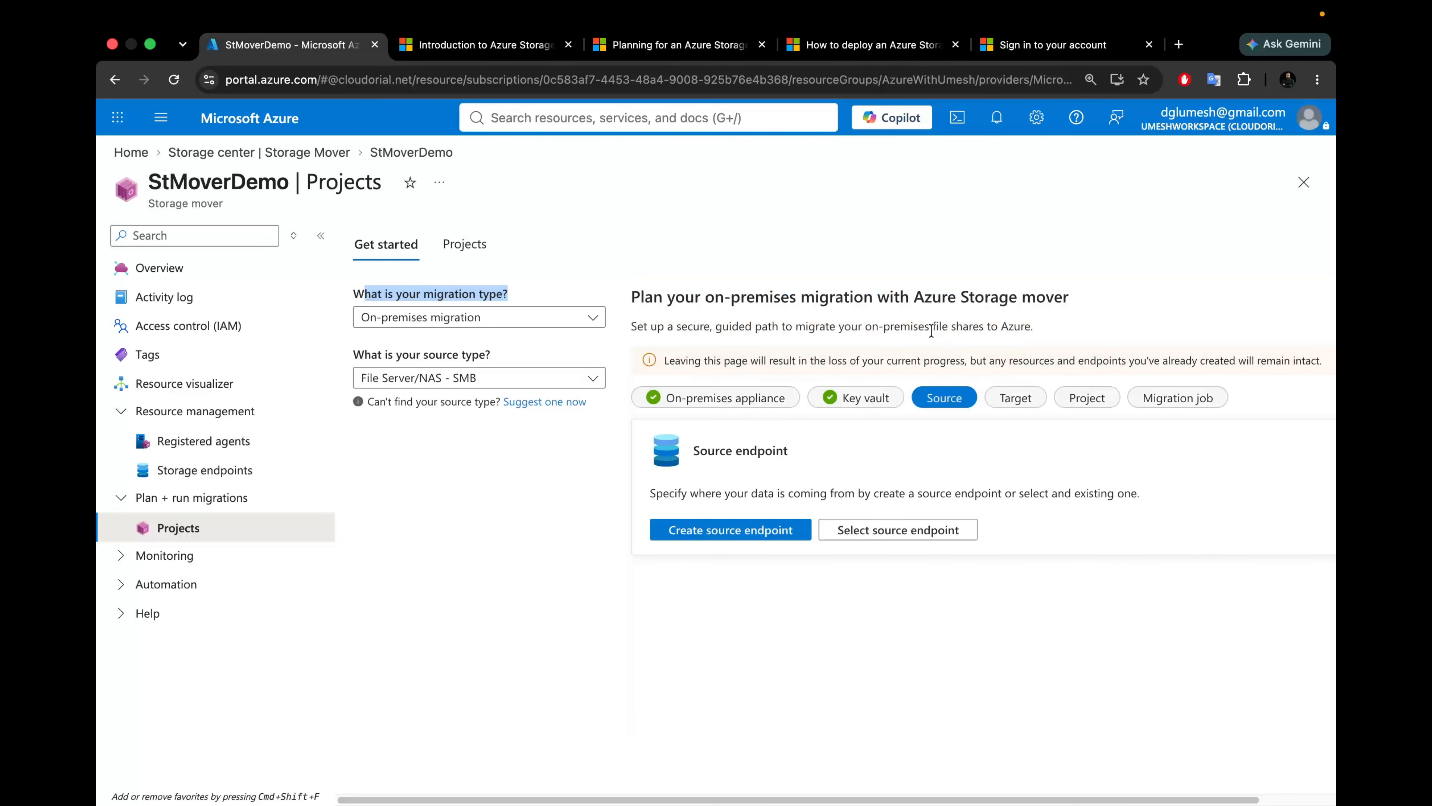
pyautogui.click(875, 531)
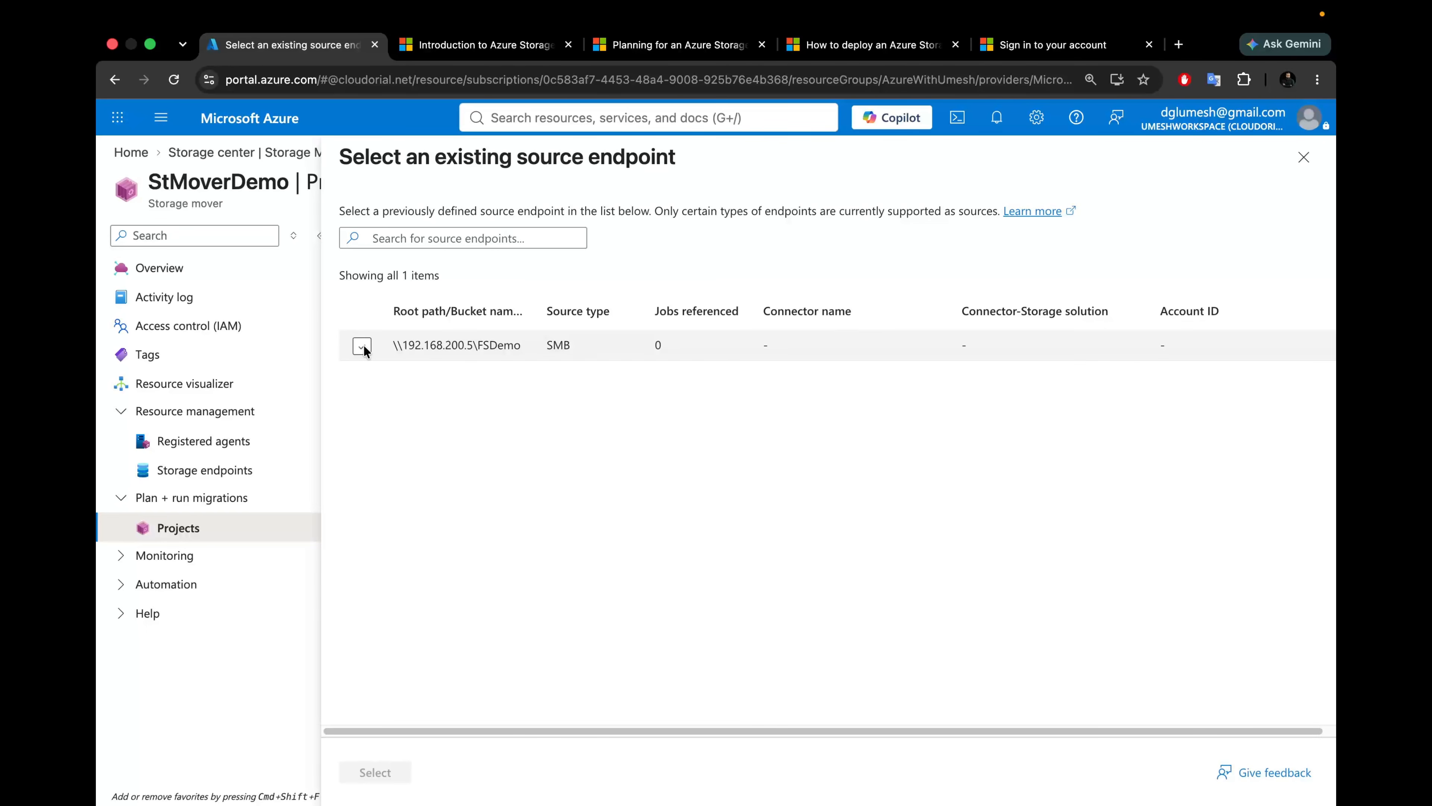
pyautogui.click(363, 346)
pyautogui.click(372, 773)
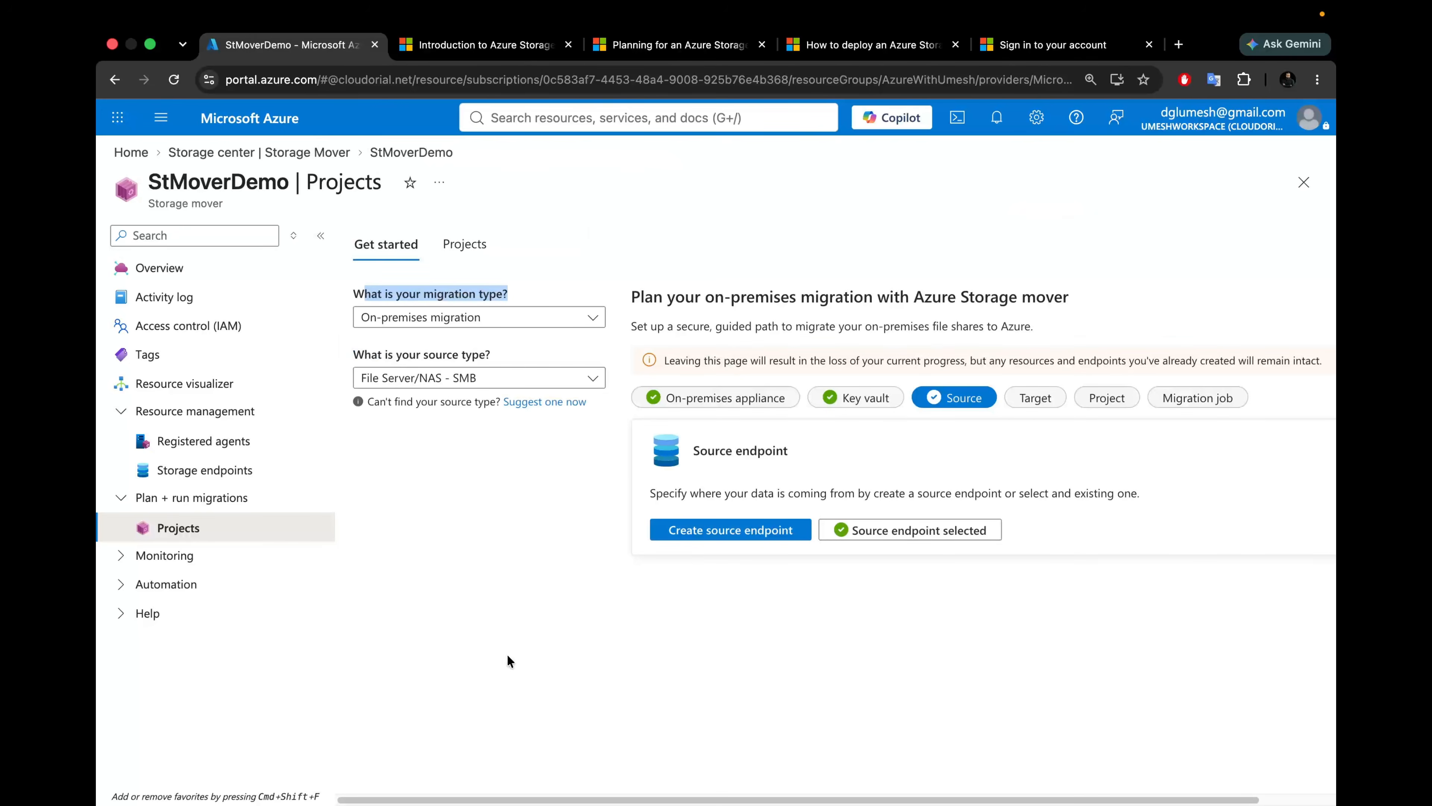
# Step: Choose the existing target endpoint demo in storage account fsdemoumesh for the migration plan
pyautogui.click(1034, 400)
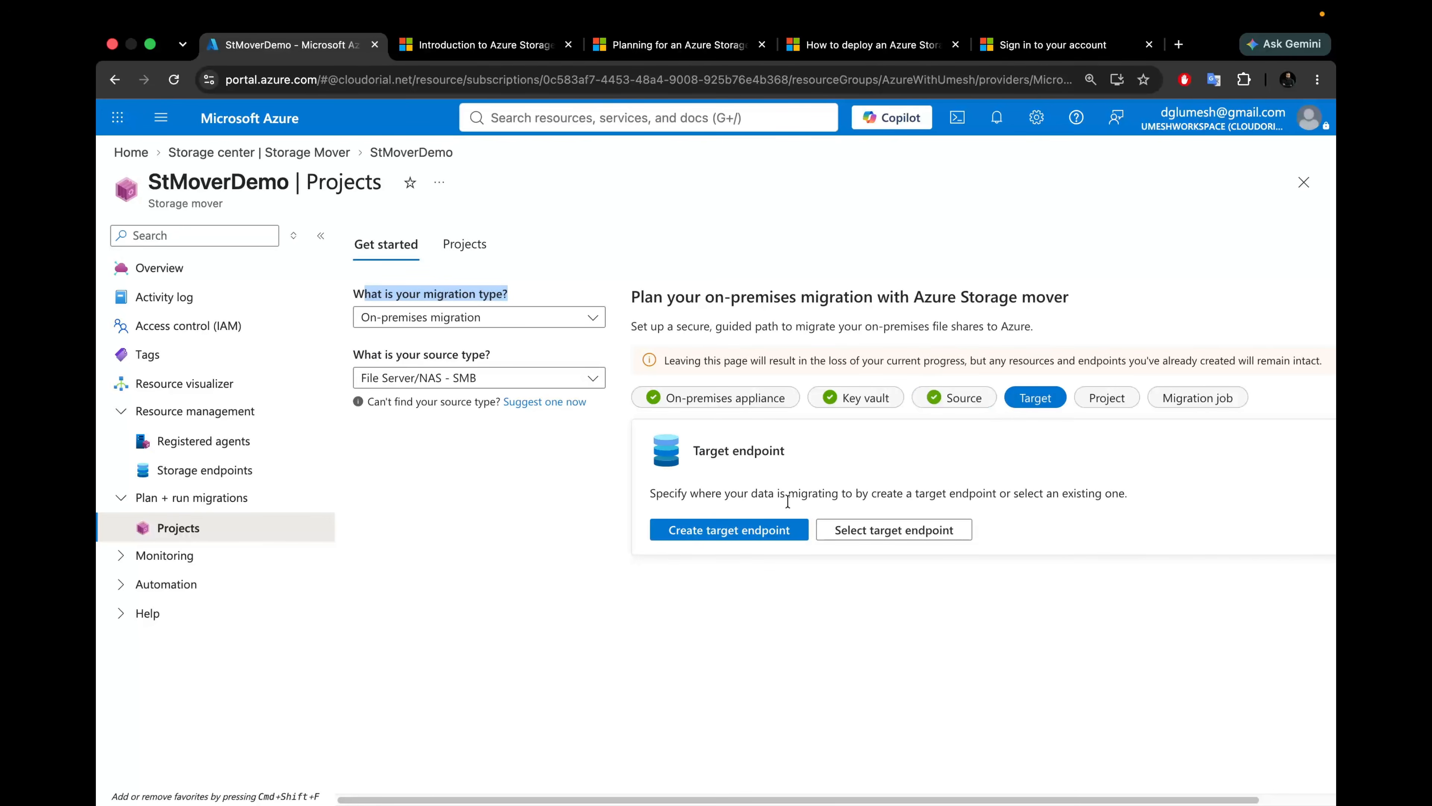
pyautogui.click(868, 531)
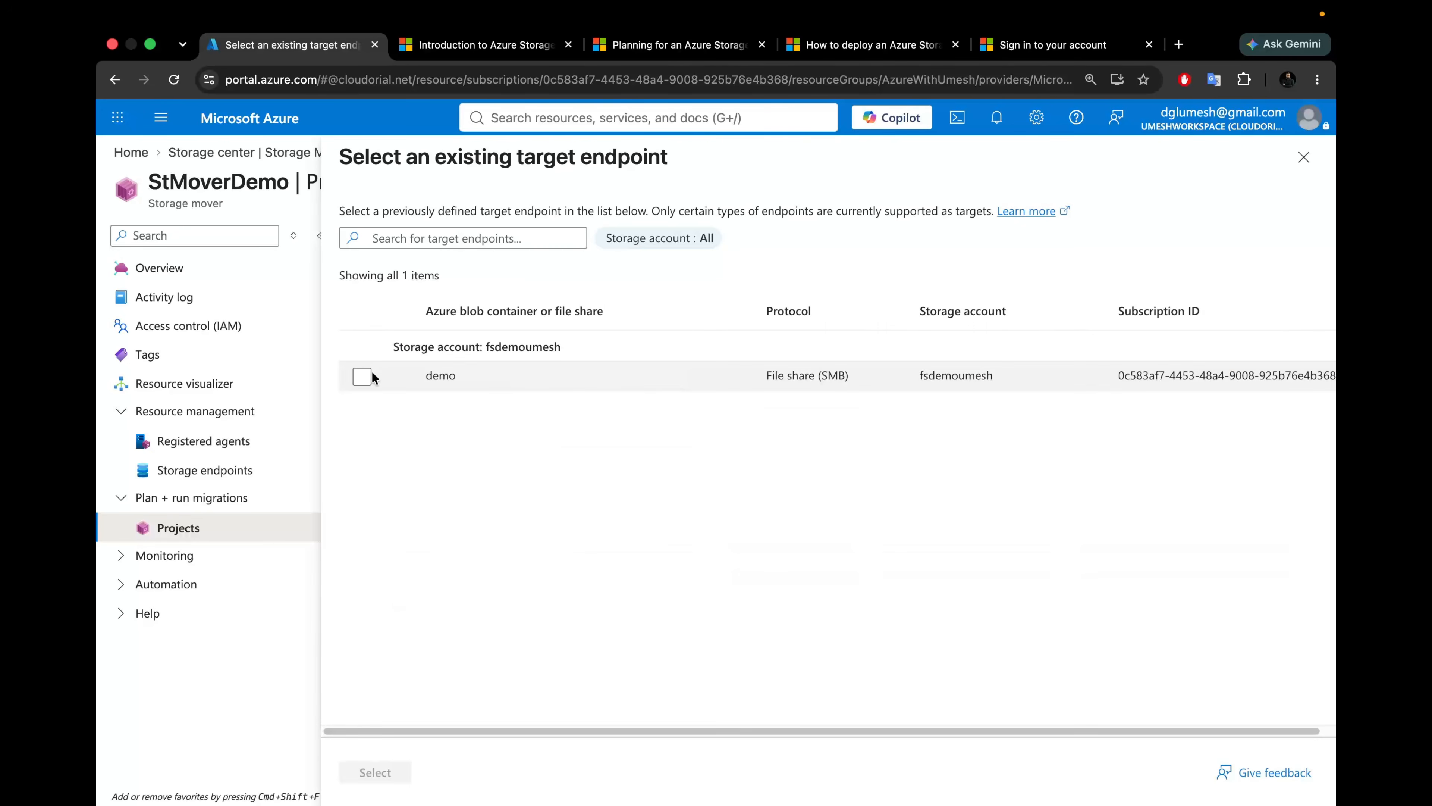
pyautogui.click(364, 375)
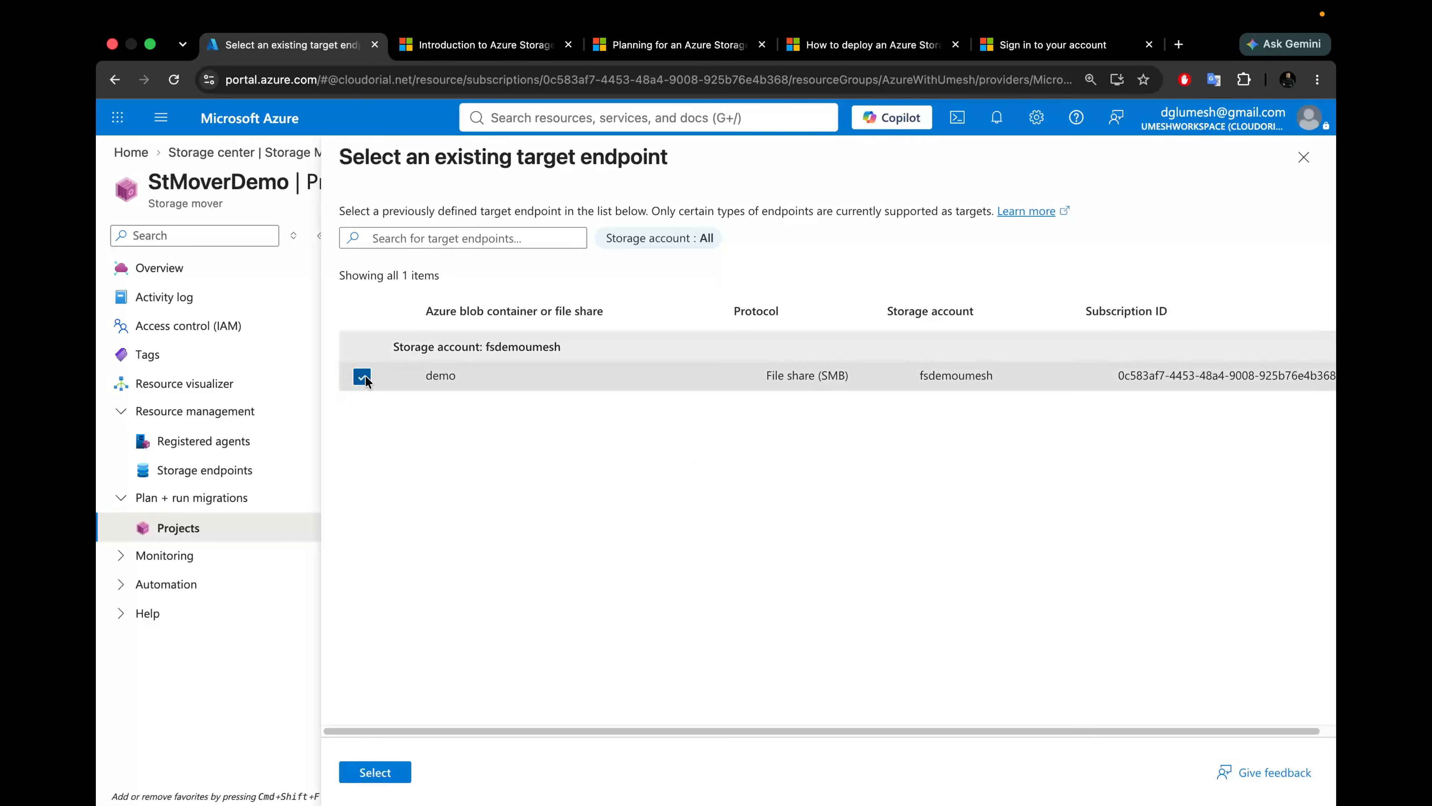
pyautogui.click(375, 773)
# Step: Create a migration project named FirstStMoverMigration without a description
pyautogui.click(1129, 402)
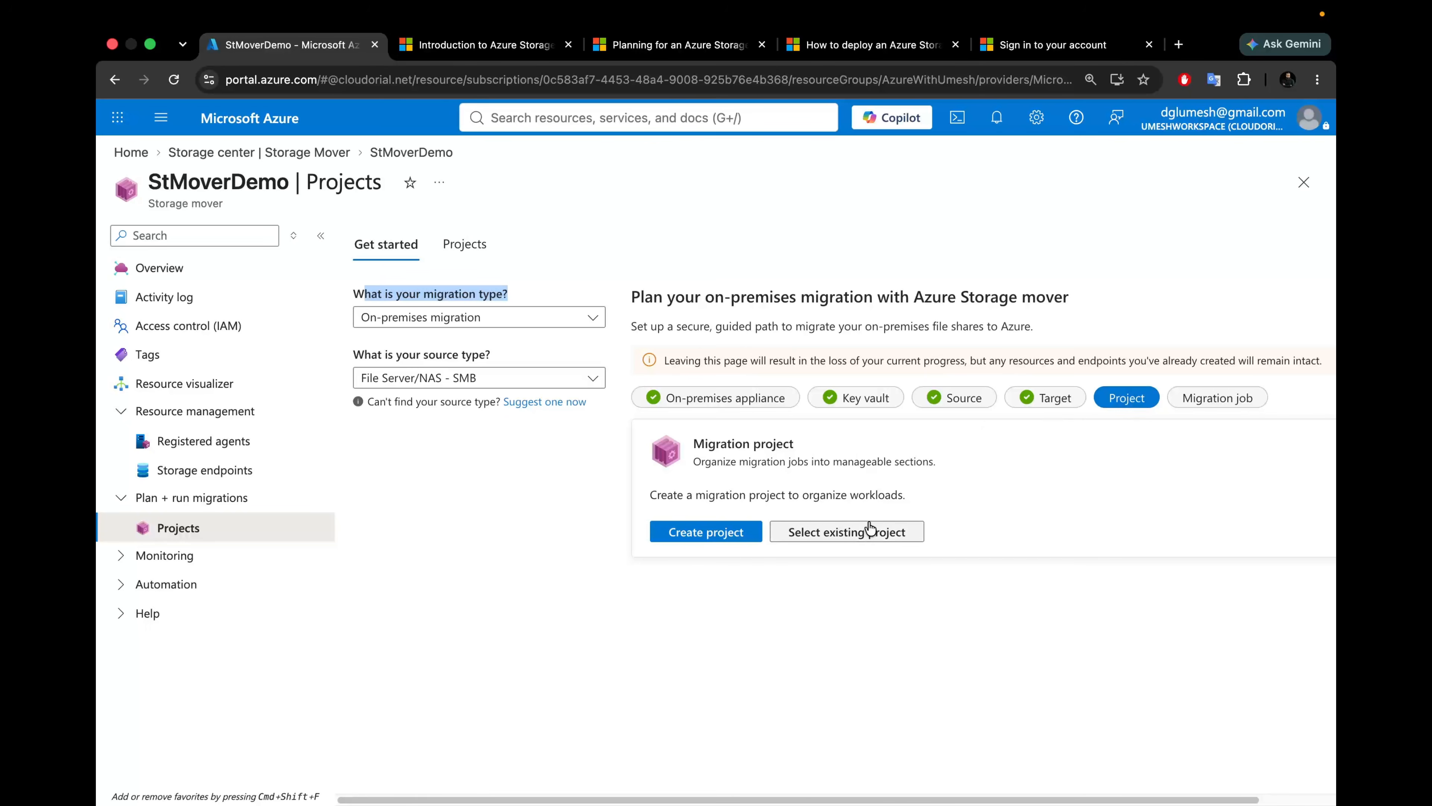
pyautogui.click(712, 533)
pyautogui.click(899, 331)
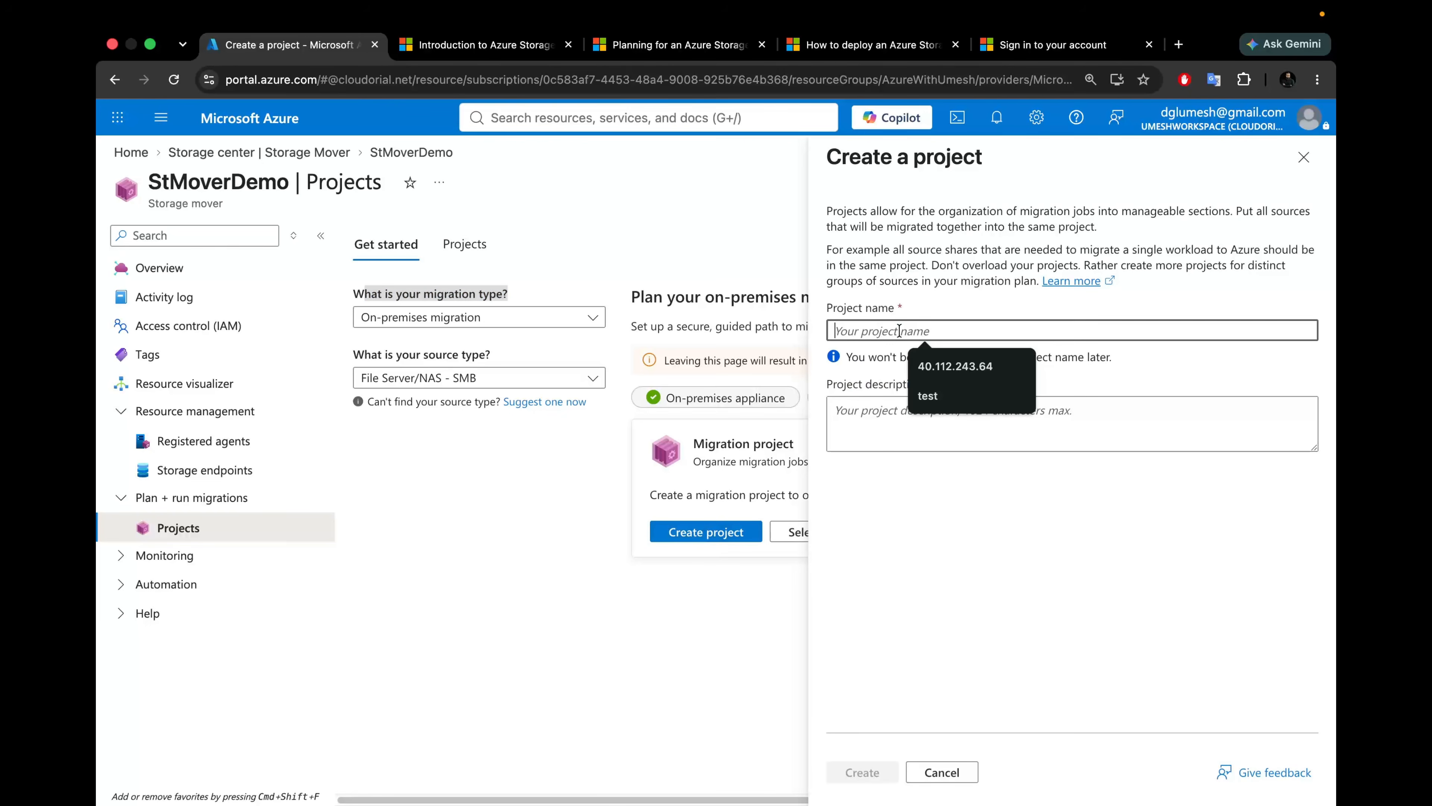
pyautogui.write('New')
pyautogui.press('BackSpace')
pyautogui.write('First')
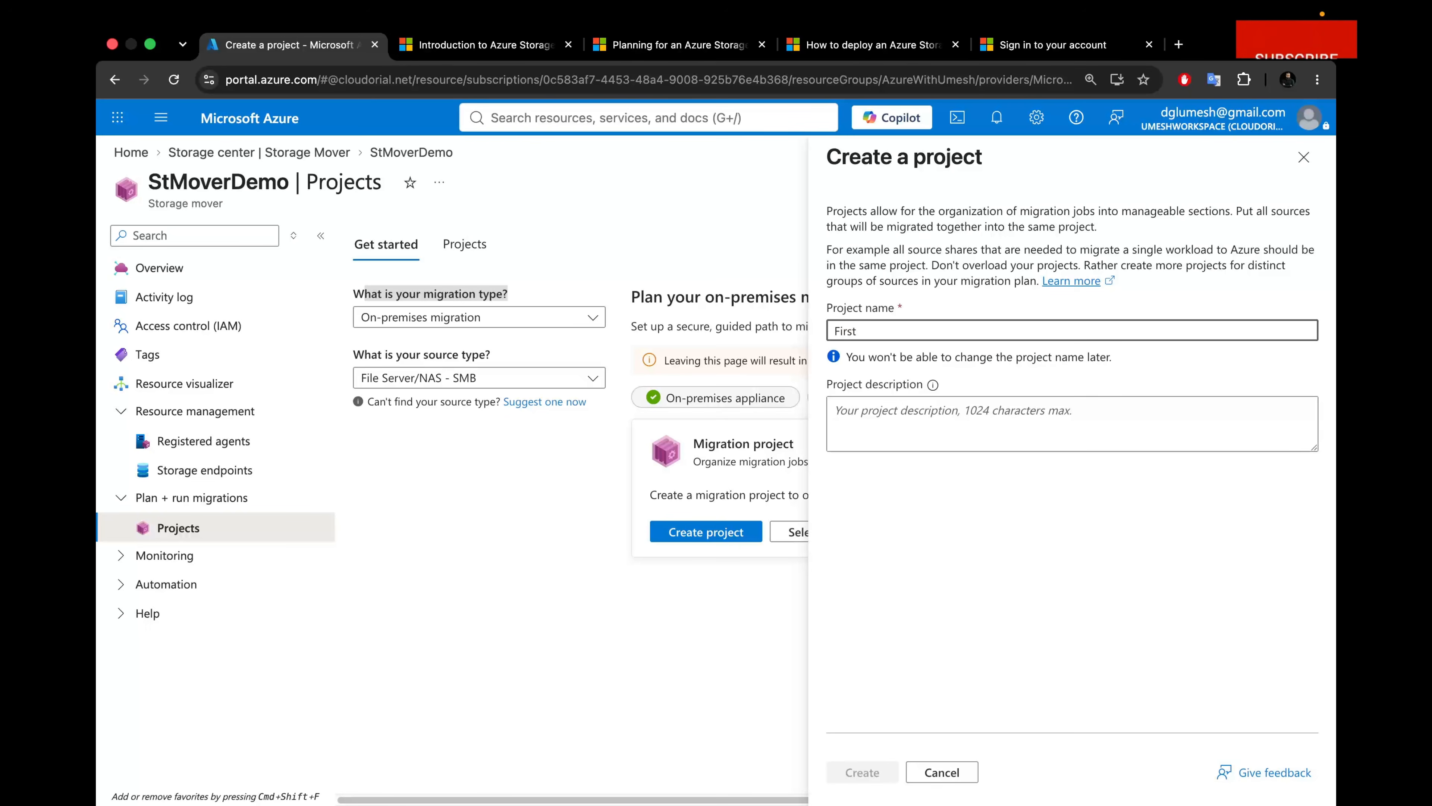
pyautogui.write('StMover')
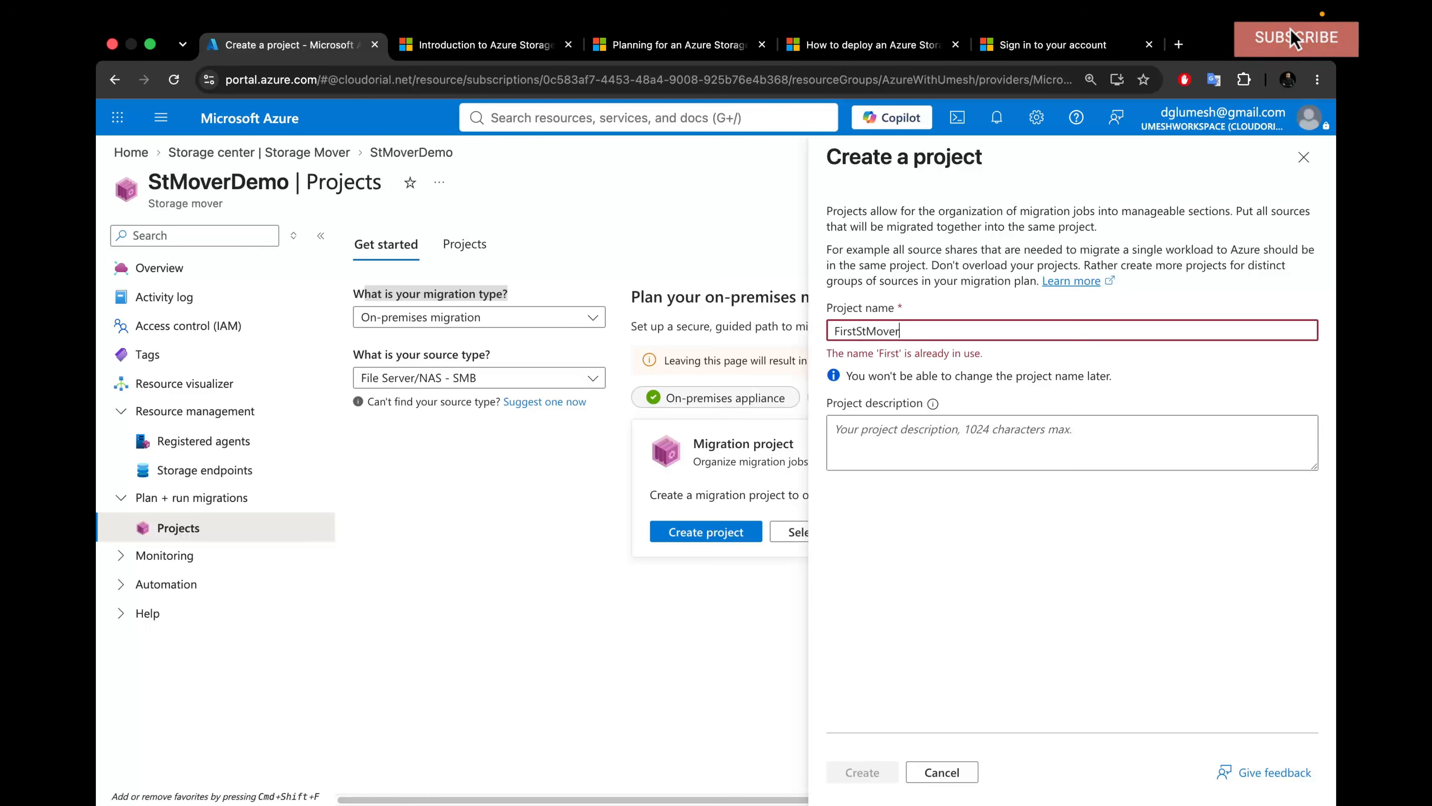
pyautogui.write('Migration')
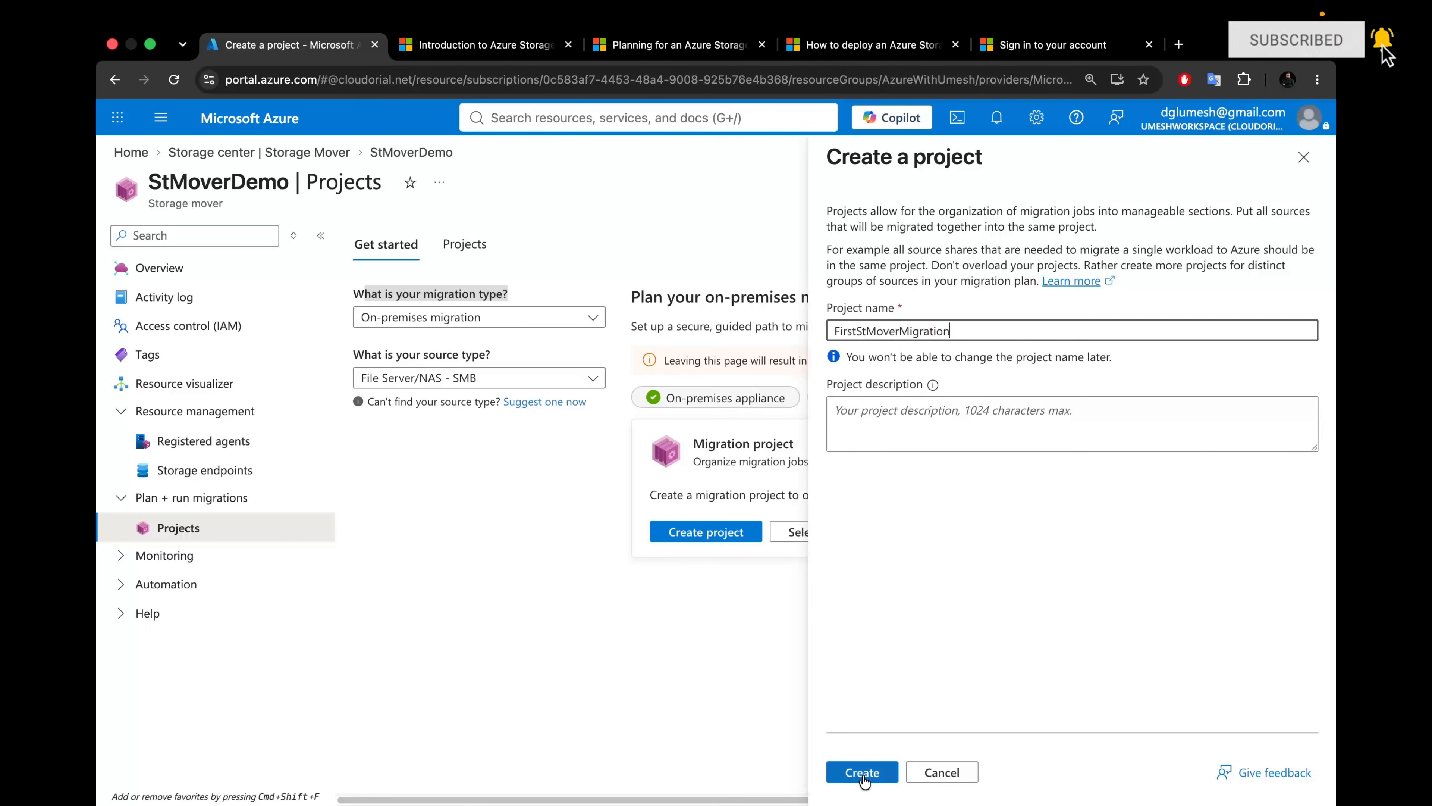
pyautogui.click(862, 780)
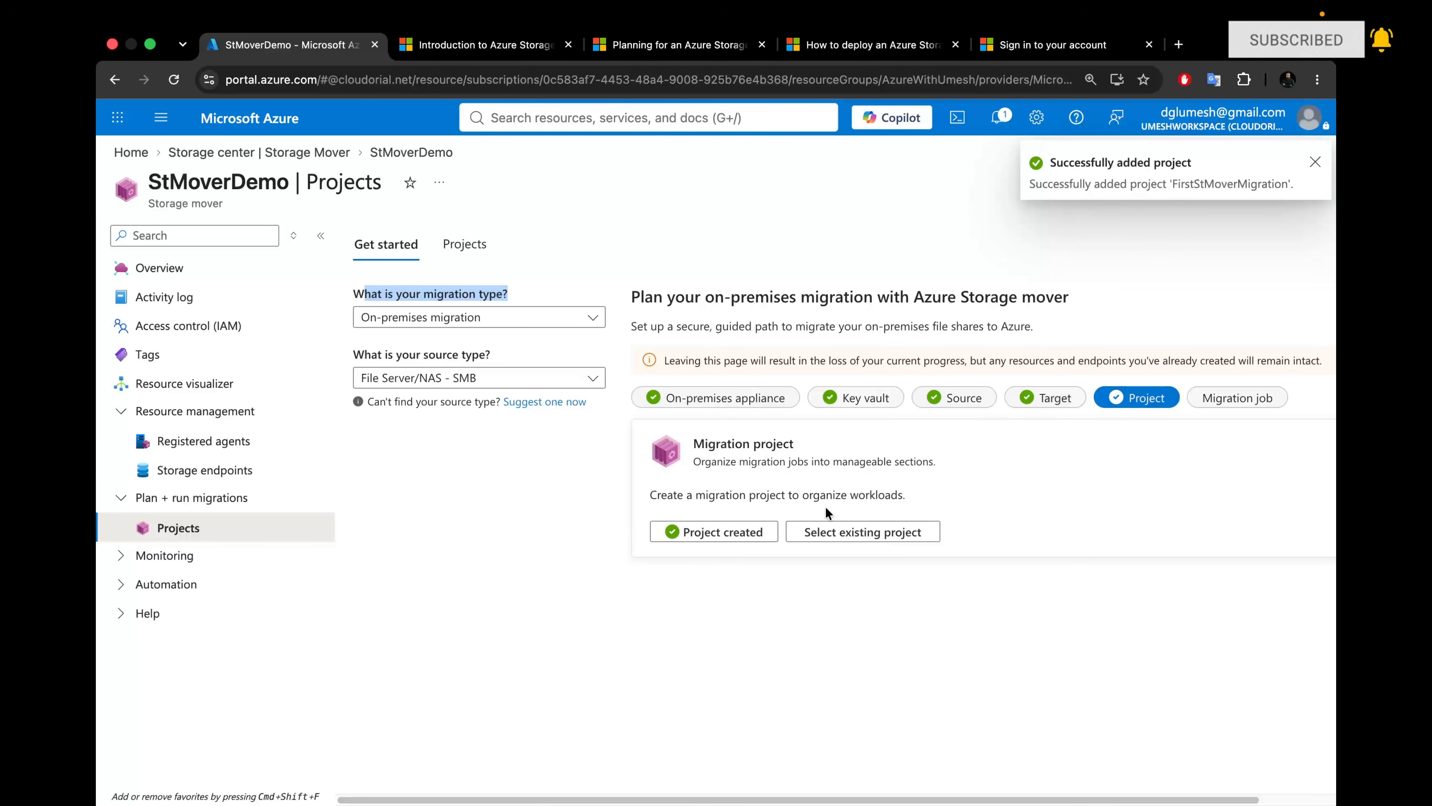
# Step: Start a new migration job named FirstJob and check its appliance, source endpoint and target endpoint
pyautogui.click(1188, 402)
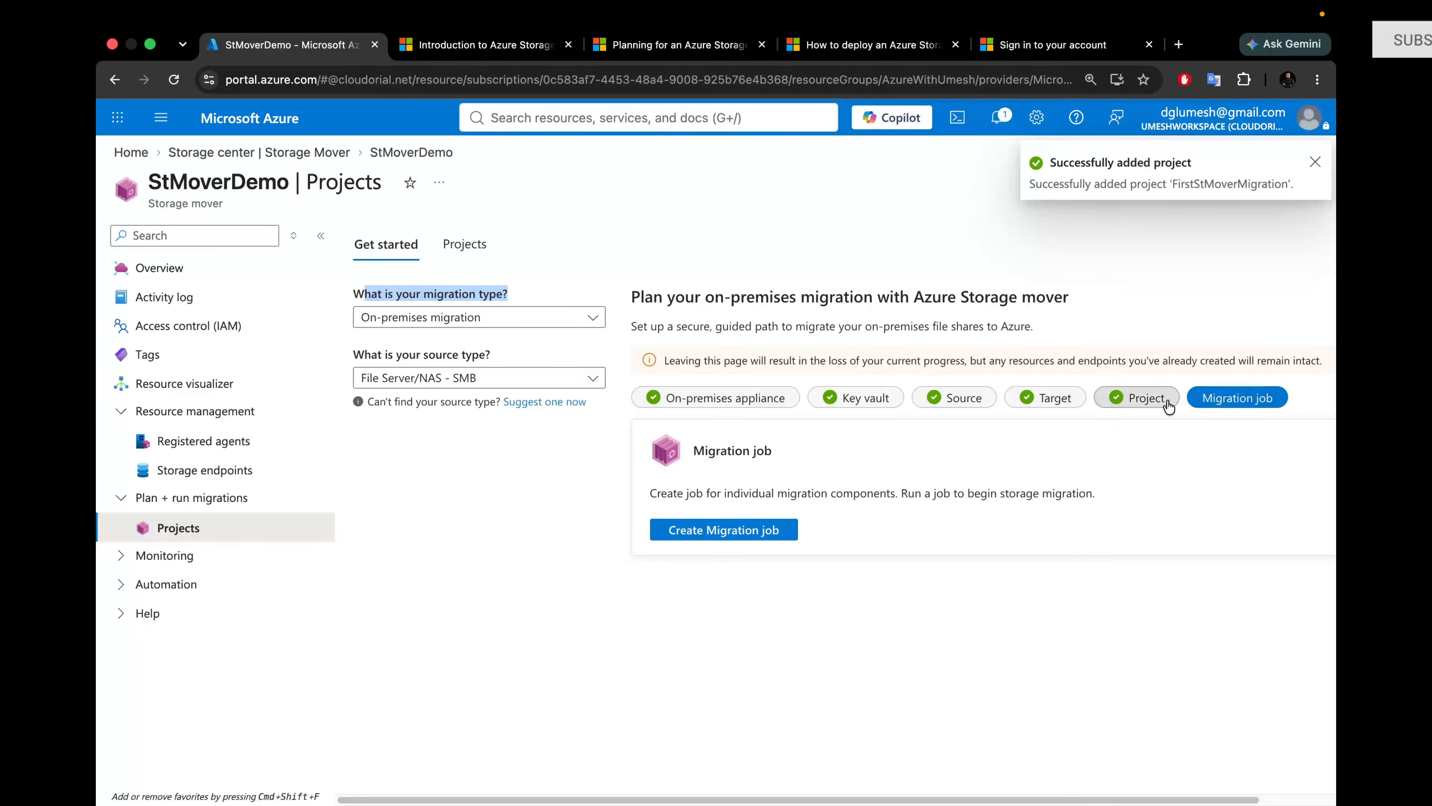
pyautogui.click(693, 530)
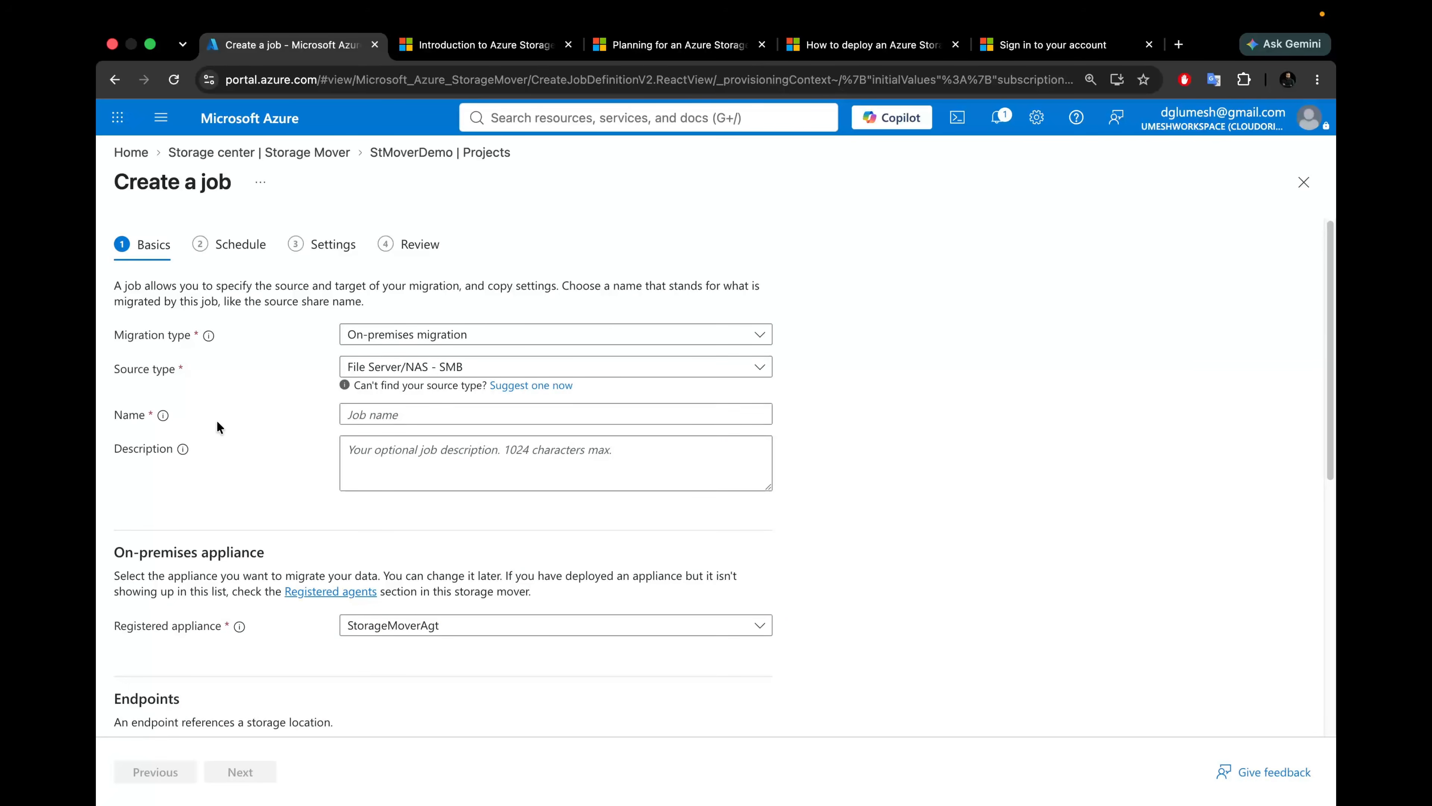
pyautogui.click(364, 413)
pyautogui.write('FirstJob')
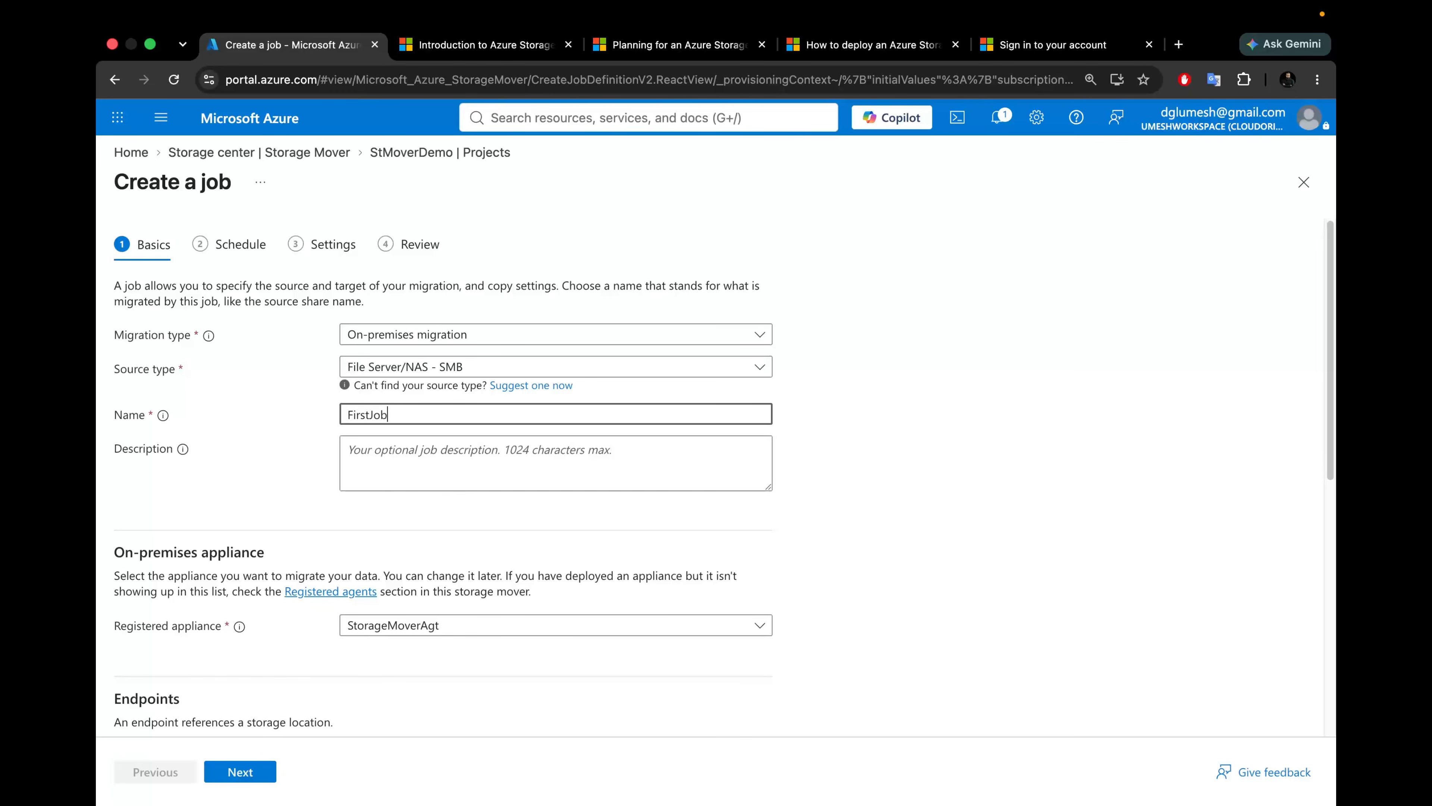
pyautogui.scroll(-2, 792, 573)
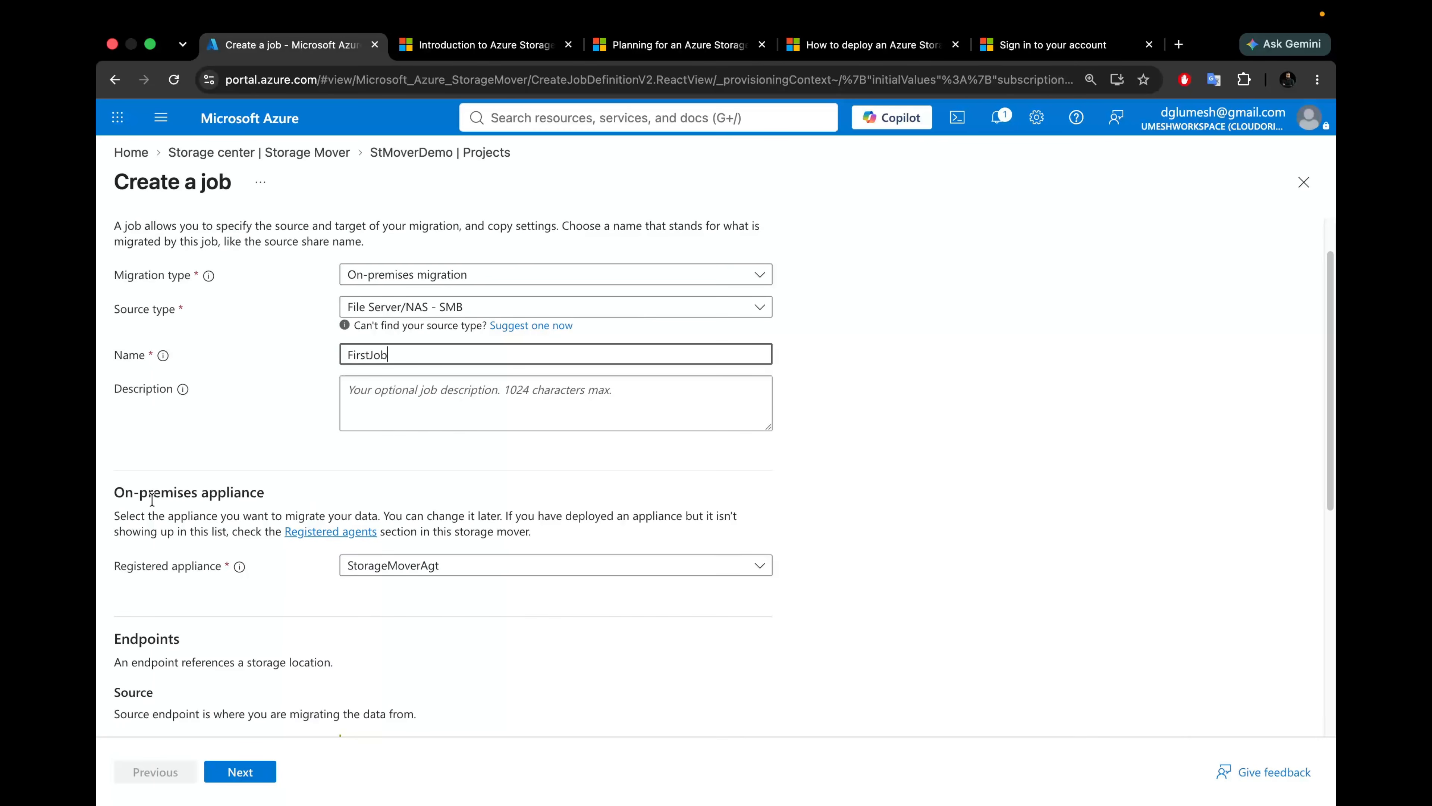
pyautogui.scroll(-12, 885, 569)
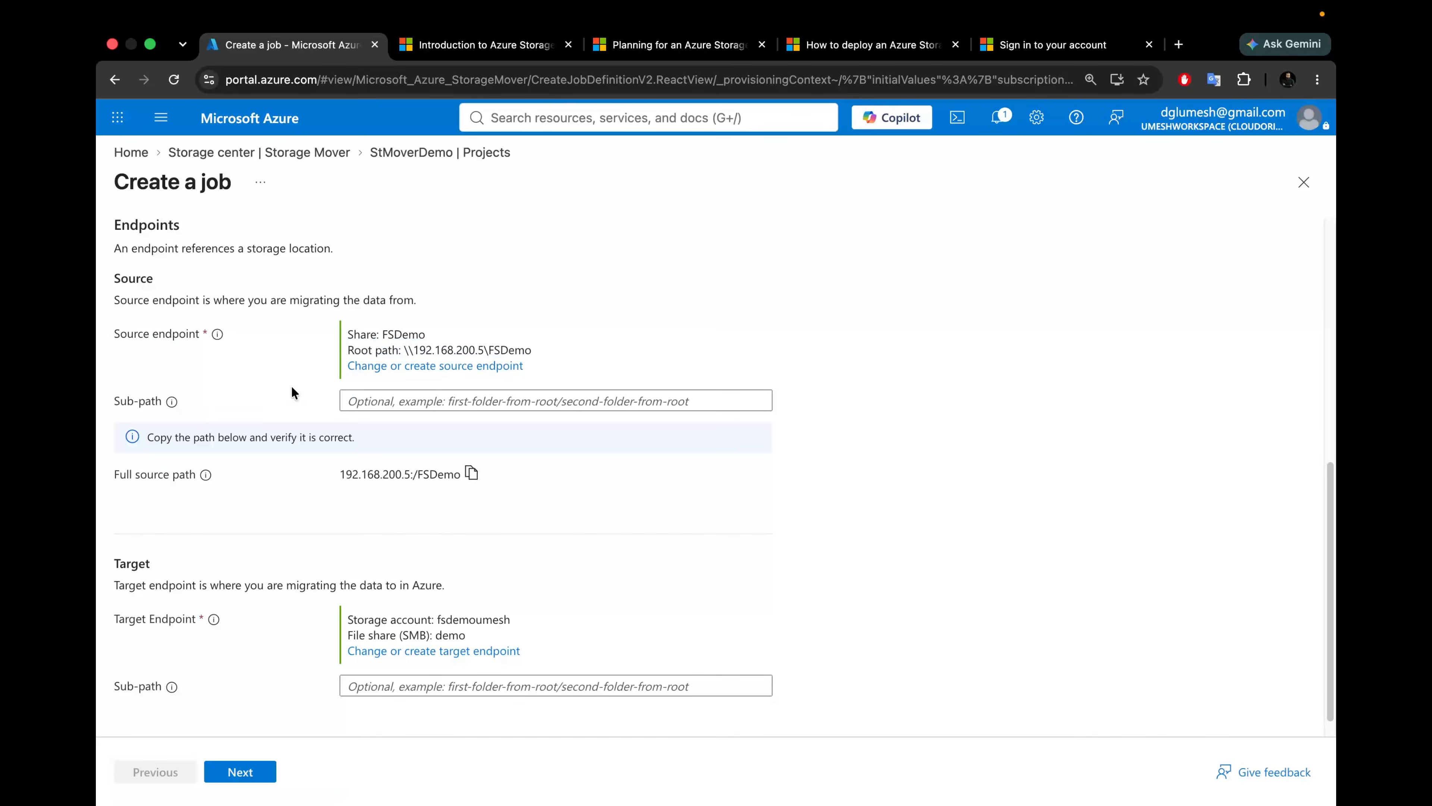
pyautogui.scroll(-1, 329, 480)
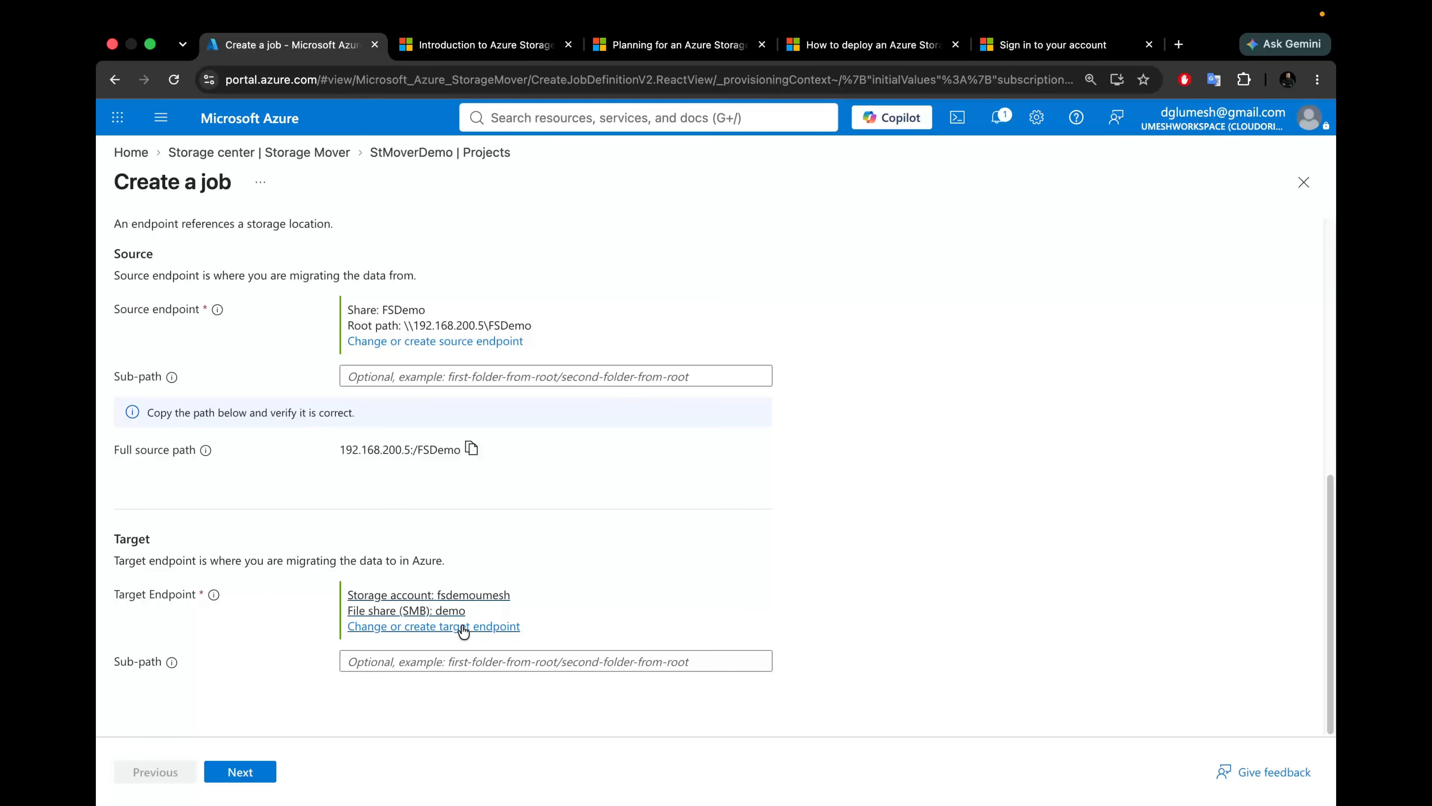
# Step: Keep the job's migration frequency at No schedule and set its copy mode to Mirror source to target
pyautogui.click(239, 770)
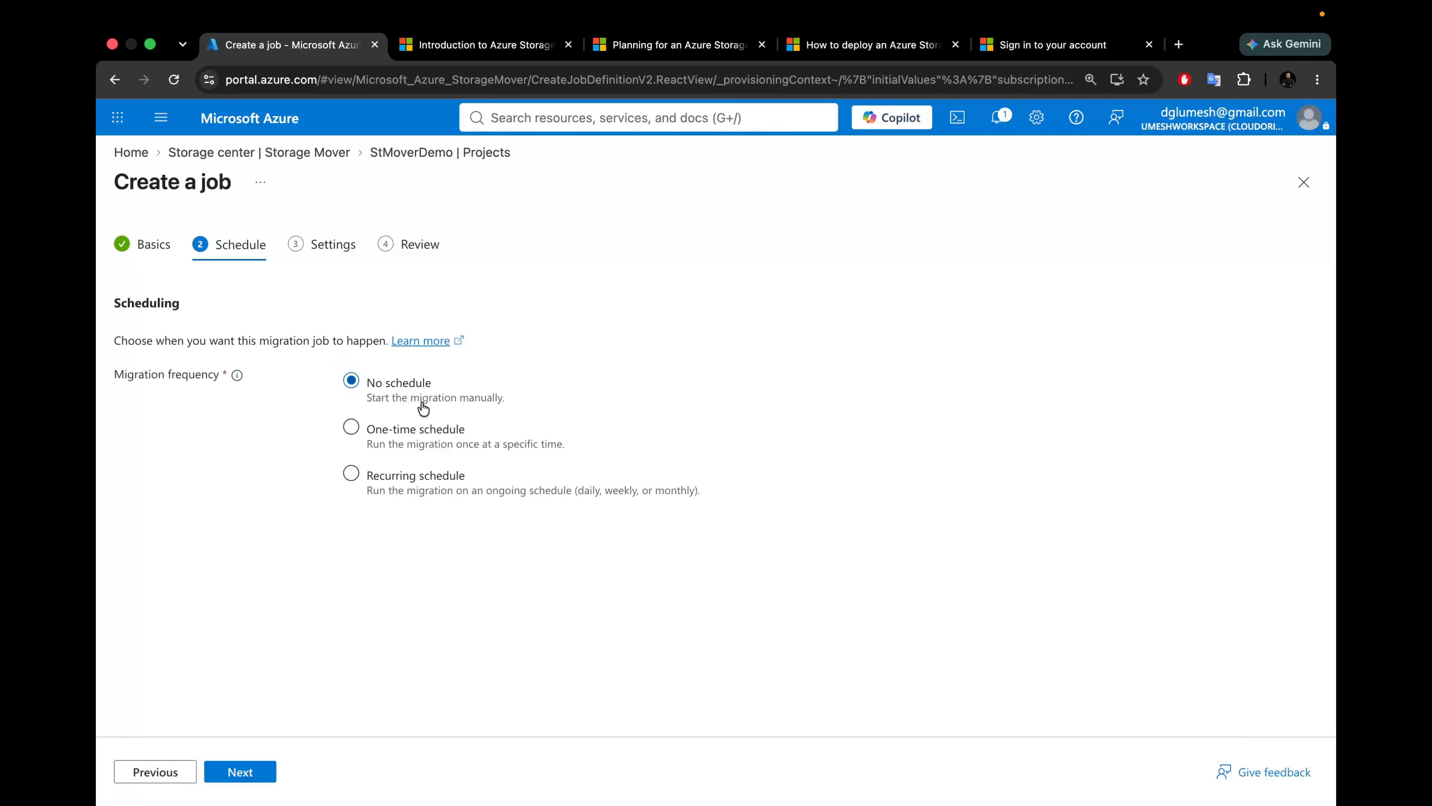
pyautogui.click(247, 779)
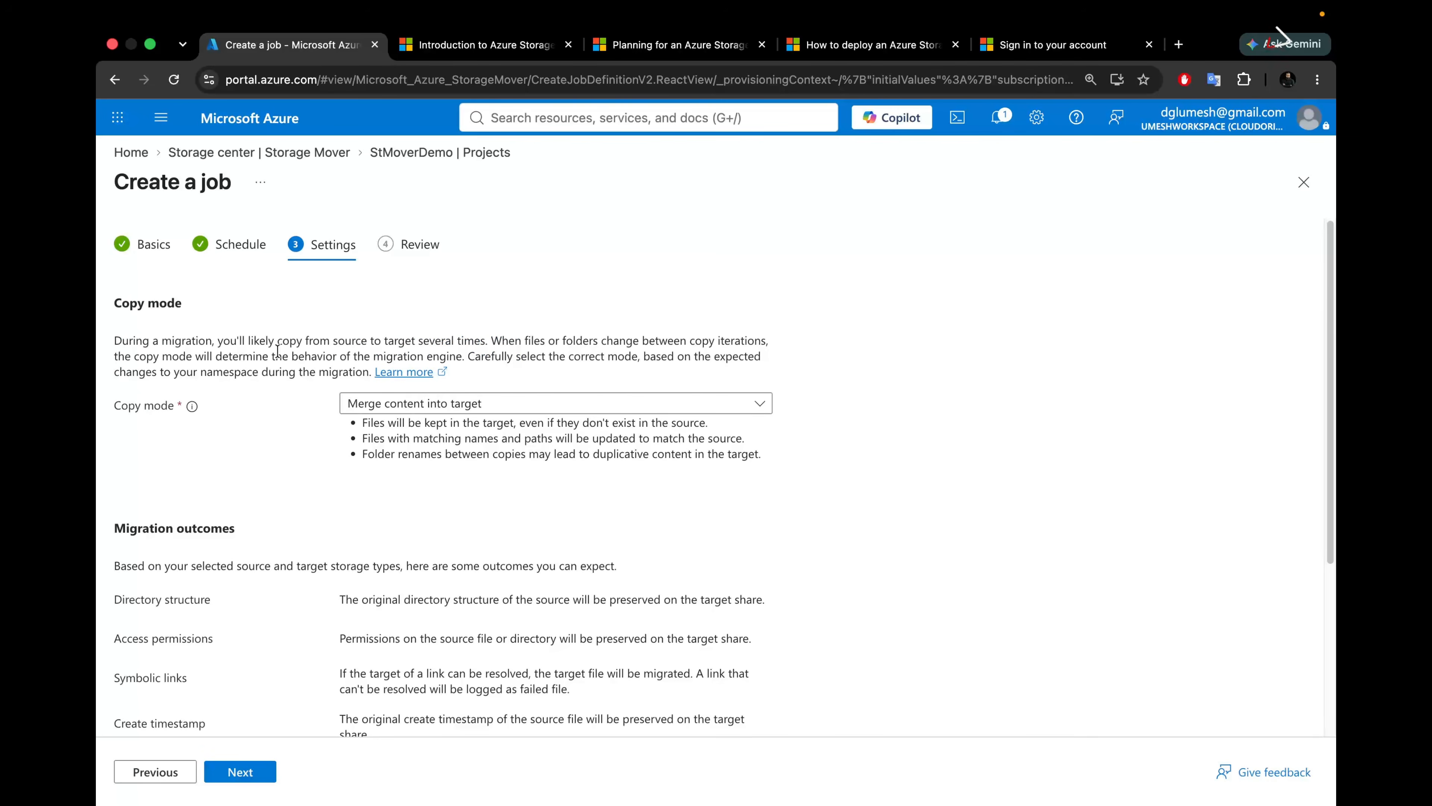
pyautogui.click(530, 402)
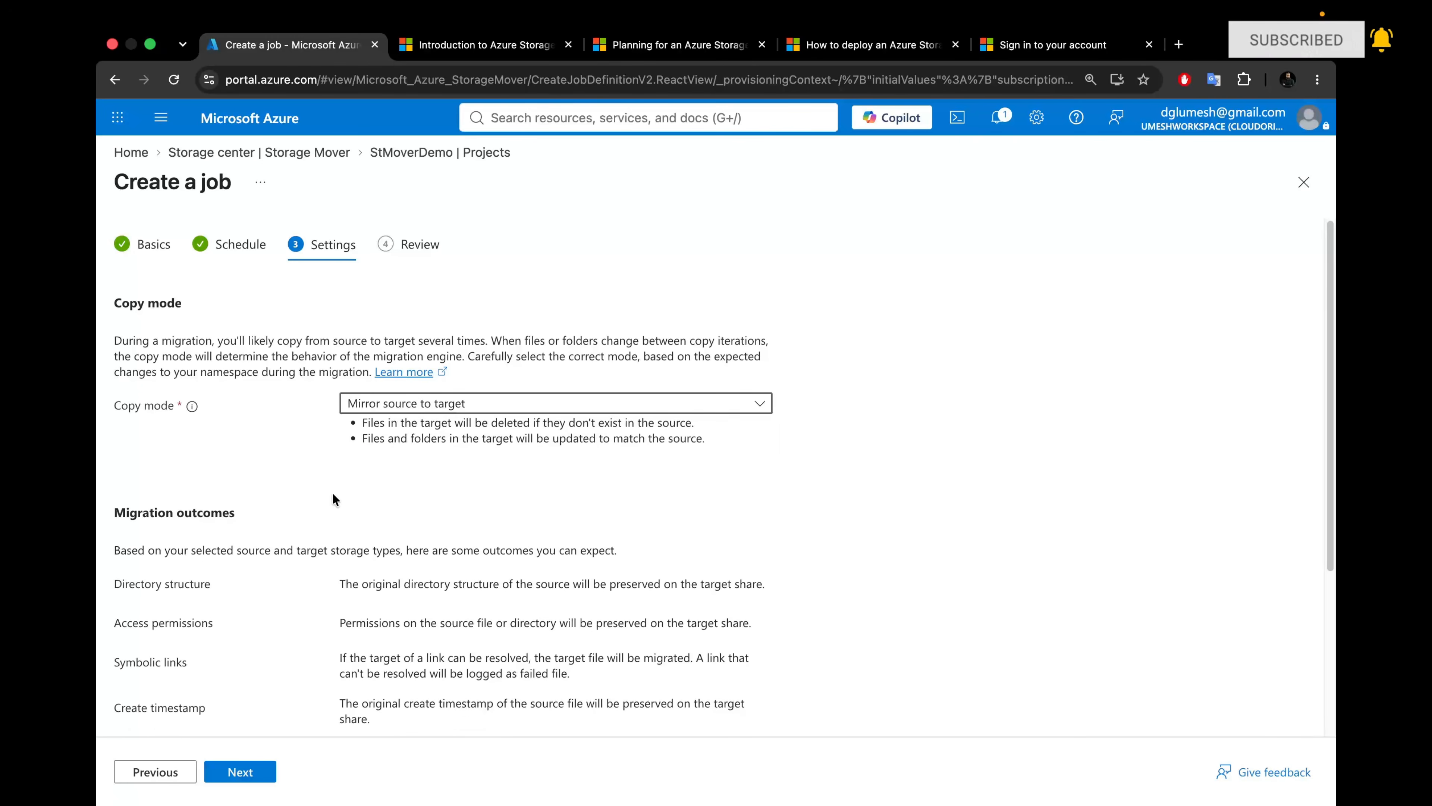
# Step: Review the migration outcomes and job summary, and create the migration job FirstJob
pyautogui.scroll(-5, 333, 507)
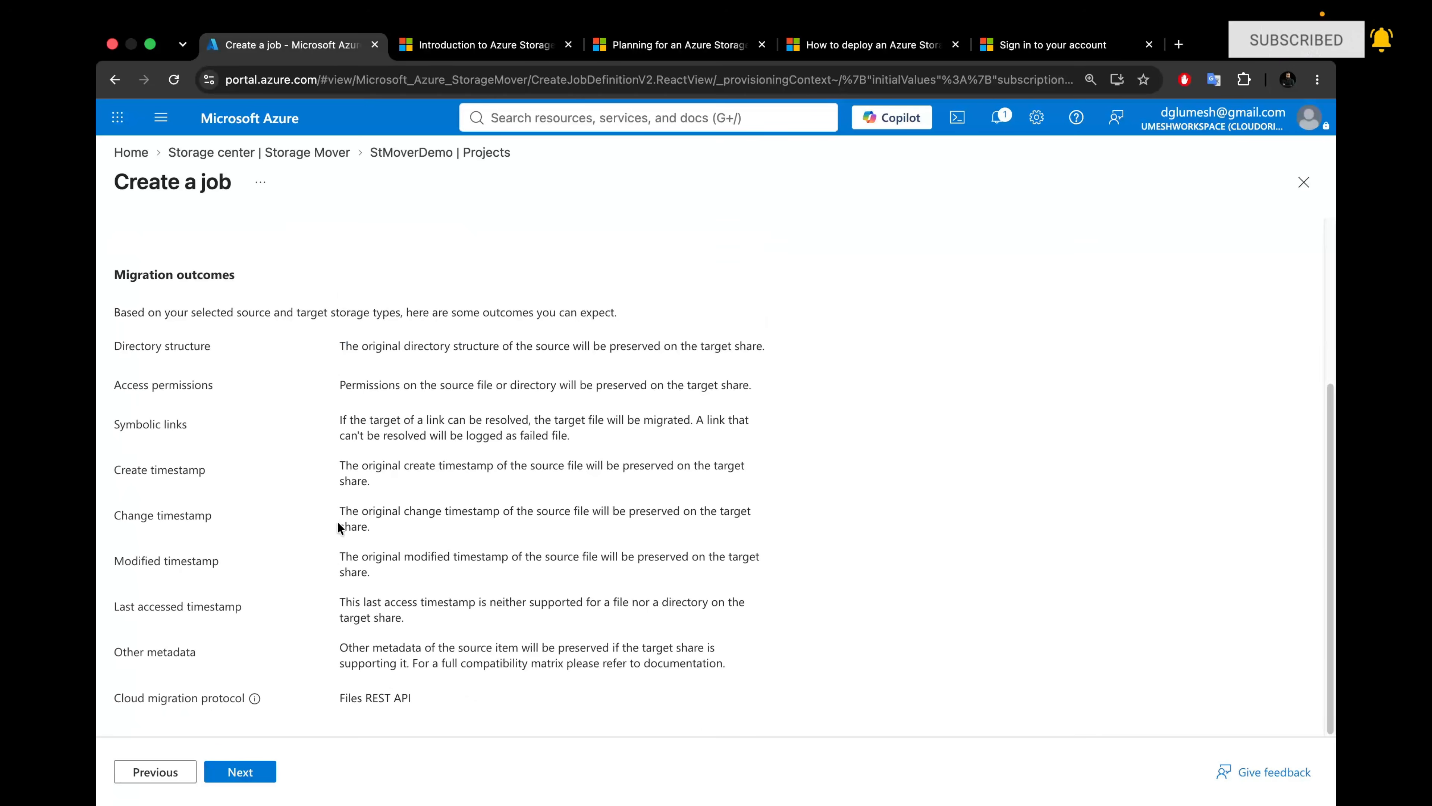
pyautogui.click(233, 779)
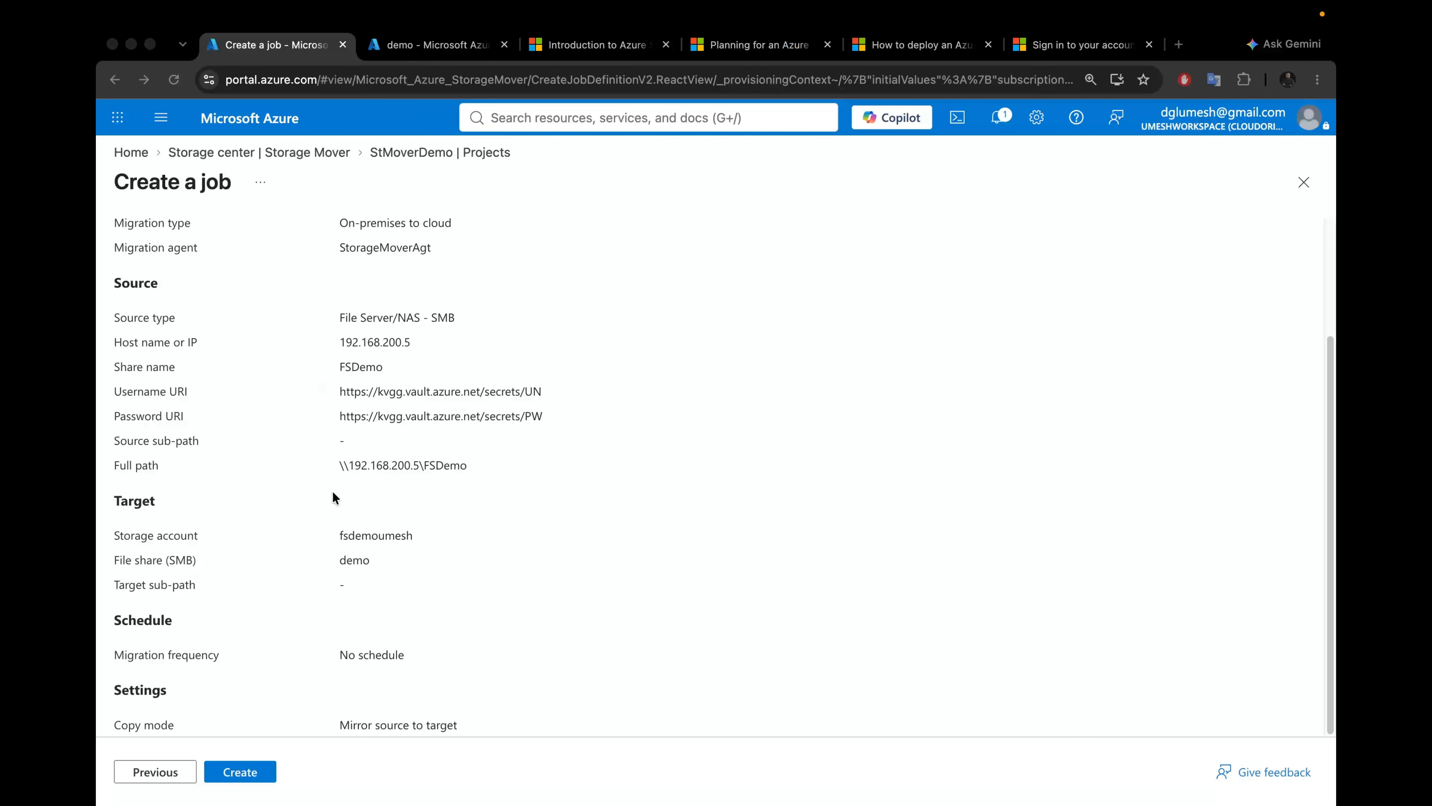
pyautogui.click(247, 775)
pyautogui.click(240, 776)
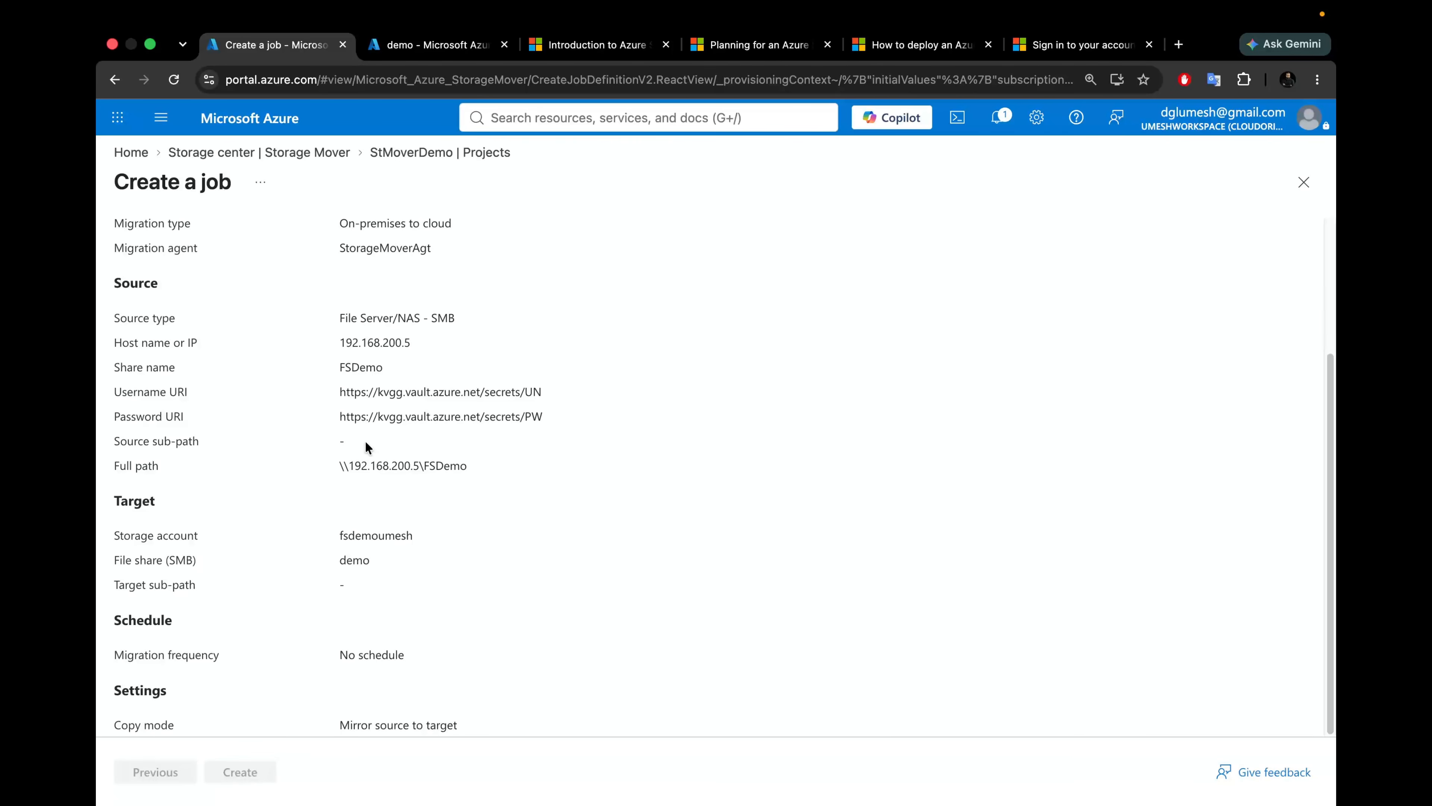
# Step: Browse the contents of the target file share demo in storage account fsdemoumesh
pyautogui.click(426, 58)
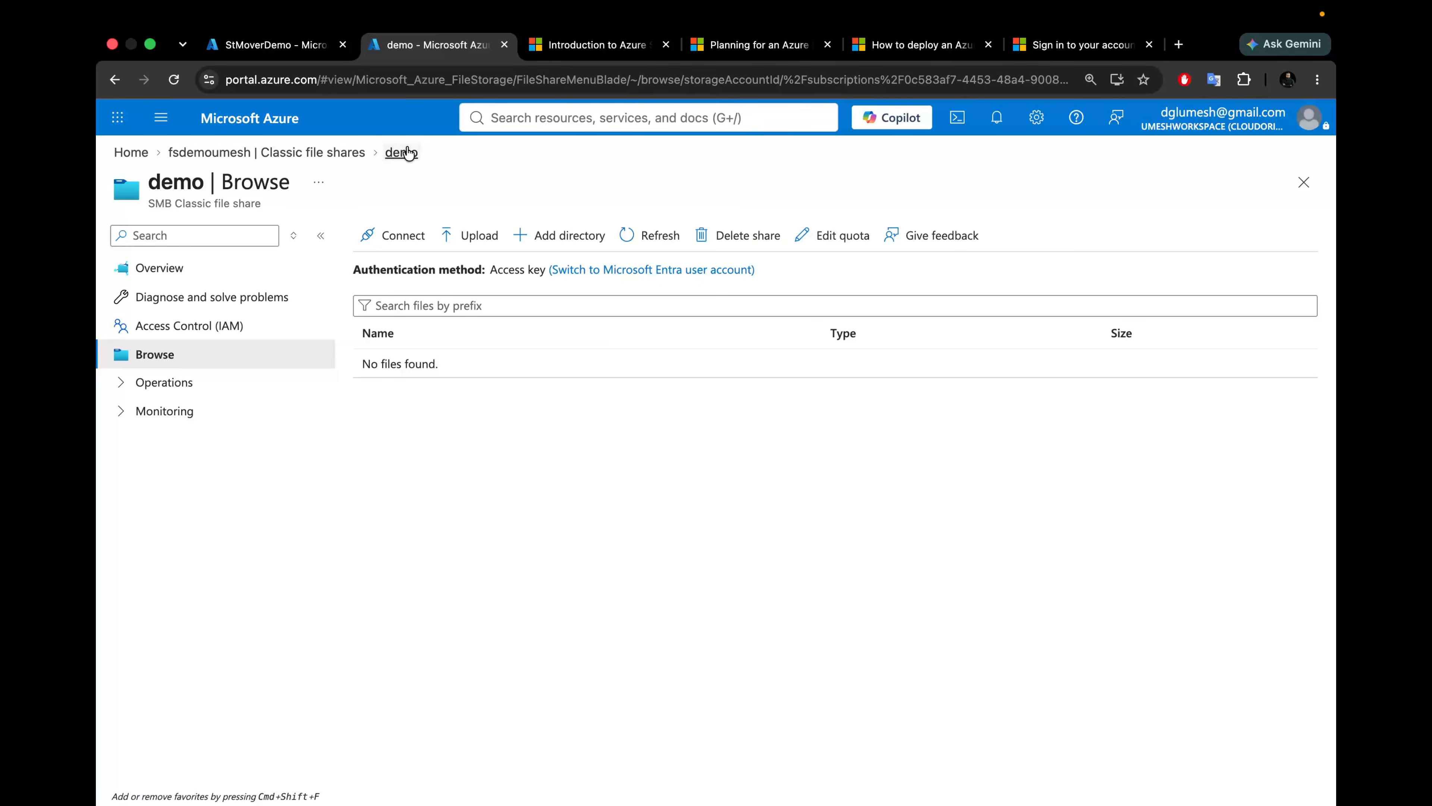
pyautogui.click(352, 153)
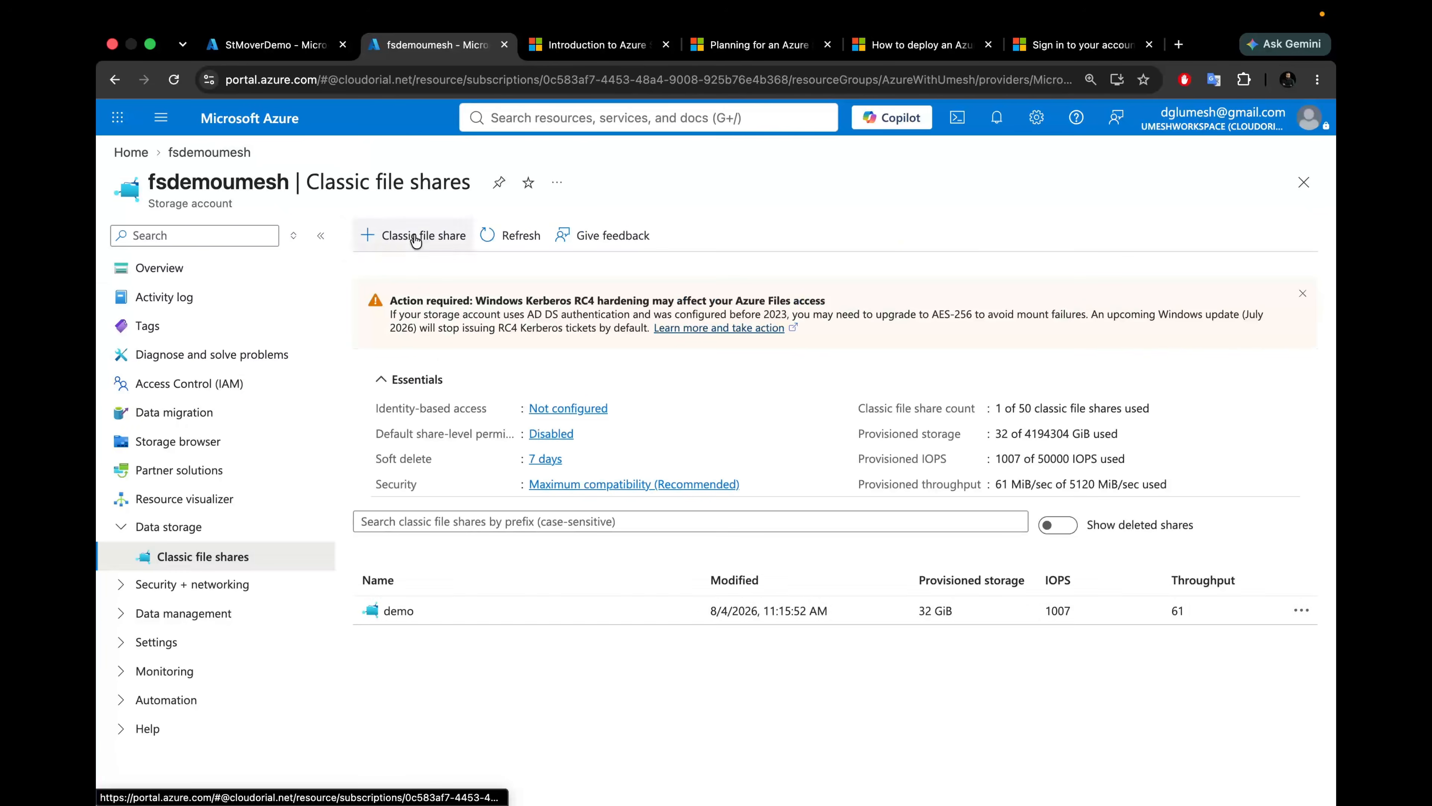
pyautogui.click(397, 611)
pyautogui.click(154, 355)
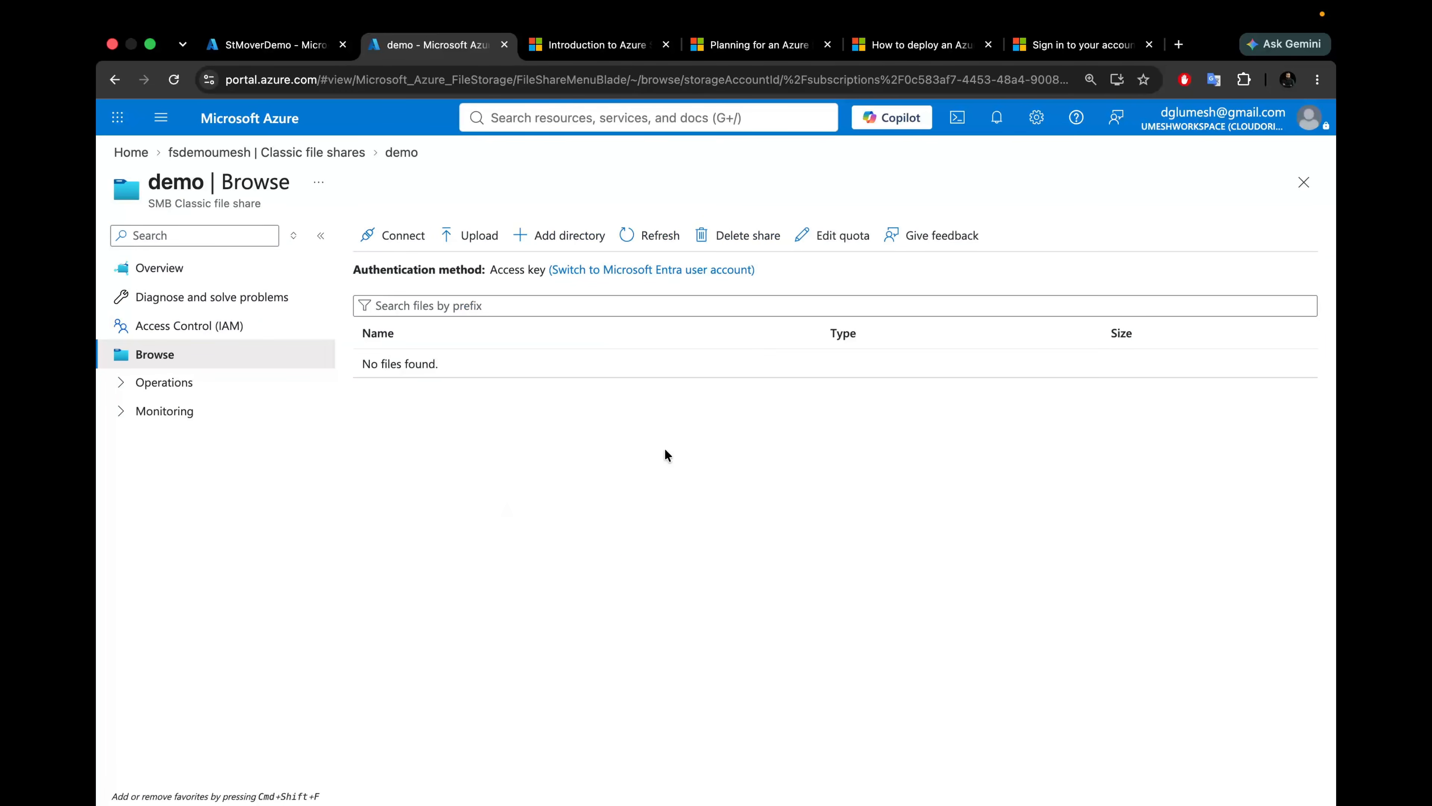
# Step: Switch to the FSDemo virtual machine and check the C:\FSDemo folder's general properties, sharing settings and files
pyautogui.hotkey('ctrl', 'Left')
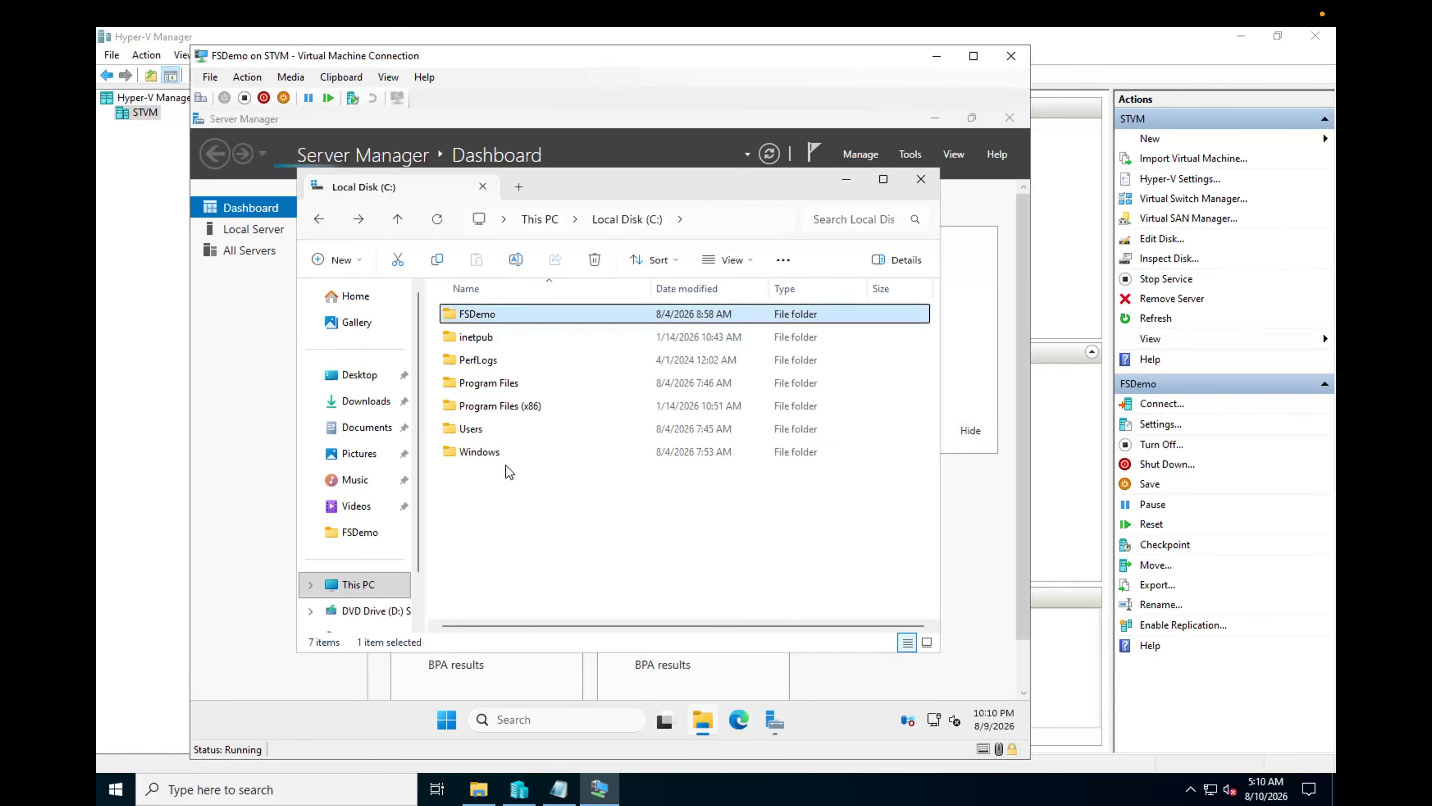
pyautogui.rightClick(480, 319)
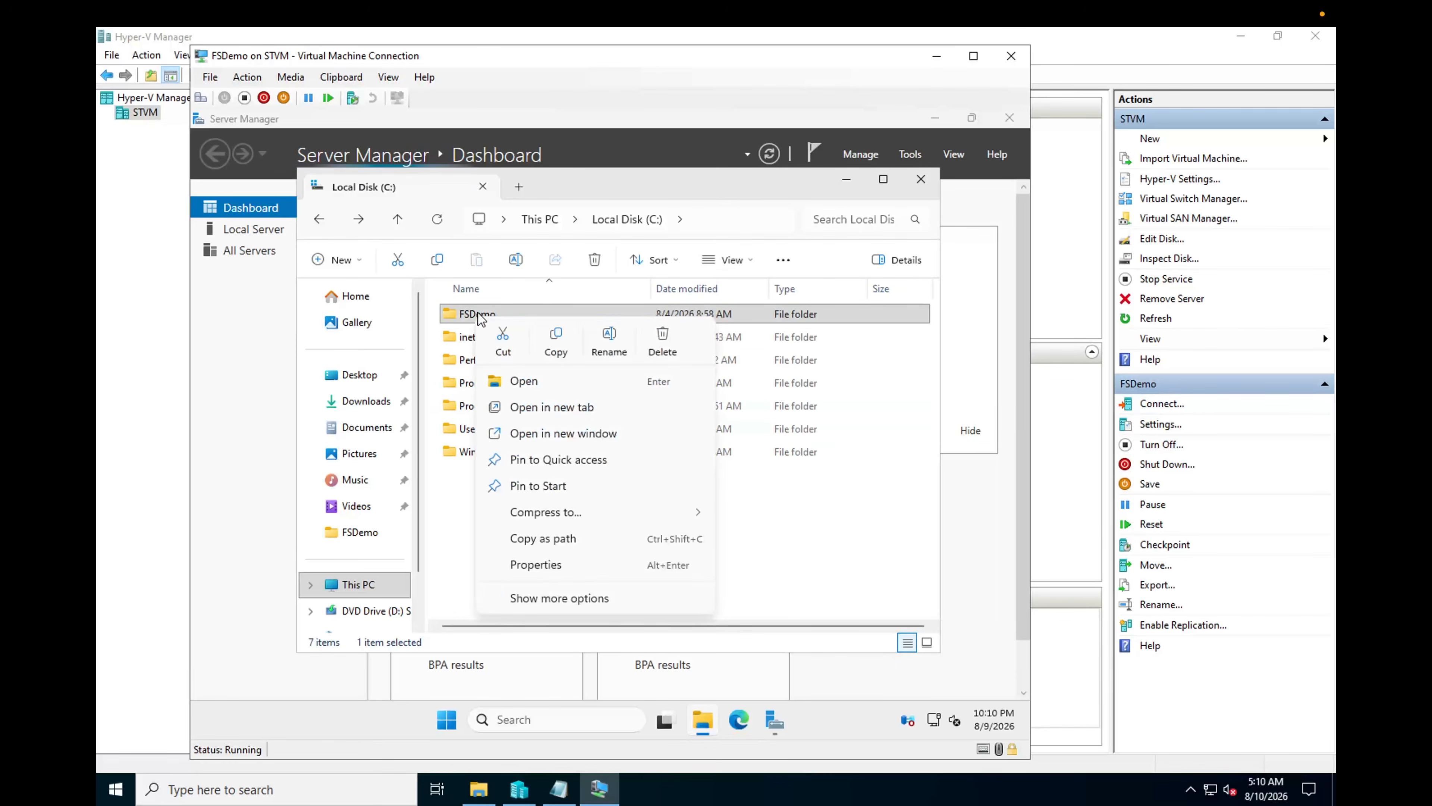
pyautogui.click(533, 571)
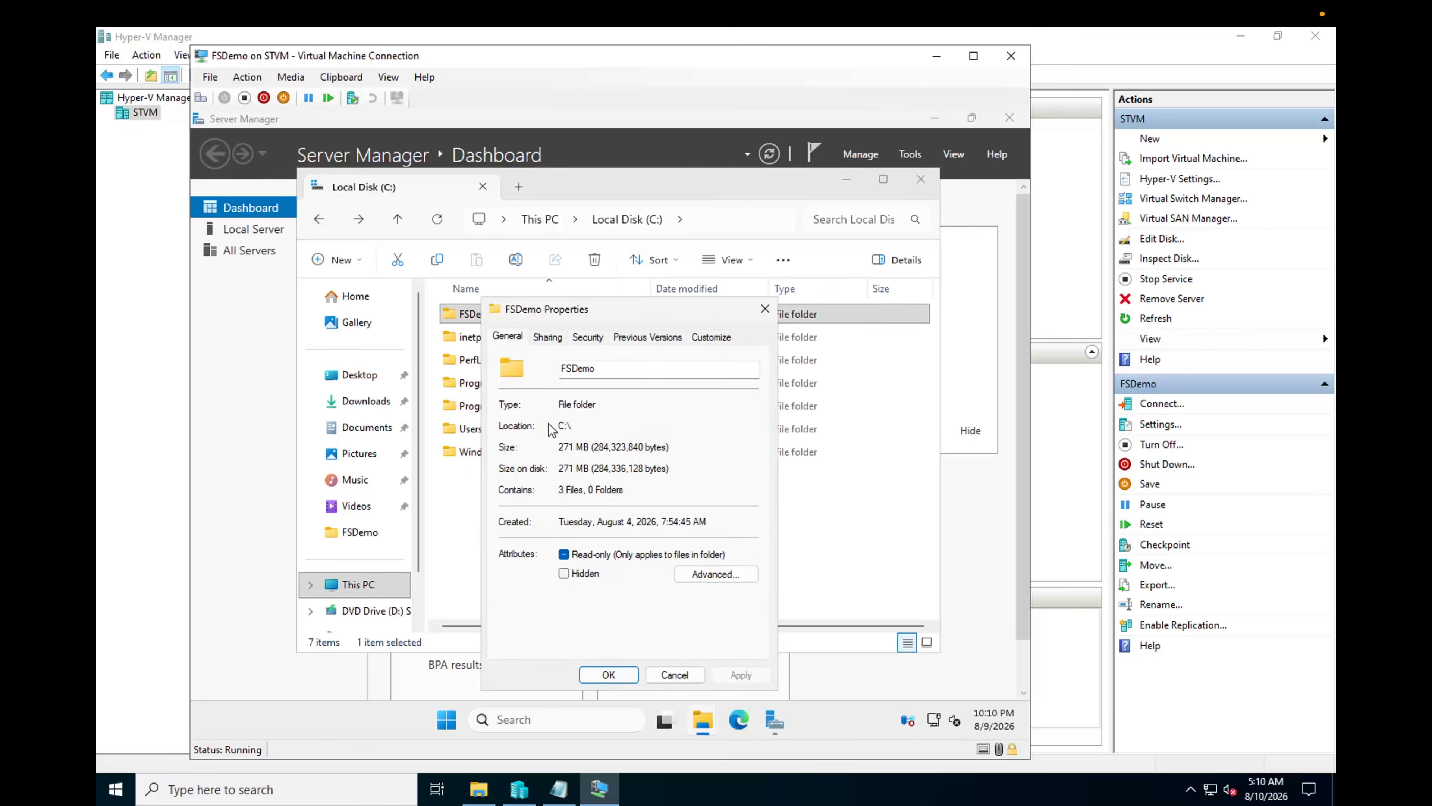
pyautogui.click(548, 338)
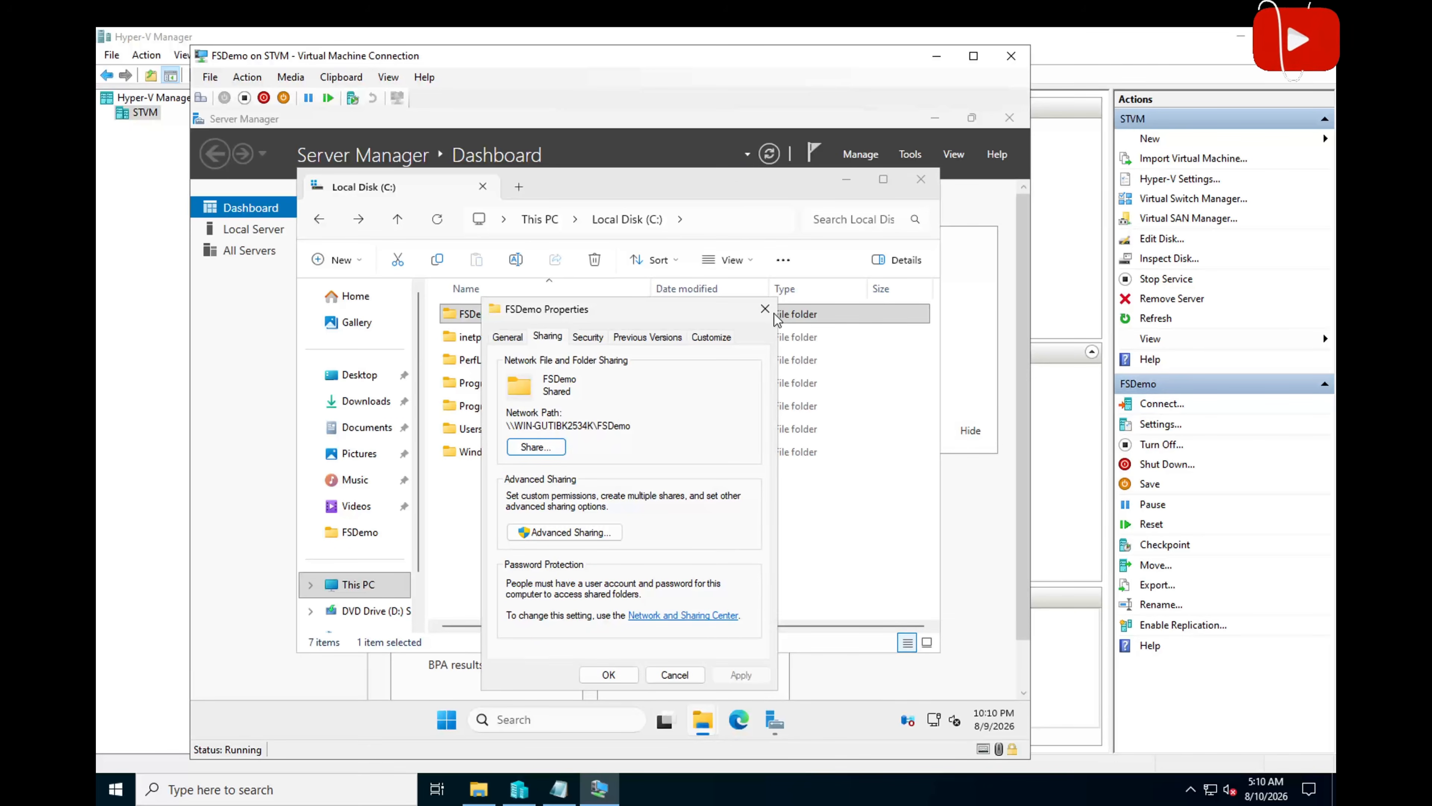
pyautogui.click(765, 308)
pyautogui.doubleClick(482, 319)
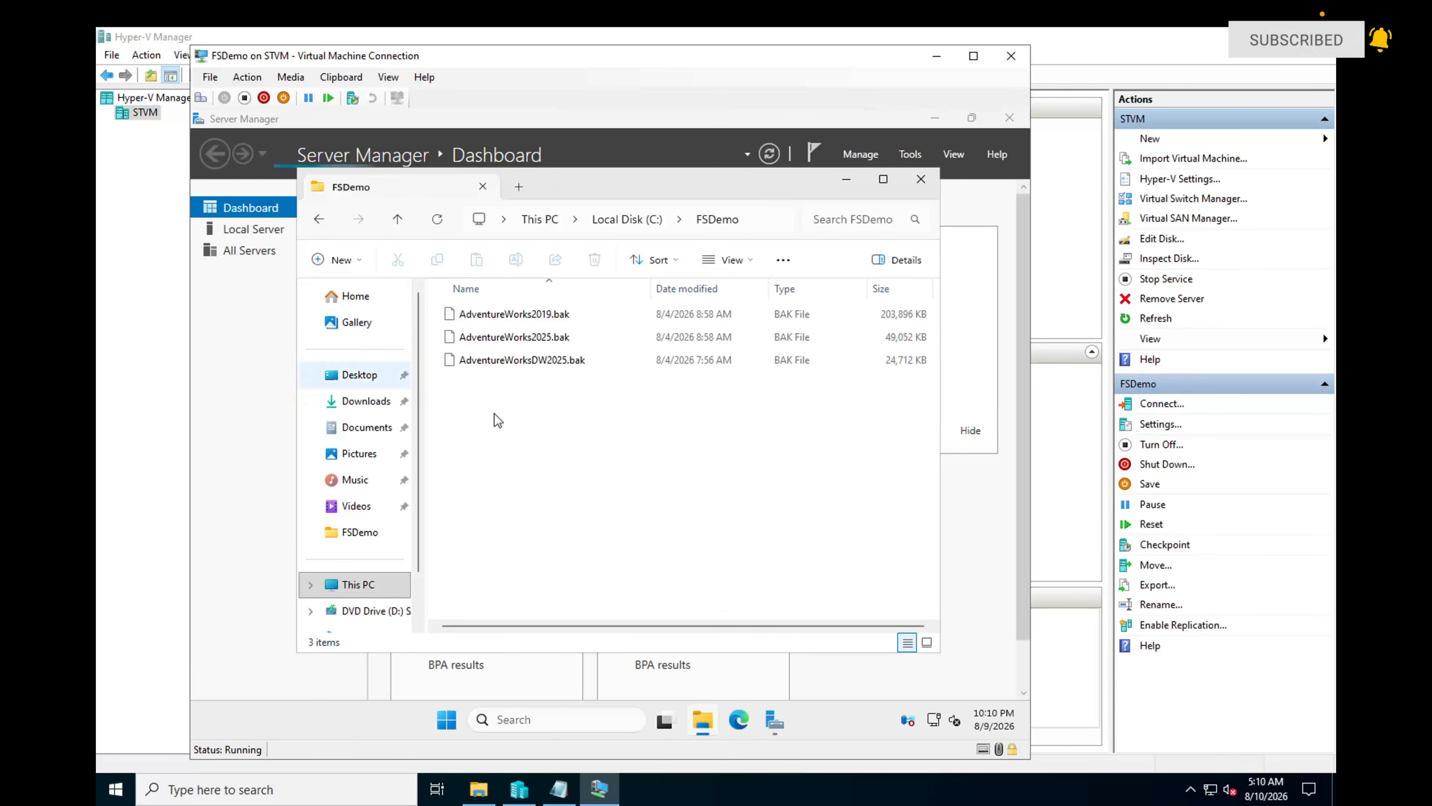
# Step: Return to StMoverDemo in the Azure portal, refresh the FirstStMoverMigration project, and open FirstJob to review its source, target and agent
pyautogui.hotkey('ctrl', 'Right')
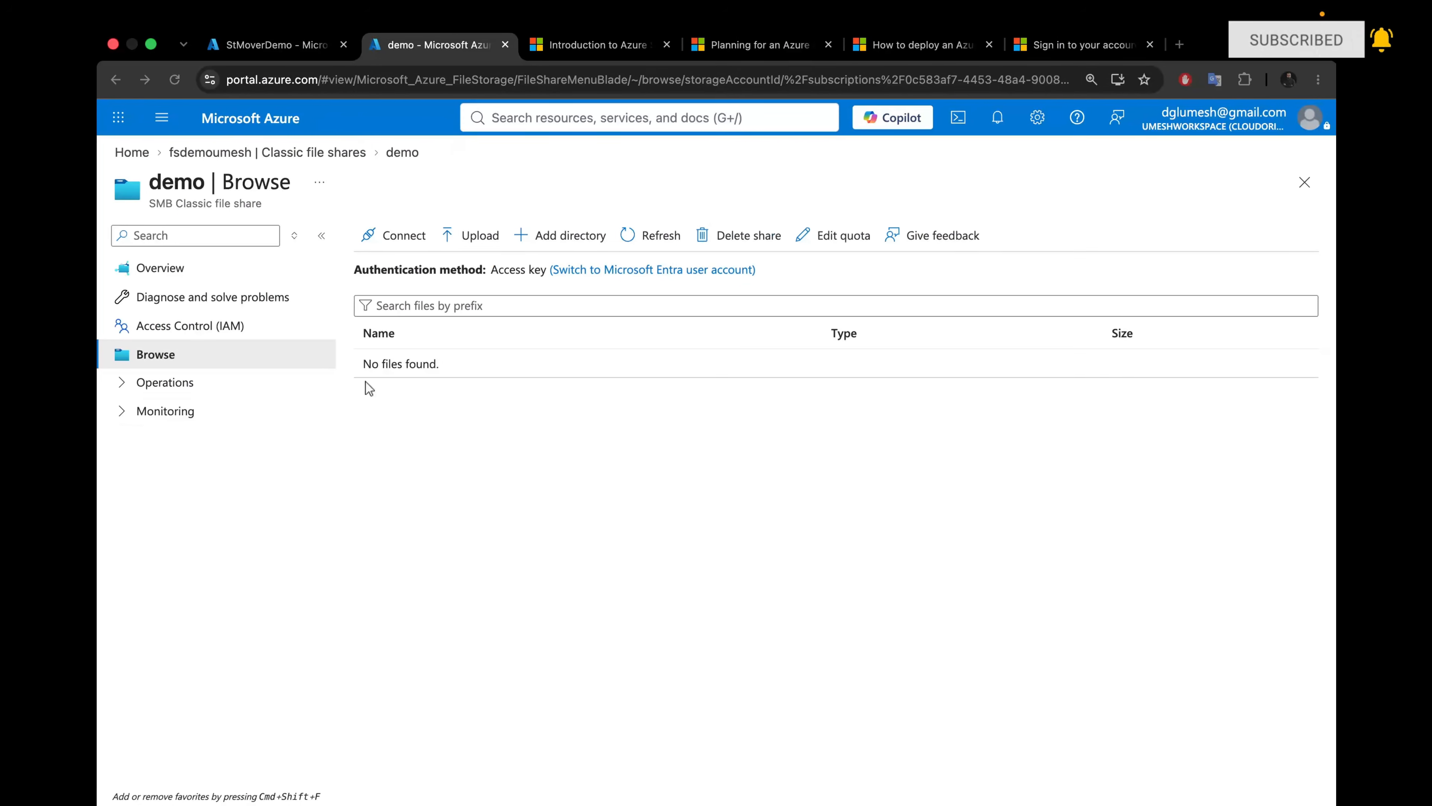
pyautogui.click(274, 56)
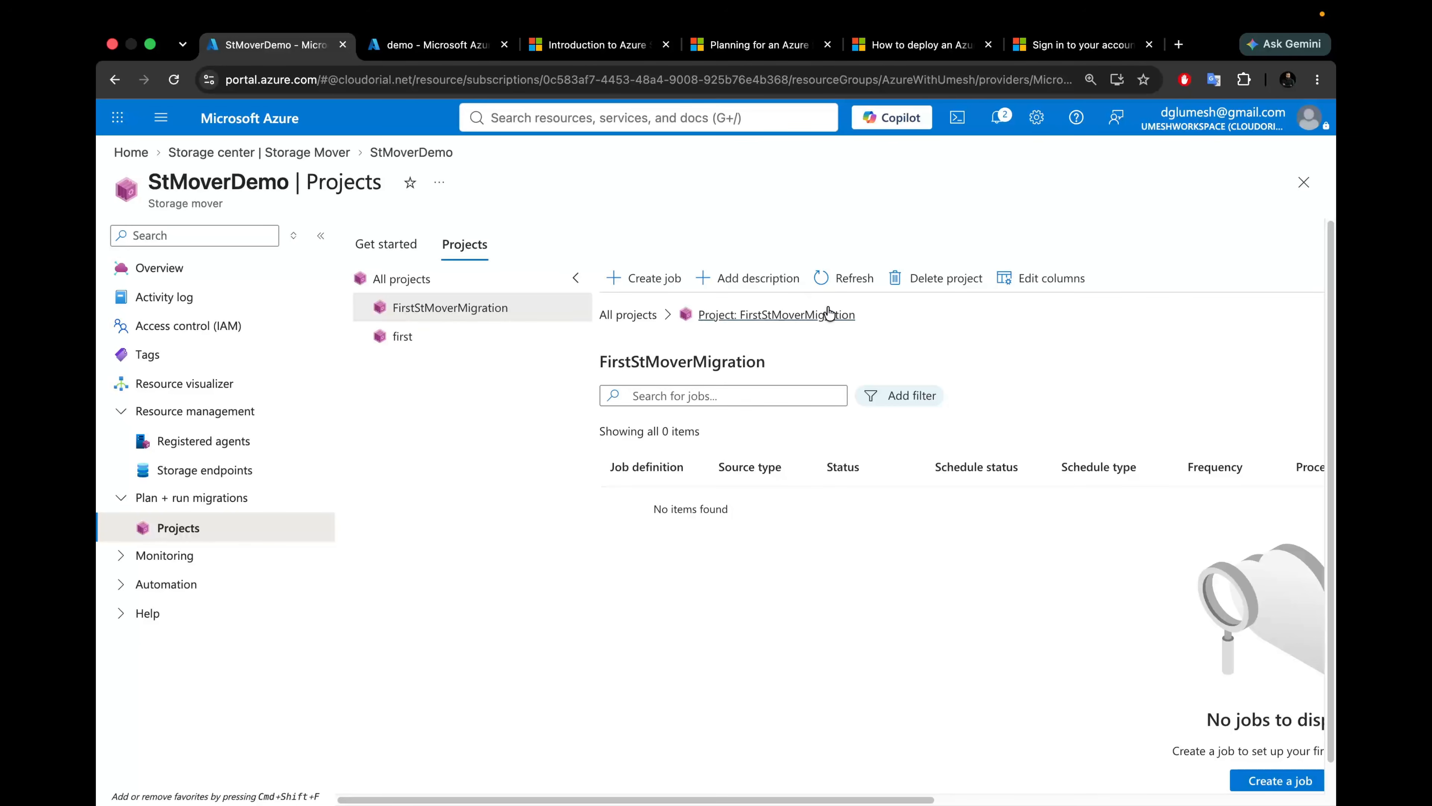
pyautogui.click(846, 277)
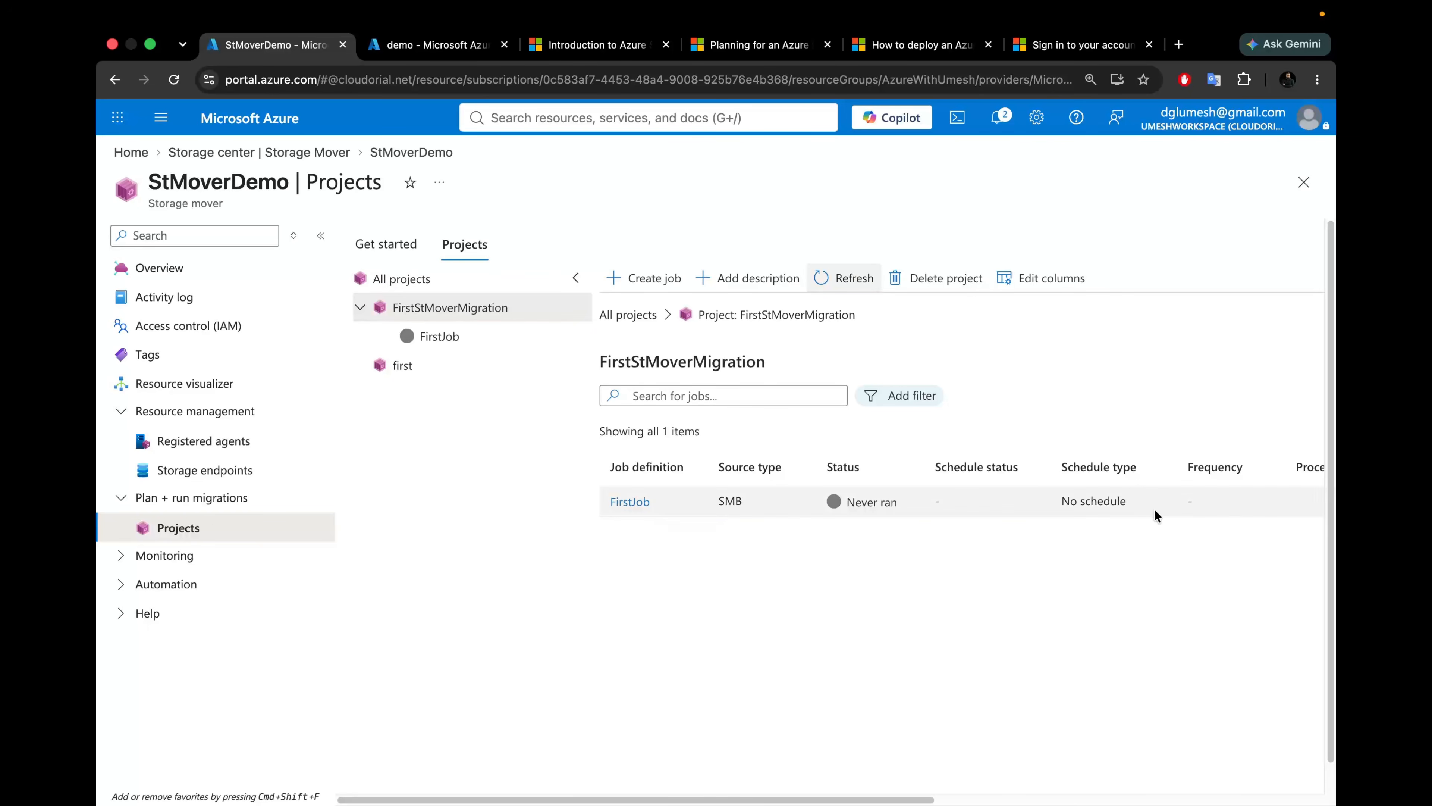
pyautogui.moveTo(791, 801); pyautogui.dragTo(676, 796)
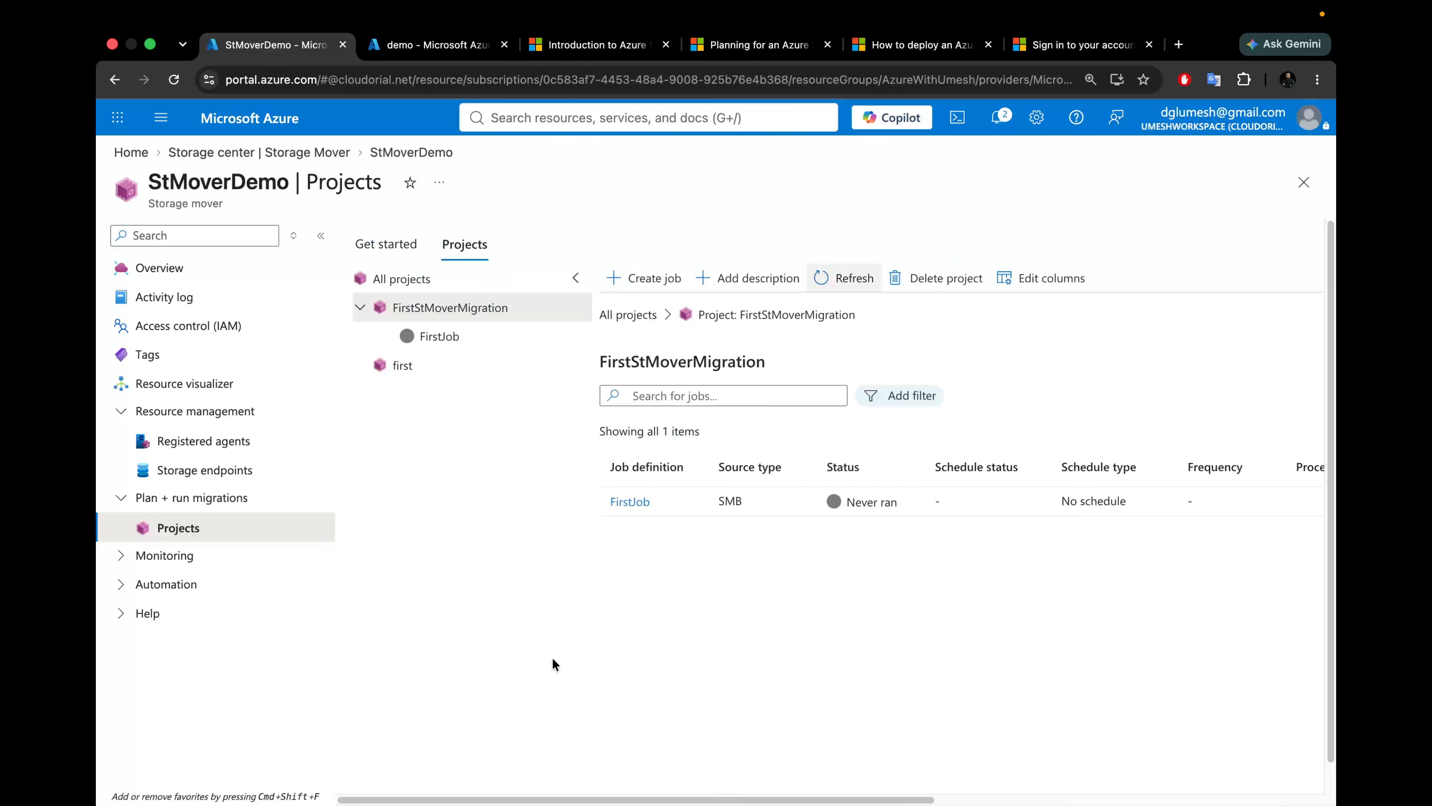
pyautogui.click(629, 502)
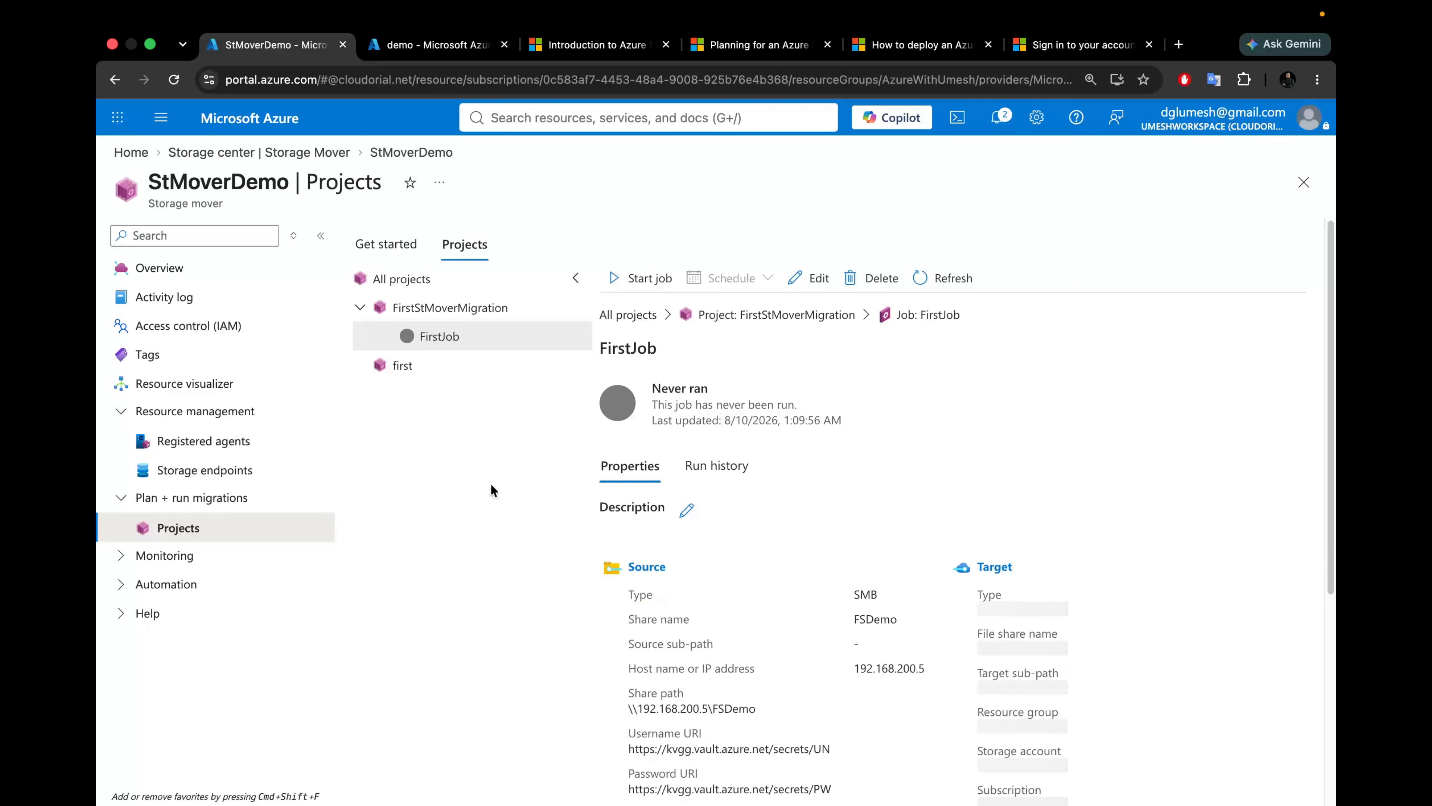
pyautogui.scroll(-3, 833, 641)
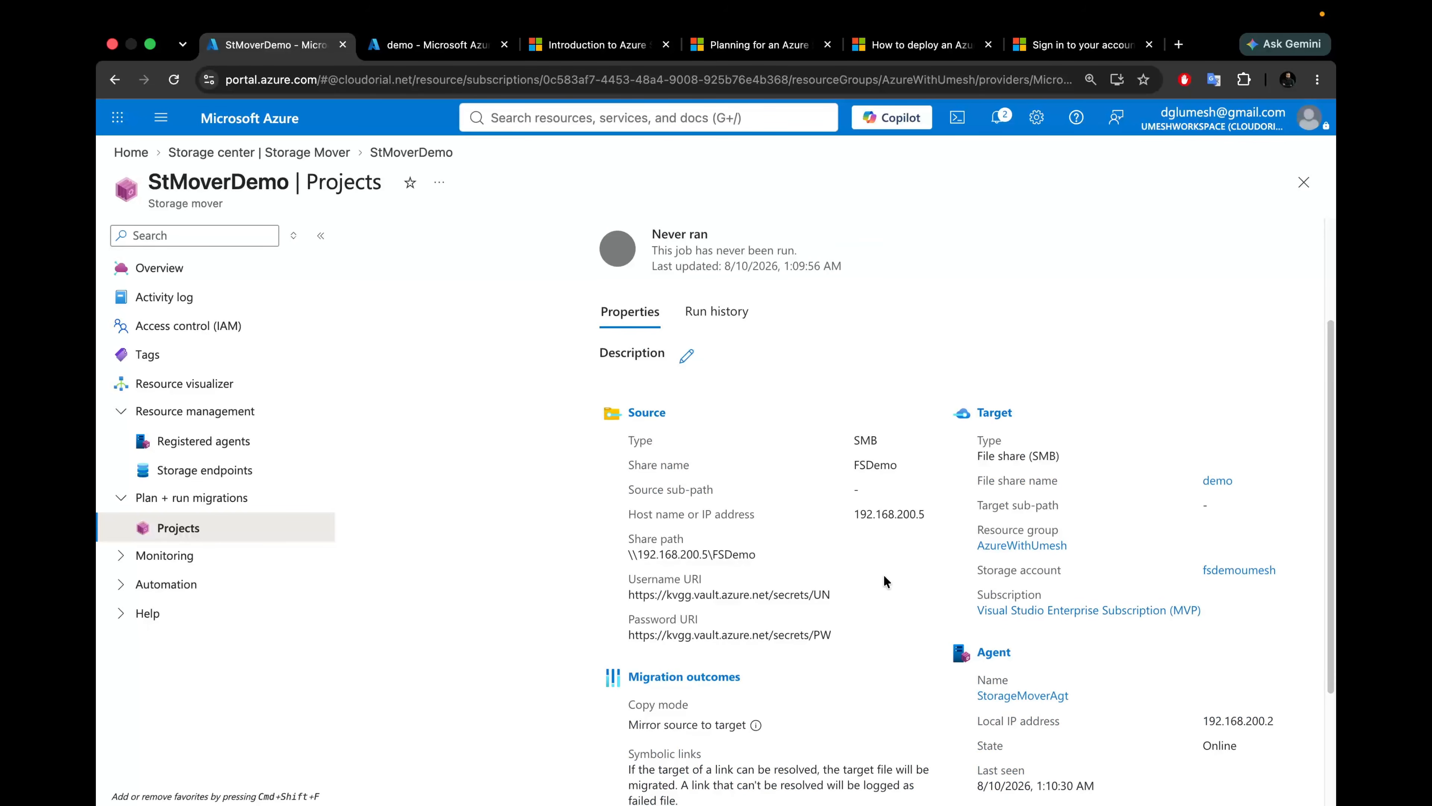
pyautogui.scroll(-3, 879, 581)
pyautogui.scroll(6, 791, 565)
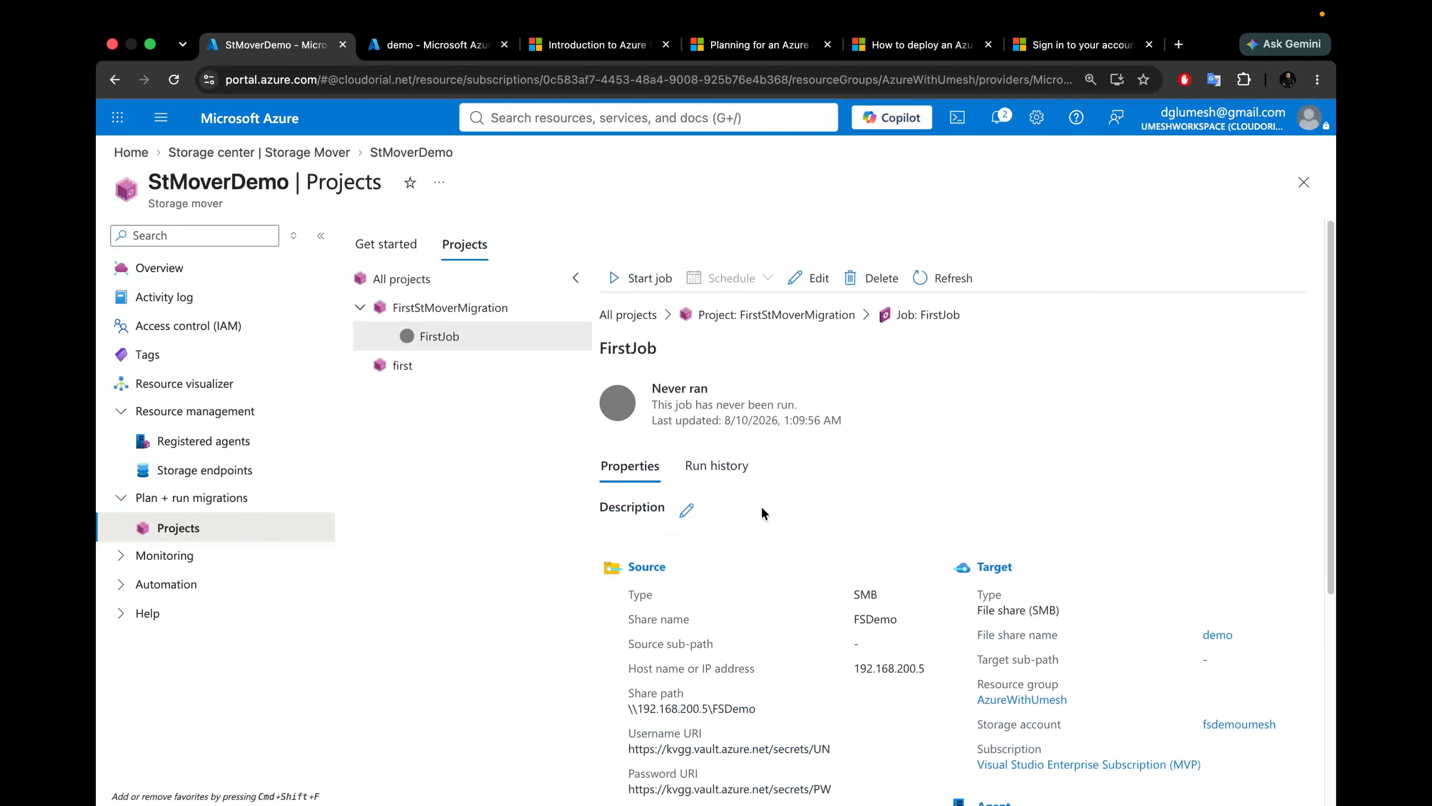
# Step: Start FirstJob once the required agent roles are assigned, and look over its status and properties
pyautogui.click(615, 283)
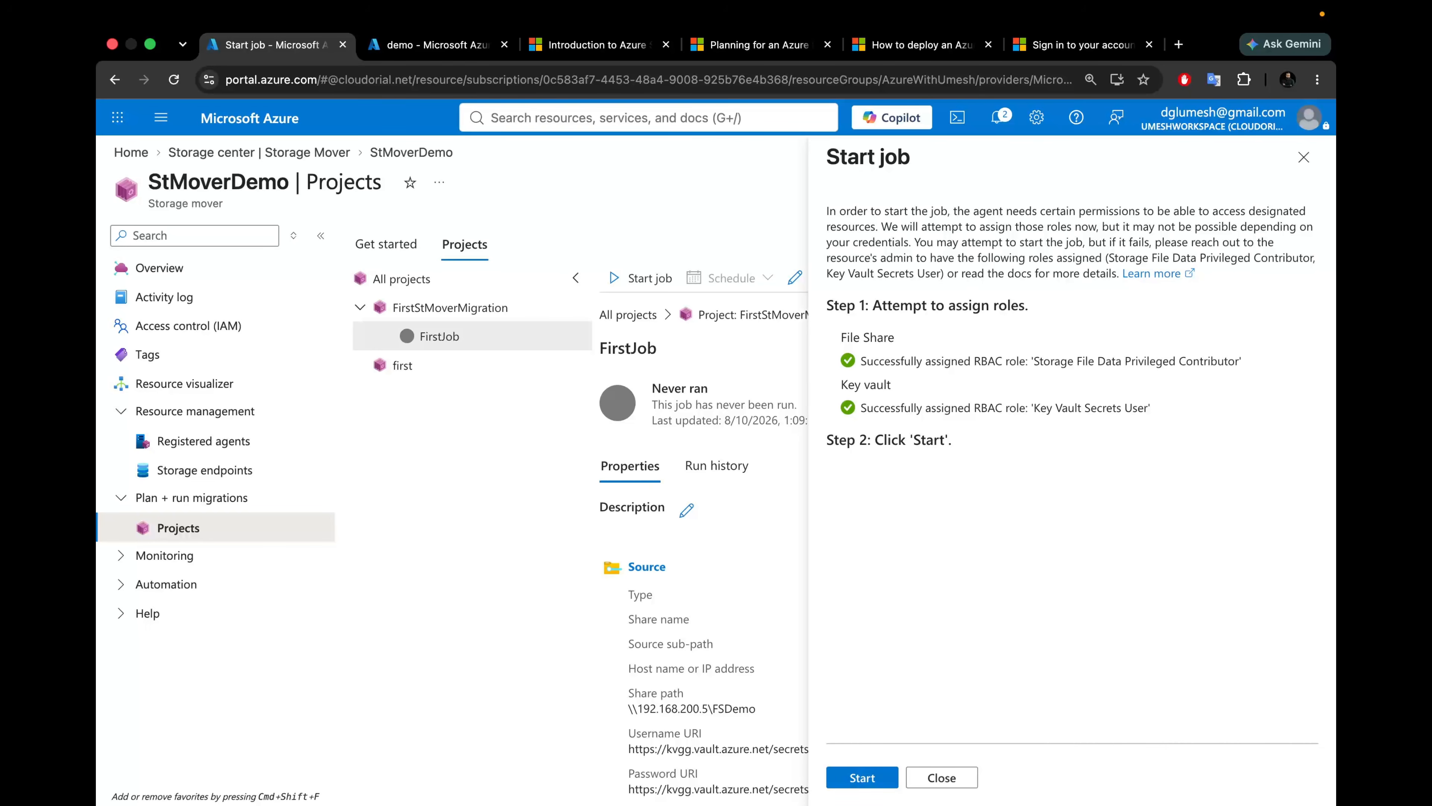
pyautogui.click(859, 779)
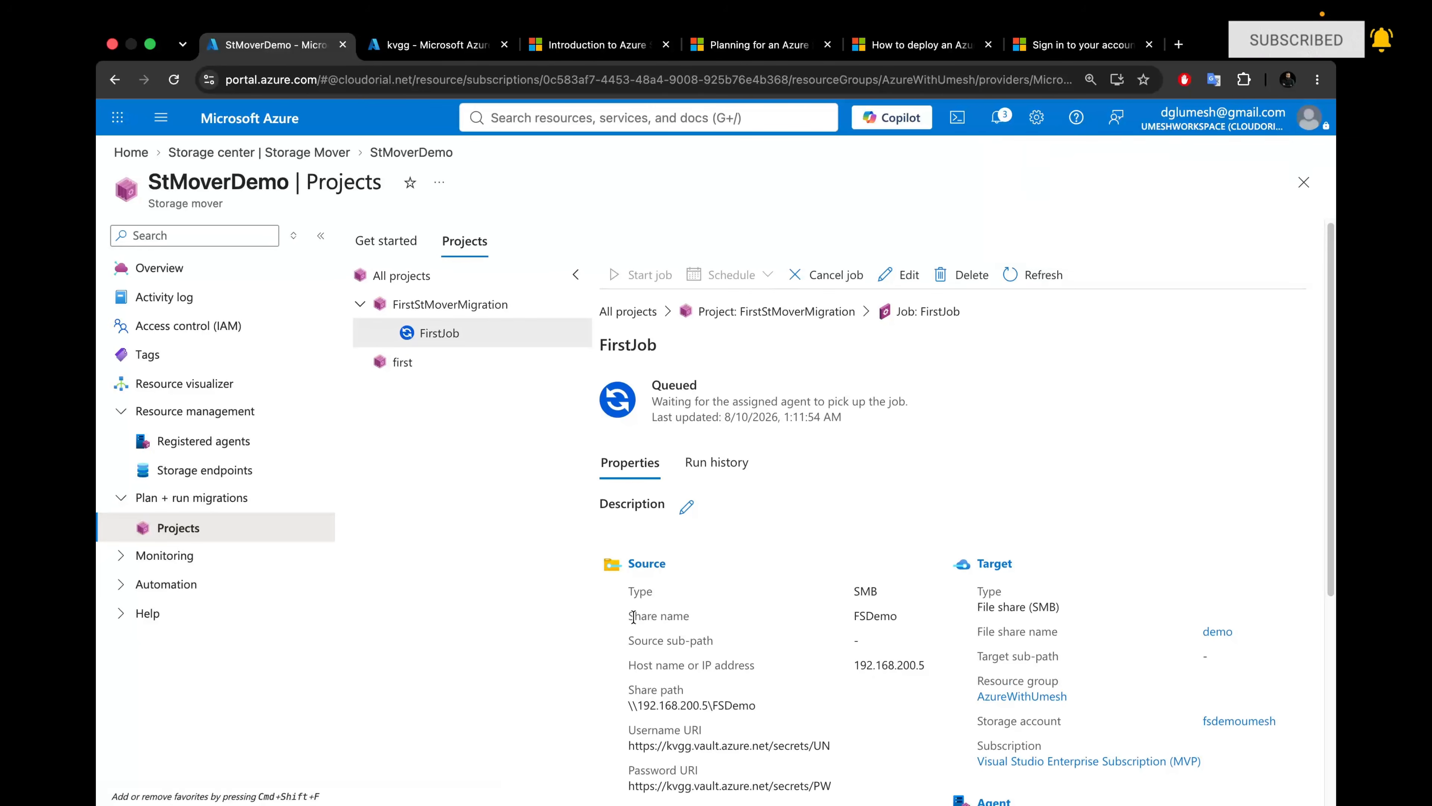
pyautogui.scroll(-6, 856, 533)
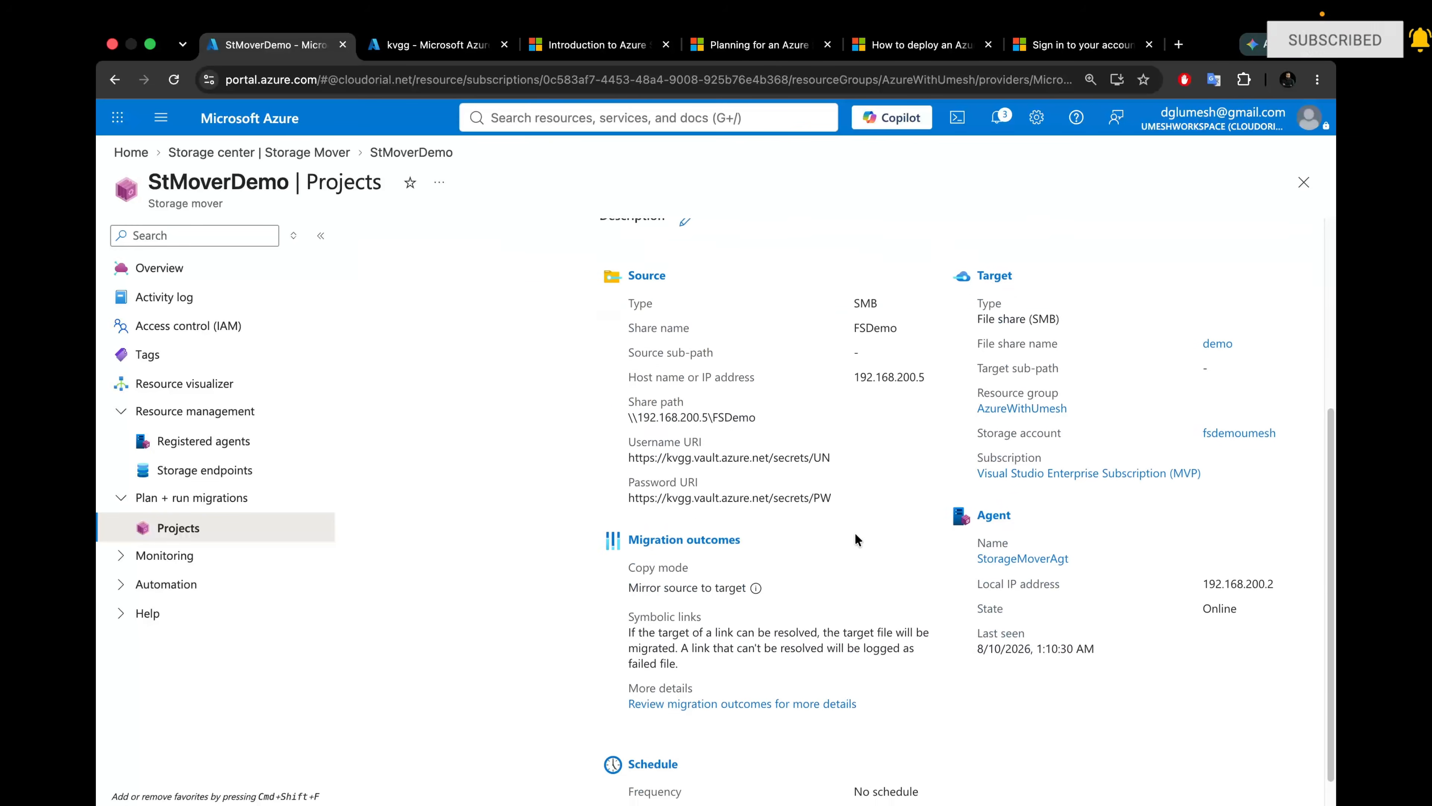
pyautogui.scroll(6, 855, 532)
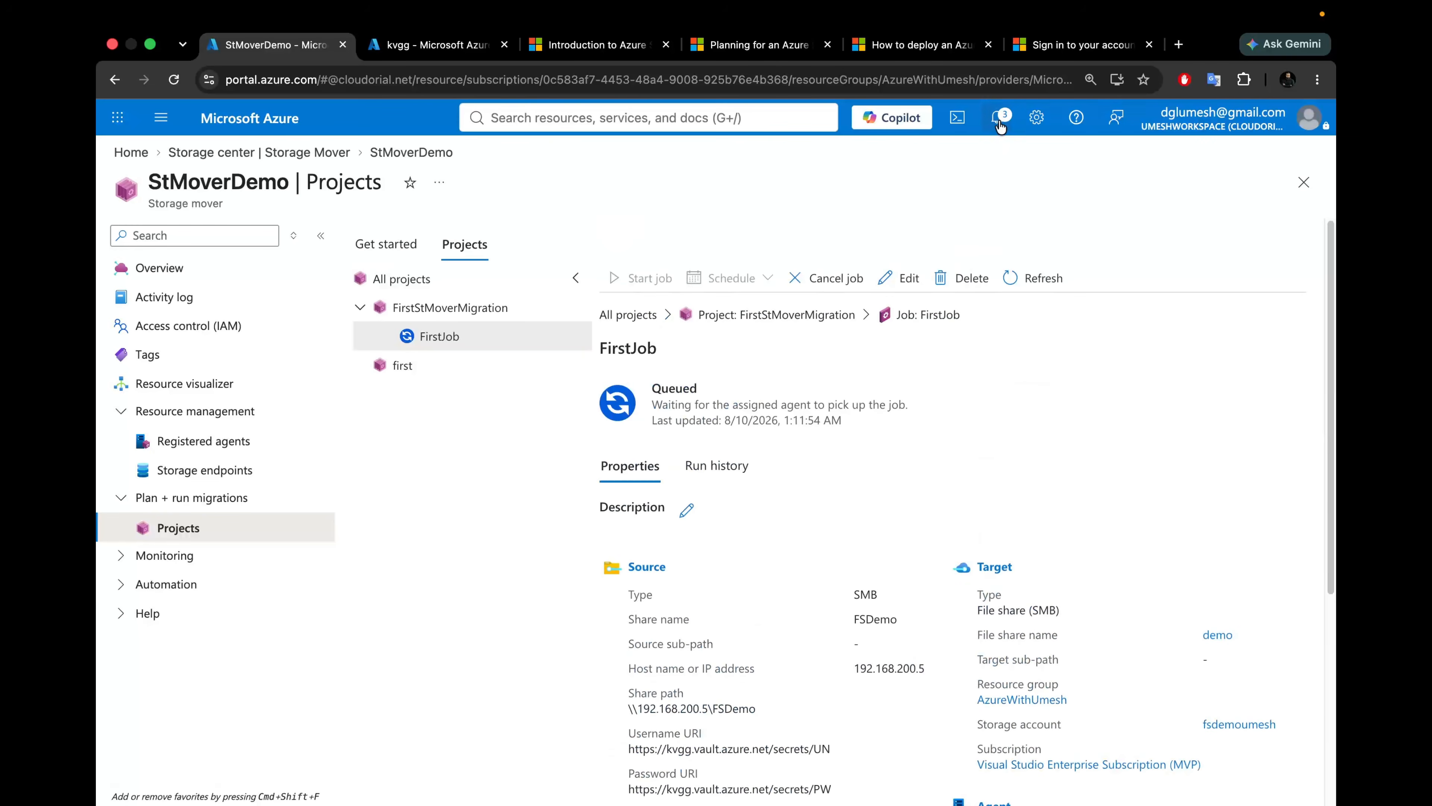
# Step: Examine the latest run in FirstJob's run history, including its source and target details
pyautogui.click(687, 474)
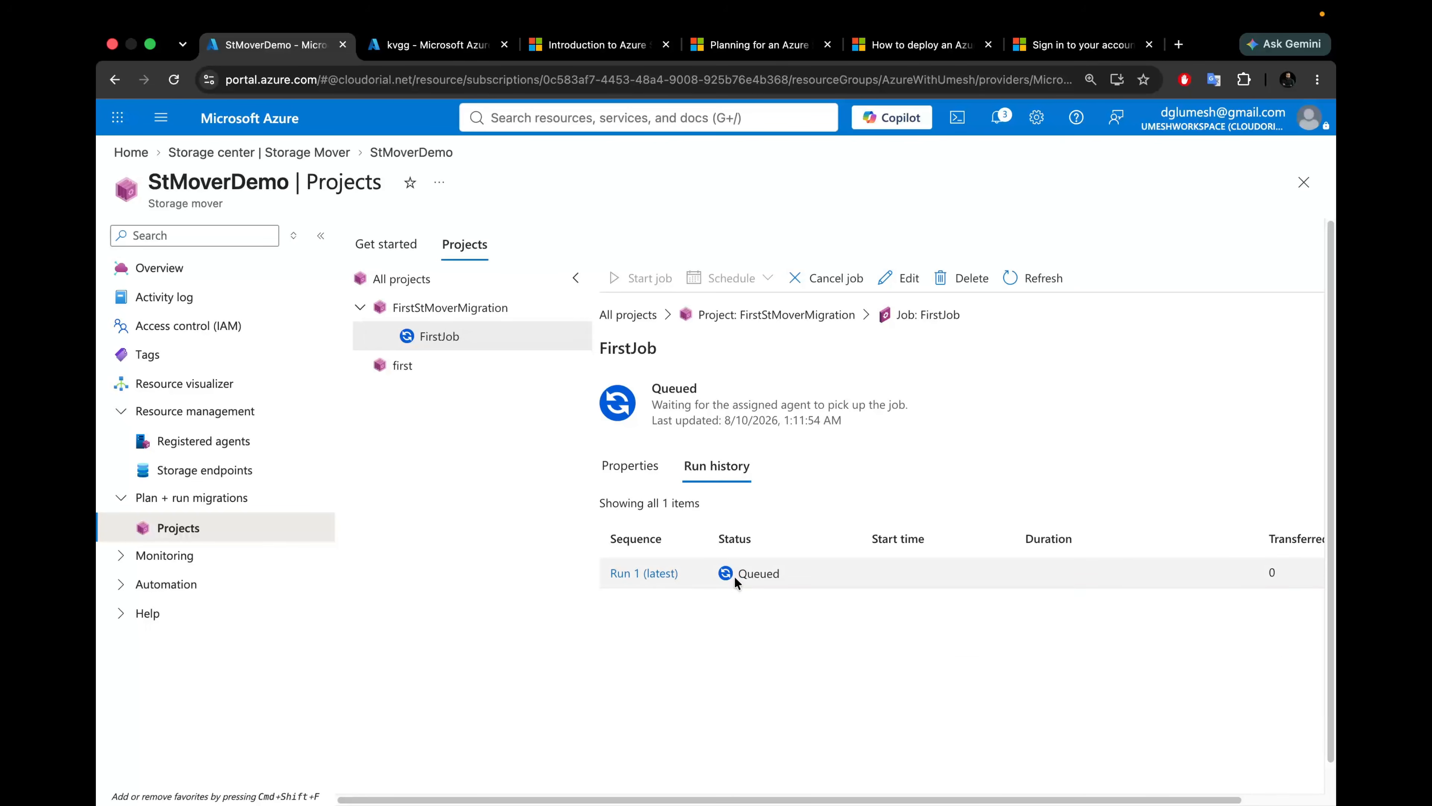
pyautogui.click(643, 574)
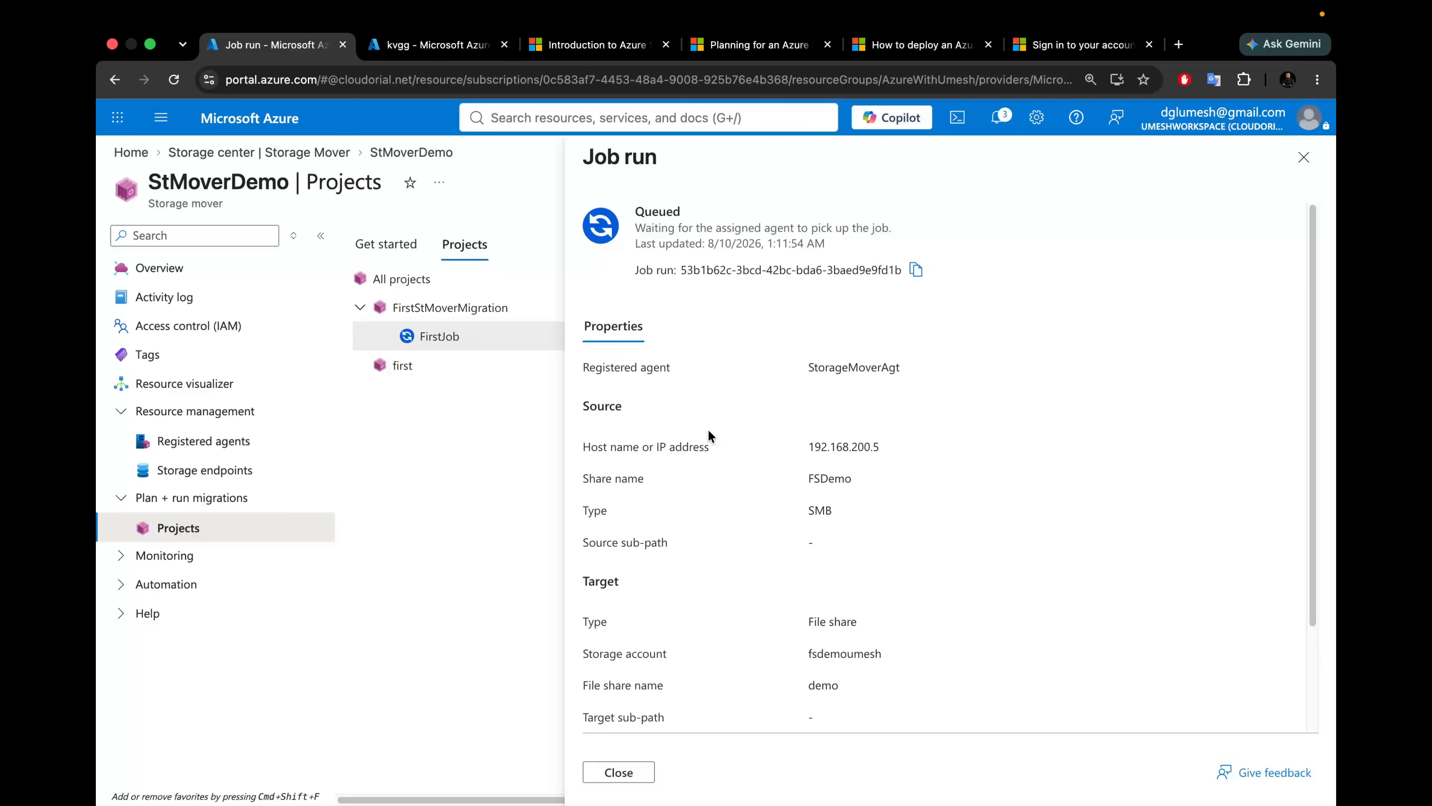
pyautogui.scroll(-3, 707, 610)
pyautogui.scroll(3, 730, 678)
pyautogui.click(618, 772)
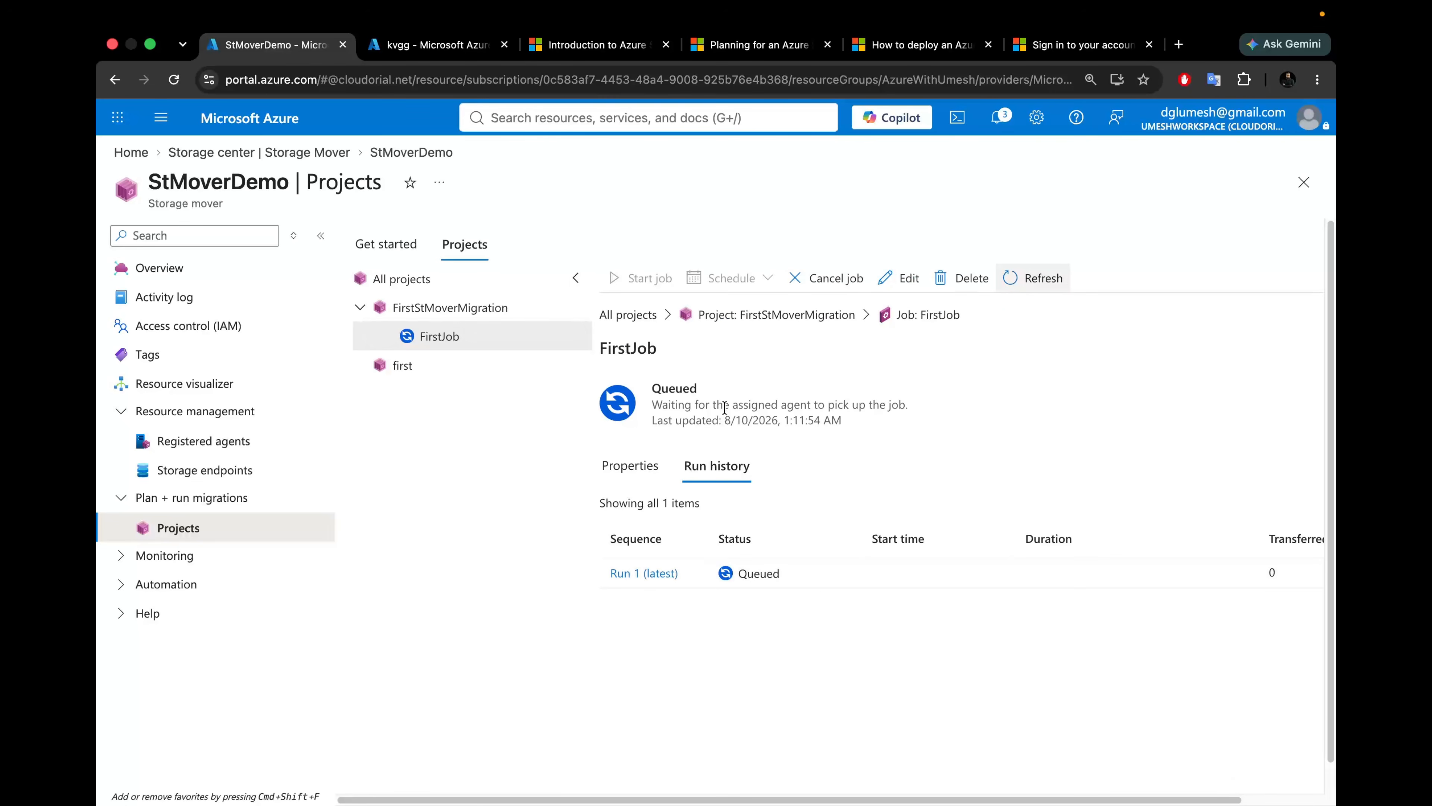
pyautogui.moveTo(572, 800); pyautogui.dragTo(495, 799)
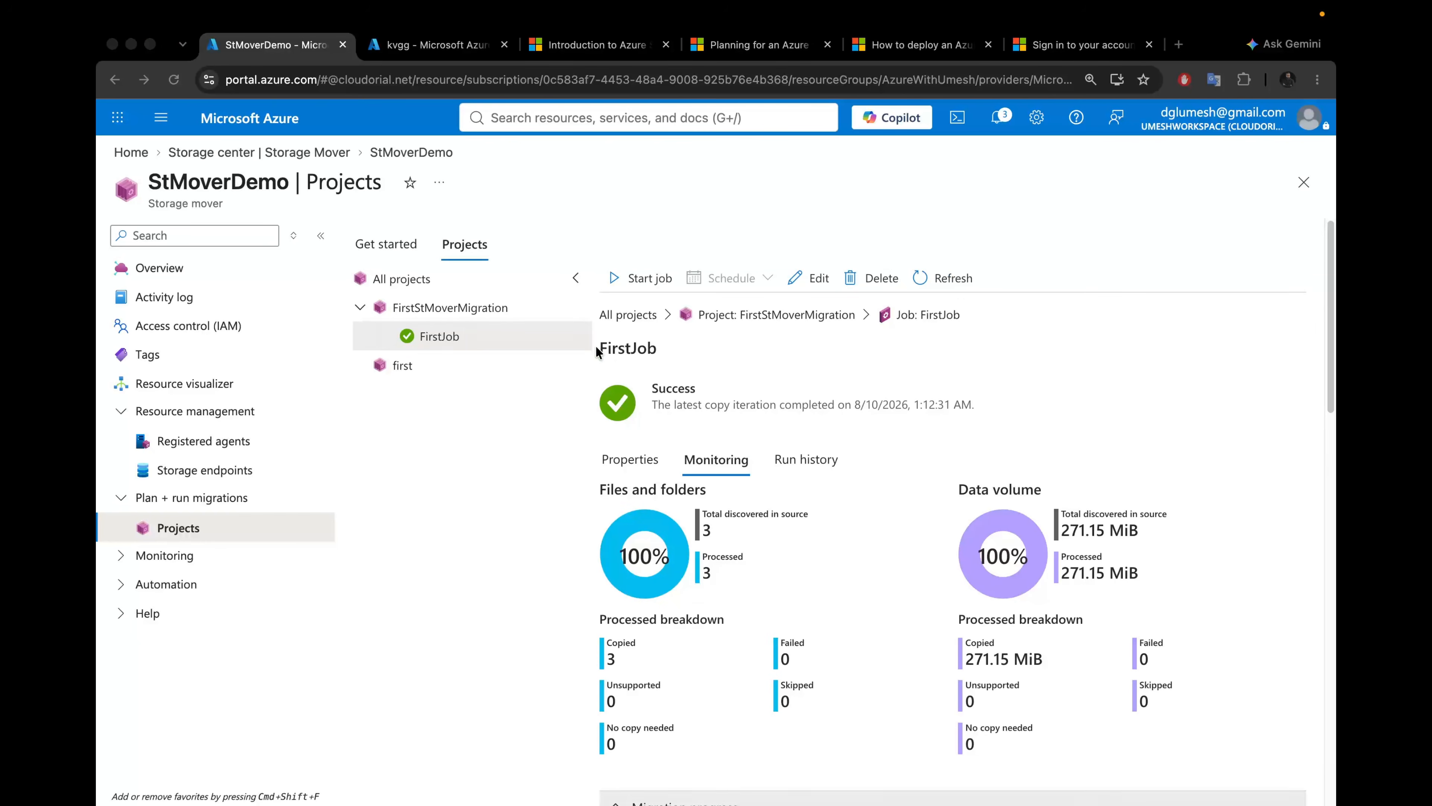
# Step: Check FirstJob's monitoring figures for processed files and folders, total data volume and copied data
pyautogui.click(671, 351)
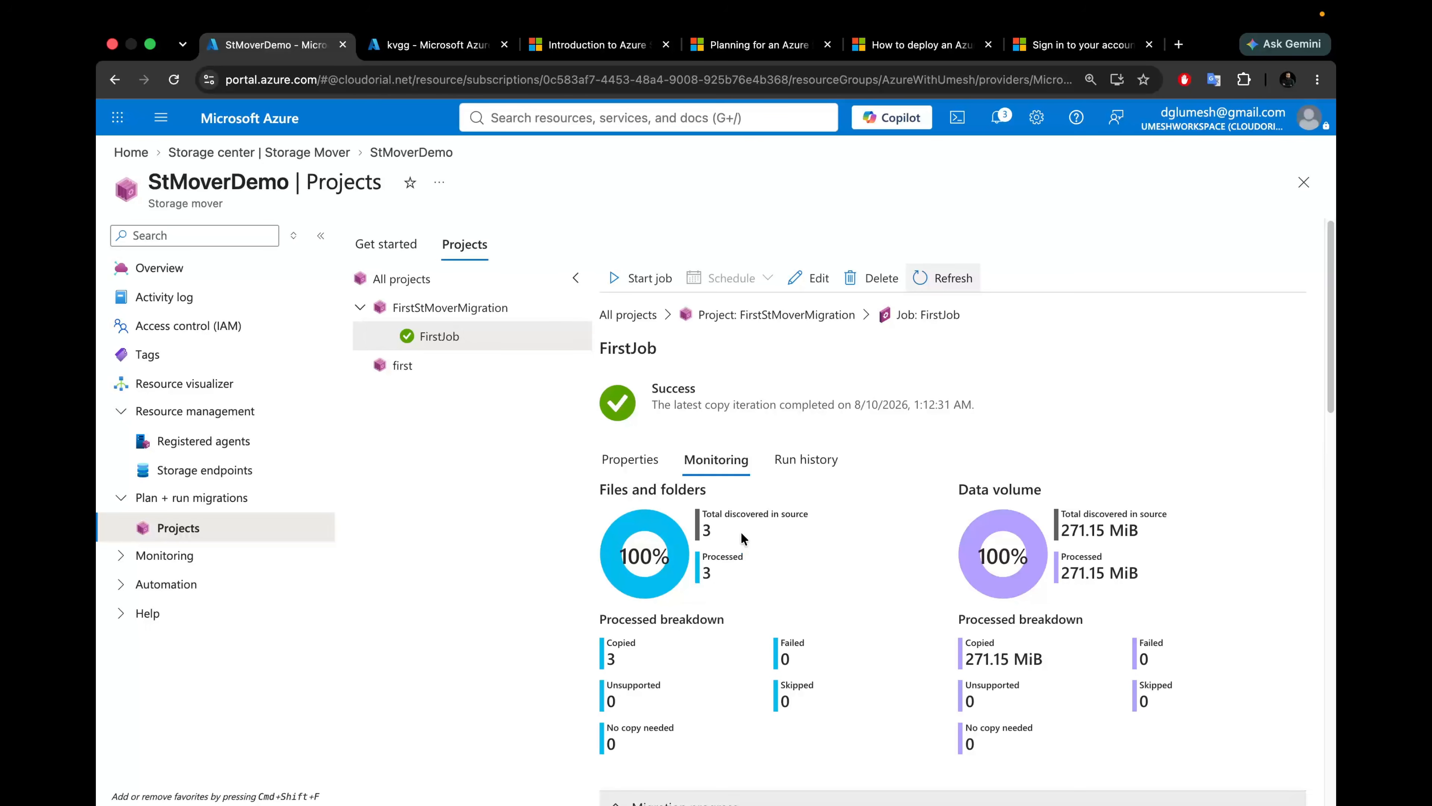
pyautogui.moveTo(1060, 534); pyautogui.dragTo(1144, 594)
pyautogui.moveTo(957, 666); pyautogui.dragTo(1049, 667)
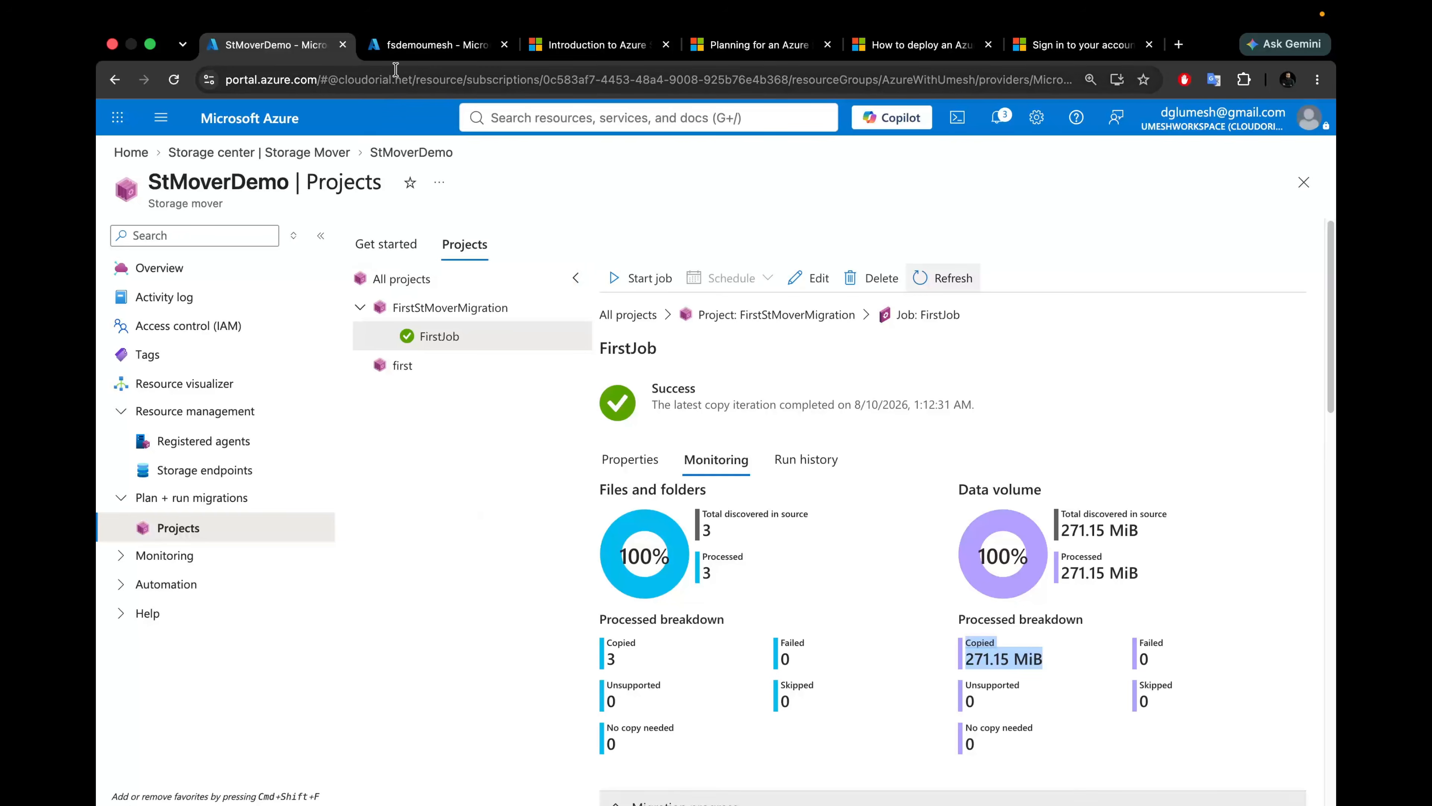
# Step: Browse the demo share in fsdemoumesh to verify the migrated files, and return to FirstJob's monitoring view
pyautogui.click(410, 50)
pyautogui.click(195, 560)
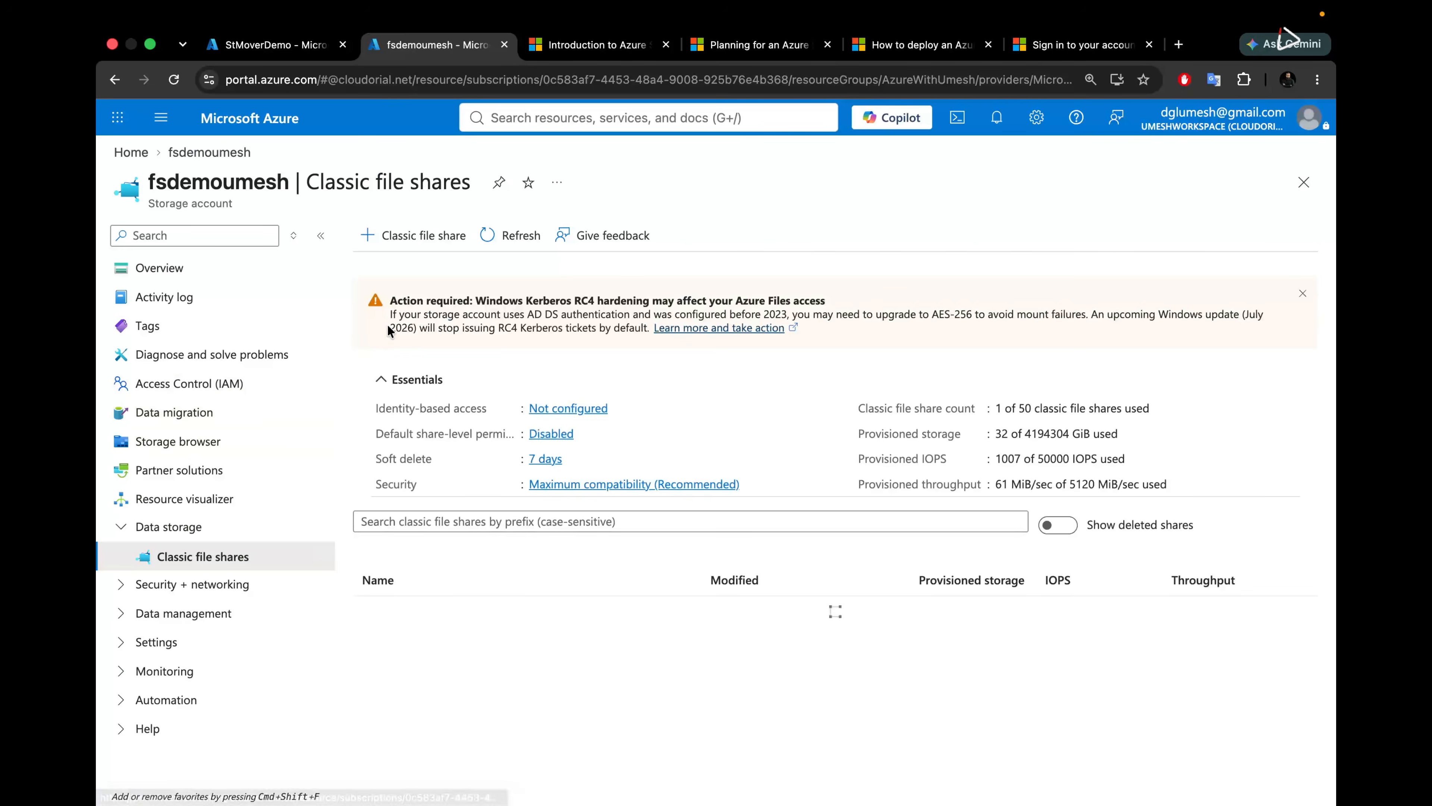
pyautogui.click(401, 617)
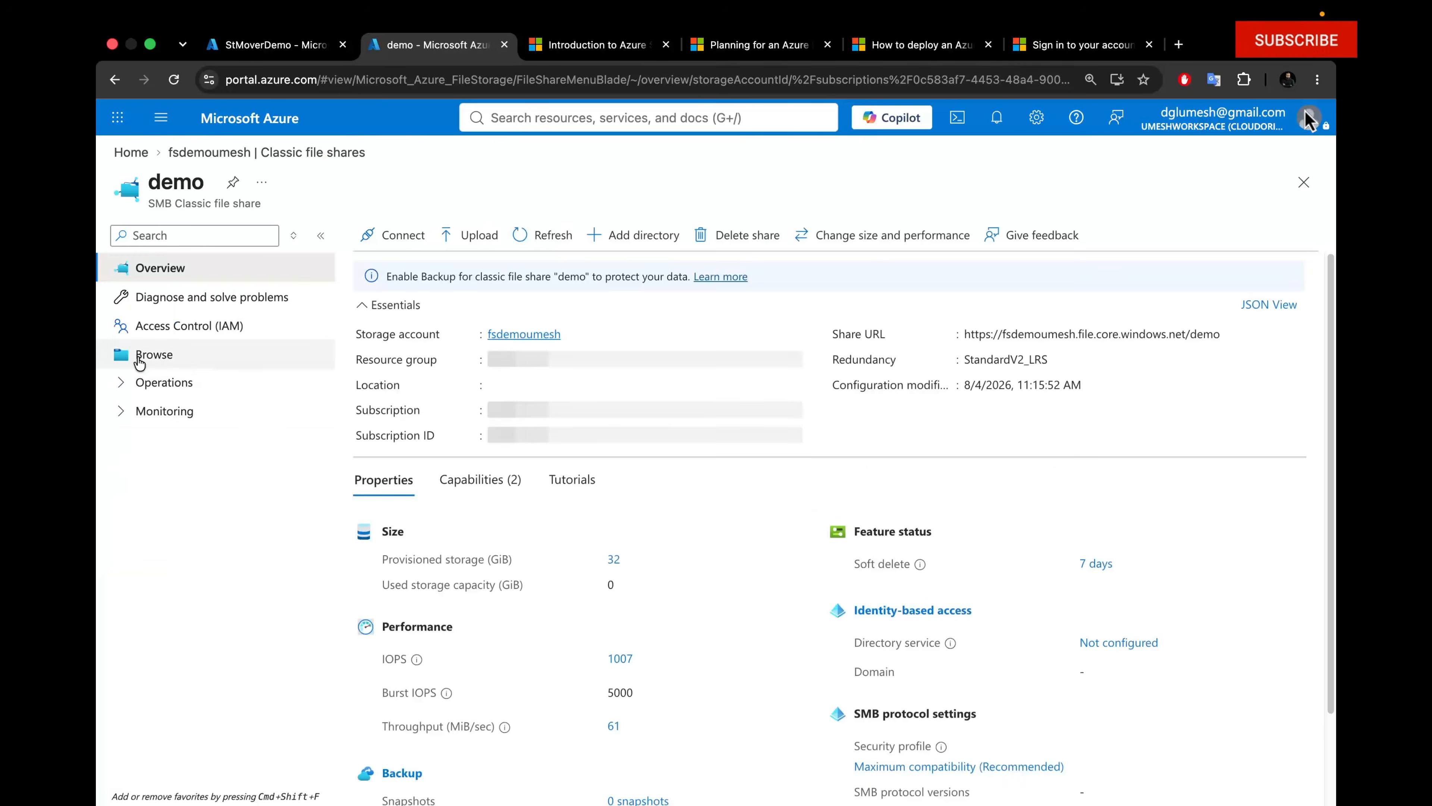
pyautogui.click(155, 354)
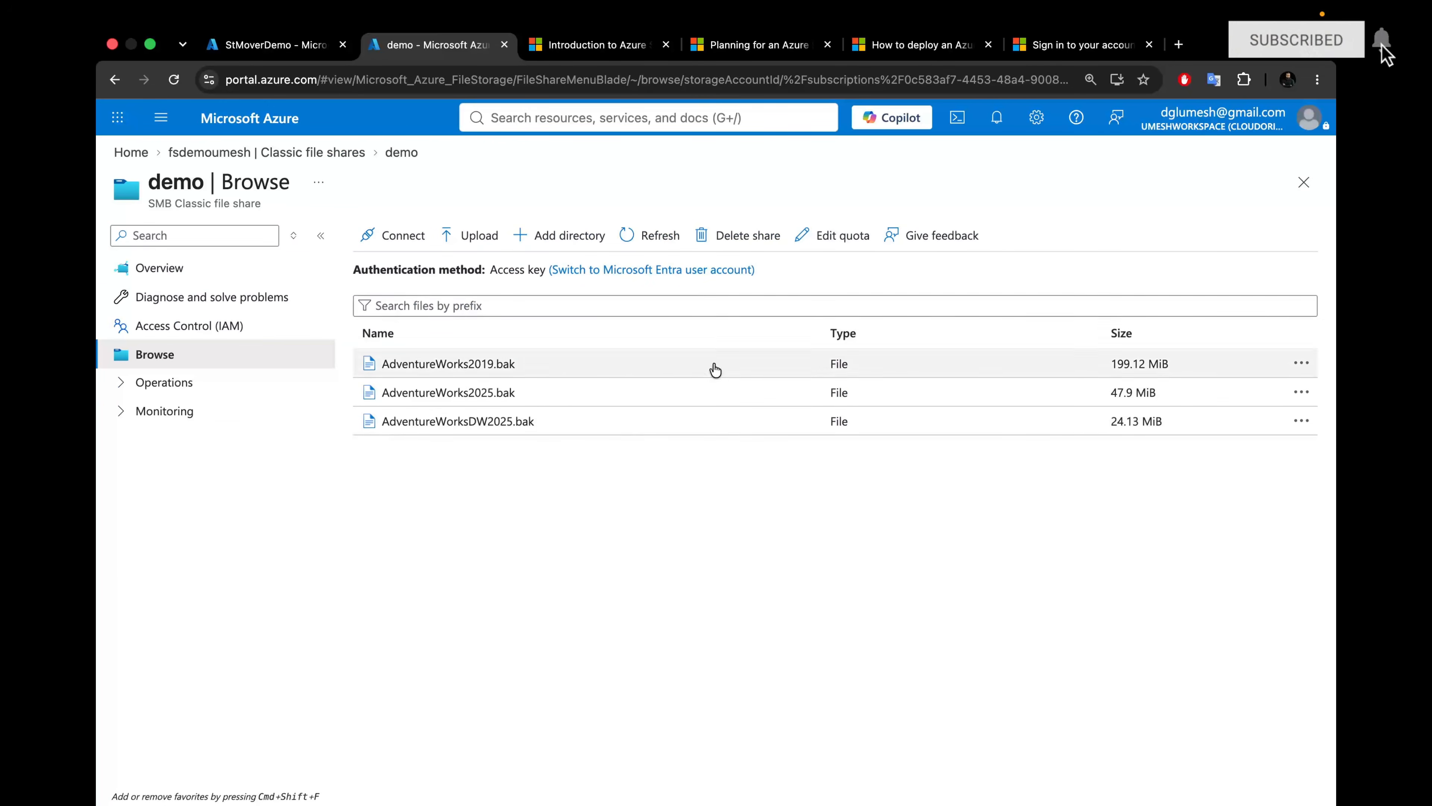
pyautogui.click(271, 44)
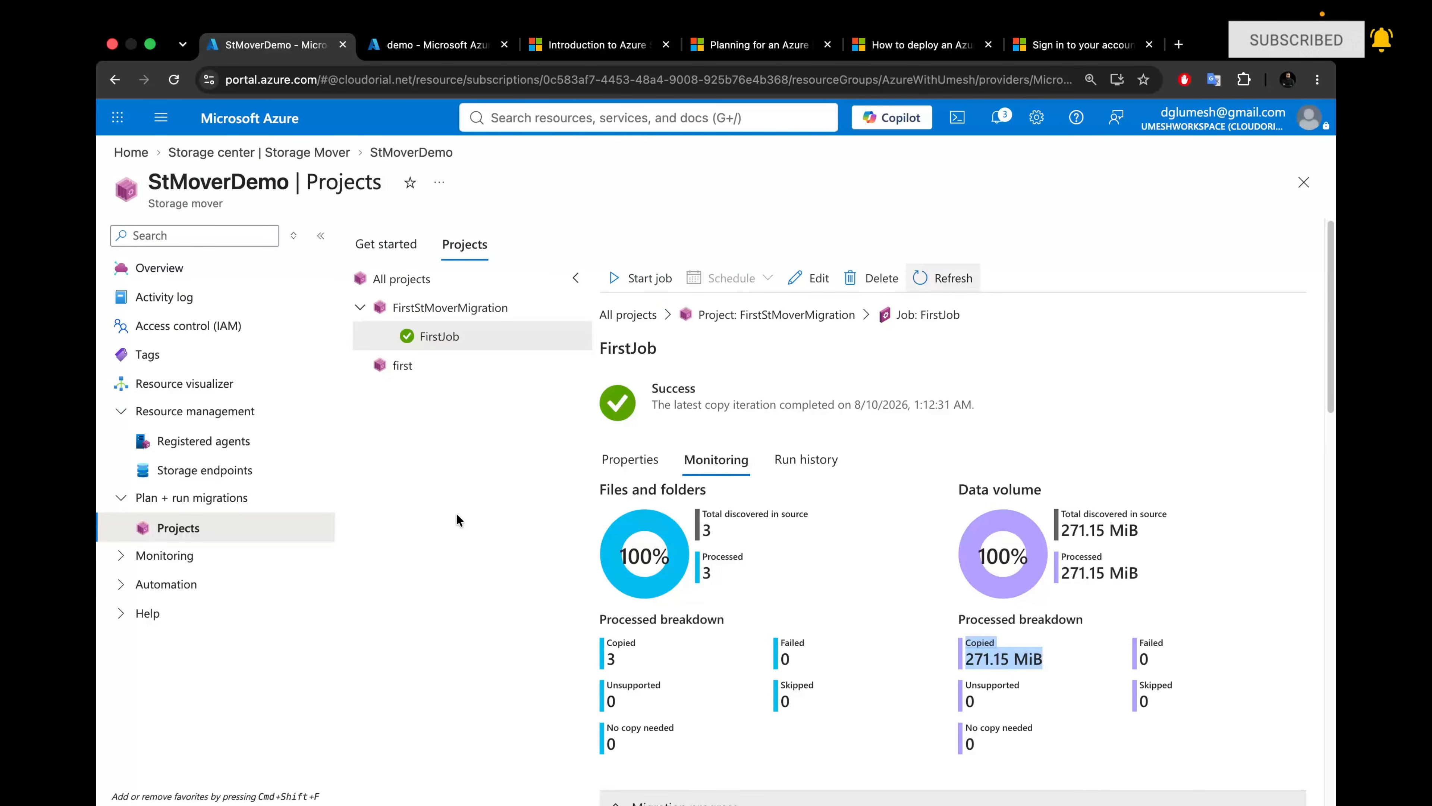
pyautogui.click(490, 558)
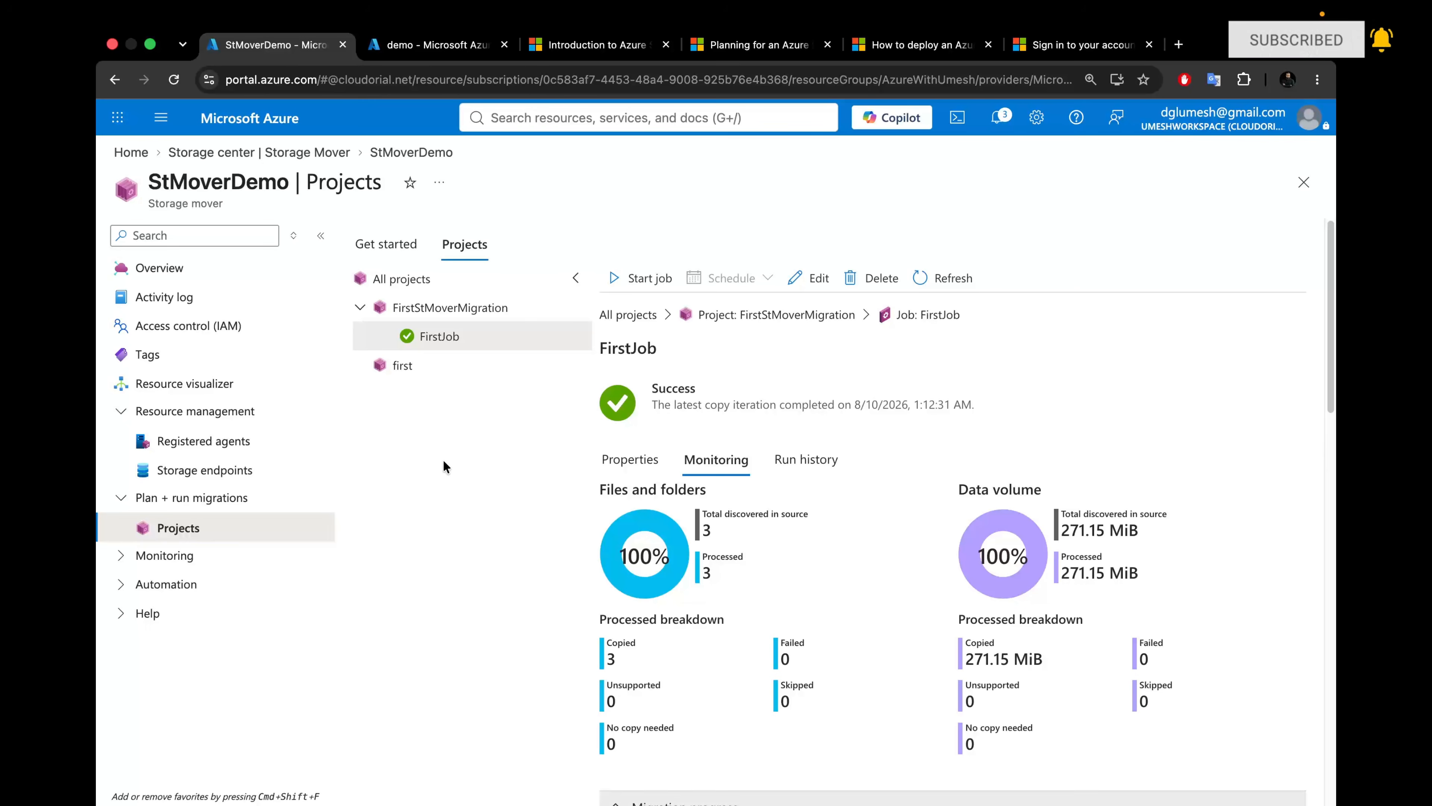